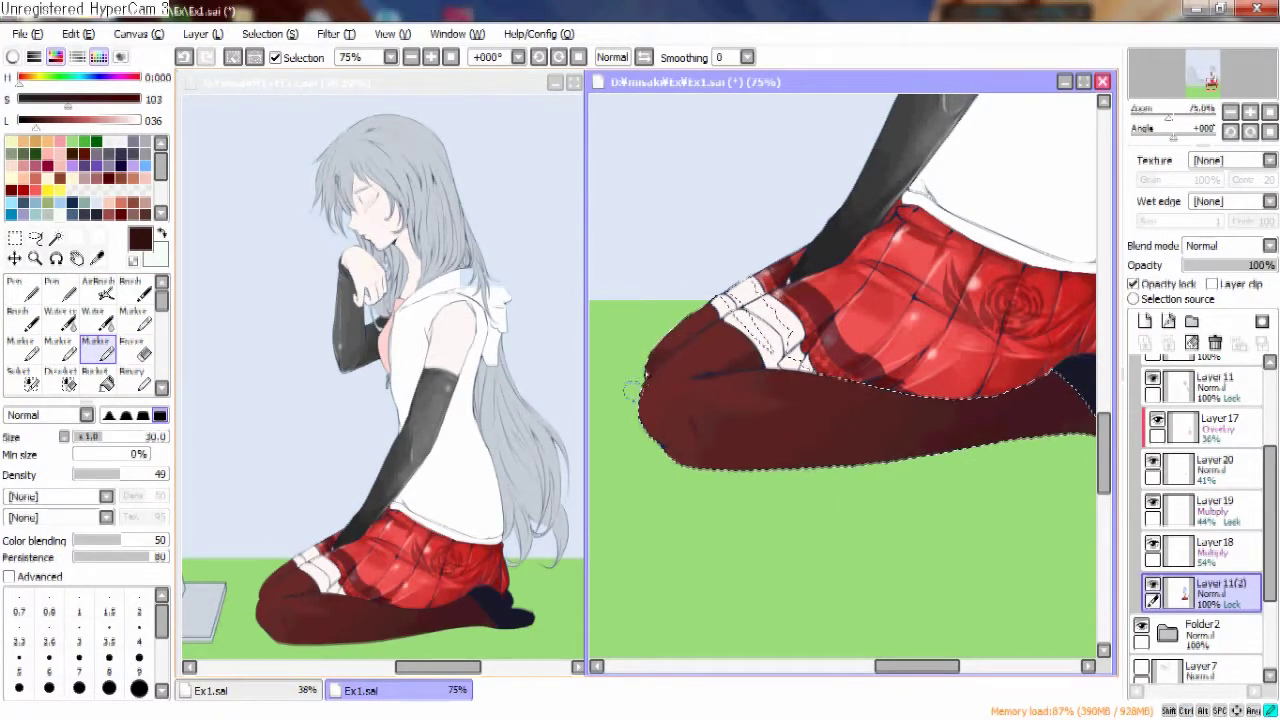
Undo the last strokes on the knee and soften the dark red stocking shading with the size 100 Marker.
key("ctrl+z")
key("ctrl+z")
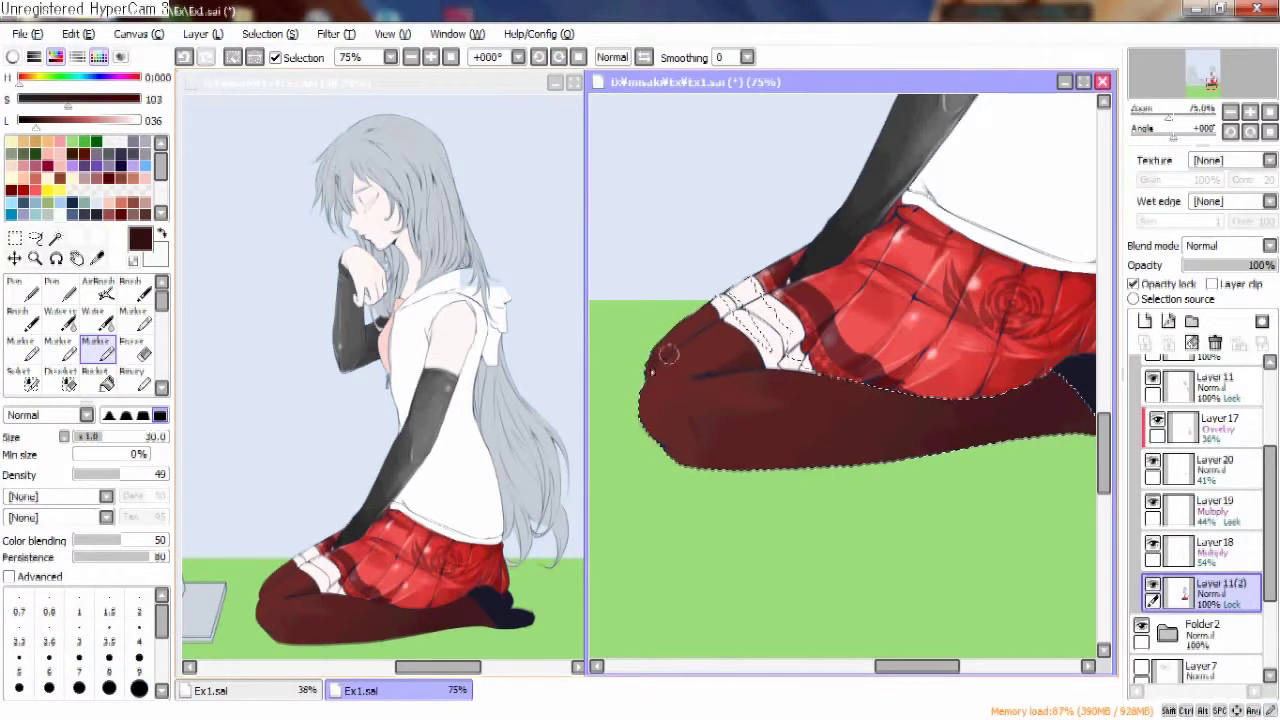
key("ctrl+z")
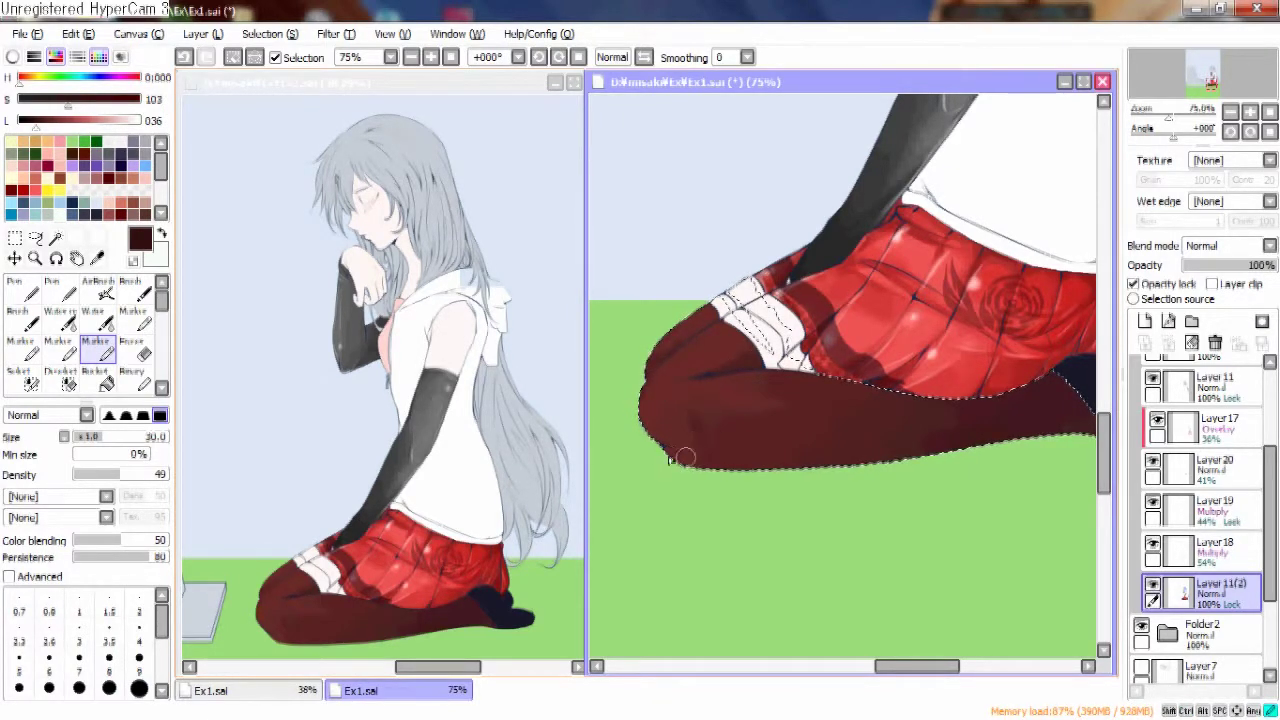
key("b")
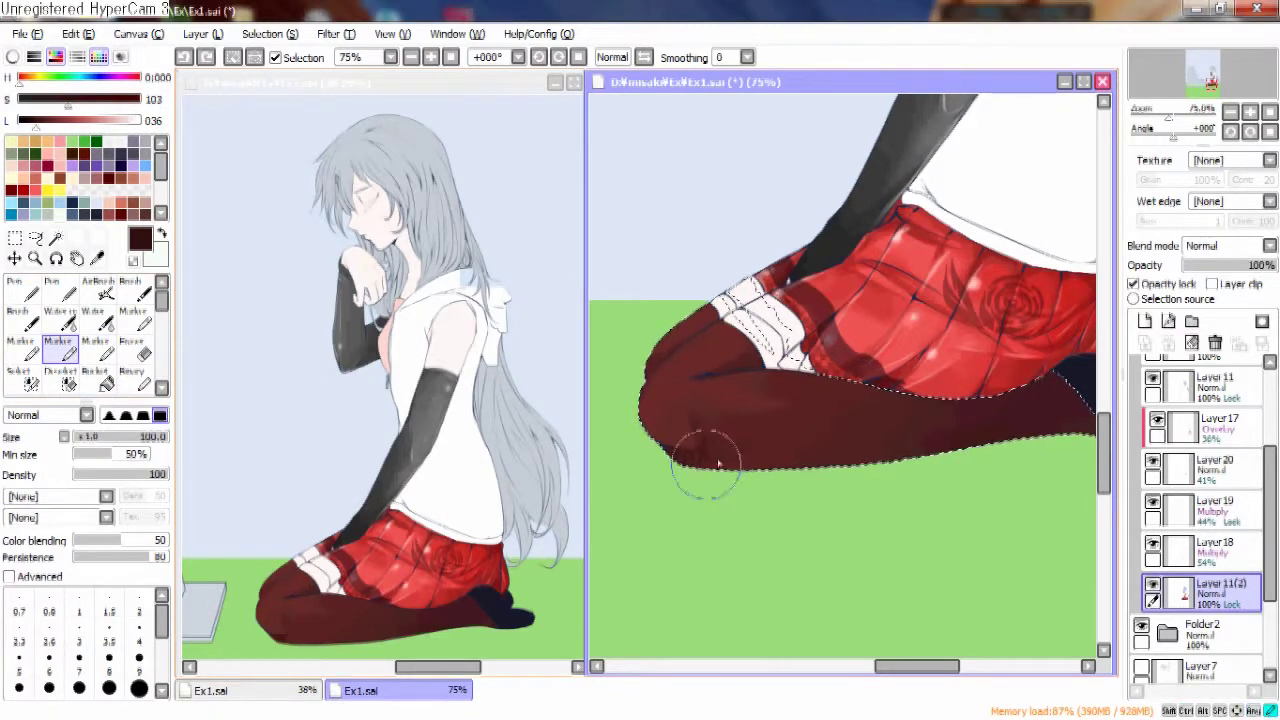
mouse_move(890, 430)
left_mouse_down()
mouse_move(674, 466)
mouse_move(720, 446)
mouse_move(712, 438)
mouse_move(934, 437)
left_mouse_up()
left_click_drag(765, 350, 725, 380)
key("b")
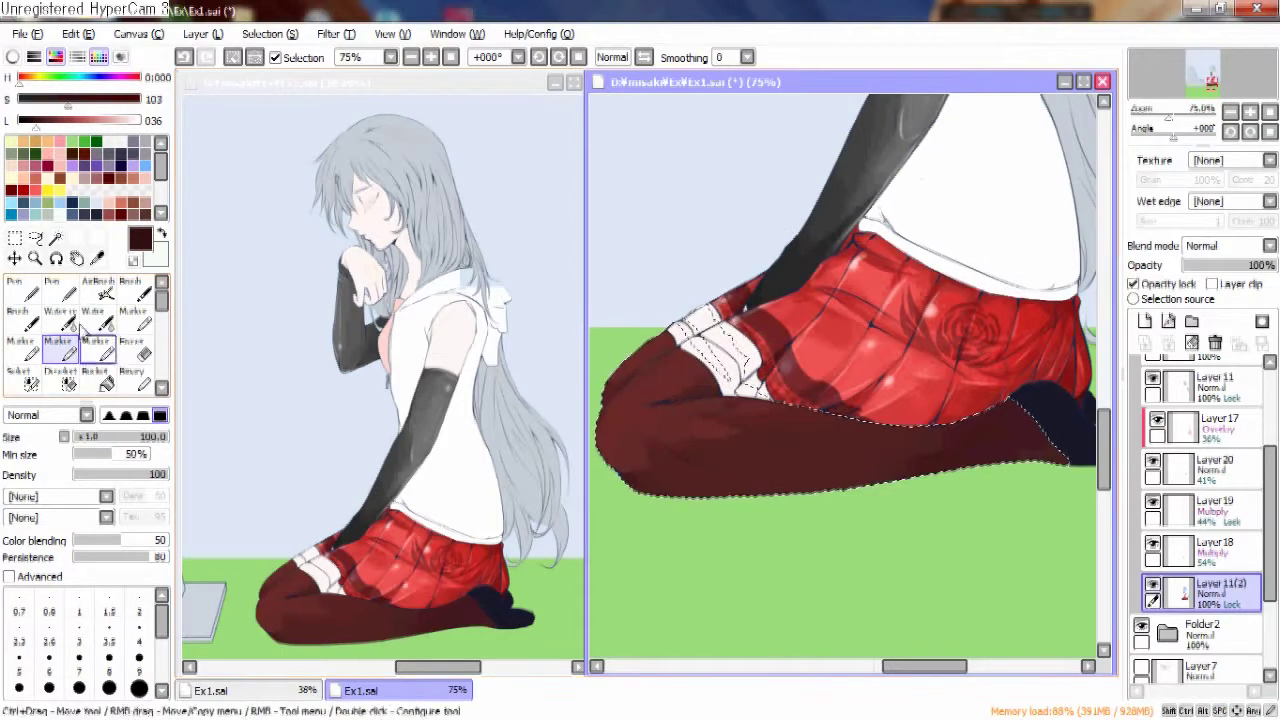
Smooth the shading across the stocking's knee and thigh with the size 80 Marker.
key("ctrl+z")
key("ctrl+y")
left_click_drag(700, 385, 737, 351)
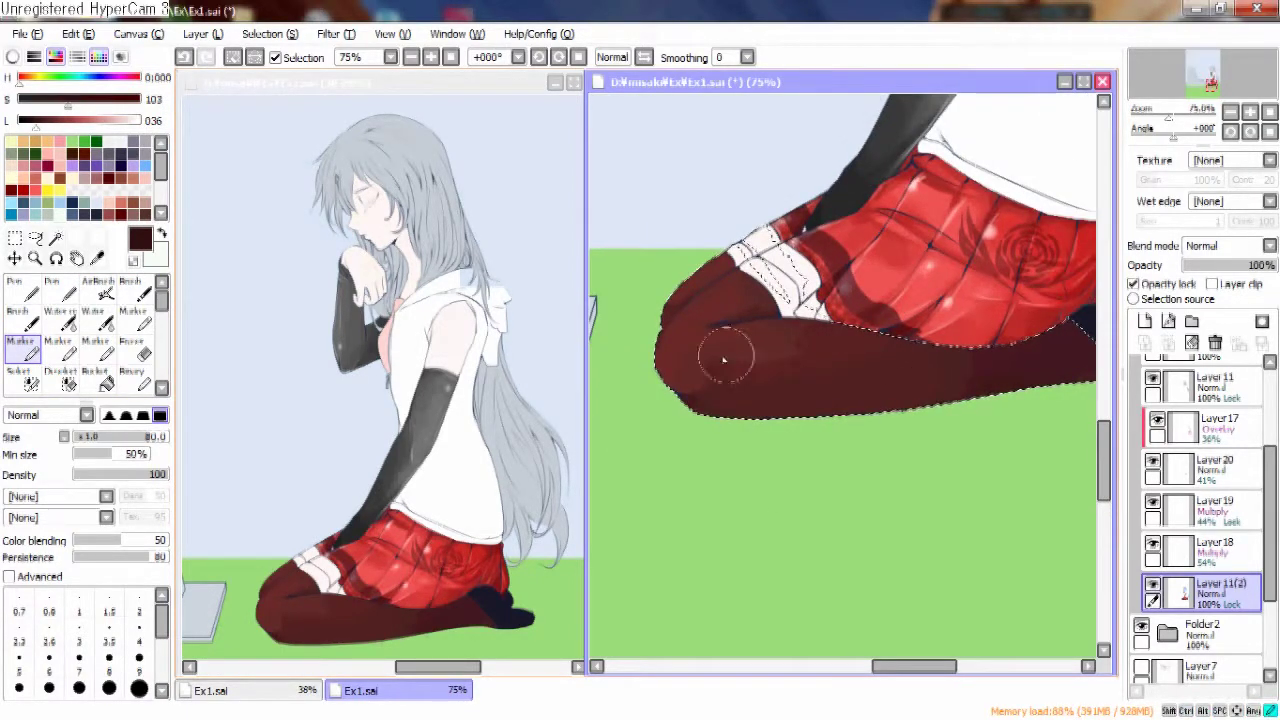
left_click_drag(929, 366, 729, 366)
Darken the paint colour to luminance 14 and shade the stocking from the ankle back to the knee with the size 80 Marker.
left_click(913, 365, "alt")
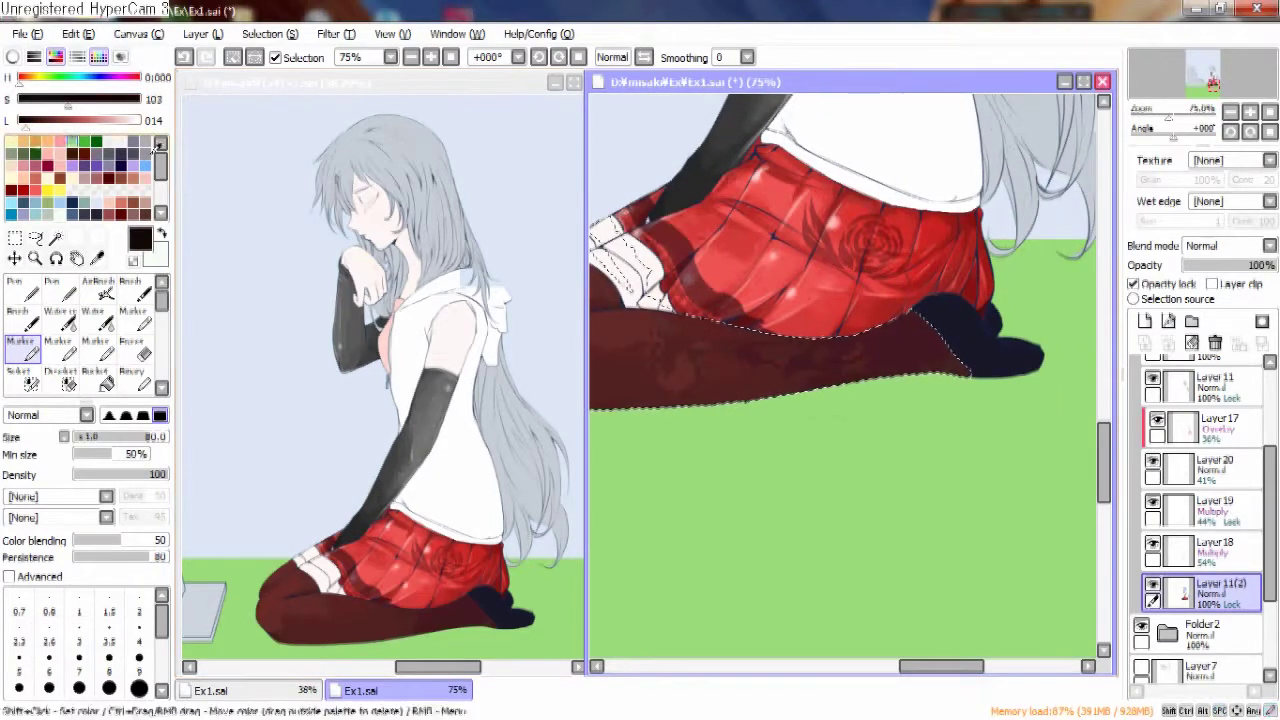
key("ctrl+z")
key("ctrl+y")
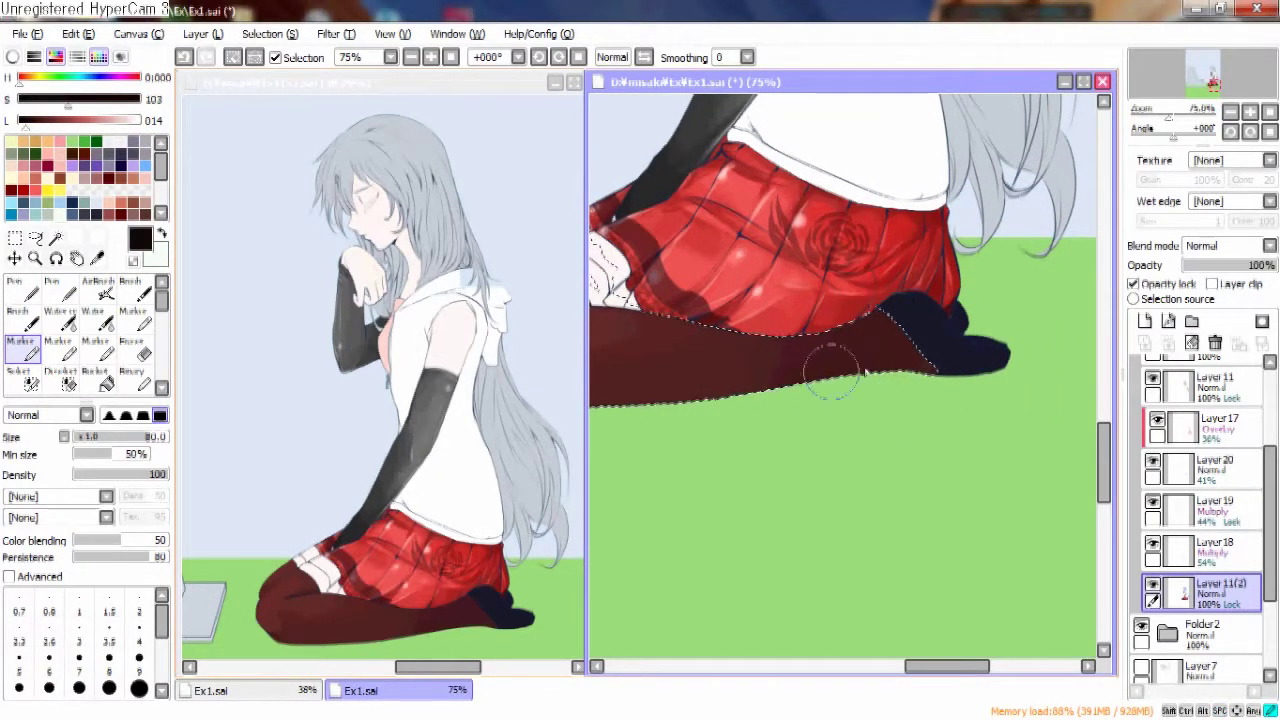
left_click_drag(831, 370, 951, 320)
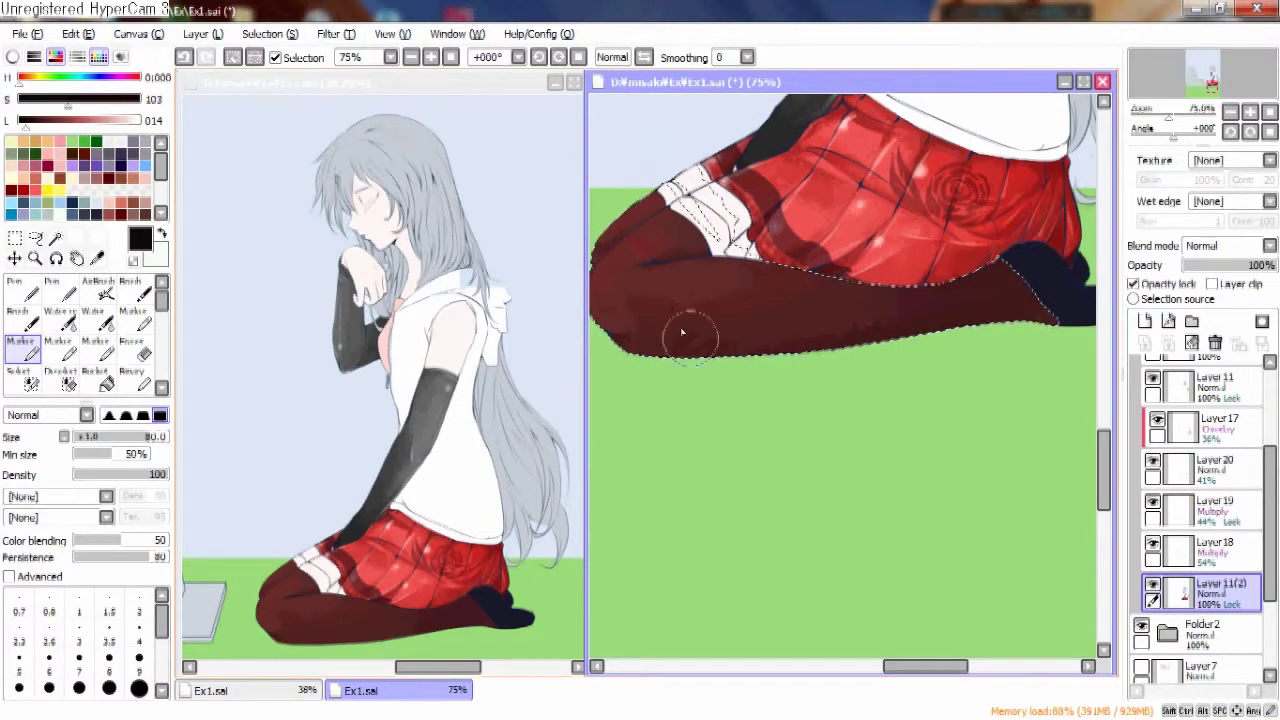
mouse_move(859, 333)
left_mouse_down()
mouse_move(957, 354)
mouse_move(903, 360)
mouse_move(885, 395)
mouse_move(932, 378)
mouse_move(908, 365)
left_mouse_up()
Paint dark shadow strokes along the underside of the lower leg with the size 30 Marker.
left_click(24, 290)
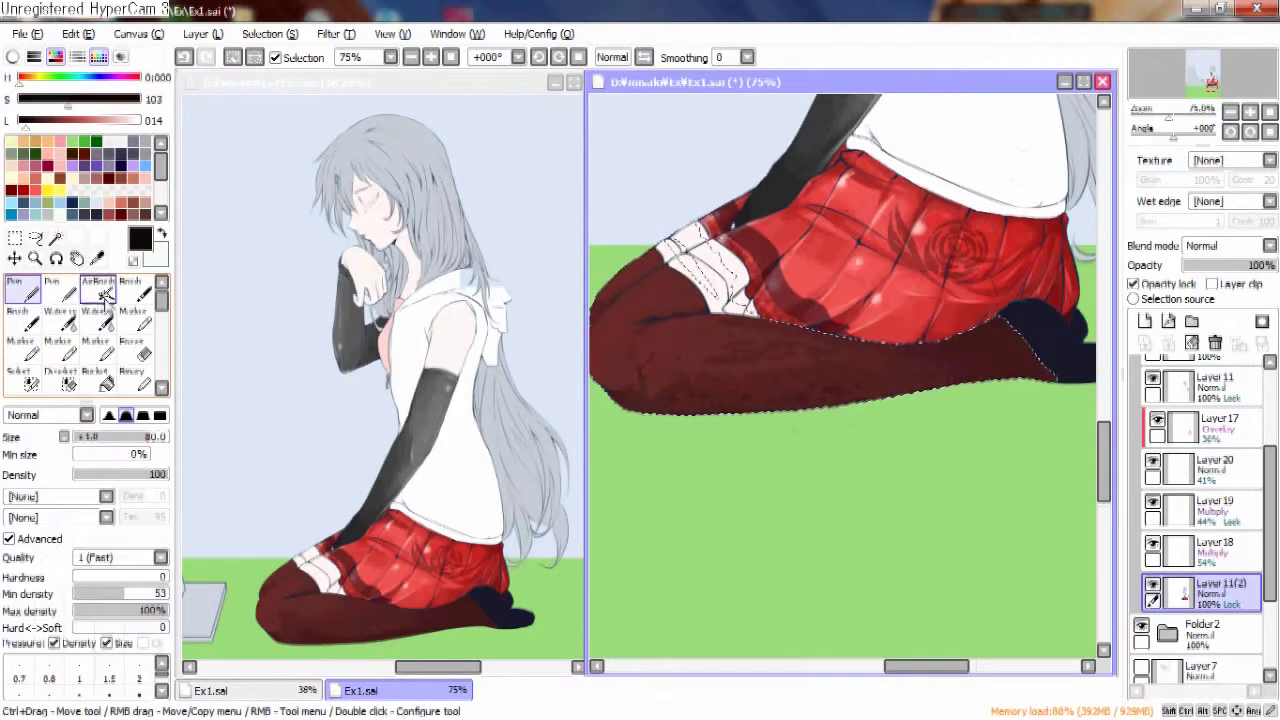
left_click(95, 345)
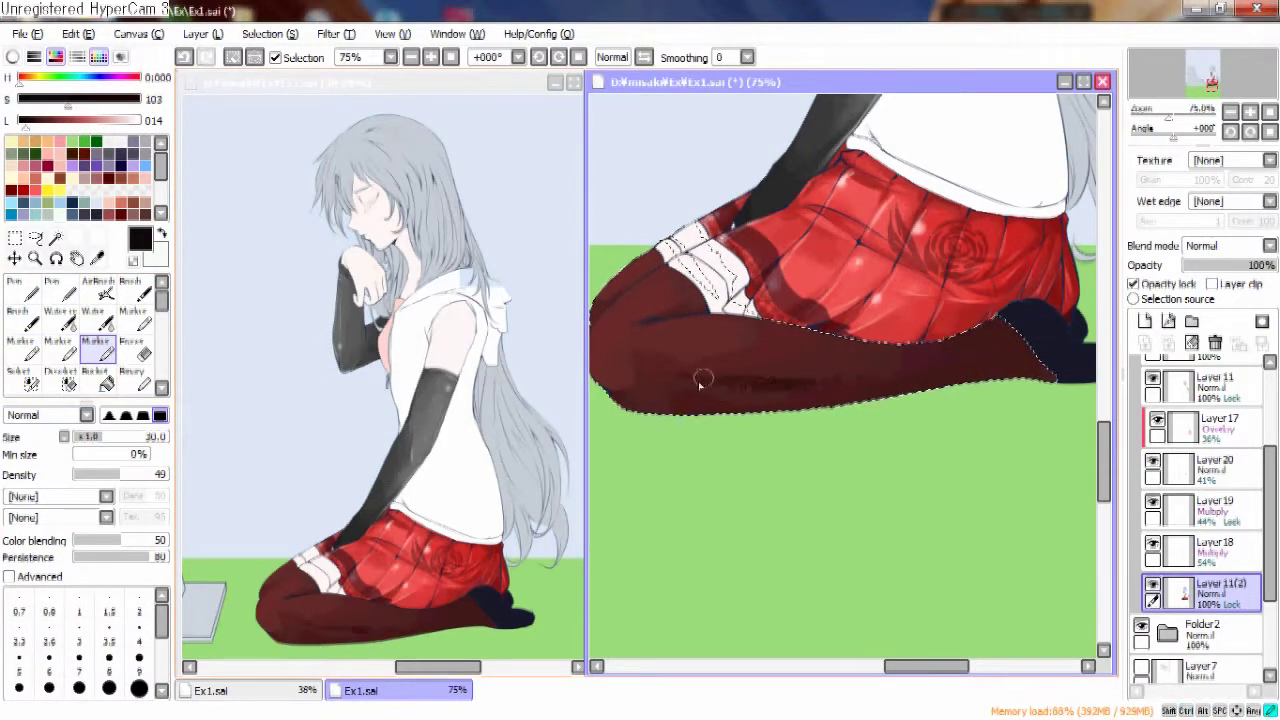
key("ctrl+z")
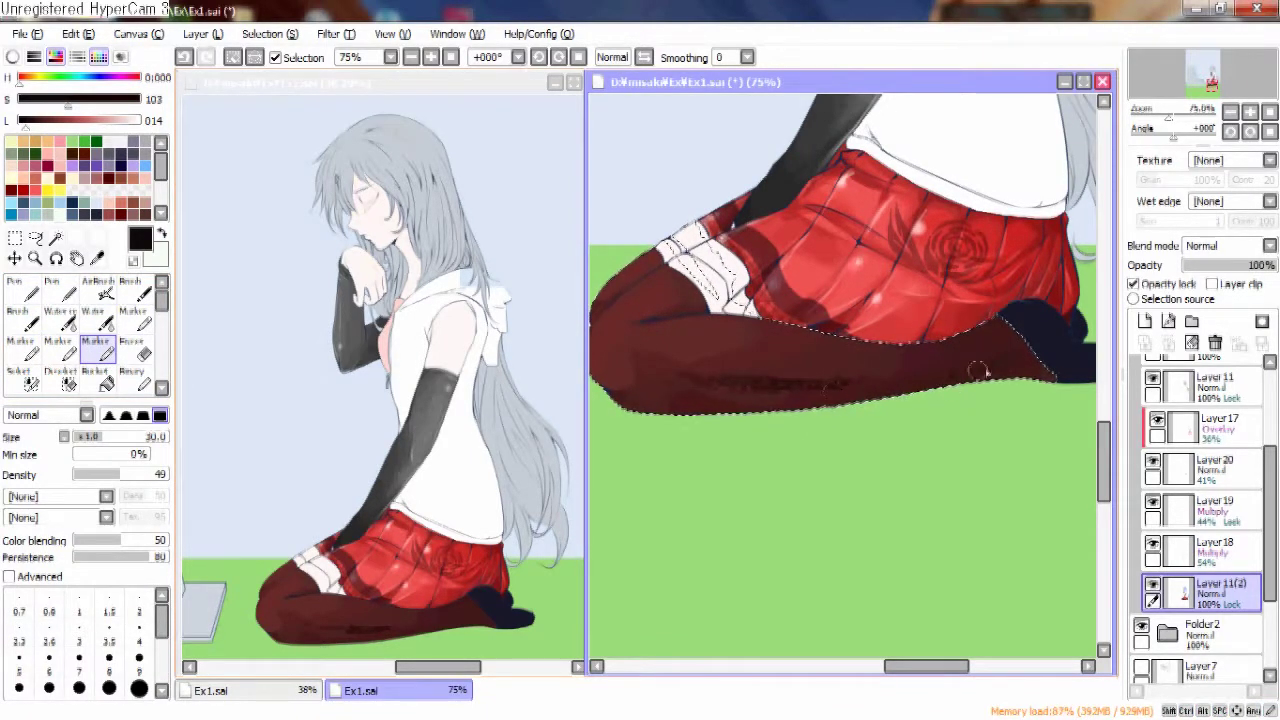
Blend the shadow along the underside of the lower leg toward the ankle with the size 100 Marker.
left_click(58, 345)
mouse_move(791, 396)
left_mouse_down()
mouse_move(803, 383)
mouse_move(738, 398)
left_mouse_up()
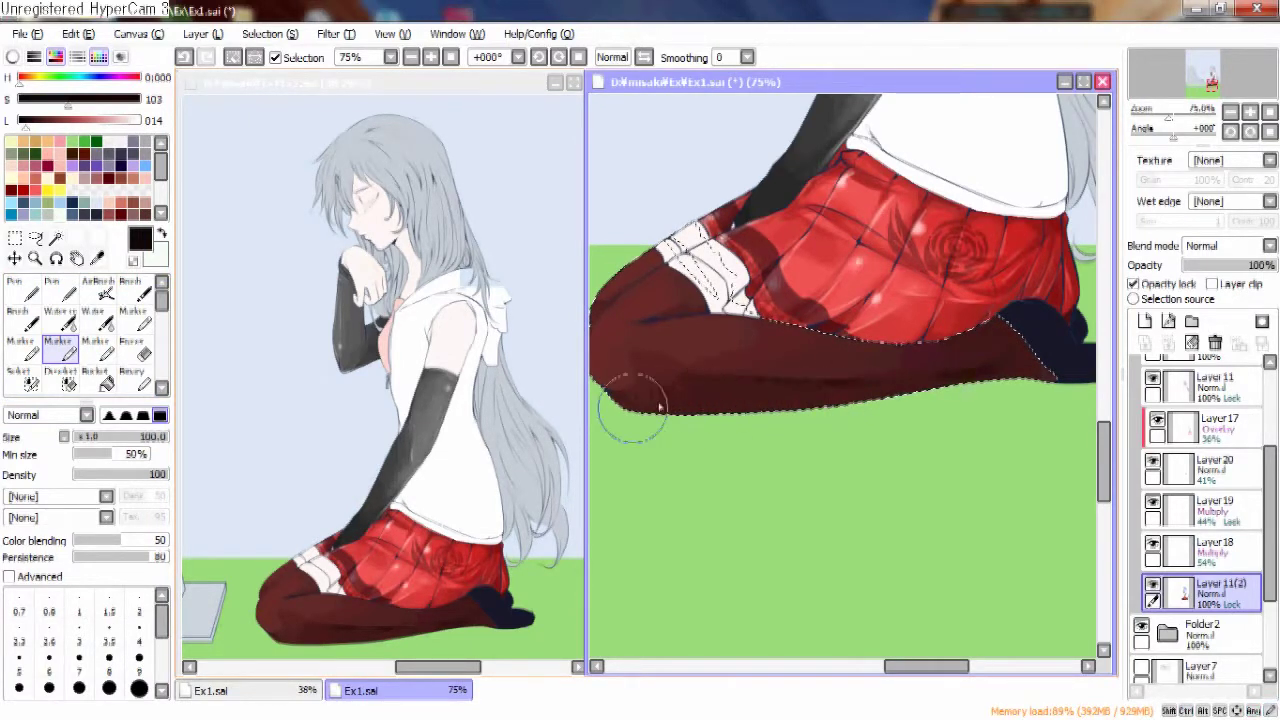
key("Home")
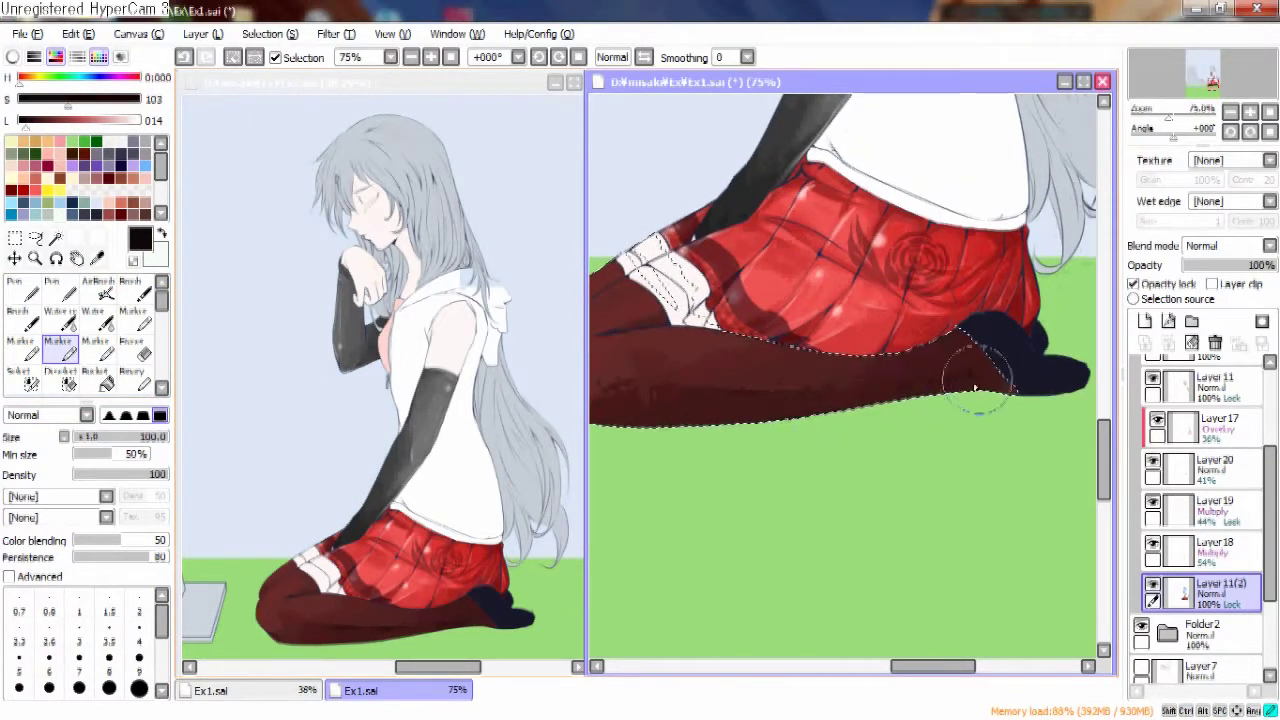
scroll(995, 380, "up", 2)
Darken the stocking around the ankle with the size 30 Marker and soften the strokes with the size 100 Marker.
left_click(95, 345)
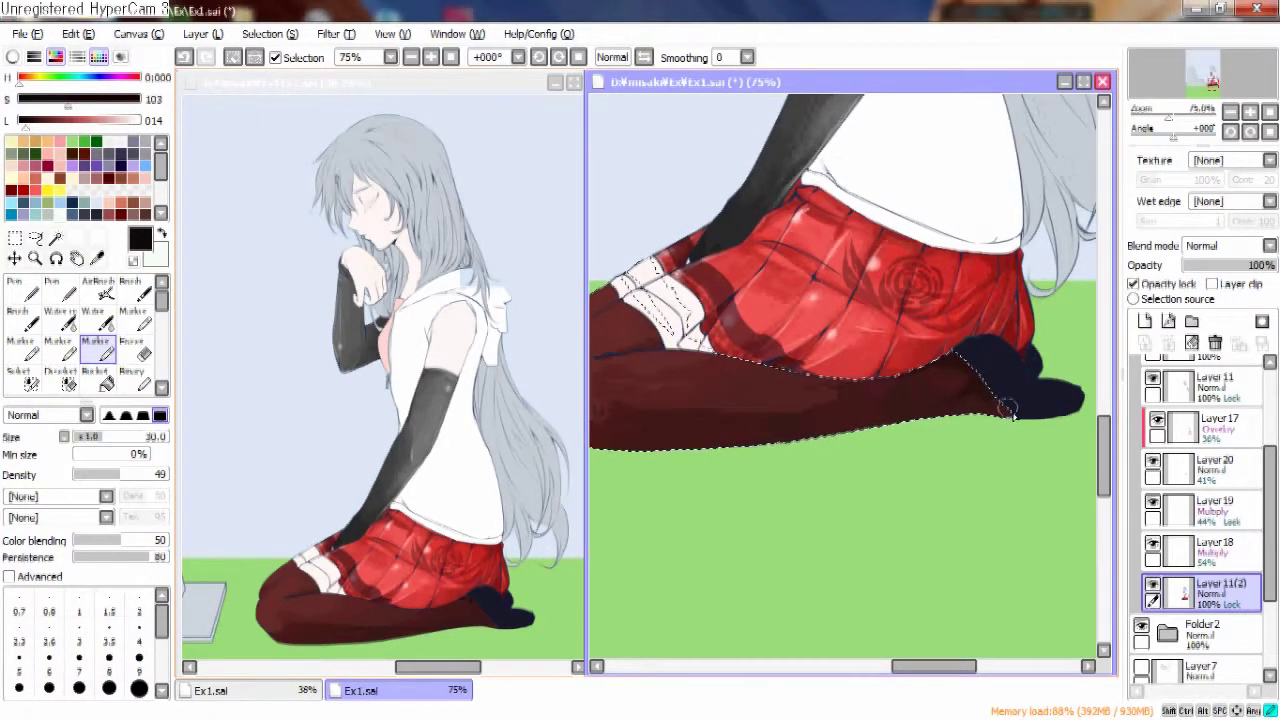
left_click(57, 345)
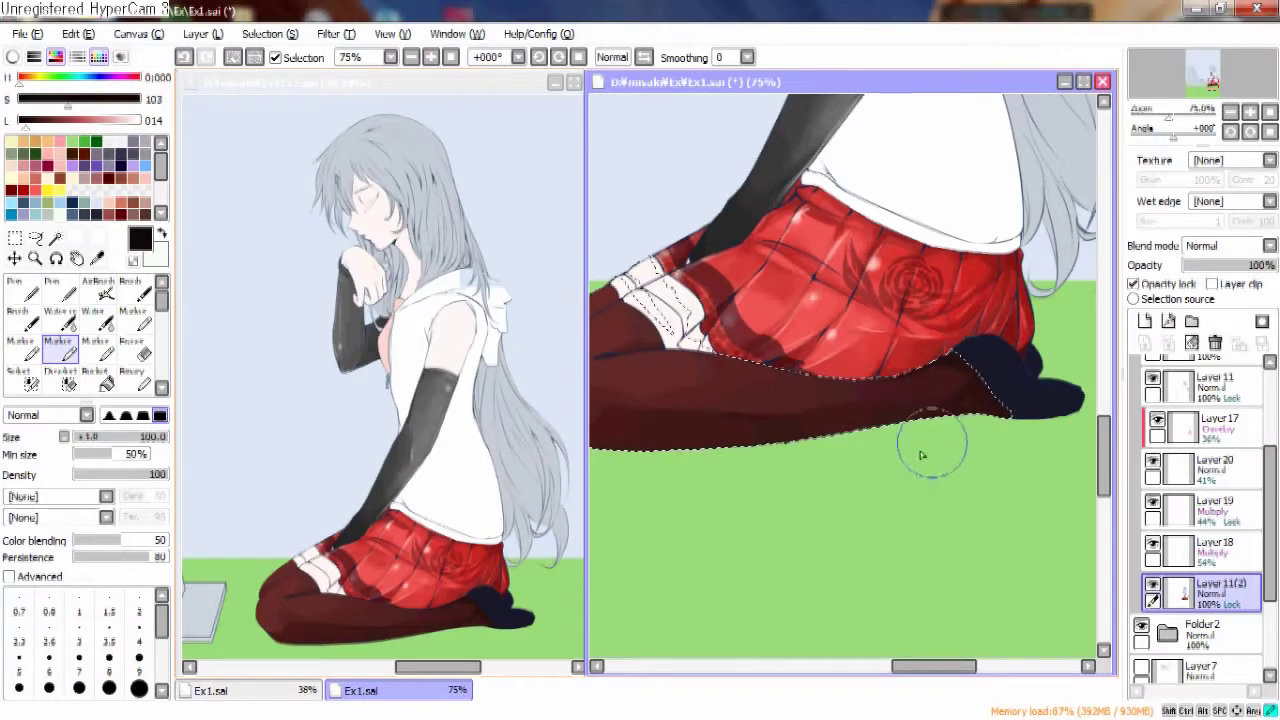
scroll(1063, 360, "left", 3)
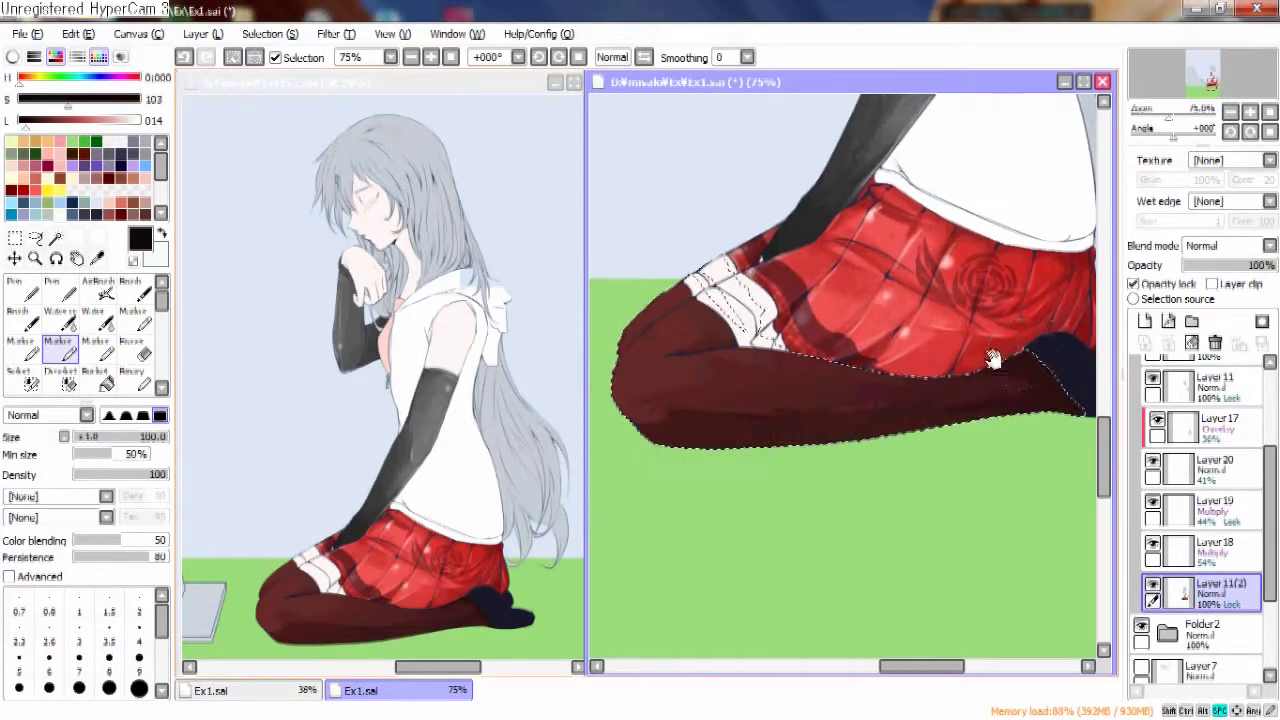
Shade the fold behind the bent knee with the size 30 Marker and blend it with the size 60 Water brush.
left_click(106, 352)
left_click_drag(840, 355, 808, 371)
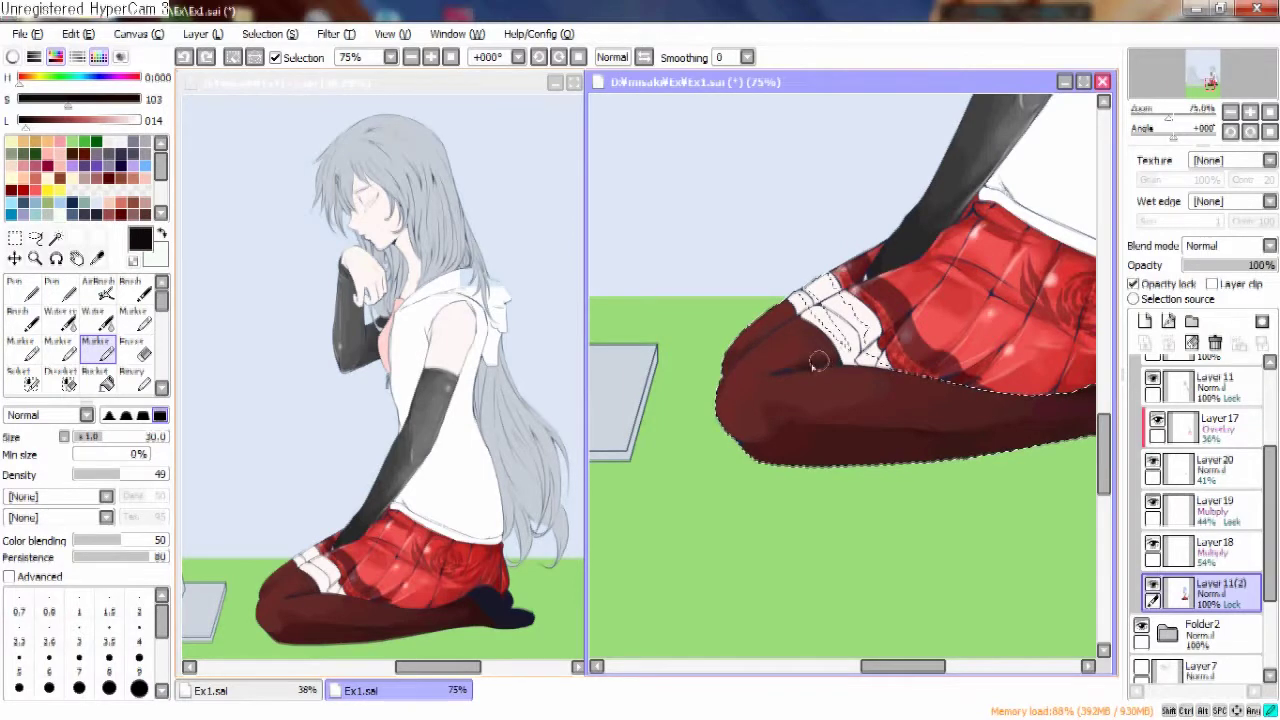
key("w")
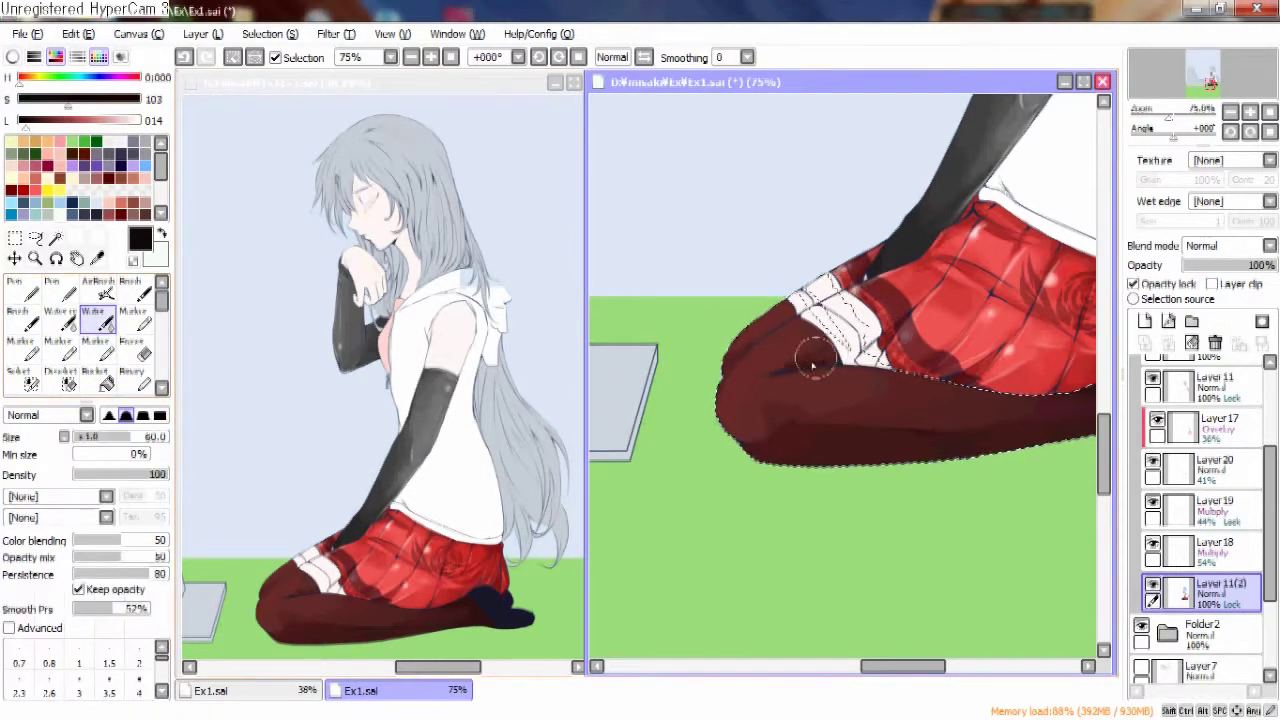
left_click_drag(943, 320, 958, 365)
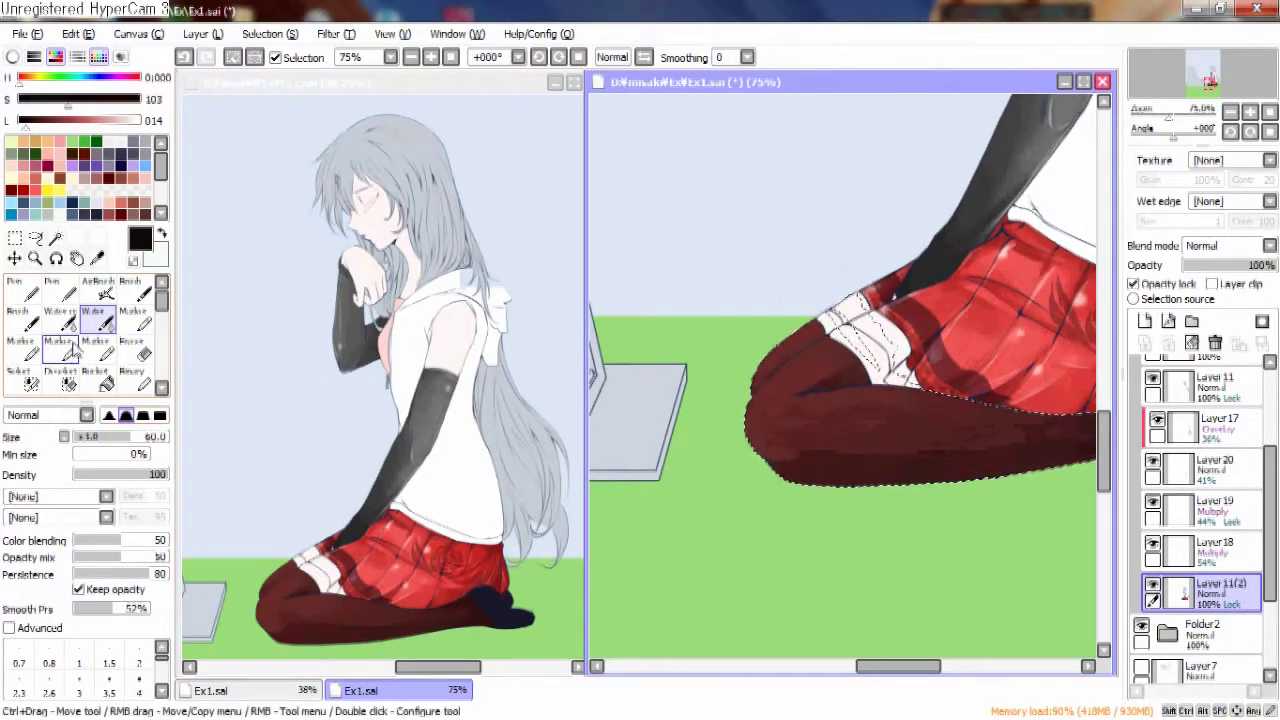
Touch up the thigh beside the stocking cuff with the size 30 Marker and the knee fold with the size 25 AirBrush.
left_click(95, 347)
left_click_drag(818, 340, 778, 366)
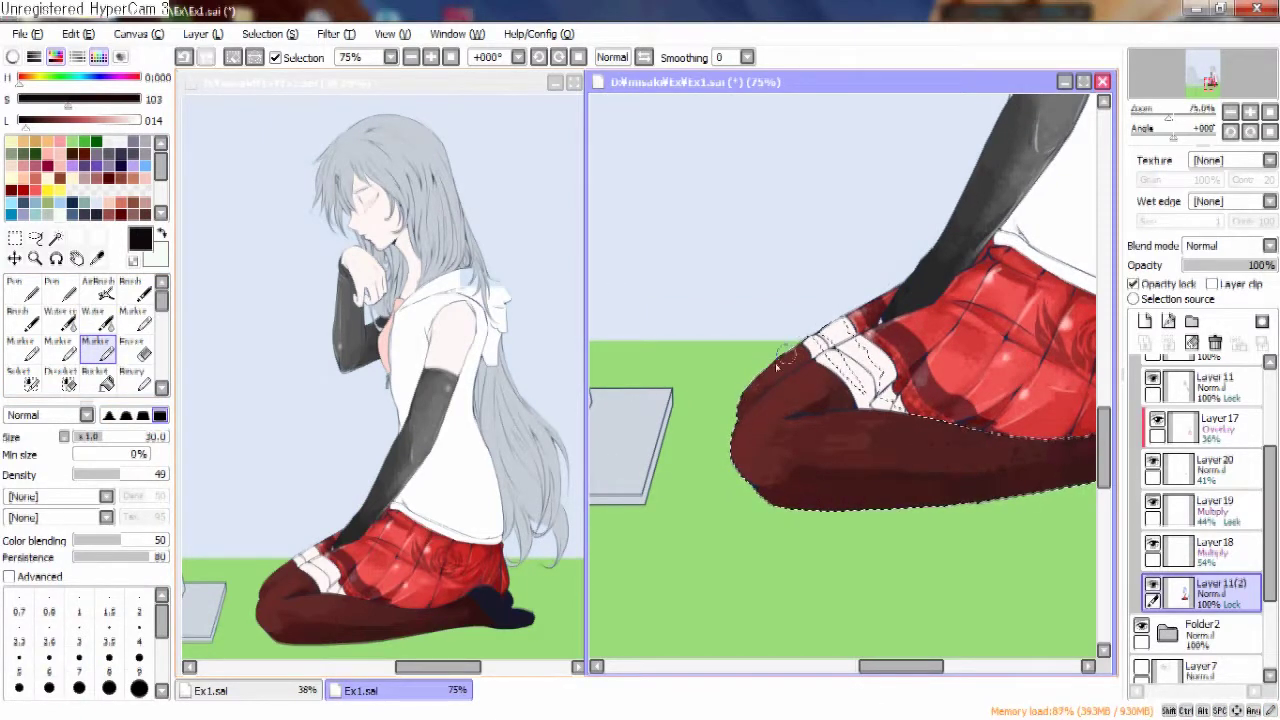
key("v")
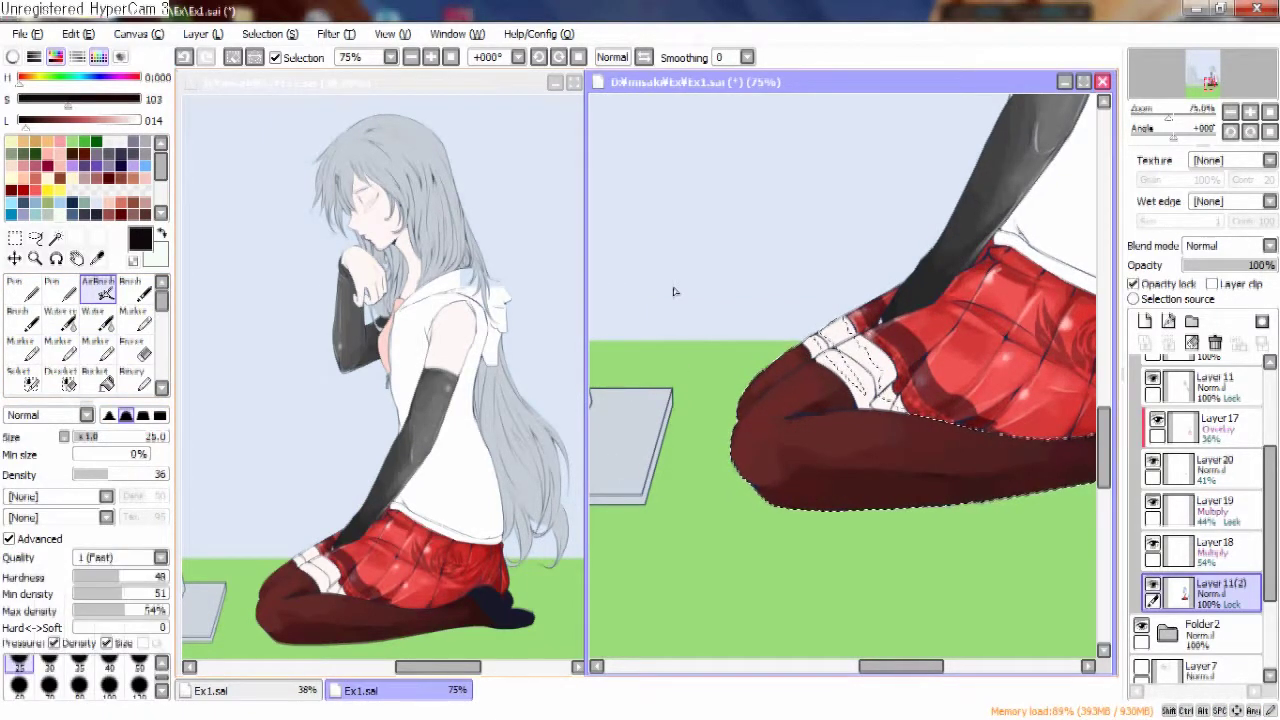
mouse_move(805, 375)
left_mouse_down()
mouse_move(857, 424)
mouse_move(837, 376)
mouse_move(813, 364)
mouse_move(865, 406)
mouse_move(867, 424)
mouse_move(798, 409)
mouse_move(782, 426)
mouse_move(810, 410)
left_mouse_up()
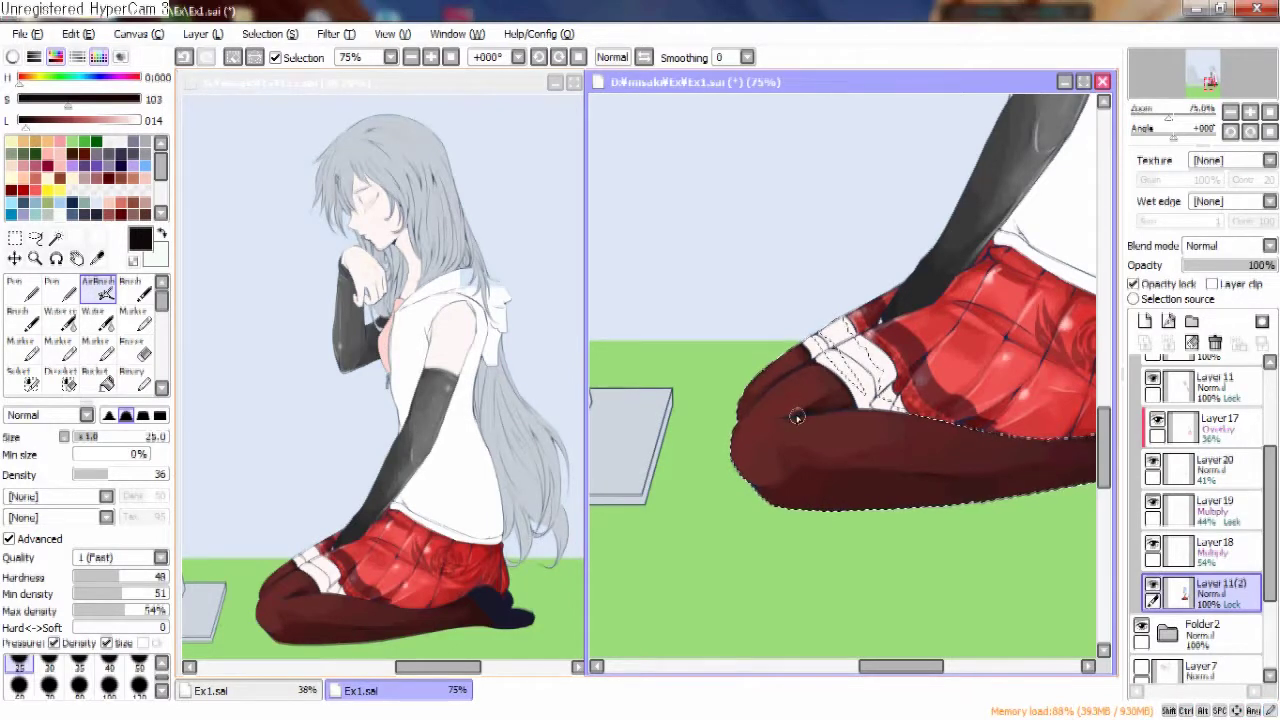
Paint dark shadow detail around the kneecap at 200% zoom with the size 30 Marker.
left_click(97, 348)
scroll(818, 365, "up", 3)
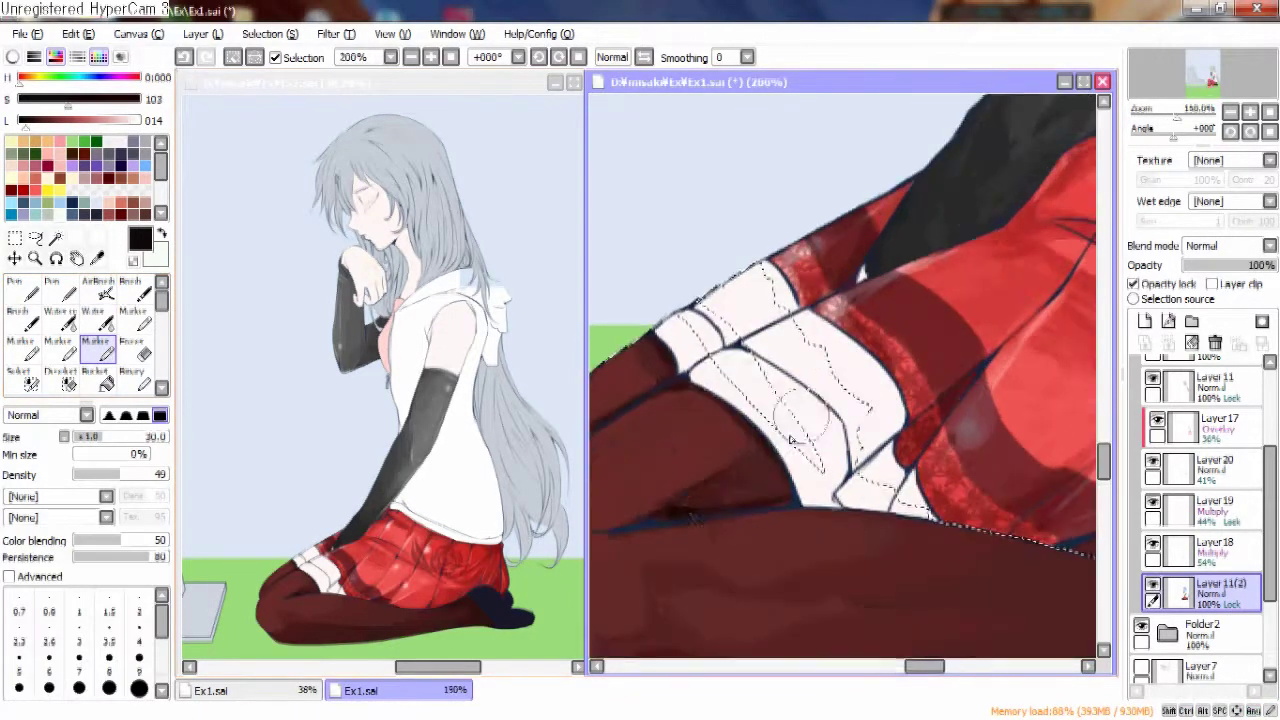
scroll(929, 346, "down", 5)
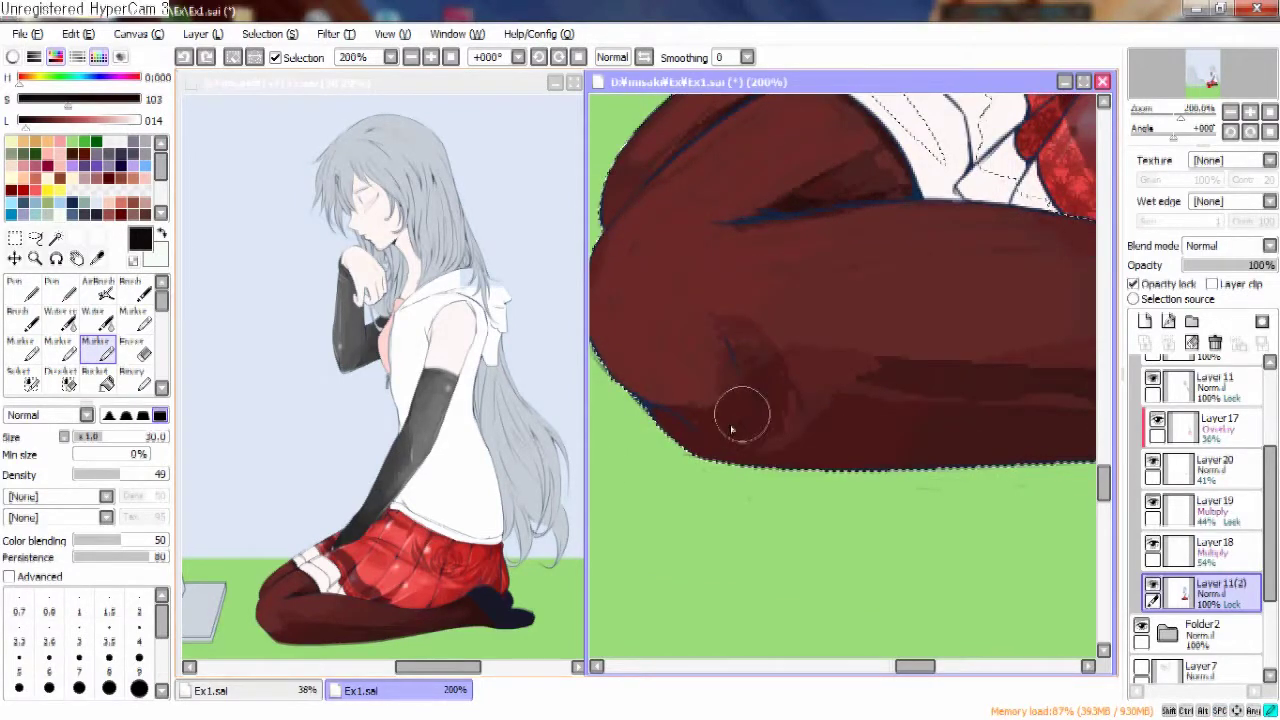
Blend the kneecap shadow and the shading along the lower leg with the size 100 Marker.
left_click(58, 348)
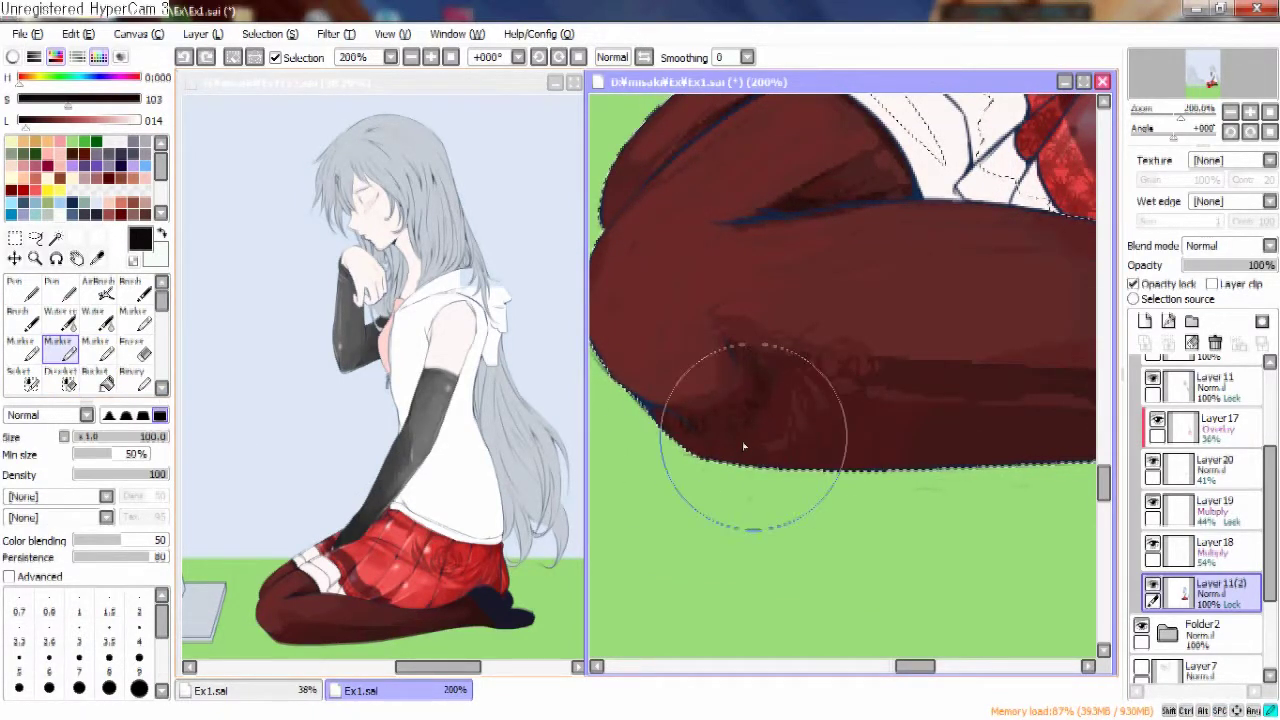
left_click_drag(785, 434, 931, 371)
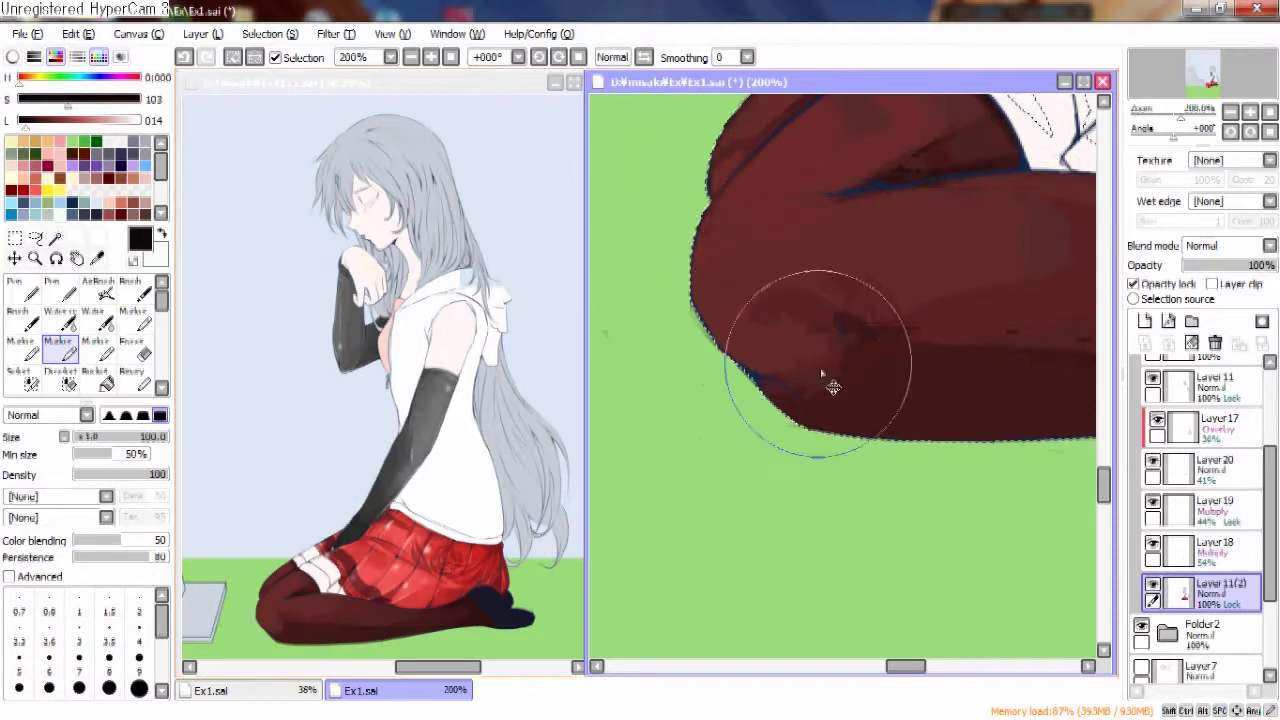
mouse_move(805, 356)
left_mouse_down()
mouse_move(823, 366)
mouse_move(823, 314)
mouse_move(843, 383)
mouse_move(865, 350)
mouse_move(1023, 340)
mouse_move(943, 386)
mouse_move(823, 363)
left_mouse_up()
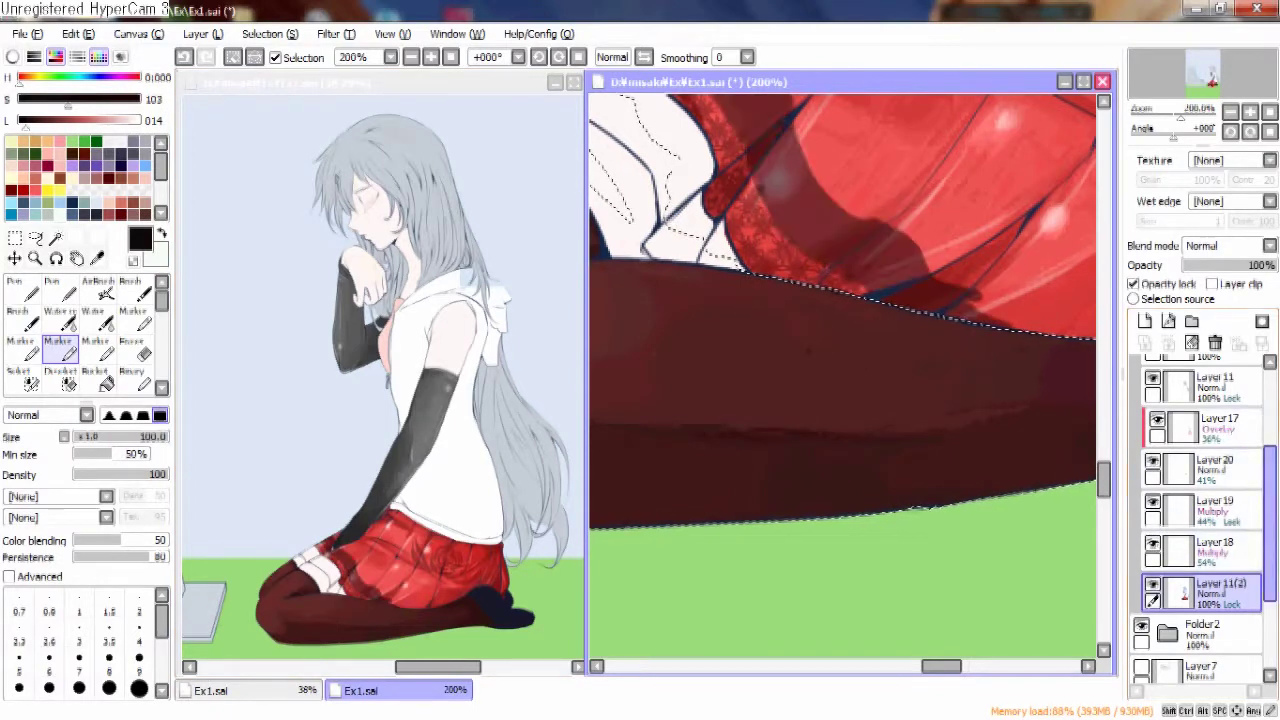
scroll(1205, 420, "up", 3)
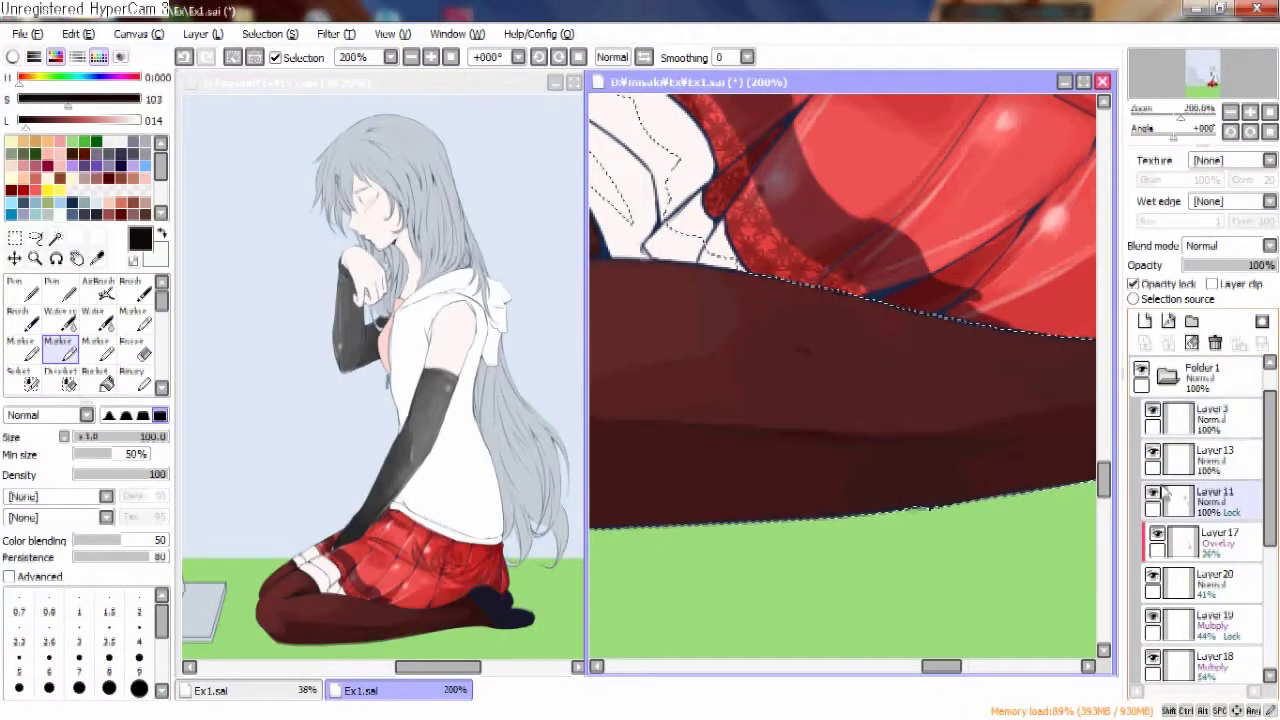
Turn off opacity lock on Layer19 and erase the stray mark on the stocking with the size 12 Eraser.
left_click(1170, 622)
left_click(1133, 284)
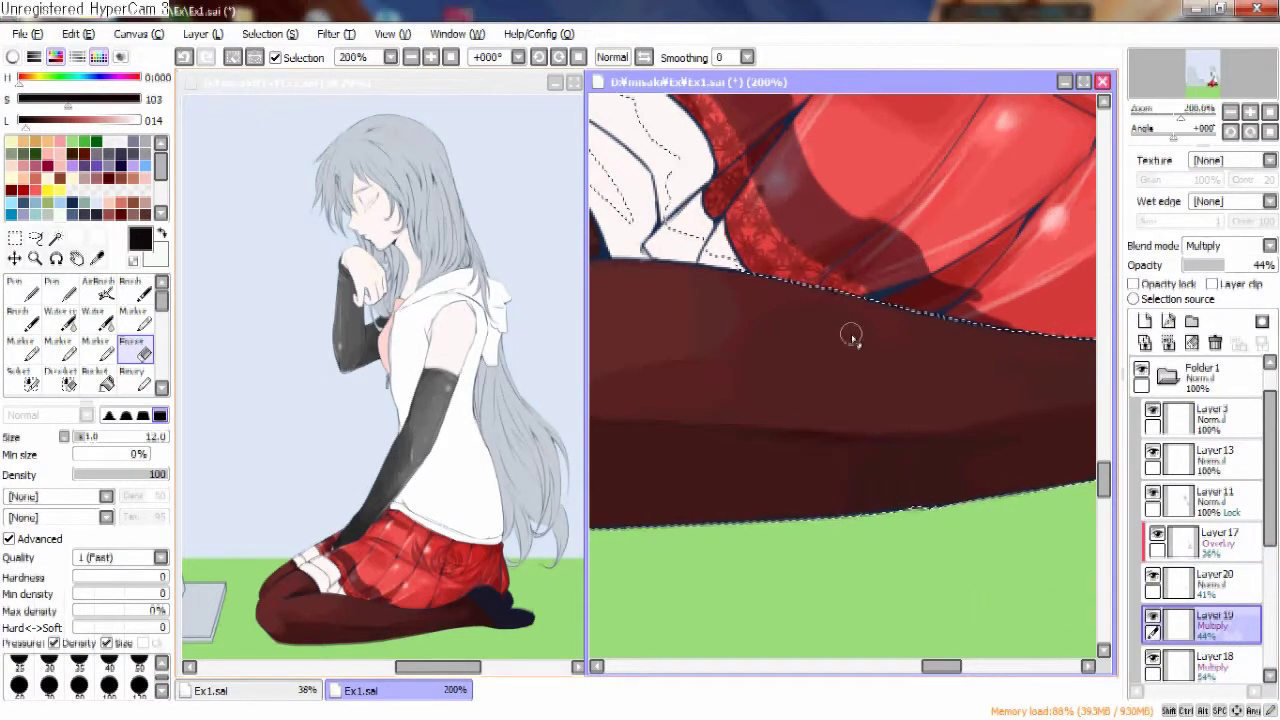
left_click_drag(845, 334, 1108, 378)
Check the shading at 75% zoom and add a new layer directly above Layer11(2).
key("Home")
scroll(840, 380, "up", 4)
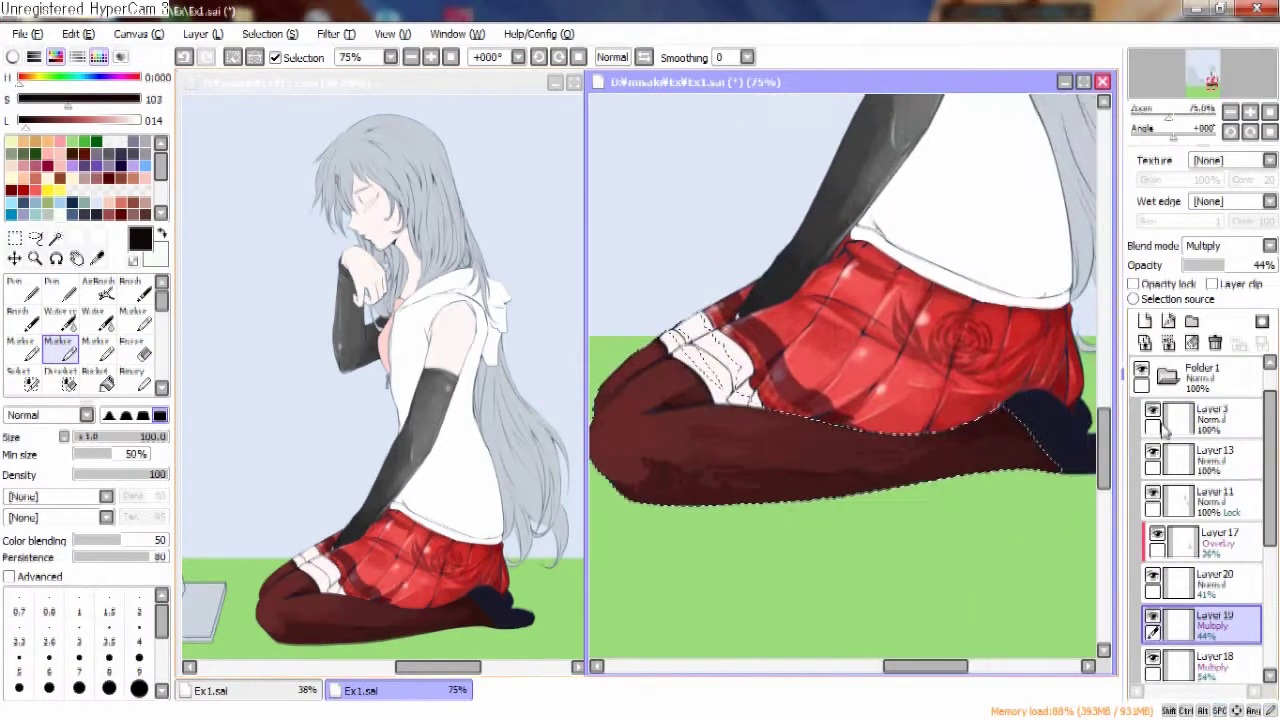
scroll(1175, 570, "down", 1)
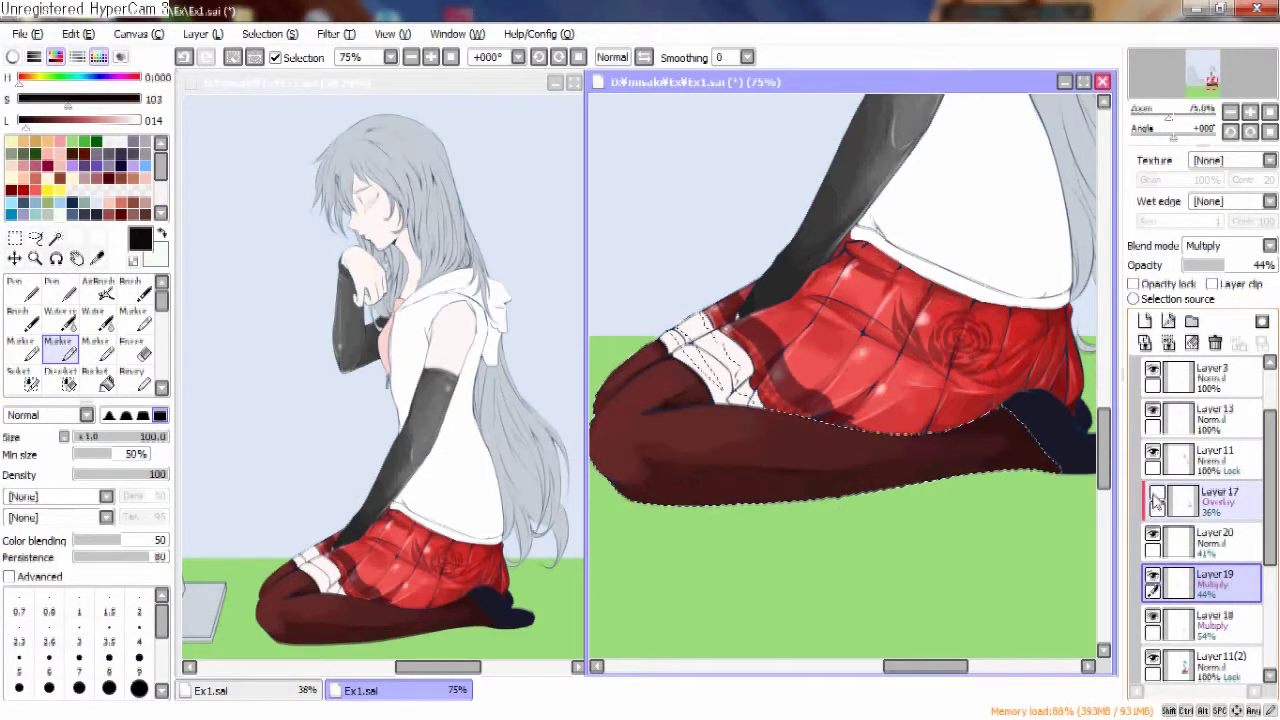
left_click(1145, 320)
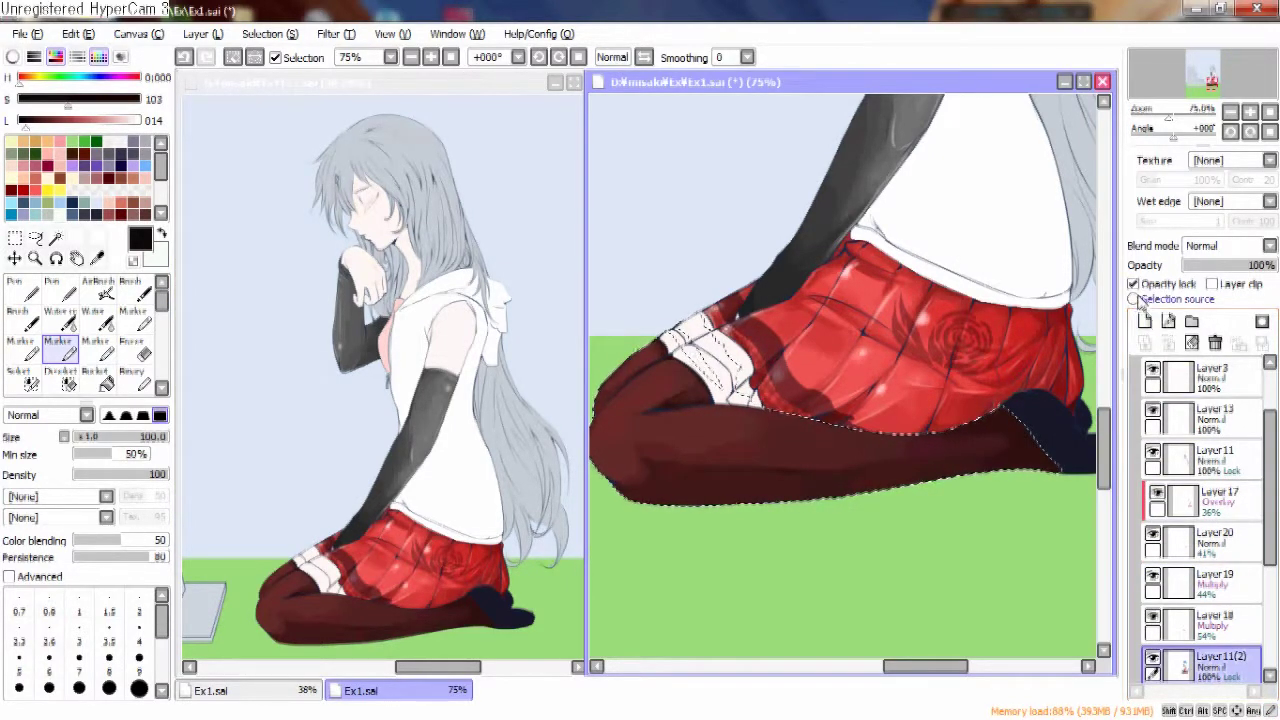
Choose a bright red (saturation 186, luminance 158) and paint lighter tone along the stocking on Layer21 with the size 100 Marker.
left_click_drag(711, 440, 751, 380)
left_click(760, 305, "alt")
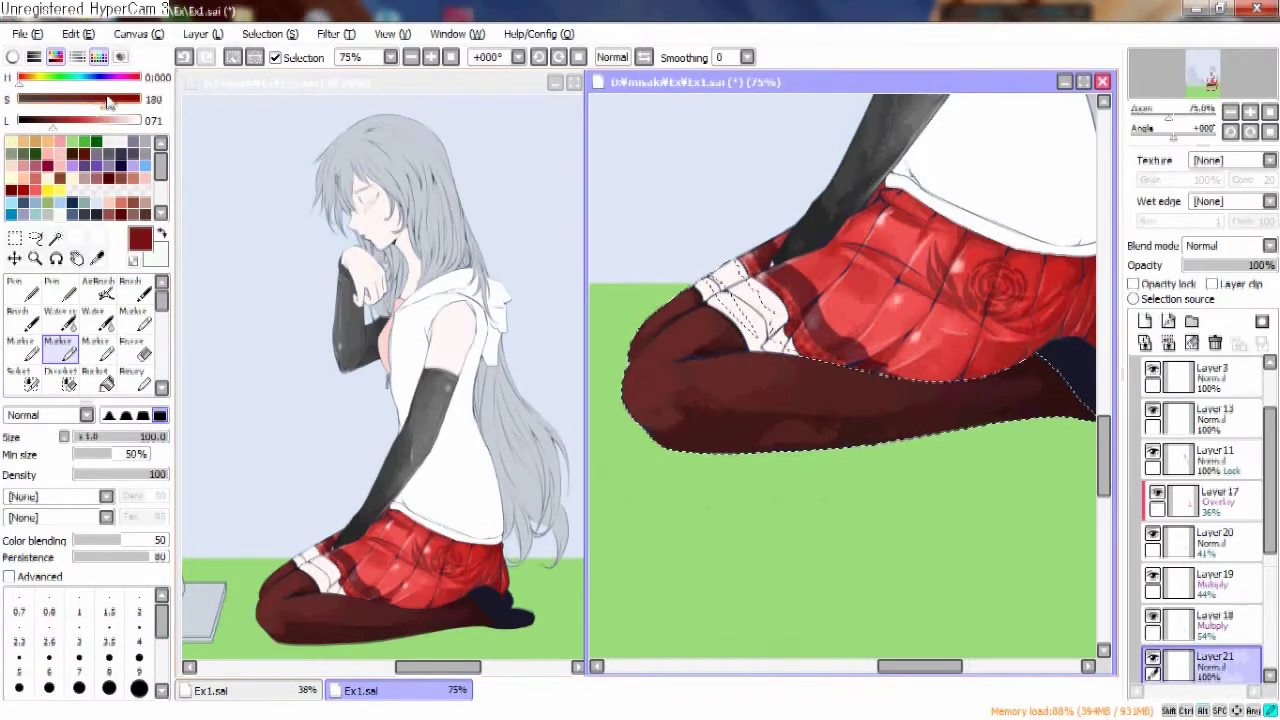
left_click_drag(726, 331, 750, 329)
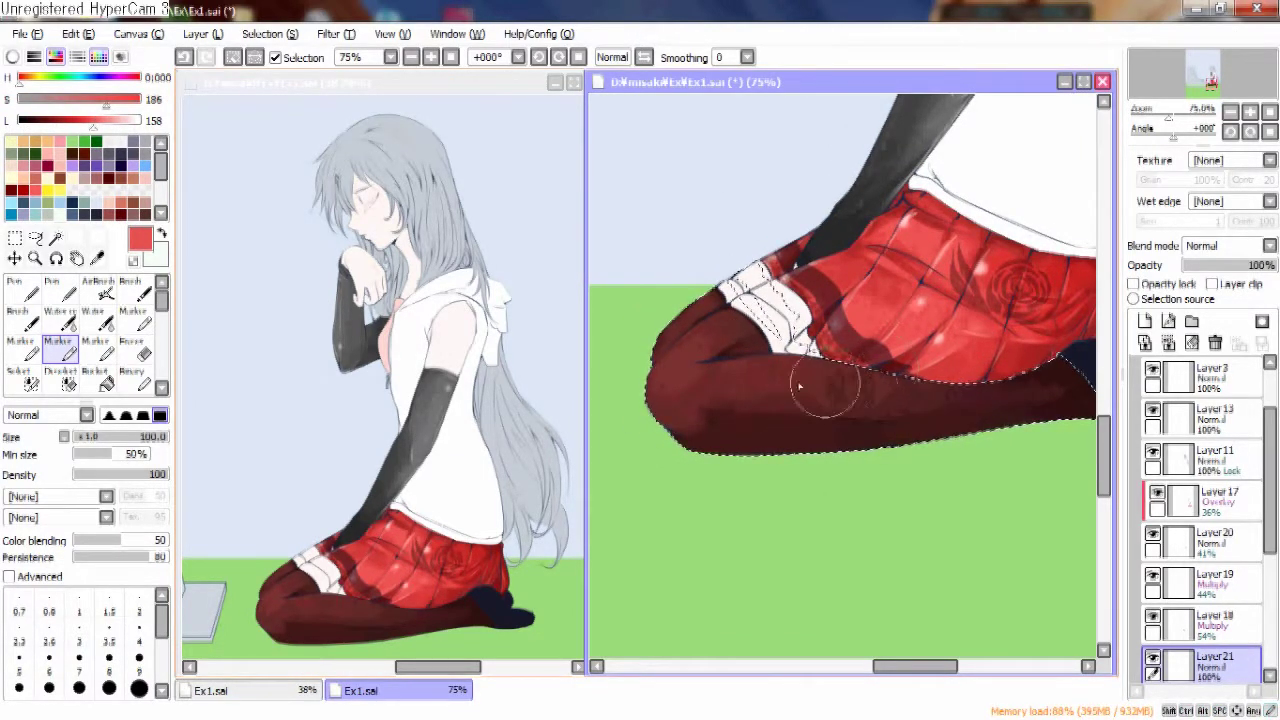
scroll(679, 319, "down", 2)
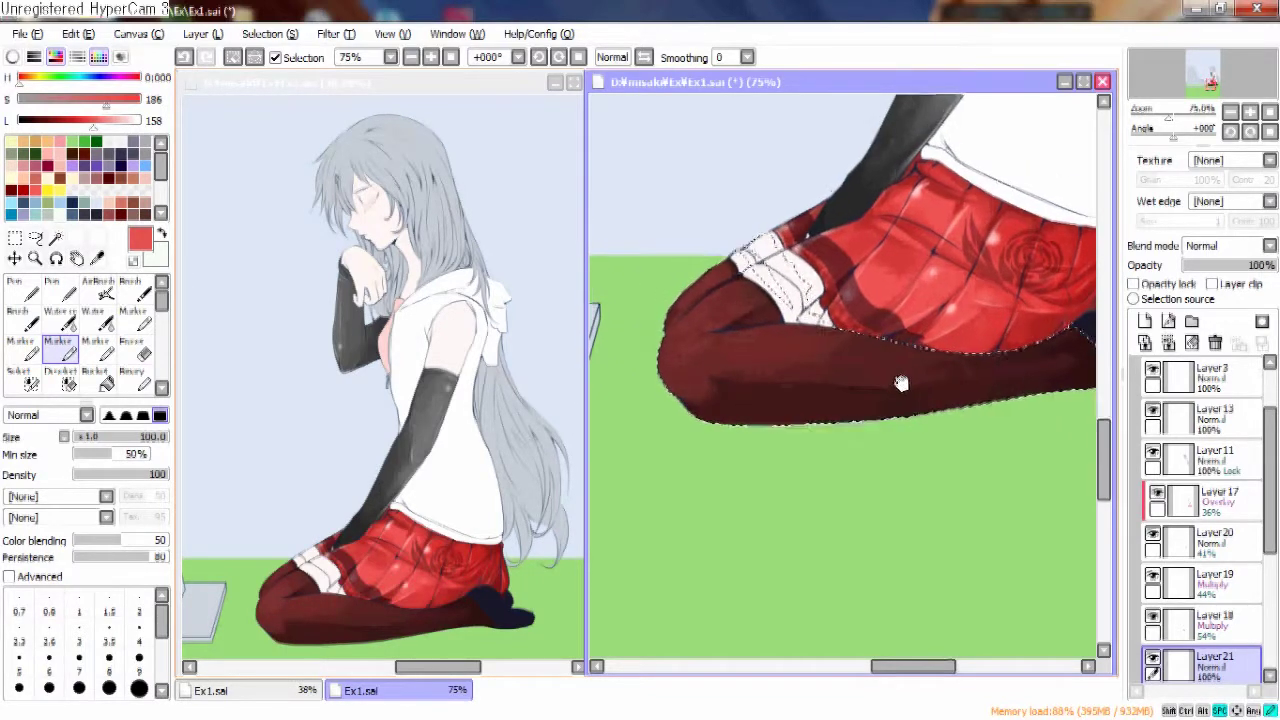
left_click_drag(890, 378, 880, 405)
Add a layer above Layer21 and paint pale pink highlights (luminance 230) along the knees and lower leg with the size 50 Brush.
left_click(1145, 320)
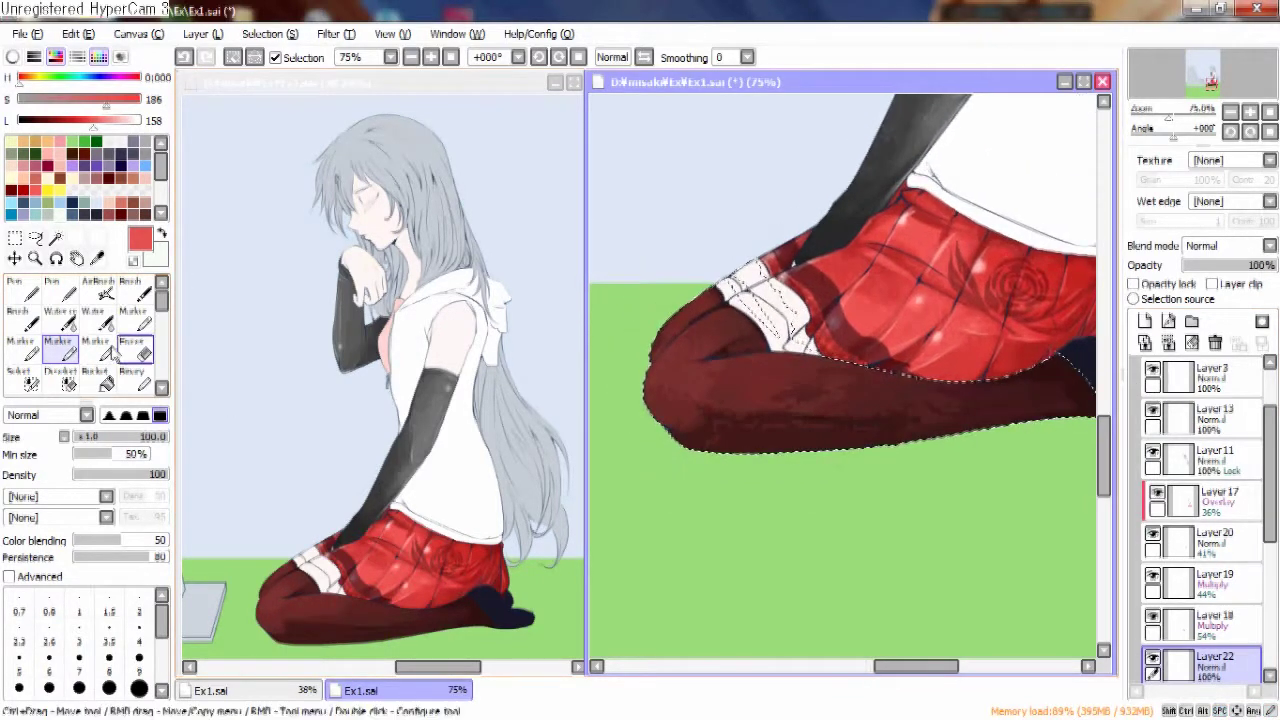
key("b")
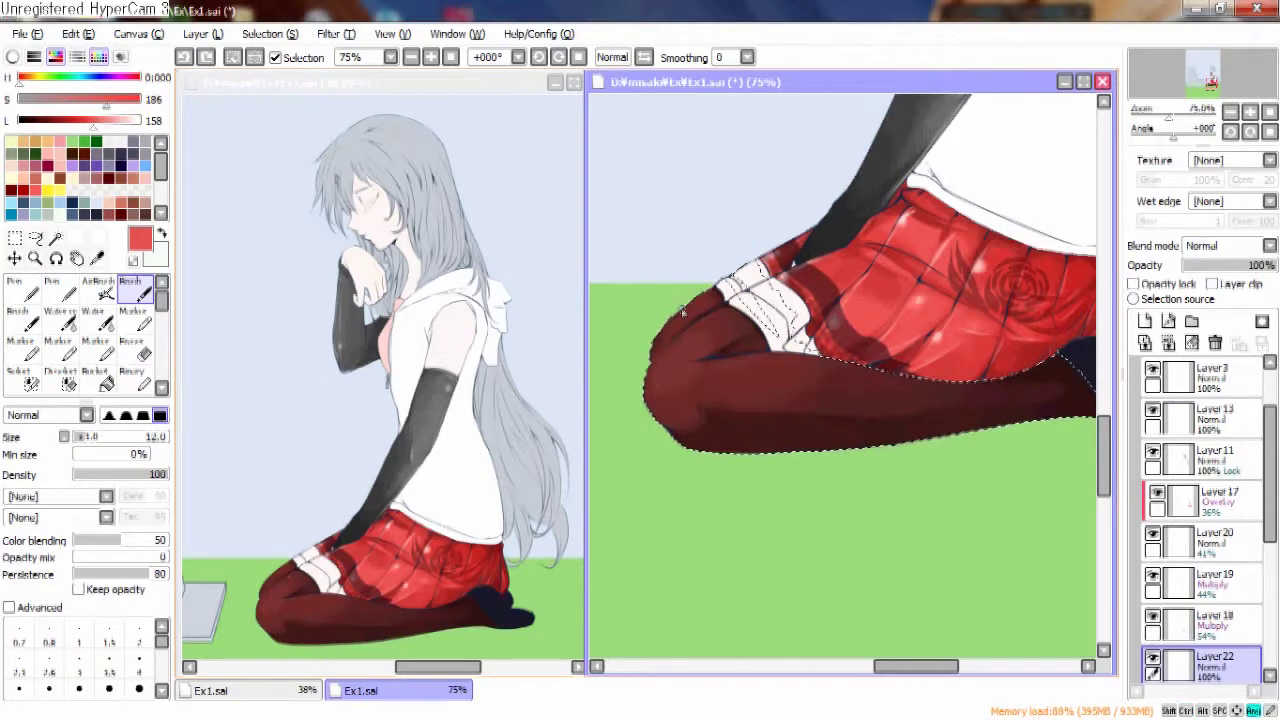
left_click_drag(117, 127, 128, 125)
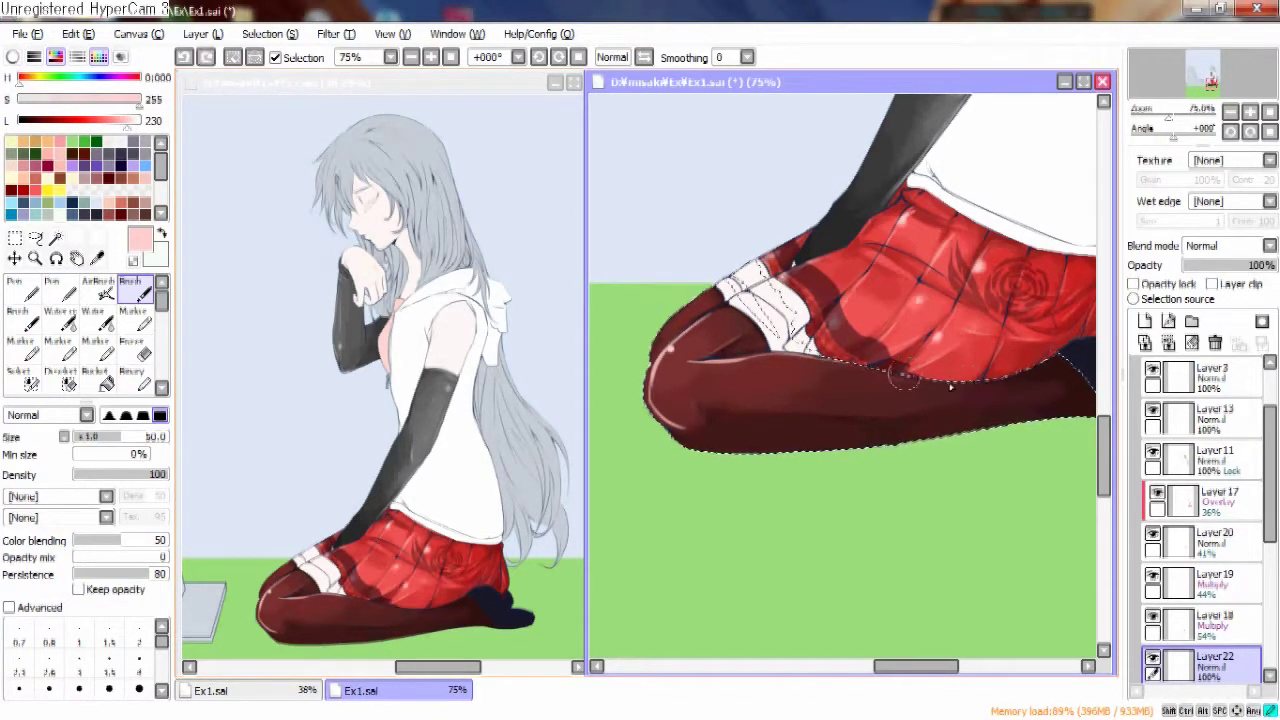
left_click_drag(979, 392, 928, 373)
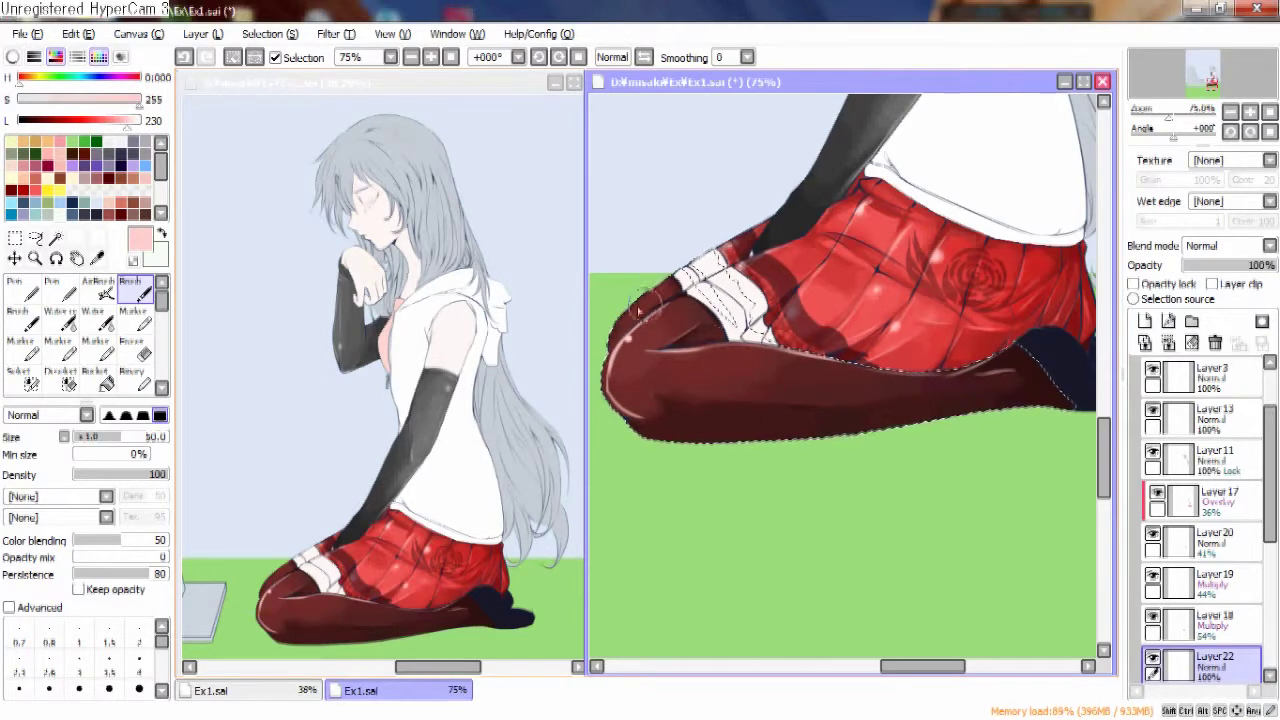
mouse_move(599, 342)
left_mouse_down()
mouse_move(636, 308)
mouse_move(629, 350)
mouse_move(617, 321)
left_mouse_up()
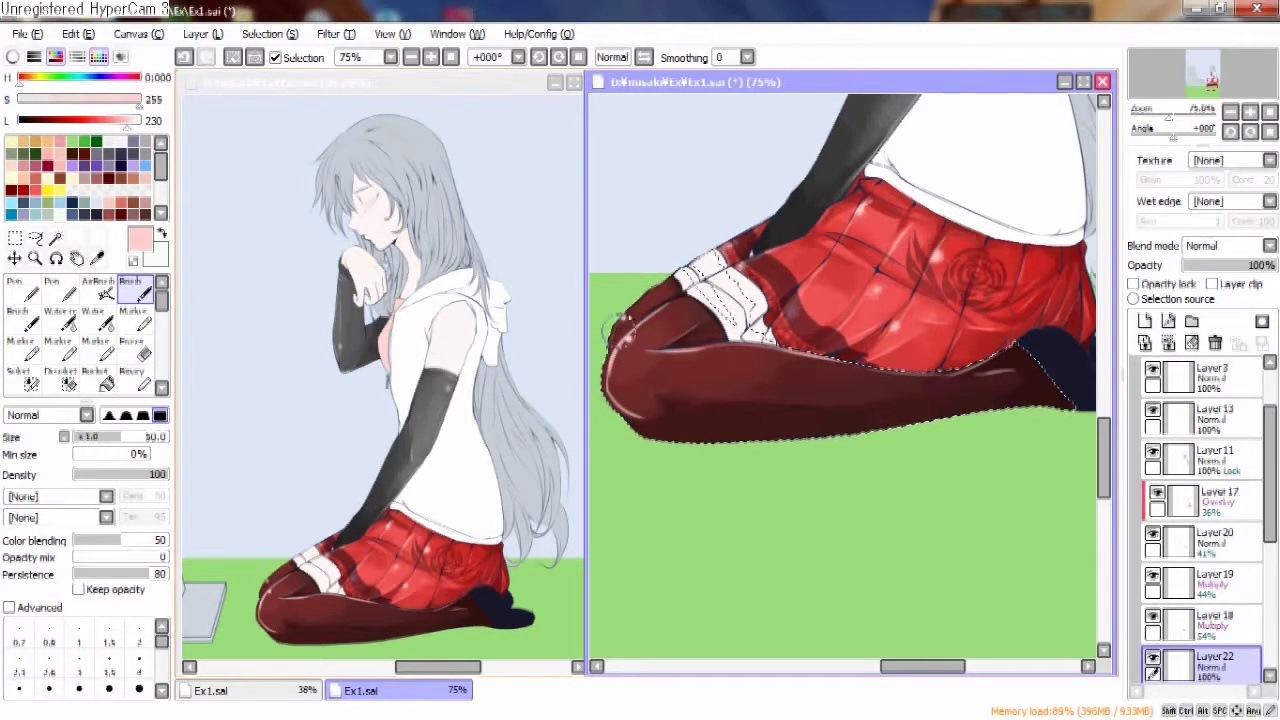
Soften the pink stocking highlights with the size 60 Water brush and set Layer22's opacity to 42%.
left_click_drag(712, 318, 792, 303)
key("w")
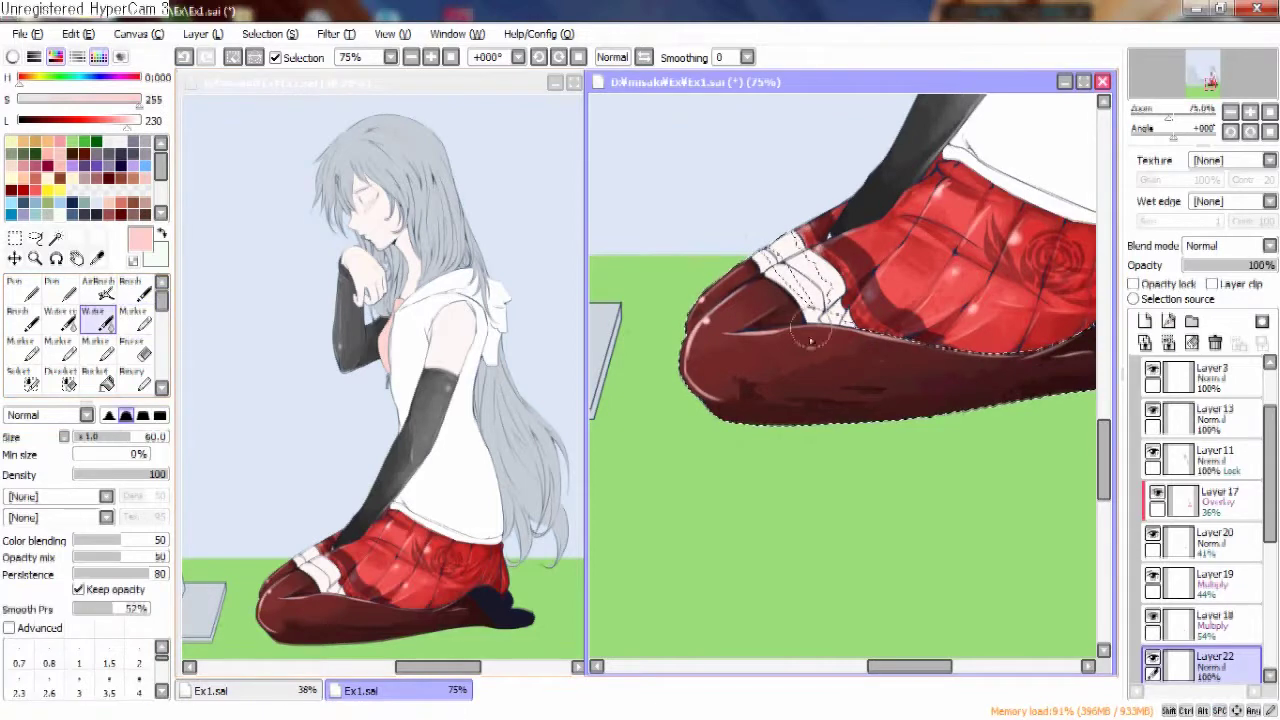
left_click_drag(744, 297, 686, 377)
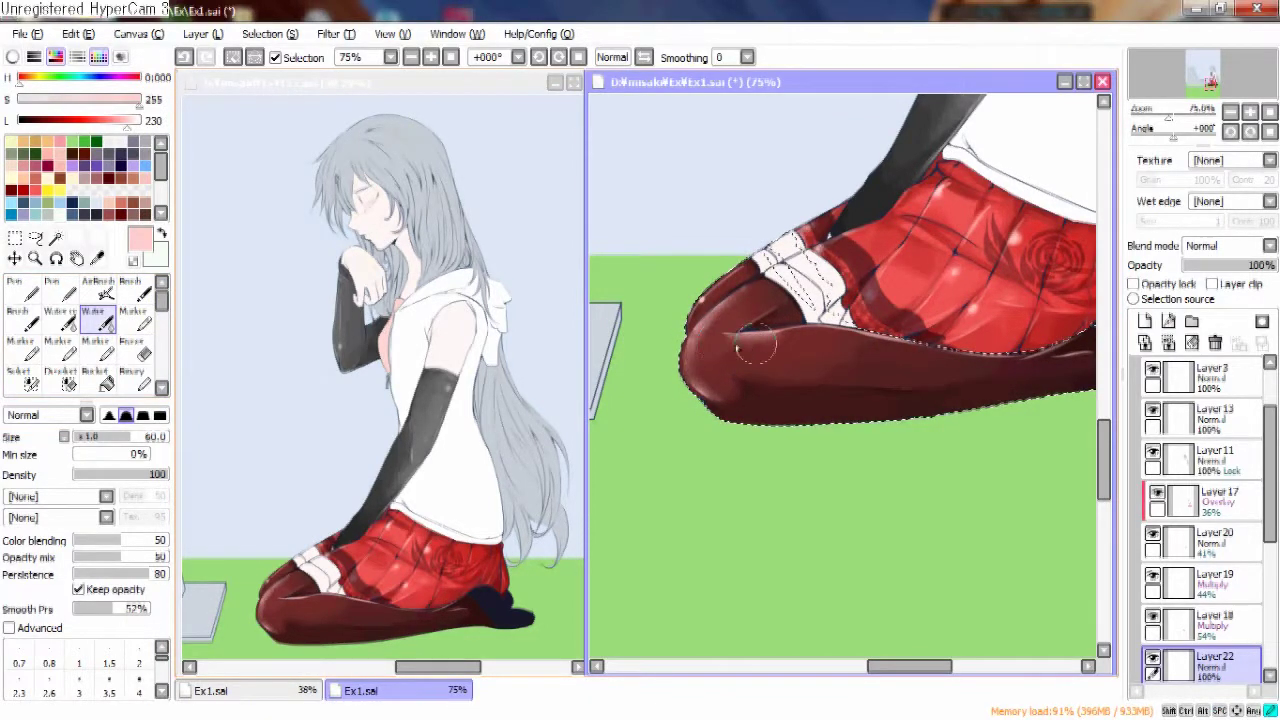
left_click_drag(755, 345, 725, 341)
left_click_drag(885, 347, 795, 332)
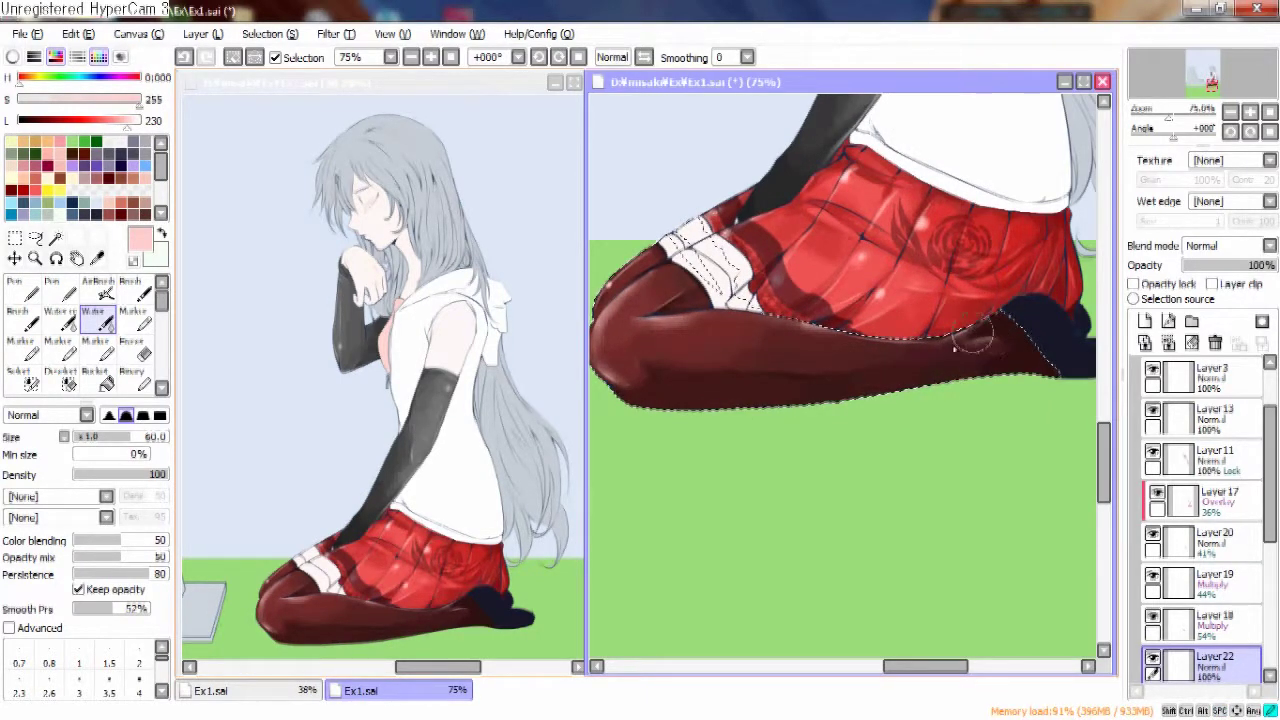
left_click_drag(919, 353, 1054, 341)
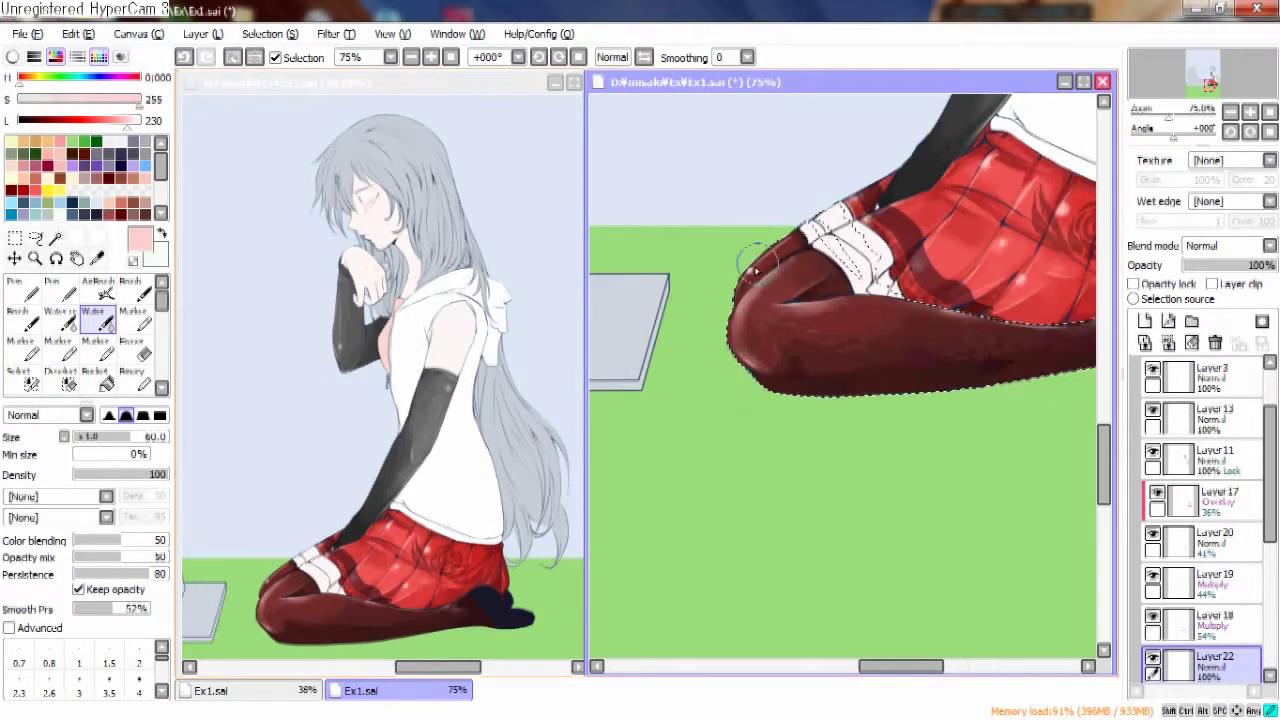
left_click_drag(774, 262, 742, 258)
left_click(1222, 265)
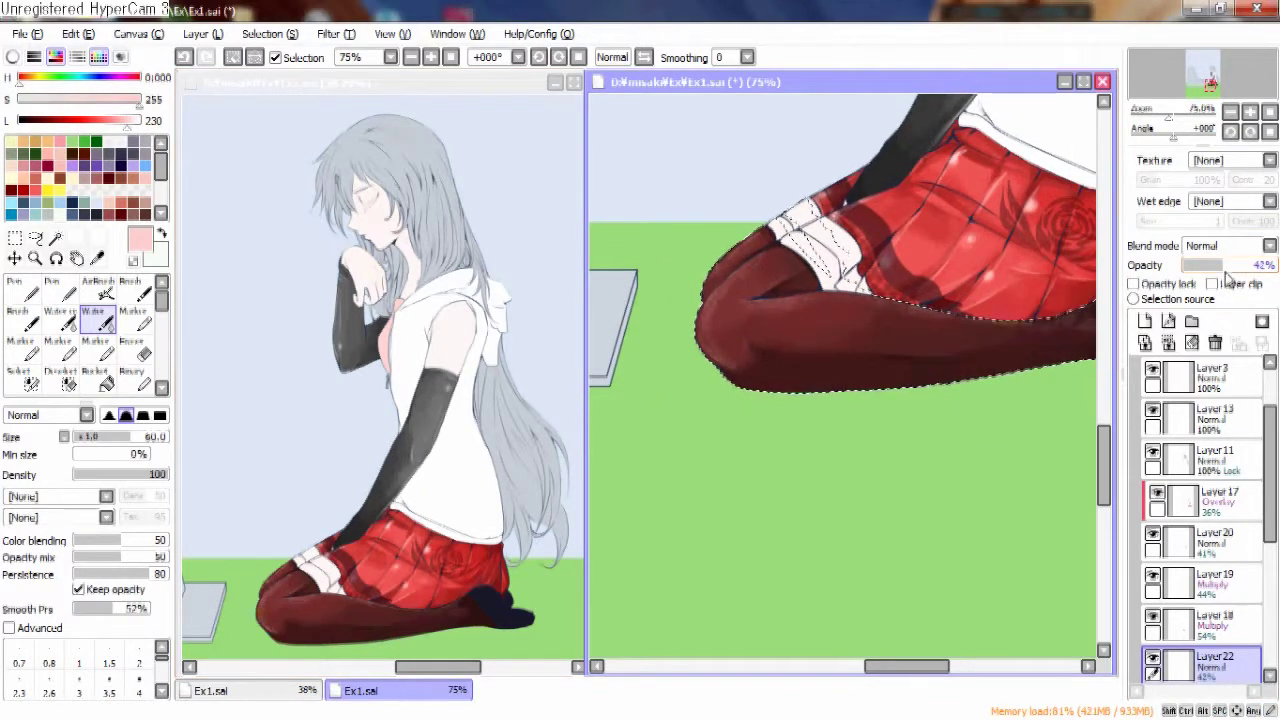
Select Layer21, close the enlarged view of Ex1.sai and reopen a second view showing the stockings at 75% zoom.
left_click_drag(1272, 500, 1272, 560)
left_click(1210, 563)
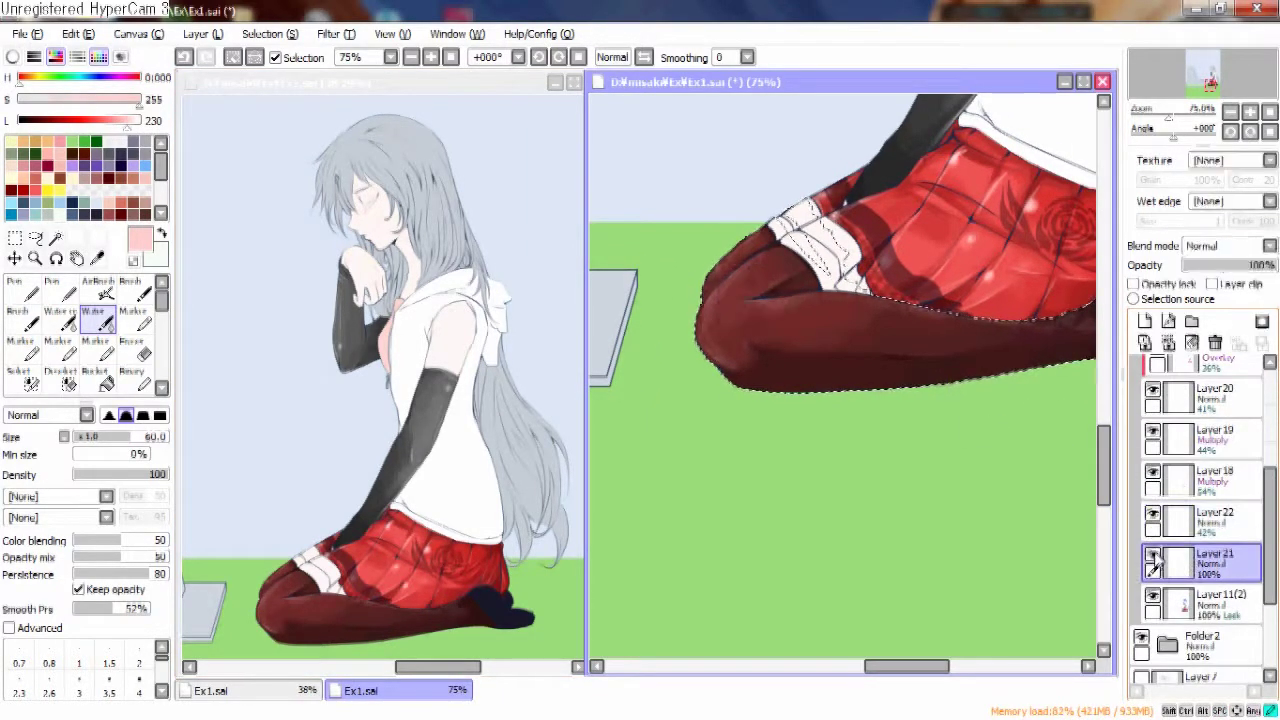
left_click(1102, 81)
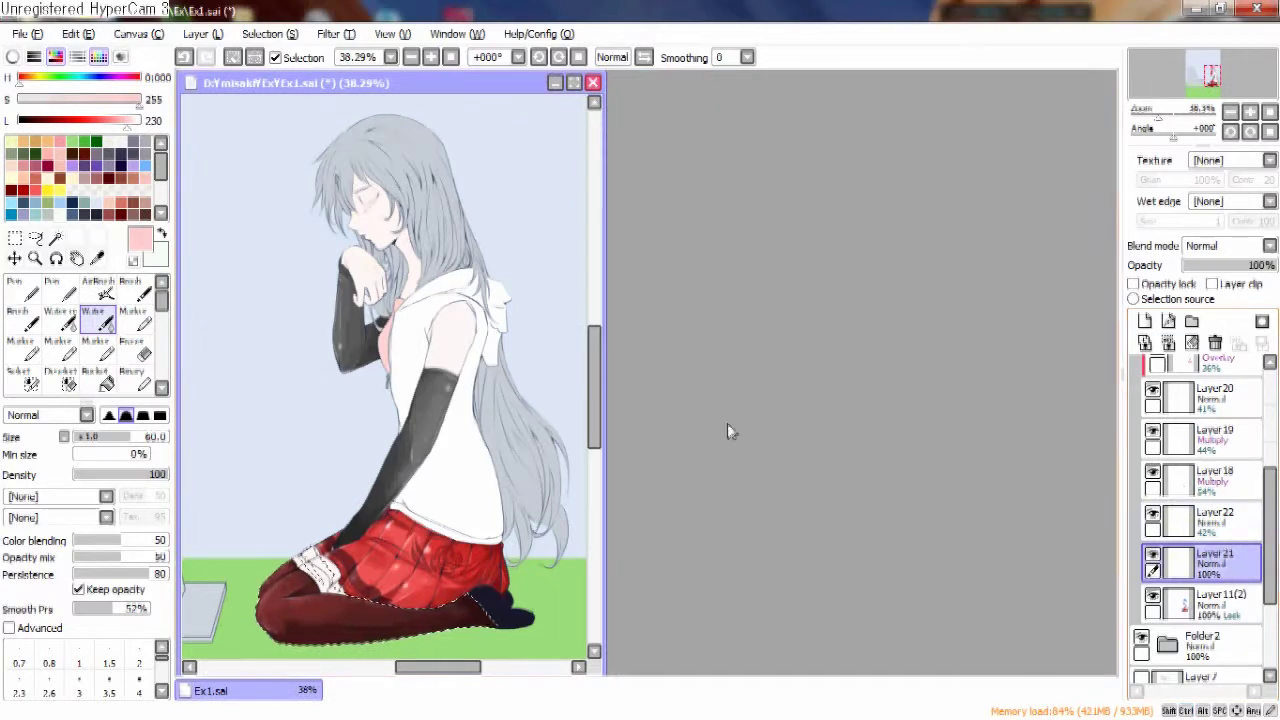
left_click_drag(471, 112, 853, 83)
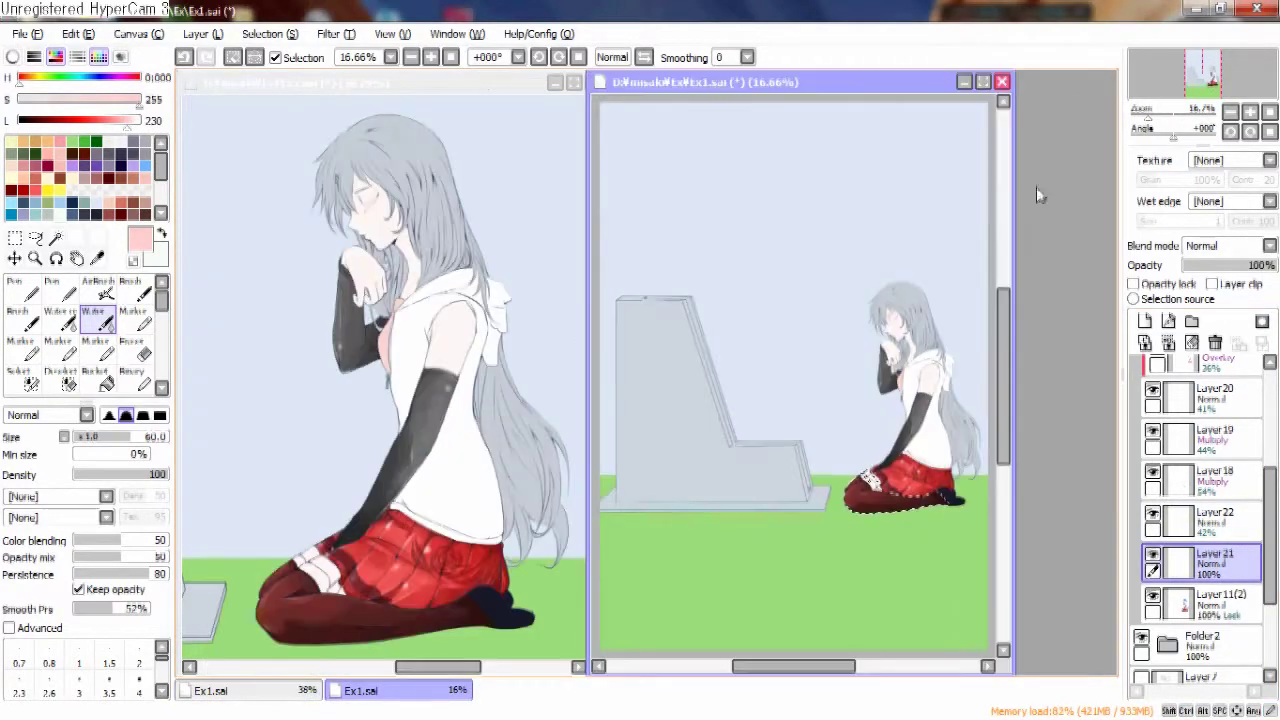
scroll(898, 327, "up", 3)
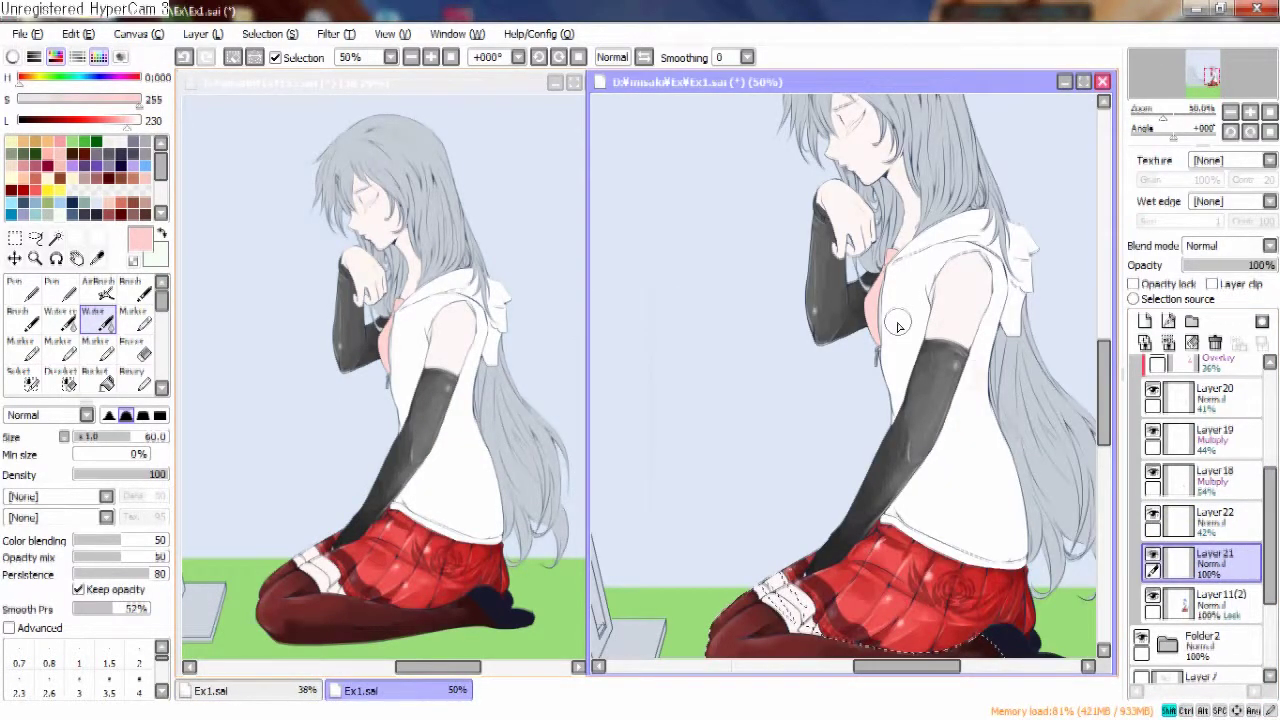
scroll(916, 355, "up", 1)
left_click_drag(1103, 392, 1103, 450)
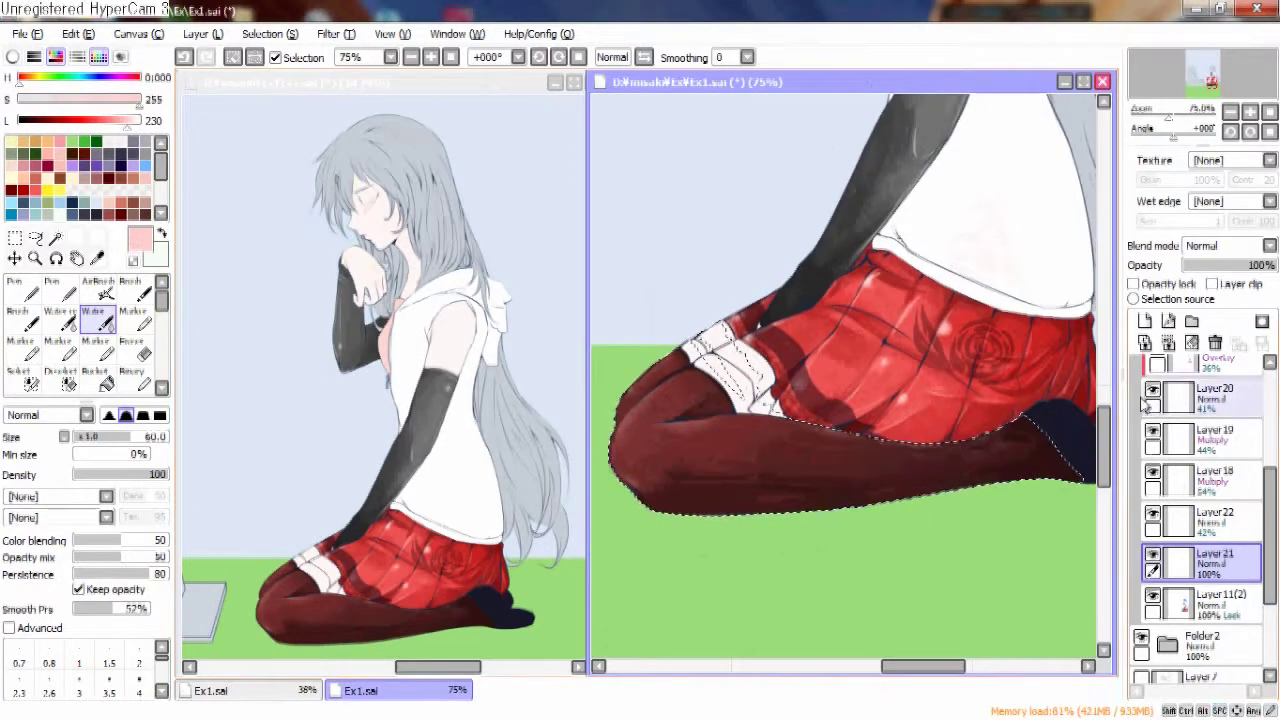
Merge Layer21 and Layer22 down into Layer11(2).
key("ctrl+e")
left_click(1155, 517)
key("ctrl+e")
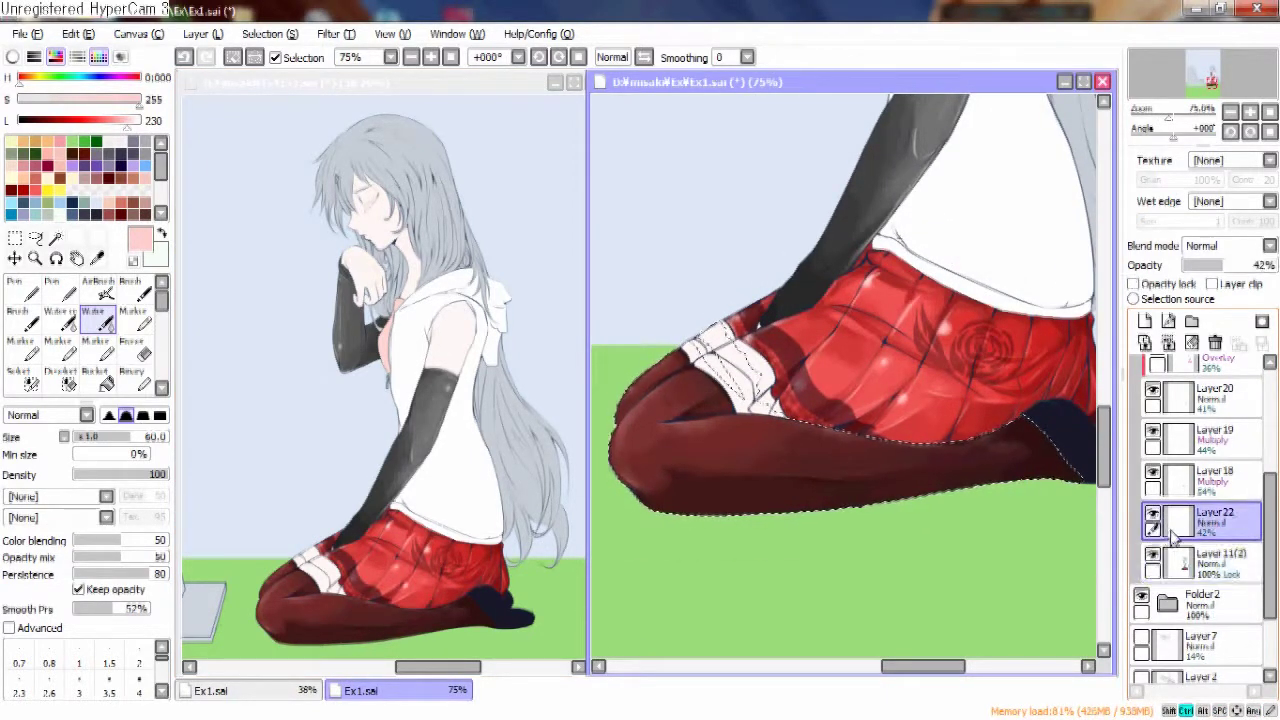
Add a layer above Layer11(2) and paint fine pale pink highlights along the knee and leg edges with the size 25 AirBrush.
left_click(1145, 320)
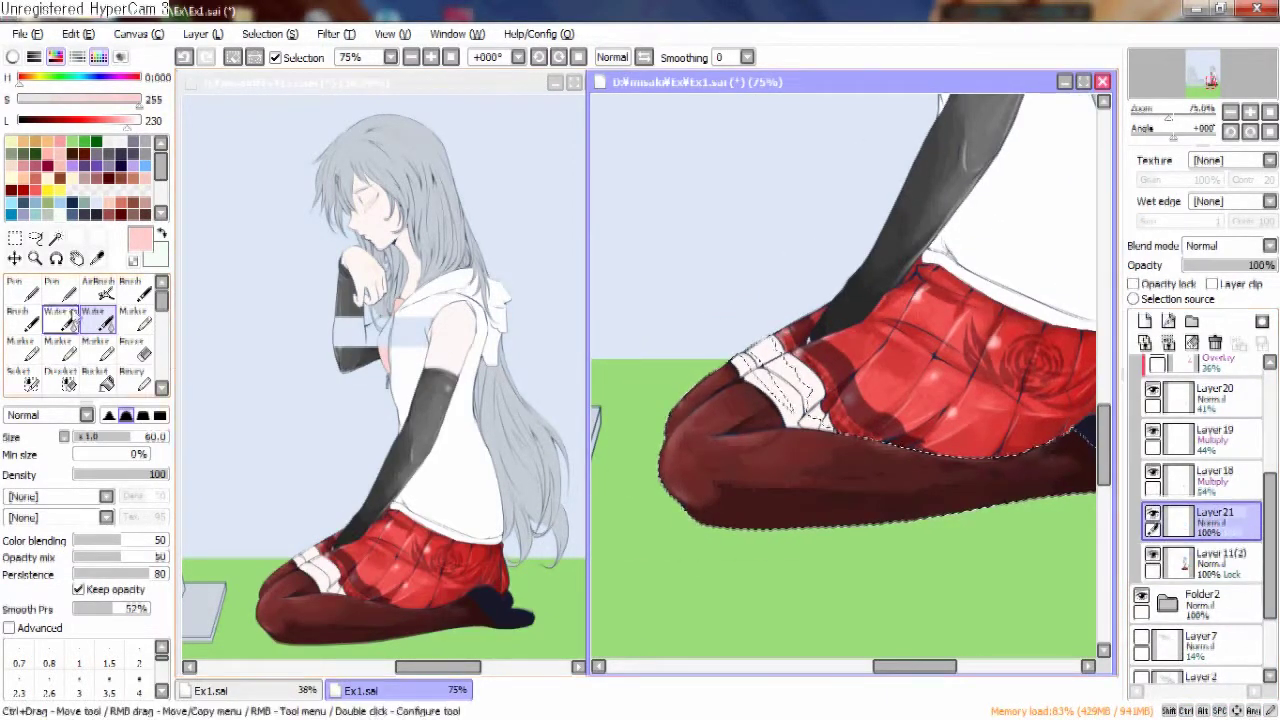
key("n")
scroll(634, 343, "up", 1)
key("v")
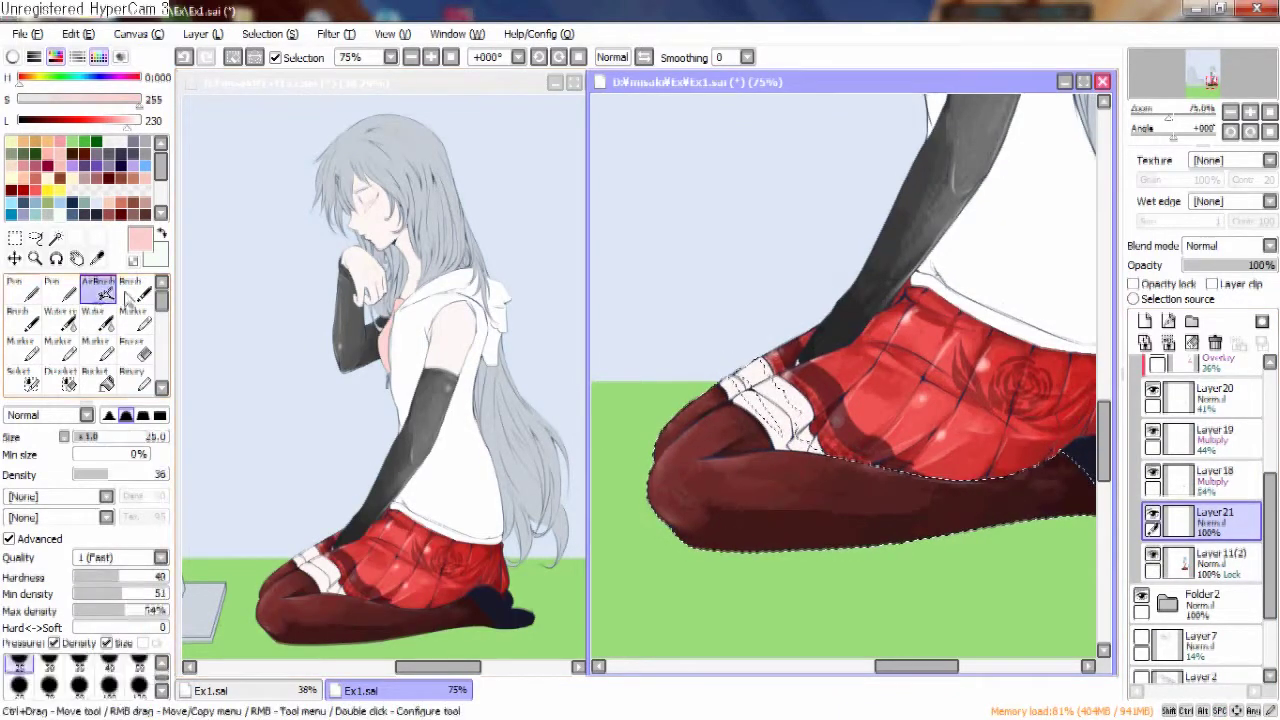
mouse_move(683, 445)
left_mouse_down()
mouse_move(658, 502)
mouse_move(655, 487)
mouse_move(671, 516)
mouse_move(715, 530)
left_mouse_up()
mouse_move(731, 472)
left_mouse_down()
mouse_move(696, 500)
mouse_move(740, 462)
left_mouse_up()
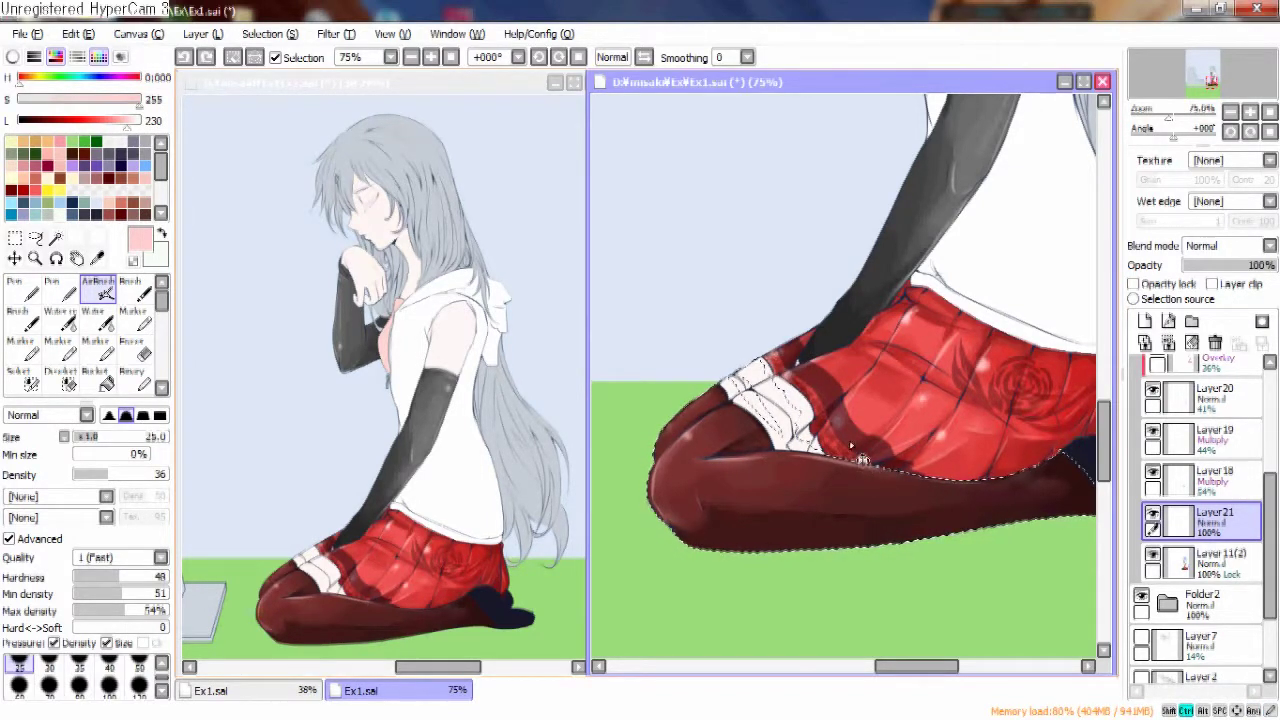
left_click_drag(909, 475, 854, 480)
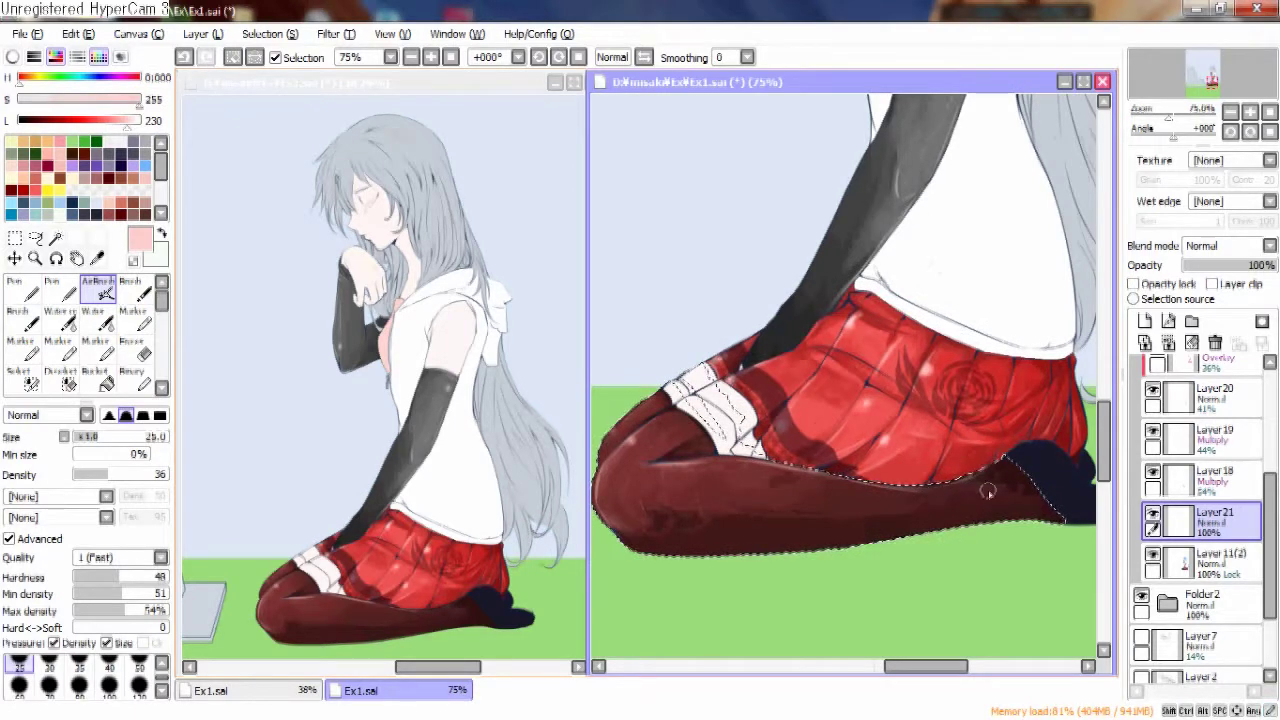
left_click_drag(911, 410, 946, 415)
left_click_drag(680, 405, 700, 440)
Set the colour to white and paint a stripe across both stocking thighs below the cuffs with the size 50 Brush.
scroll(740, 450, "down", 3)
scroll(740, 450, "up", 4)
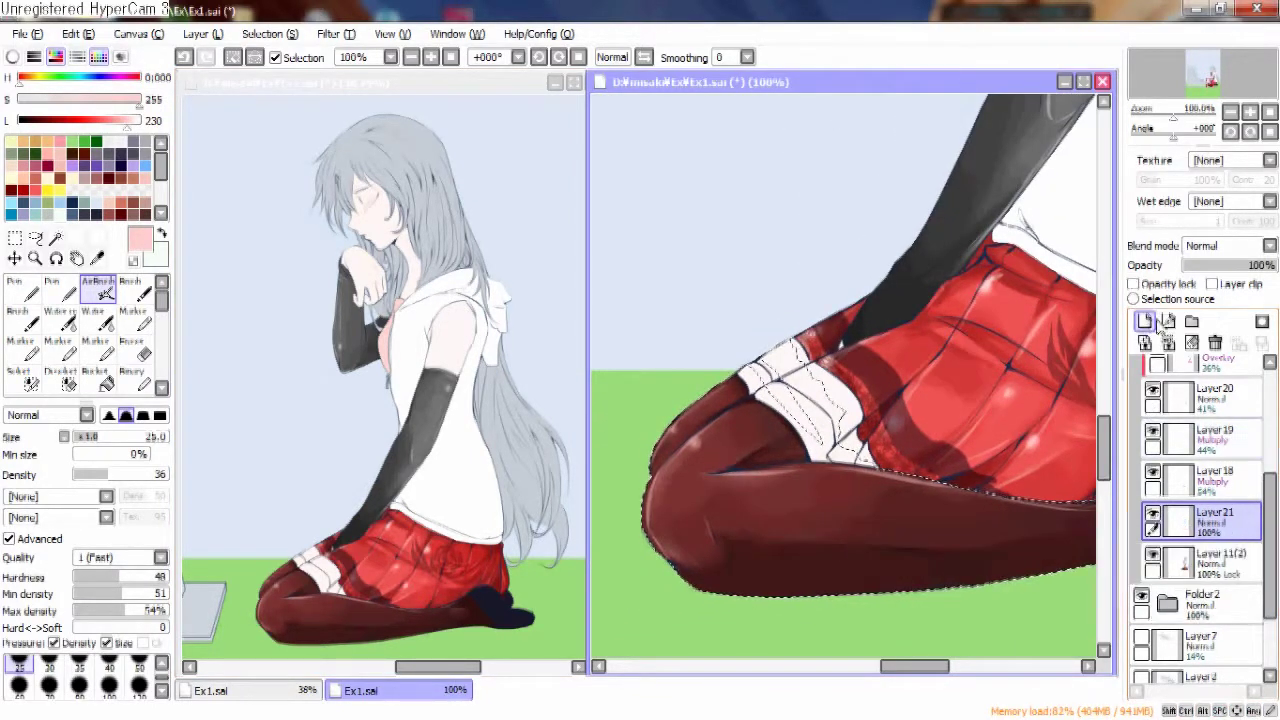
left_click_drag(800, 300, 840, 315)
left_click_drag(110, 124, 141, 121)
key("b")
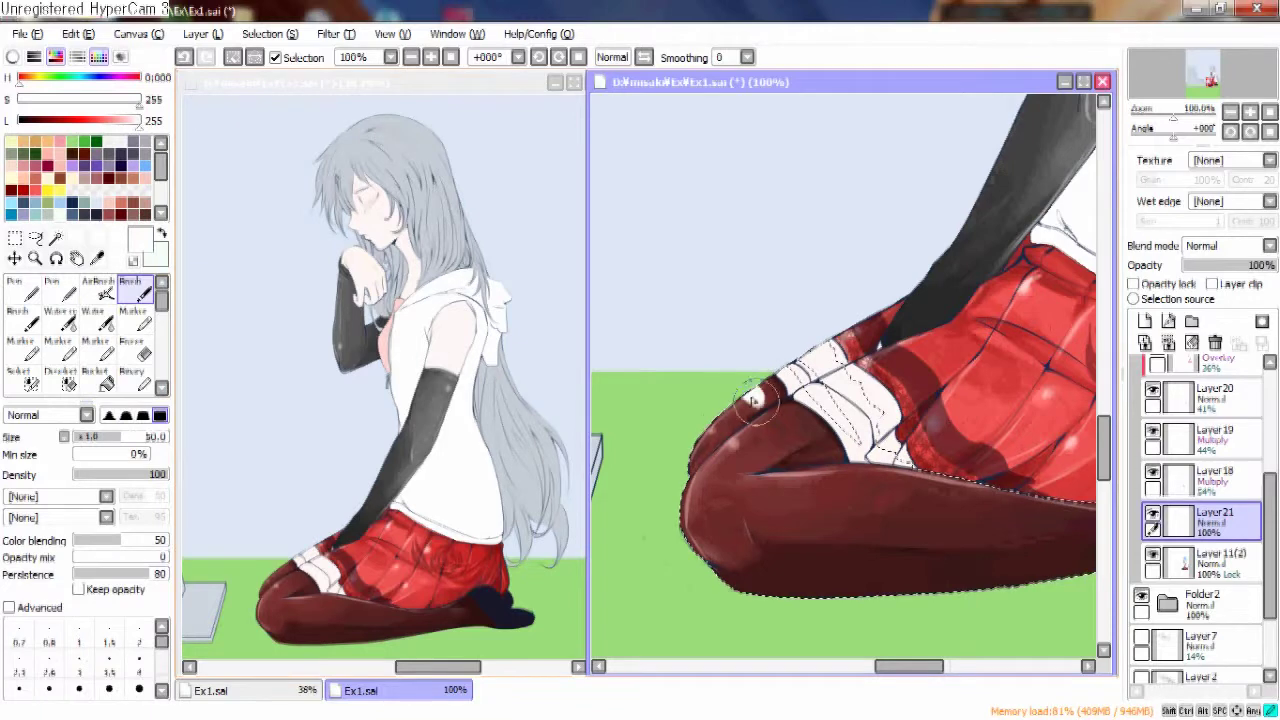
left_click_drag(755, 405, 828, 466)
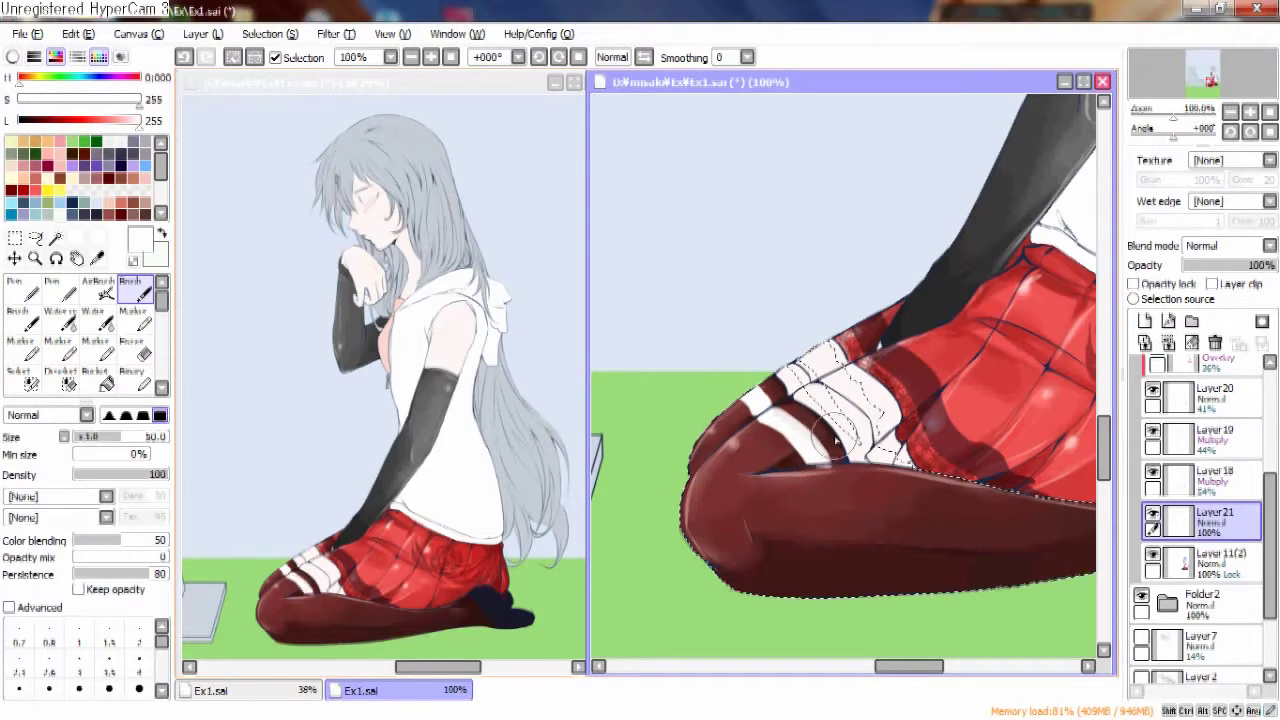
Trim the stripe ends with the size 12 Eraser, add a thinner white stripe nearer the knees and undo the last stroke.
key("e")
left_click_drag(843, 476, 820, 437)
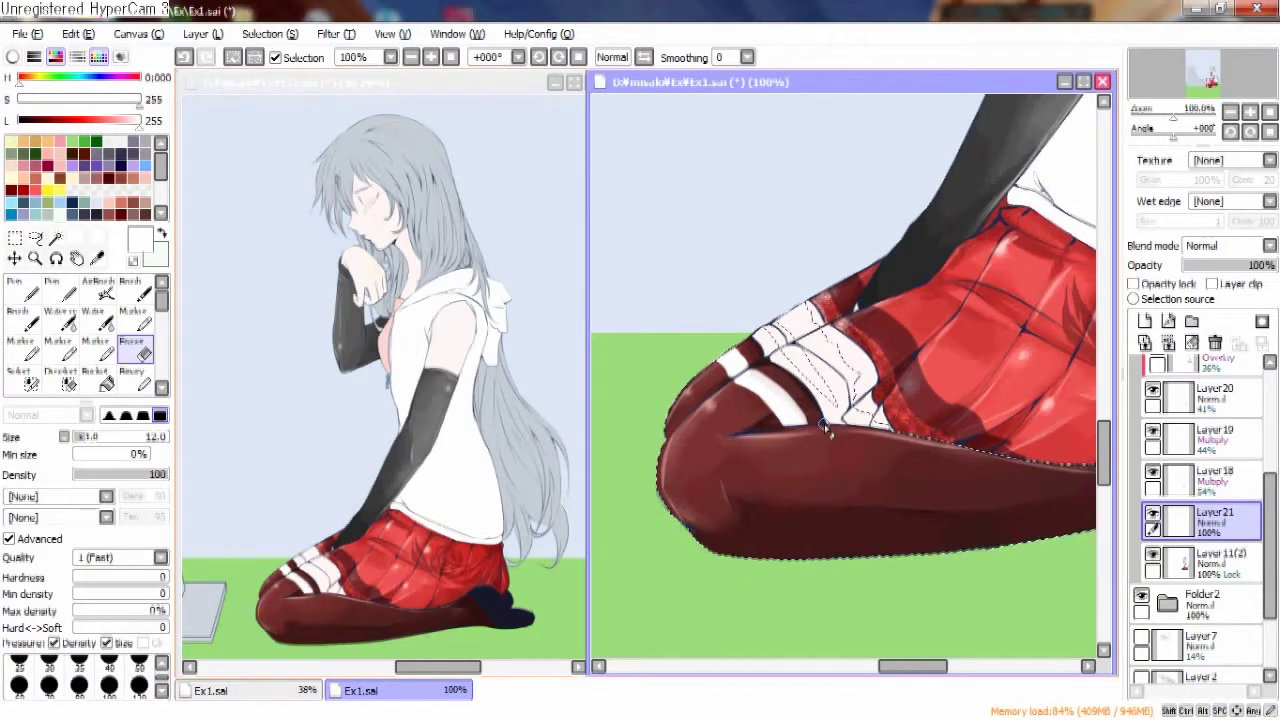
key("b")
key("ctrl+z")
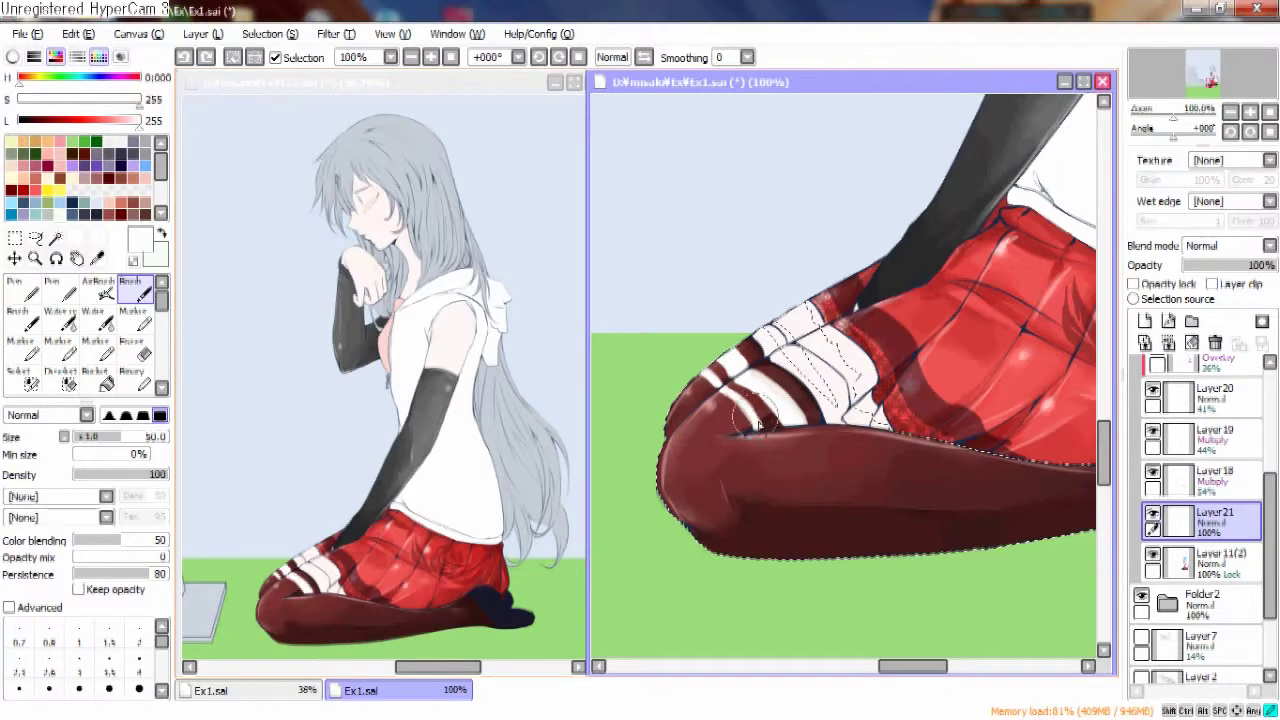
Set the stripe layer's blend mode to Overlay at 100% opacity.
left_click(1240, 245)
left_click(1225, 280)
left_click(1222, 266)
left_click(1235, 246)
left_click(1225, 292)
left_click(1270, 265)
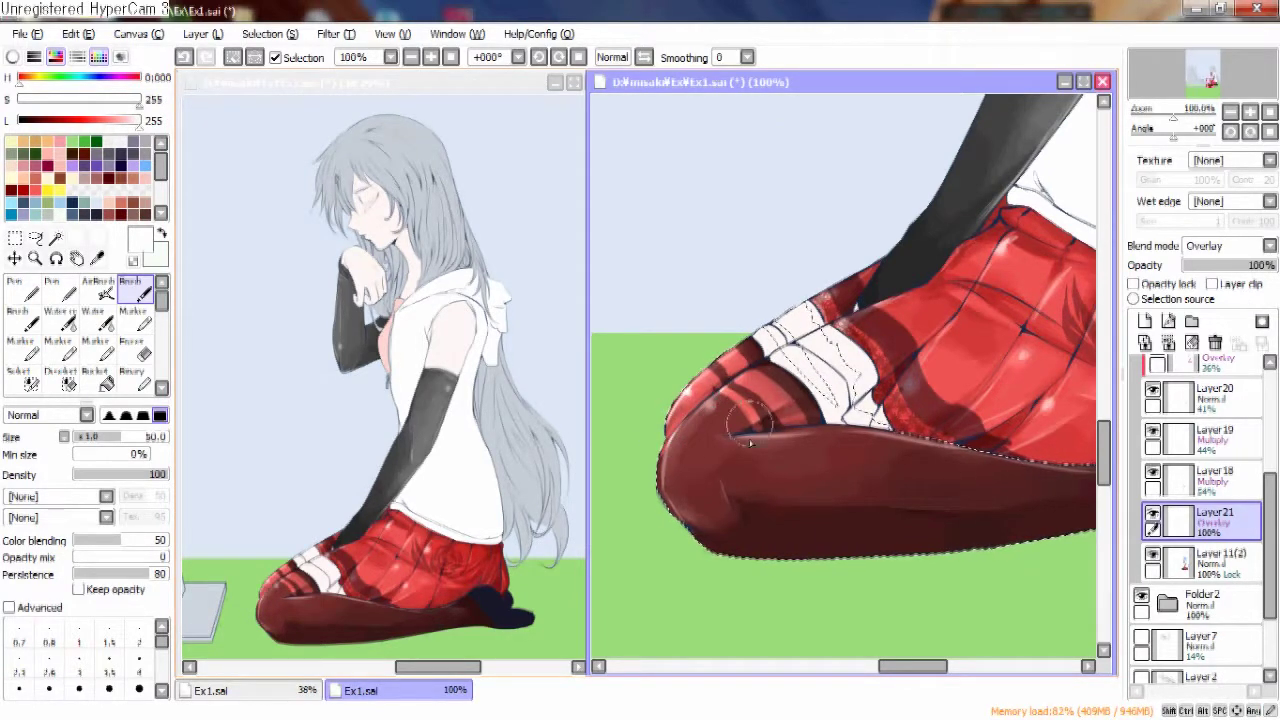
Brighten the lower leg with white on the Overlay layer, using the size 70 Water brush, and compare through undo and redo.
key("c")
key("minus")
left_click(207, 57)
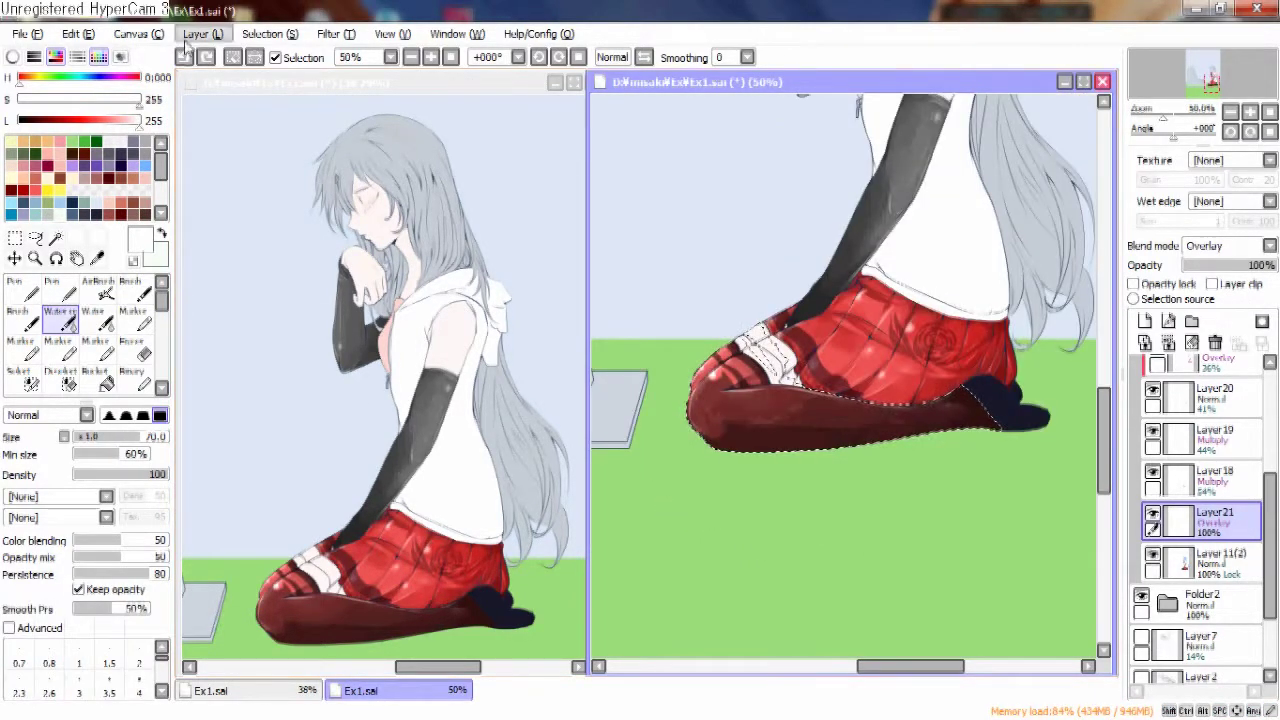
left_click(207, 57)
left_click(207, 57)
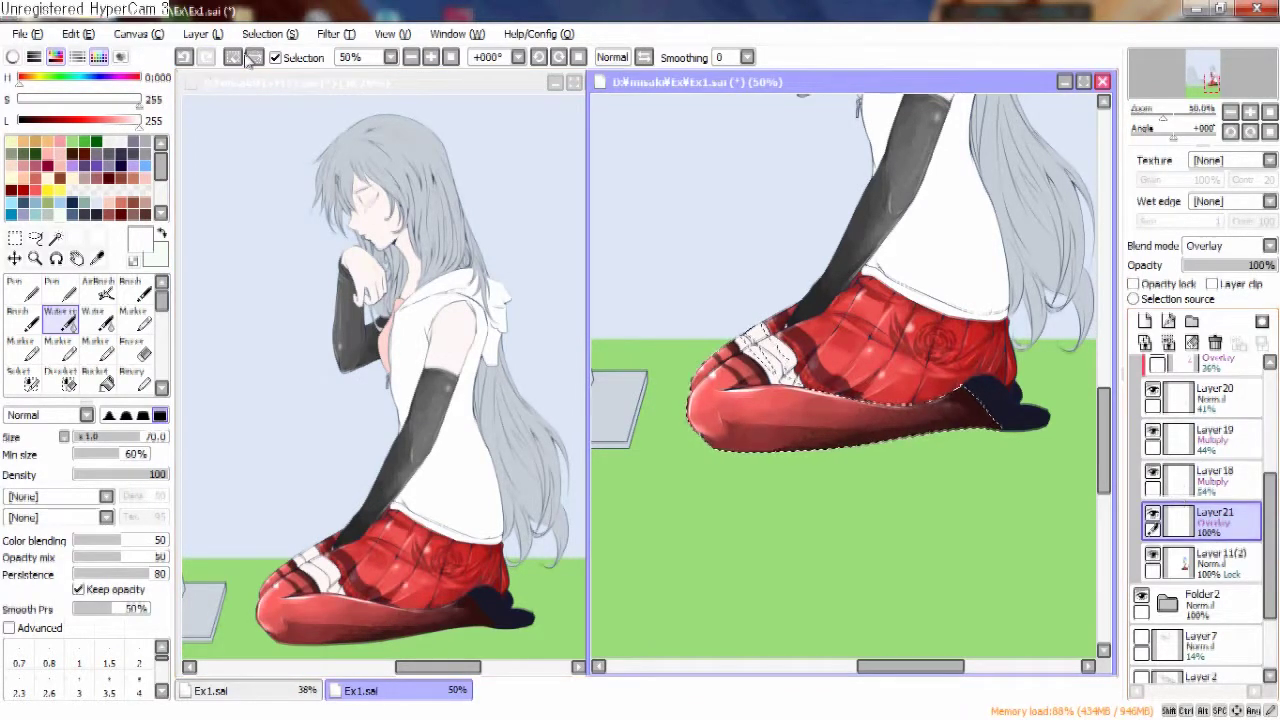
Clear the stocking selection and merge the Overlay layer down into Layer11(2).
key("ctrl+d")
left_click_drag(929, 475, 860, 560)
key("ctrl+e")
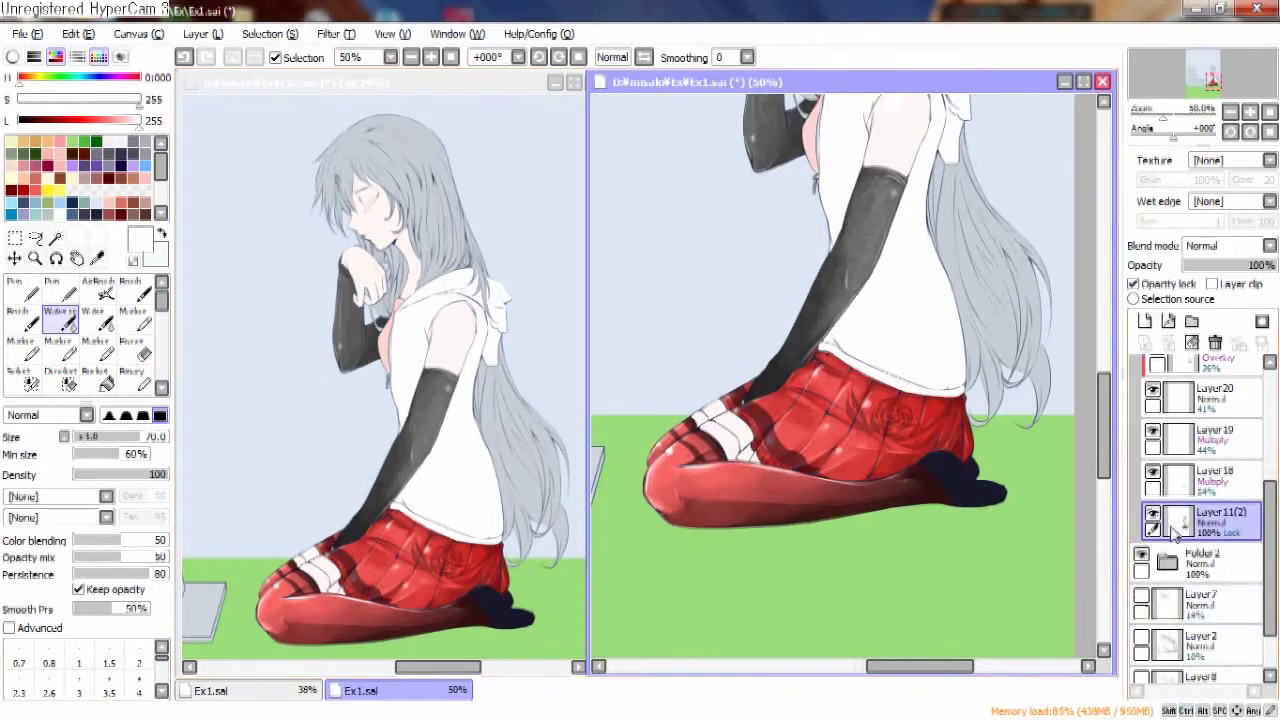
mouse_move(930, 540)
left_mouse_down()
mouse_move(958, 597)
mouse_move(970, 568)
left_mouse_up()
mouse_move(830, 435)
left_mouse_down()
mouse_move(800, 362)
mouse_move(829, 391)
mouse_move(820, 455)
left_mouse_up()
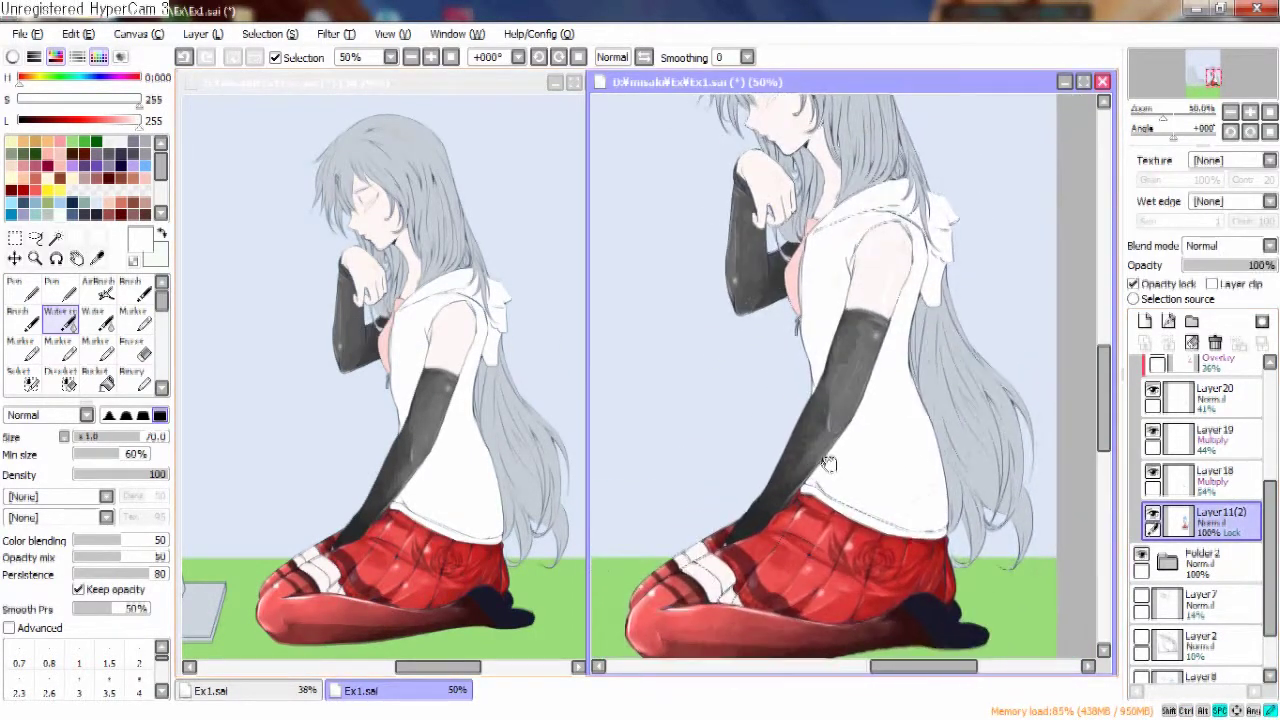
Select the navy foot on Layer11(2) with the Magic Wand at a color difference of 17.
scroll(820, 455, "up", 2)
left_click_drag(906, 449, 870, 402)
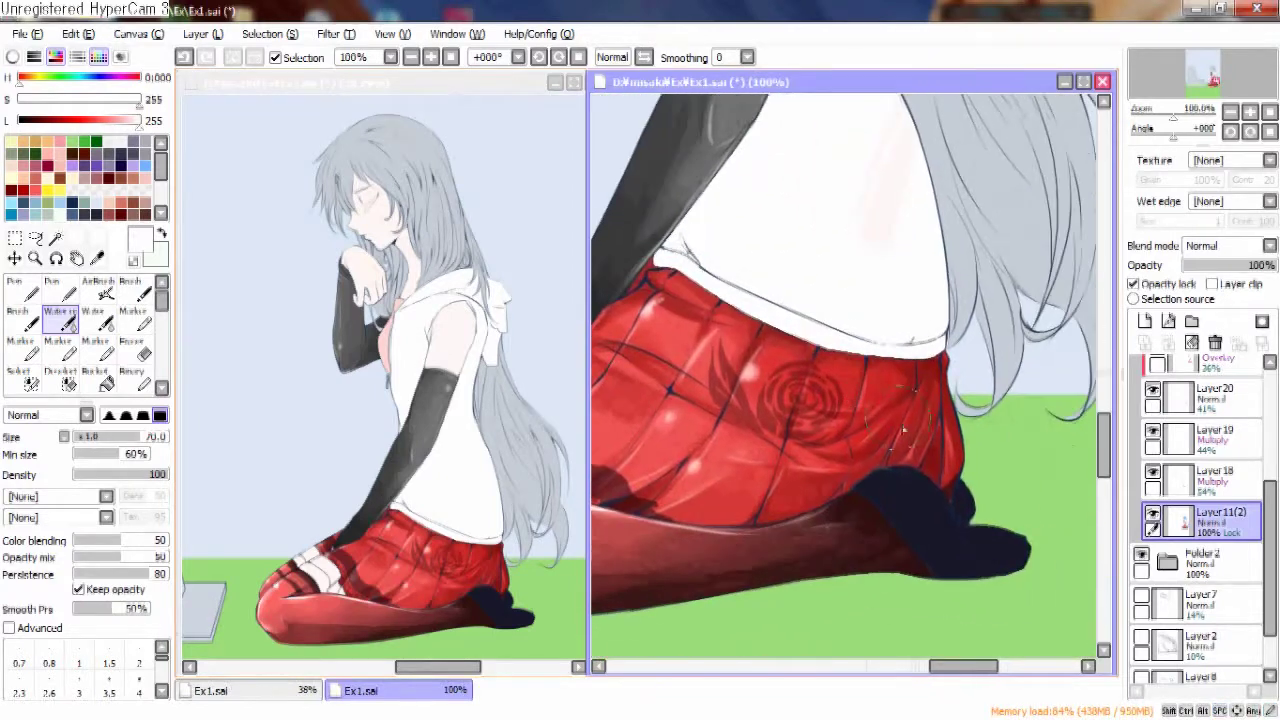
scroll(870, 402, "up", 2)
left_click(55, 237)
left_click_drag(47, 487, 28, 482)
left_click(870, 530)
Shade the selected foot near-black at luminance 18, using the size 80 Pen and the size 60 Marker.
left_click(18, 288)
left_click_drag(130, 121, 55, 130)
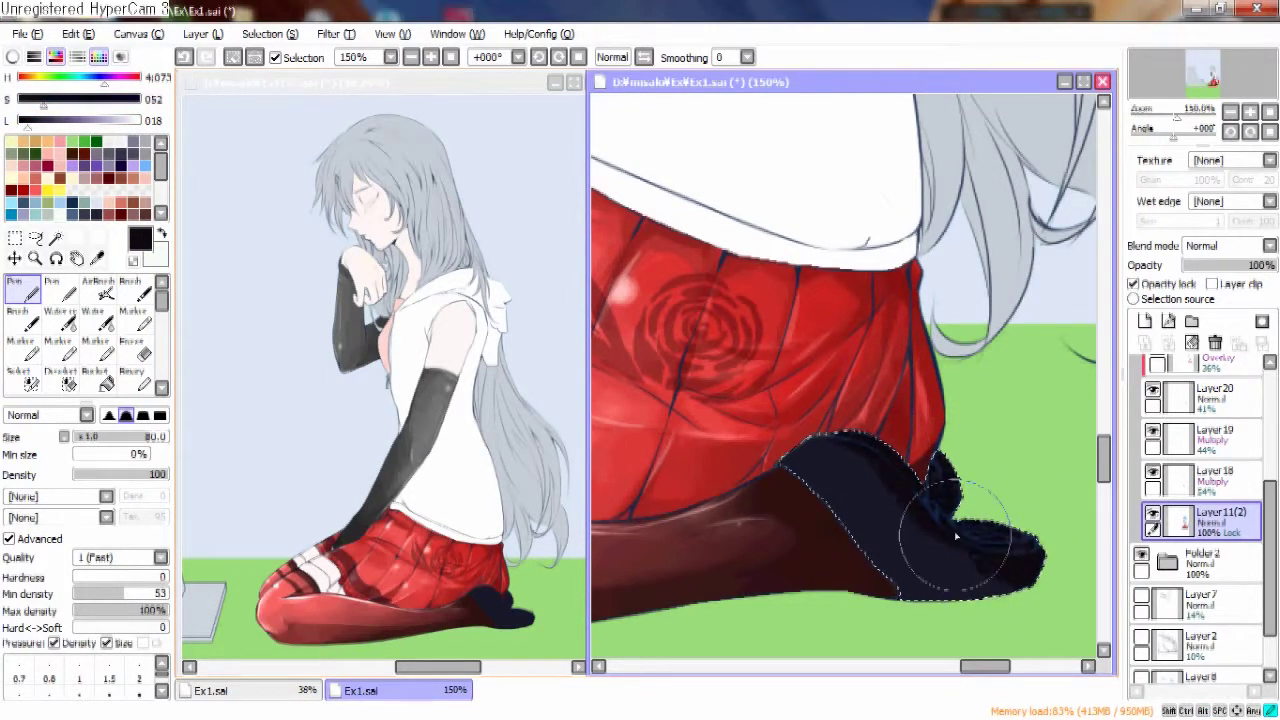
key("m")
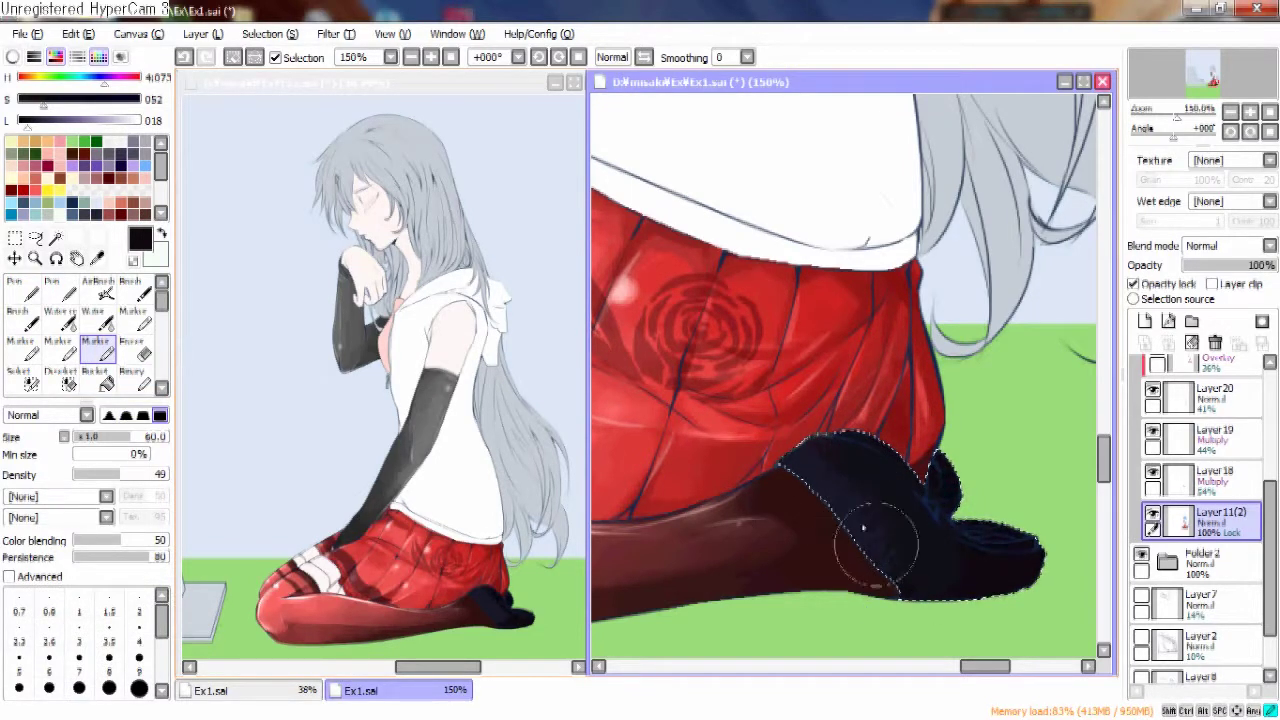
left_click(57, 292)
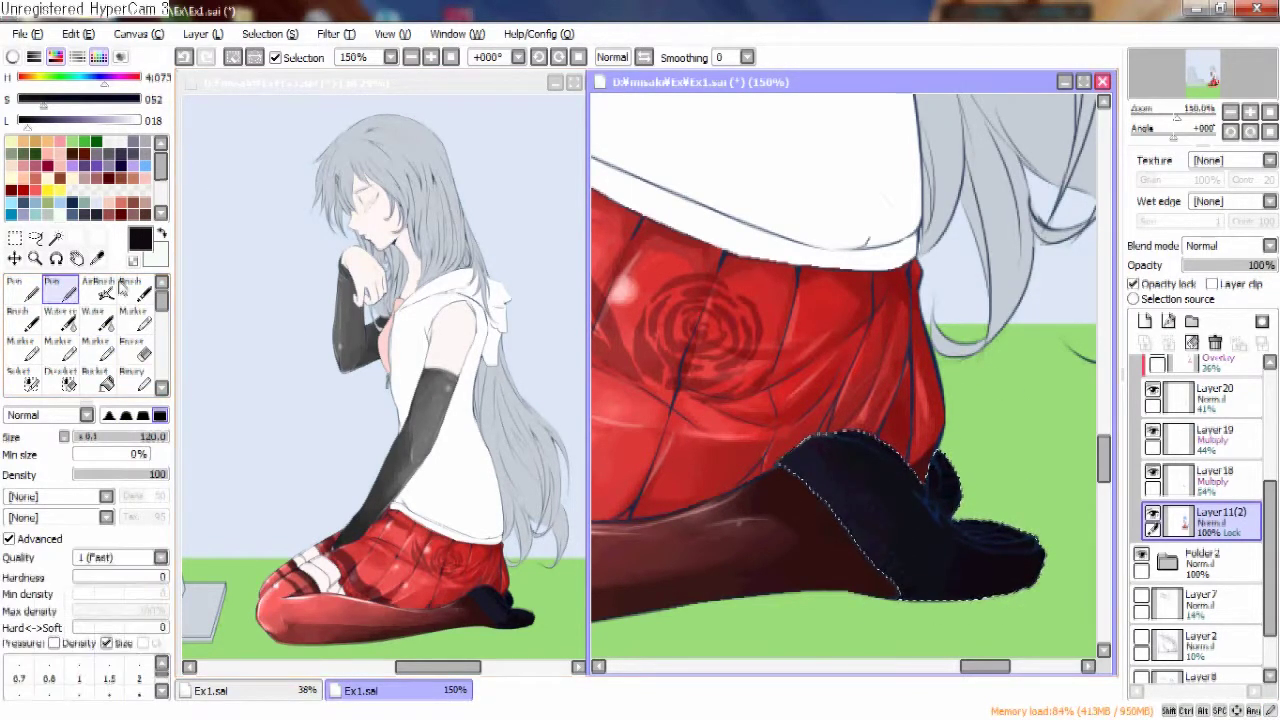
Paint pale highlights at luminance 220 along the foot's folds with the size 60 Marker and the size 25 AirBrush.
left_click(95, 345)
left_click(250, 400, "alt")
key("ctrl+z")
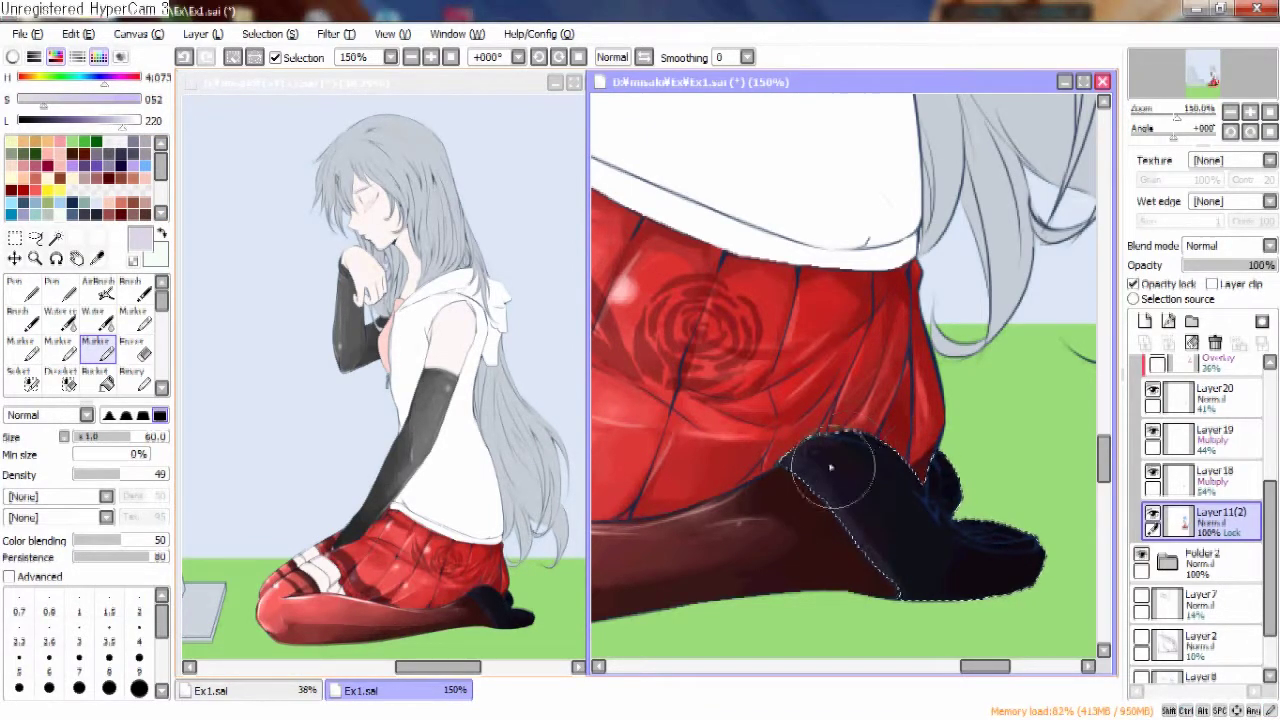
key("v")
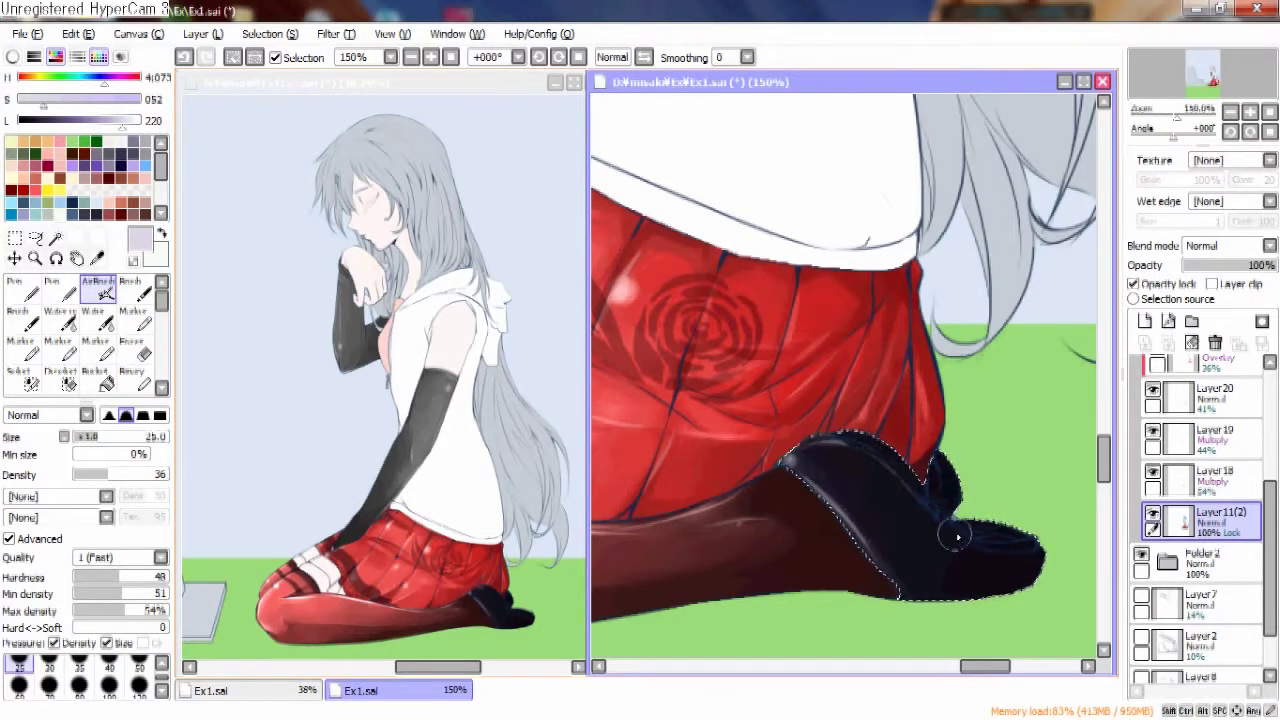
Deepen the foot's shadows with the size 25 AirBrush at luminance 32 and 4, and blend them with the size 60 Water brush.
left_click(34, 120)
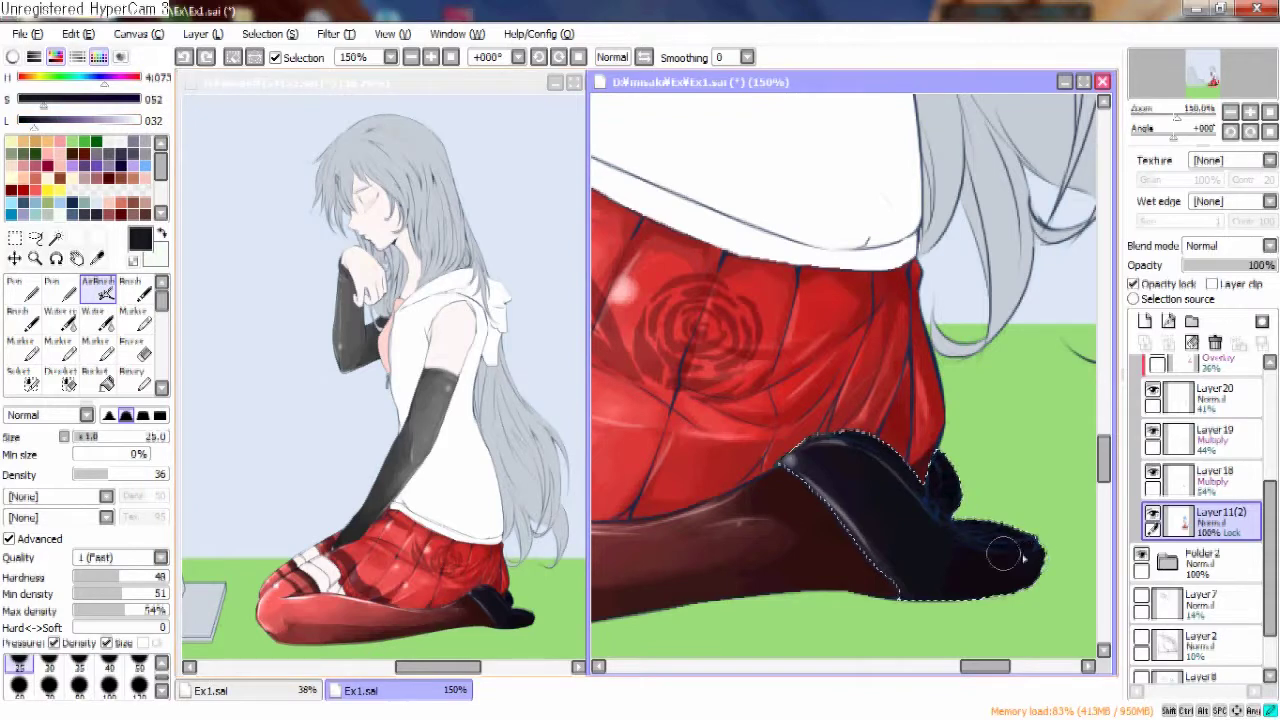
left_click(21, 120)
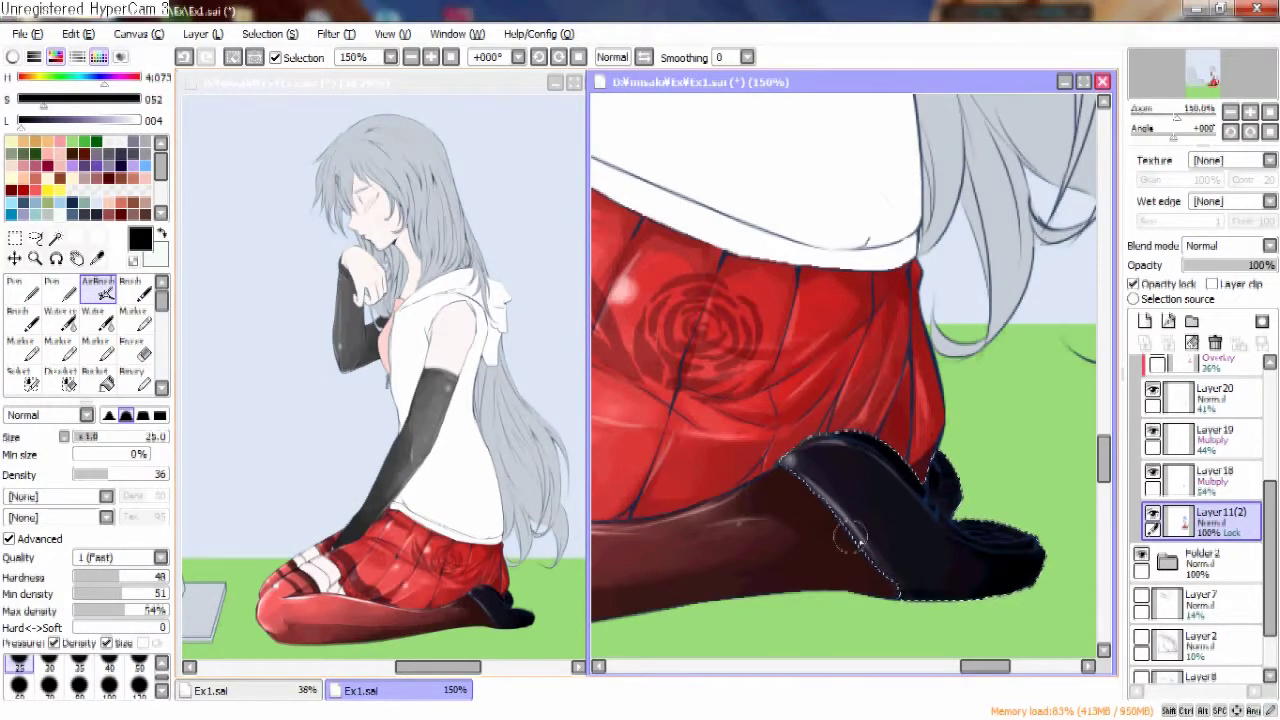
key("c")
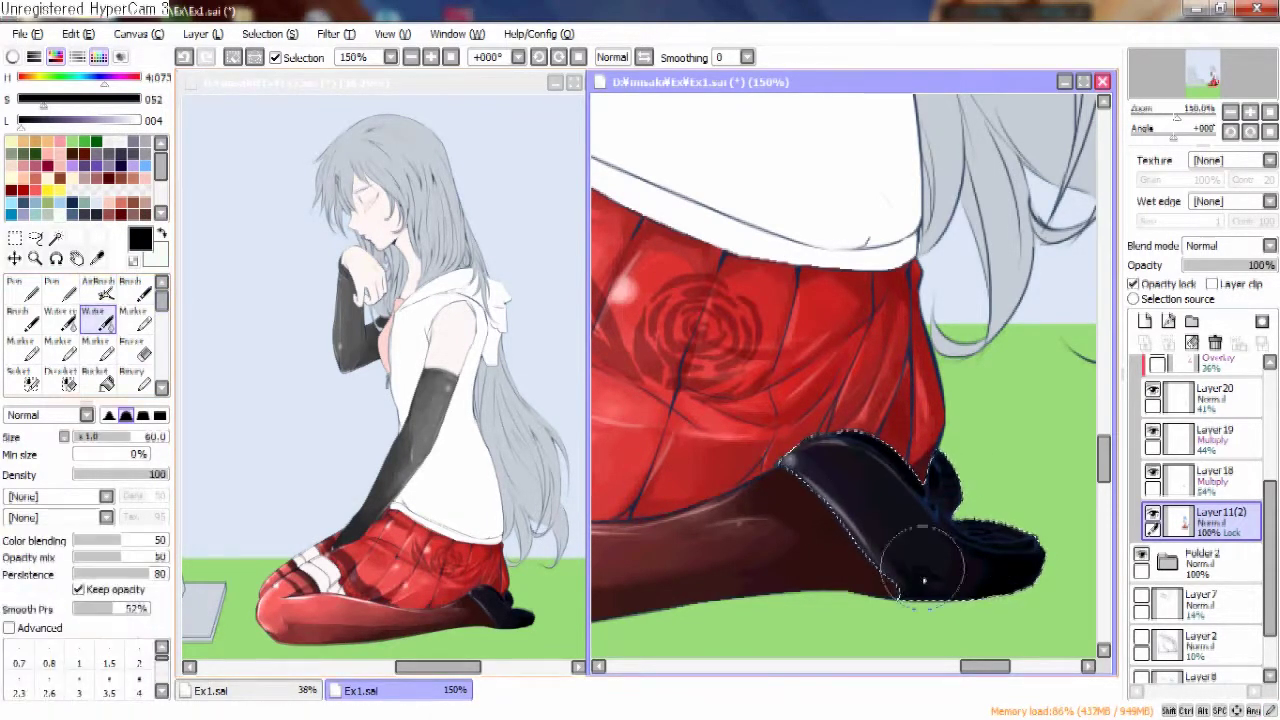
mouse_move(897, 567)
left_mouse_down()
mouse_move(985, 575)
mouse_move(940, 560)
left_mouse_up()
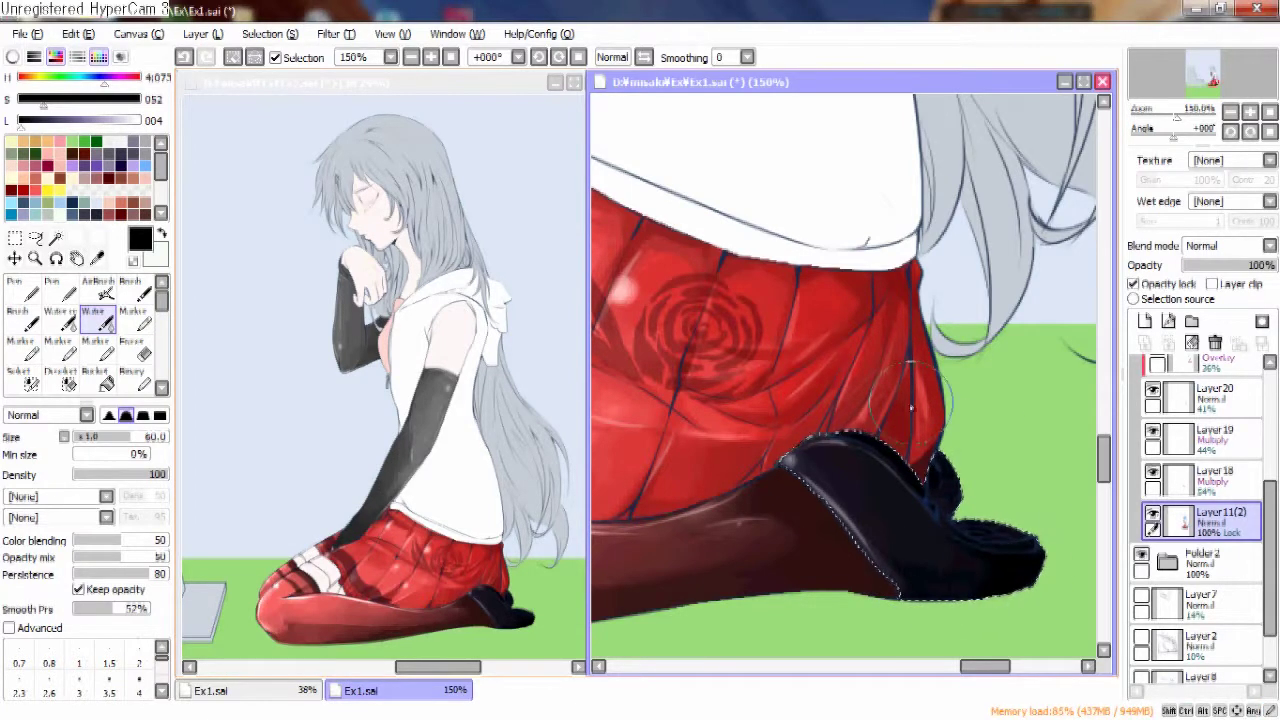
Clear the foot selection, add a new layer above Layer11(2), and return to Layer11(2) with the Magic Wand.
scroll(936, 500, "down", 3)
scroll(1200, 440, "up", 1)
left_click(1175, 423)
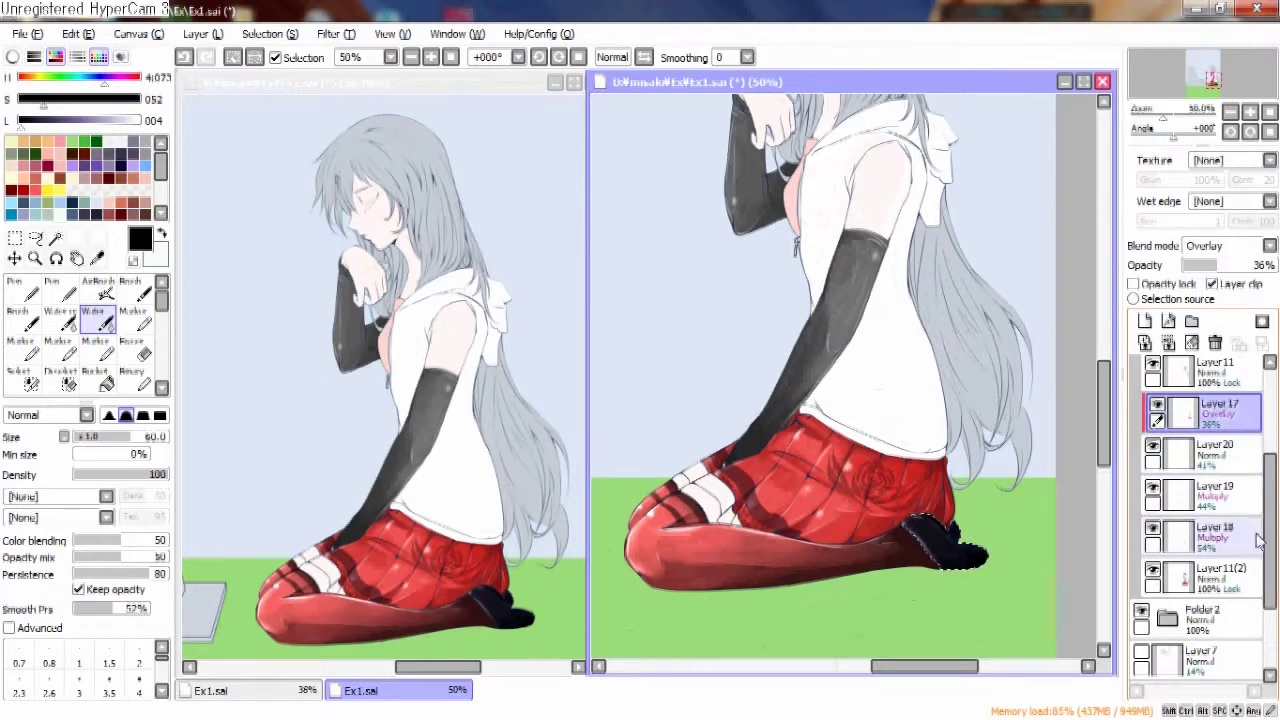
left_click(1200, 578)
left_click(1145, 320)
key("ctrl+d")
left_click(55, 237)
left_click(1040, 580)
left_click(1200, 618)
Try to select the stockings and foot with the Magic Wand at color differences of 41, 71 and 43, and clear the selection.
left_click(668, 538)
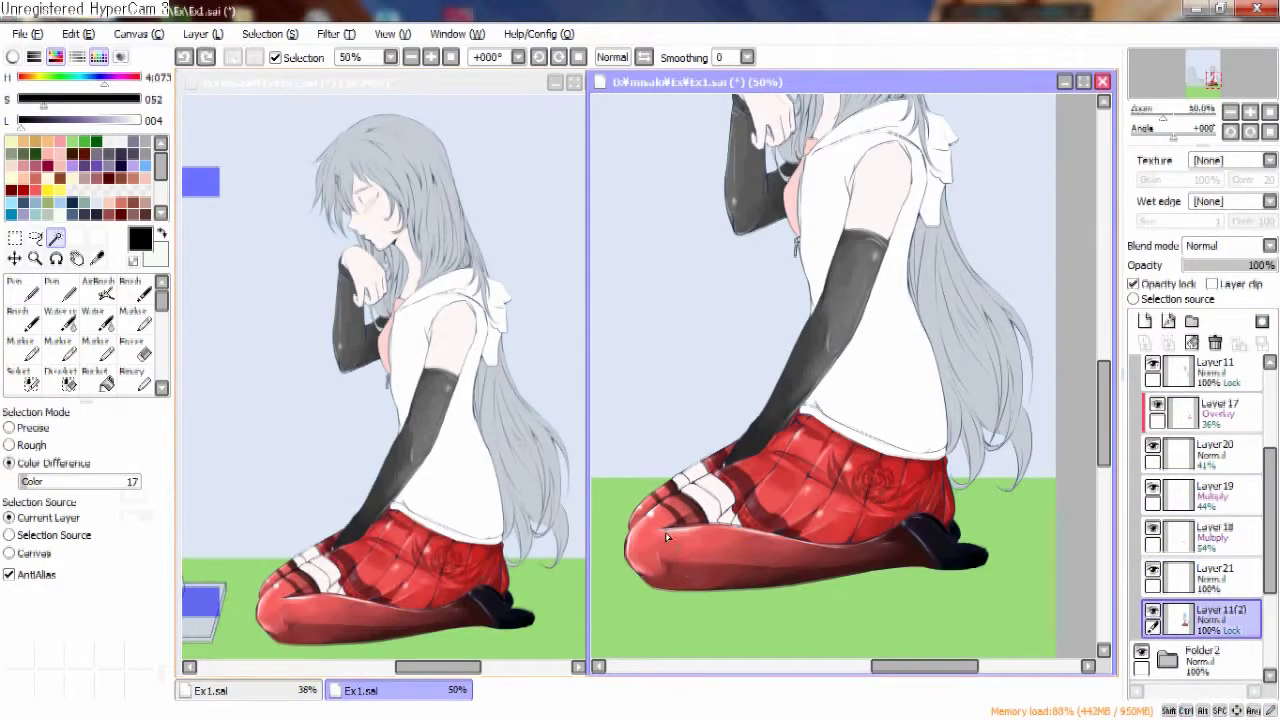
left_click_drag(42, 490, 69, 485)
left_click(660, 540)
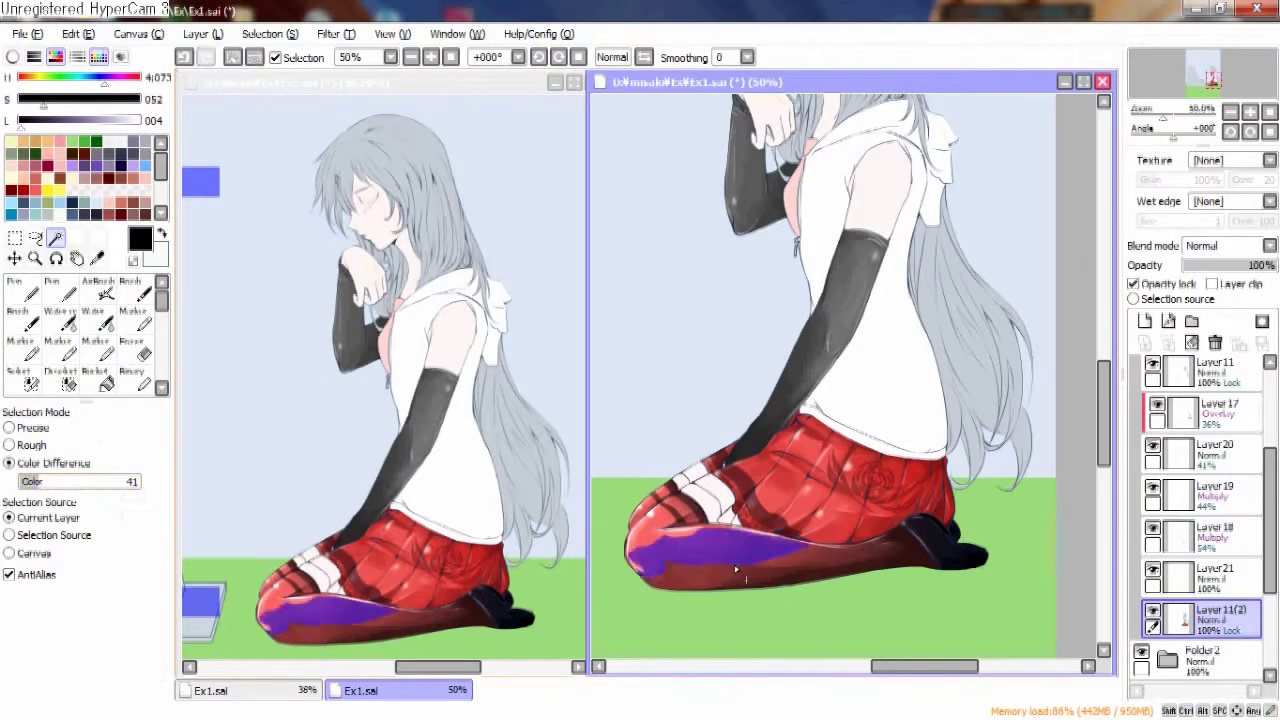
left_click(696, 508)
key("ctrl+z")
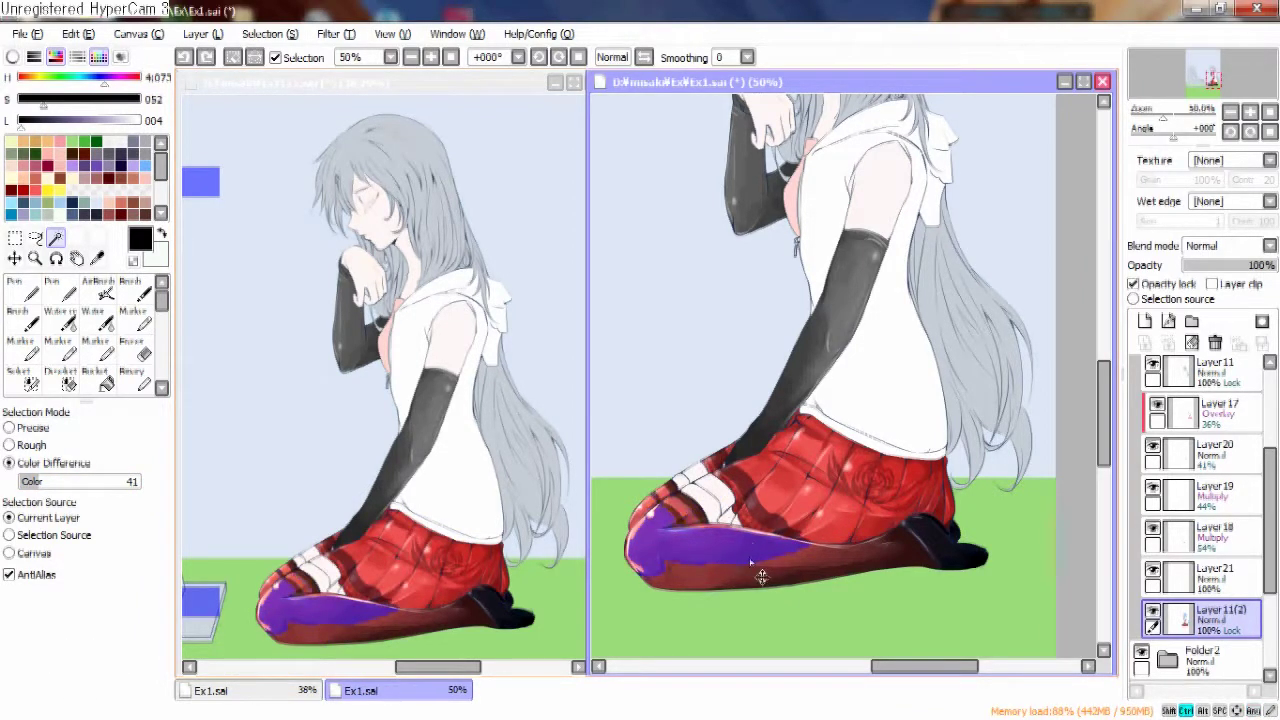
left_click(757, 566)
left_click(955, 560)
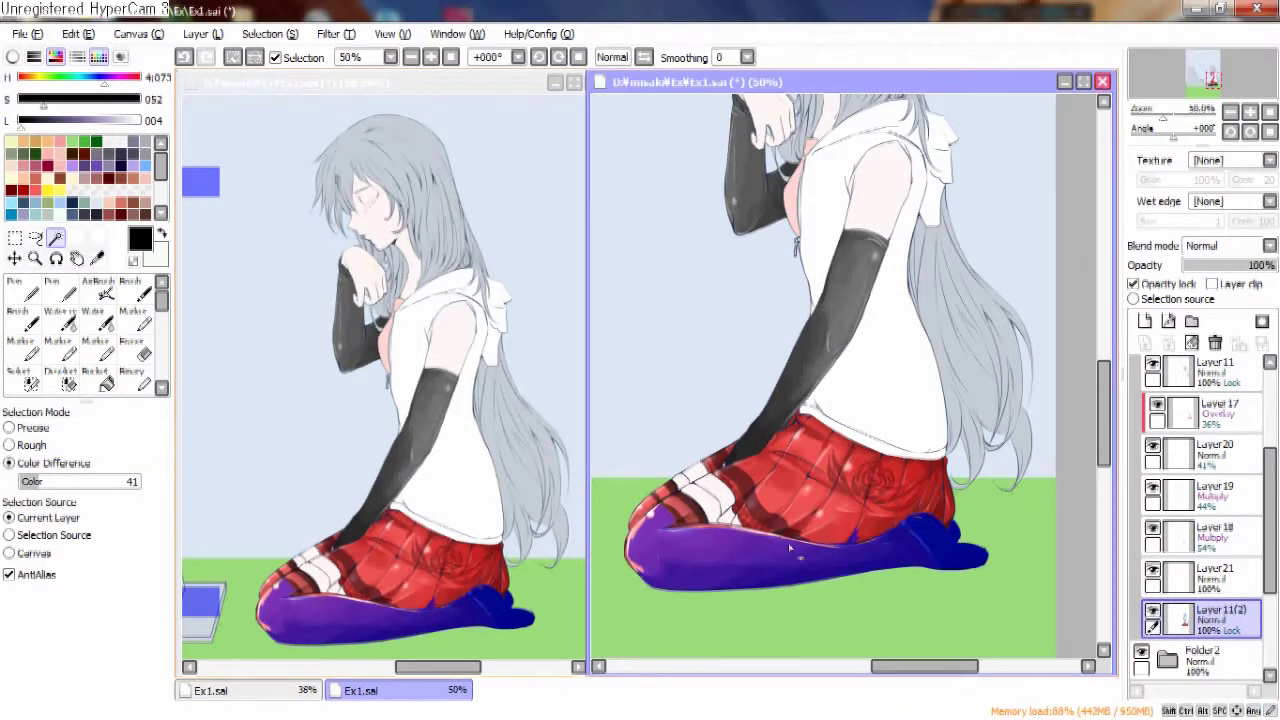
left_click_drag(42, 485, 72, 485)
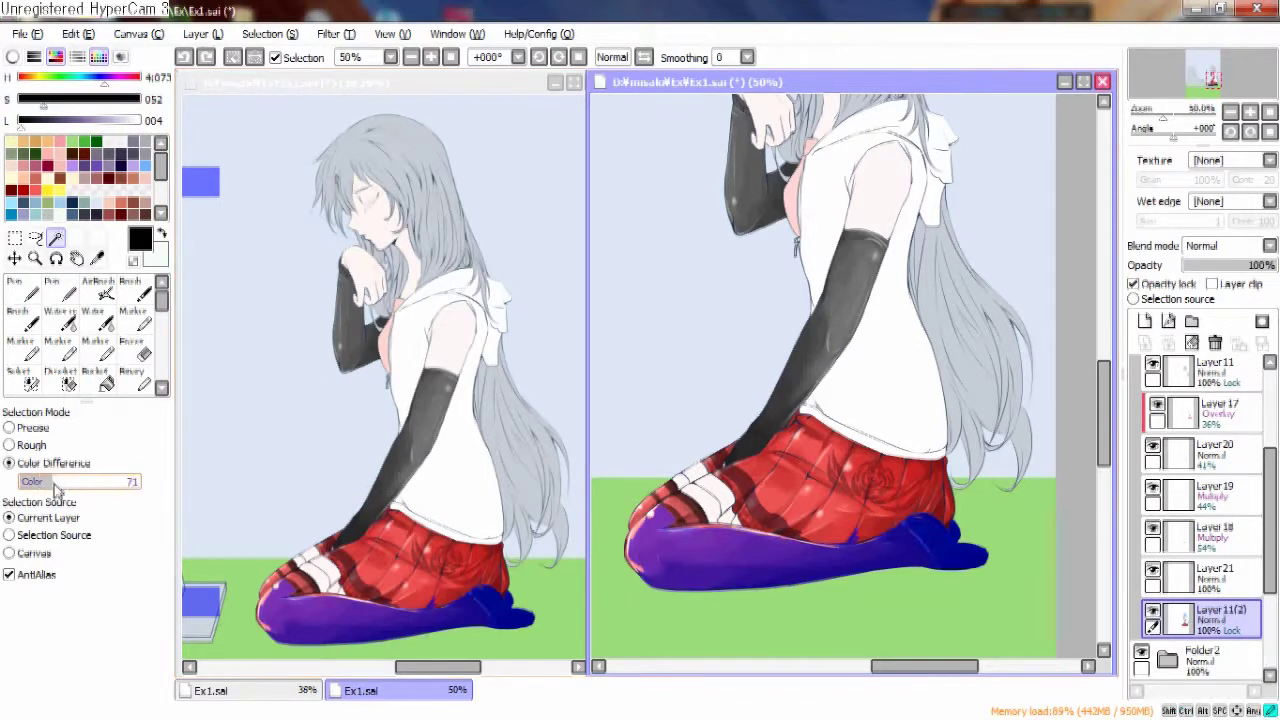
left_click(696, 534)
key("ctrl+z")
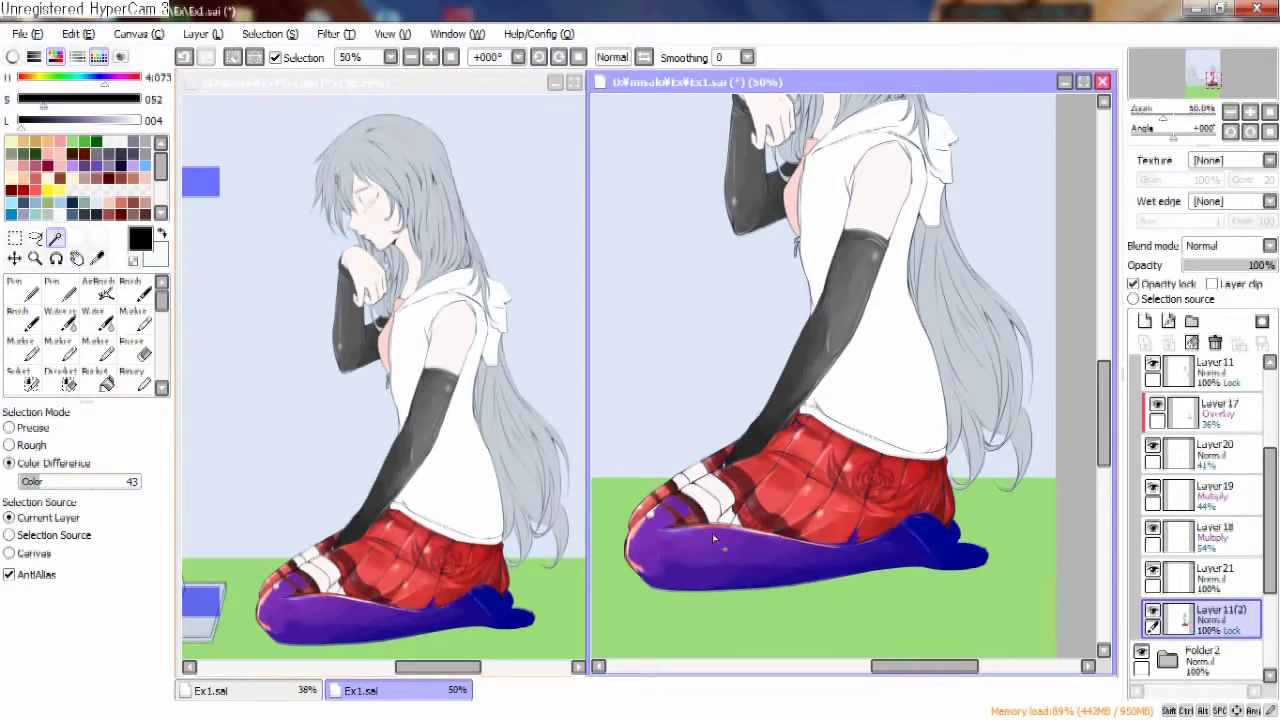
left_click(752, 538)
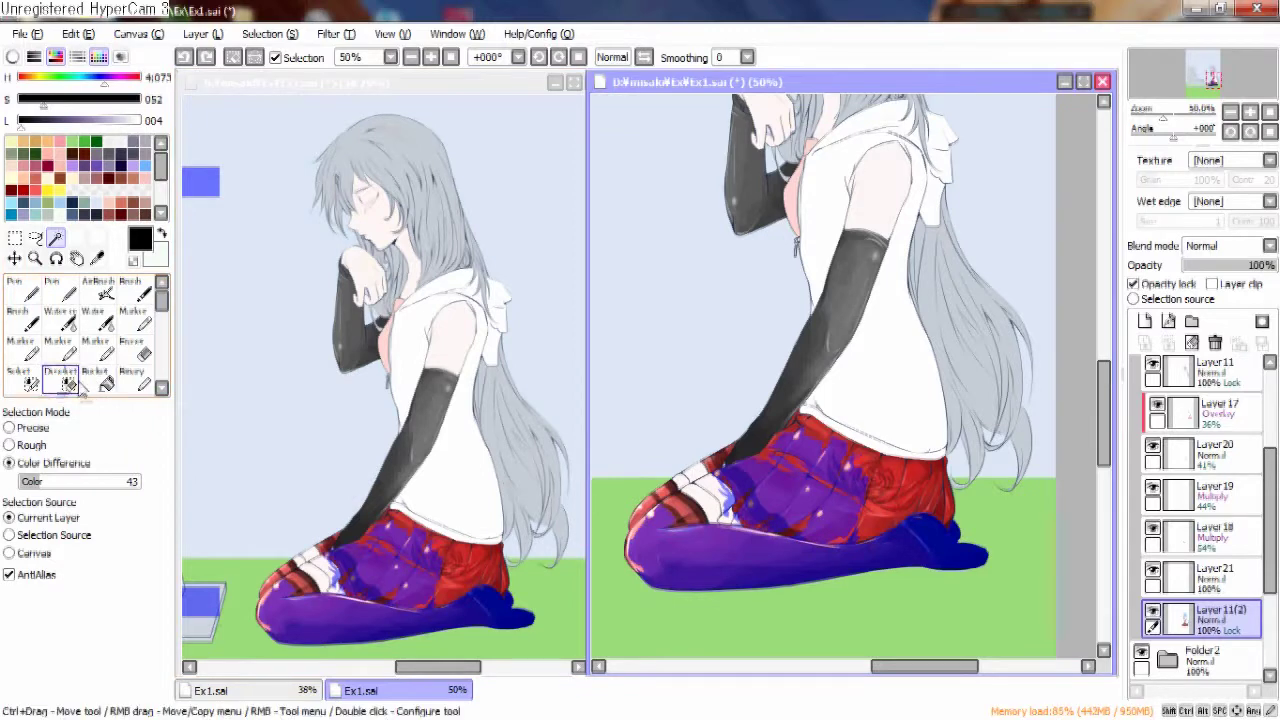
key("ctrl+d")
Select the stockings and skirt with the Magic Wand at a color difference of 87 and remove the skirt with the Deselect brush.
left_click_drag(50, 482, 88, 482)
left_click(778, 570)
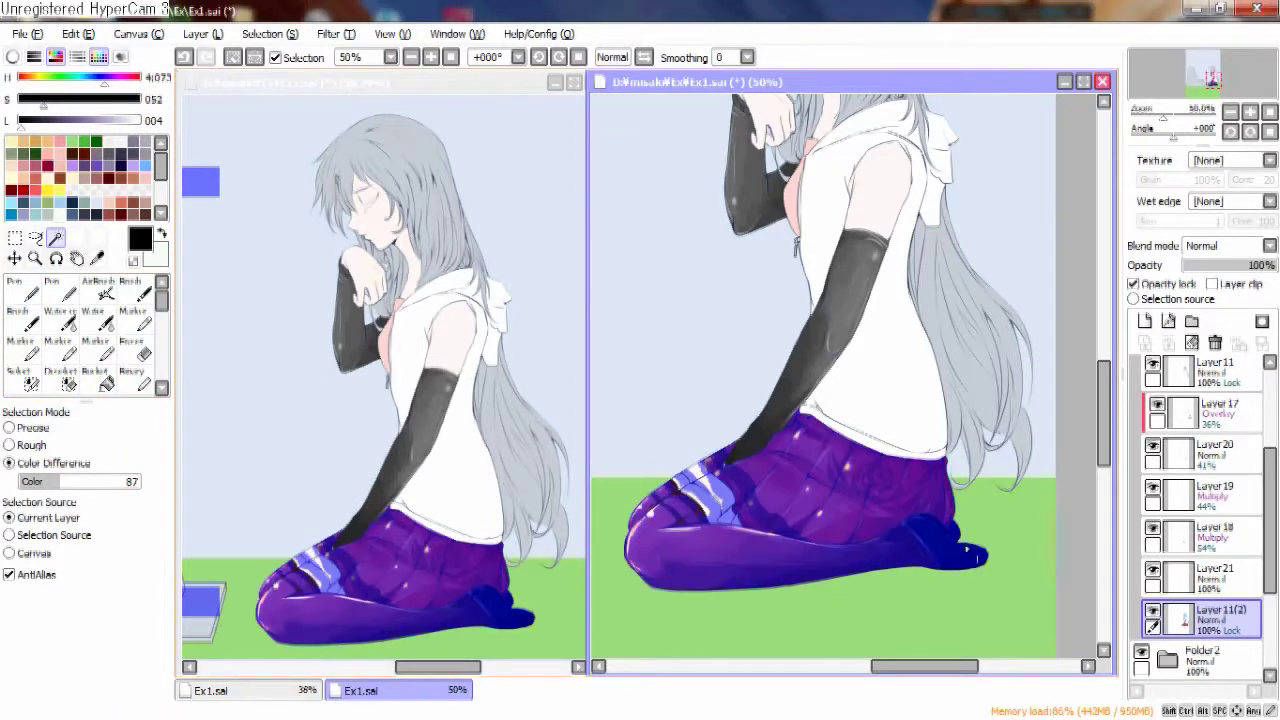
scroll(822, 513, "down", 1)
scroll(822, 513, "up", 3)
left_click(63, 380)
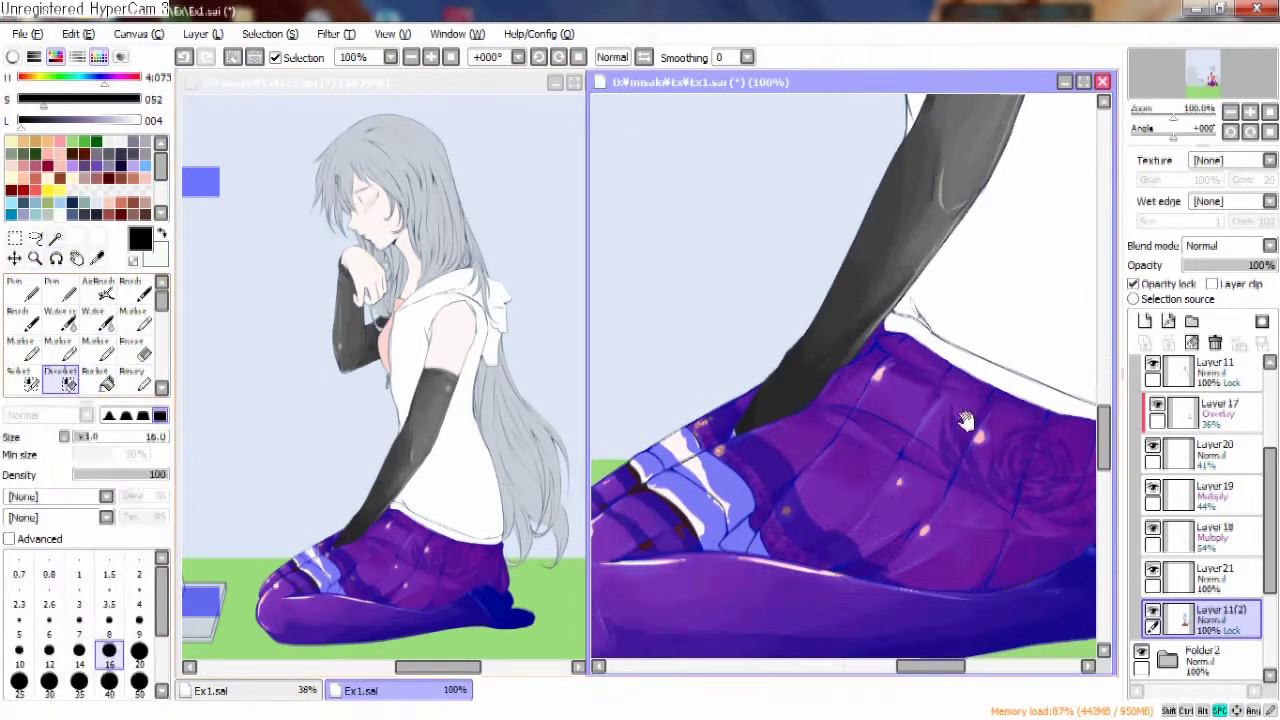
mouse_move(880, 385)
left_mouse_down()
mouse_move(768, 428)
mouse_move(740, 495)
mouse_move(665, 450)
left_mouse_up()
mouse_move(800, 400)
left_mouse_down()
mouse_move(865, 453)
mouse_move(898, 447)
mouse_move(803, 452)
mouse_move(700, 430)
mouse_move(760, 470)
mouse_move(850, 463)
left_mouse_up()
key("Home")
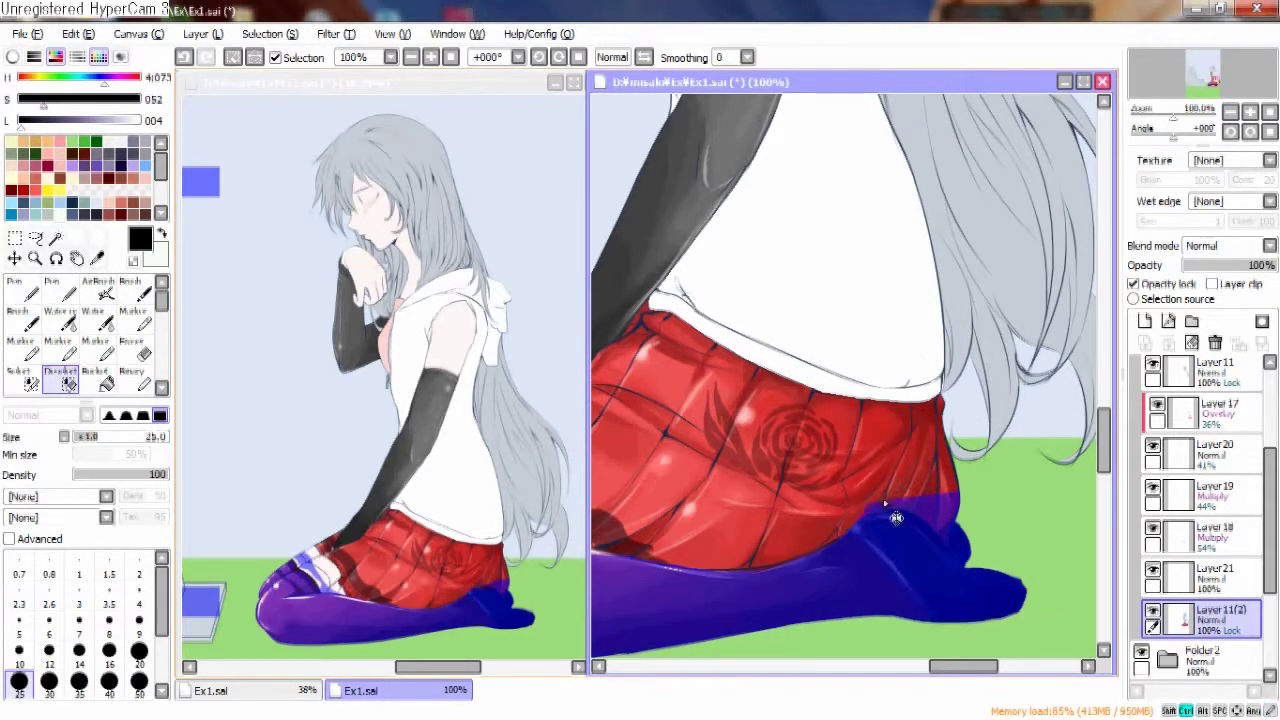
Clean up the selection along the skirt's rear hem beside the foot, reducing the Deselect brush to sizes 16 and 6.
scroll(940, 530, "up", 1)
key("bracketleft")
key("bracketleft")
key("bracketleft")
key("bracketleft")
key("bracketleft")
key("bracketleft")
key("bracketleft")
key("bracketleft")
key("bracketleft")
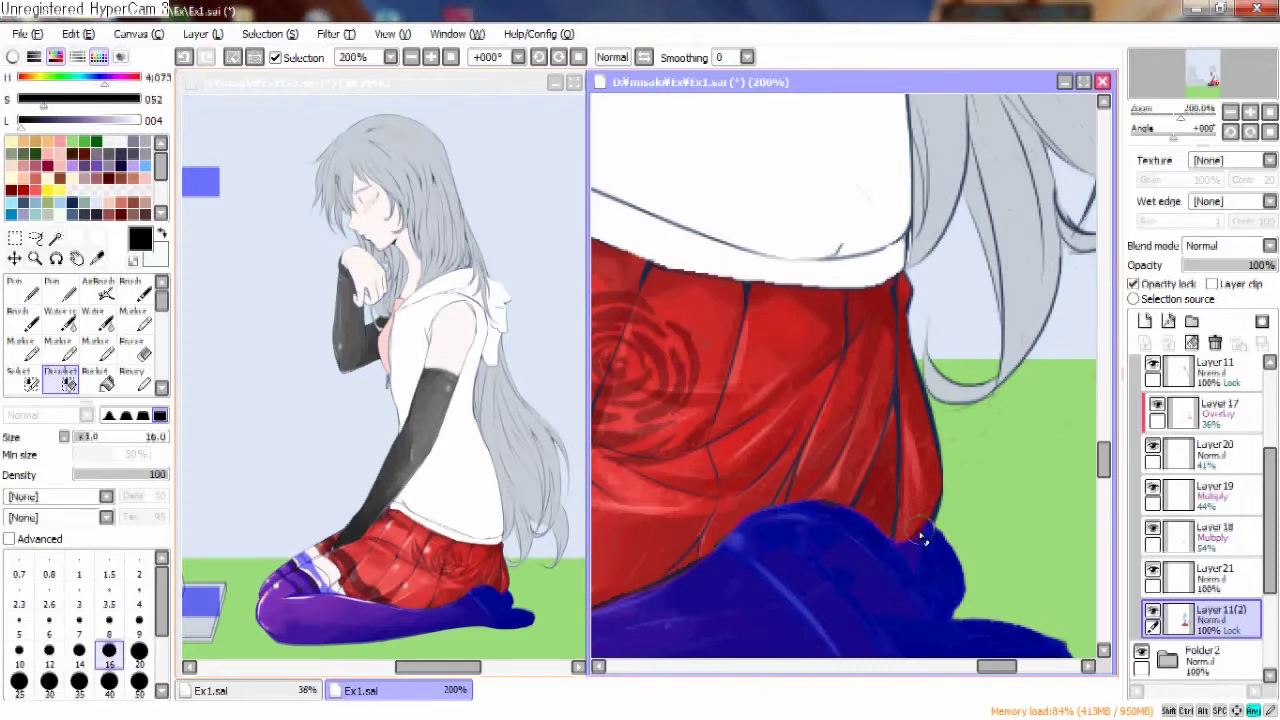
scroll(918, 580, "down", 2)
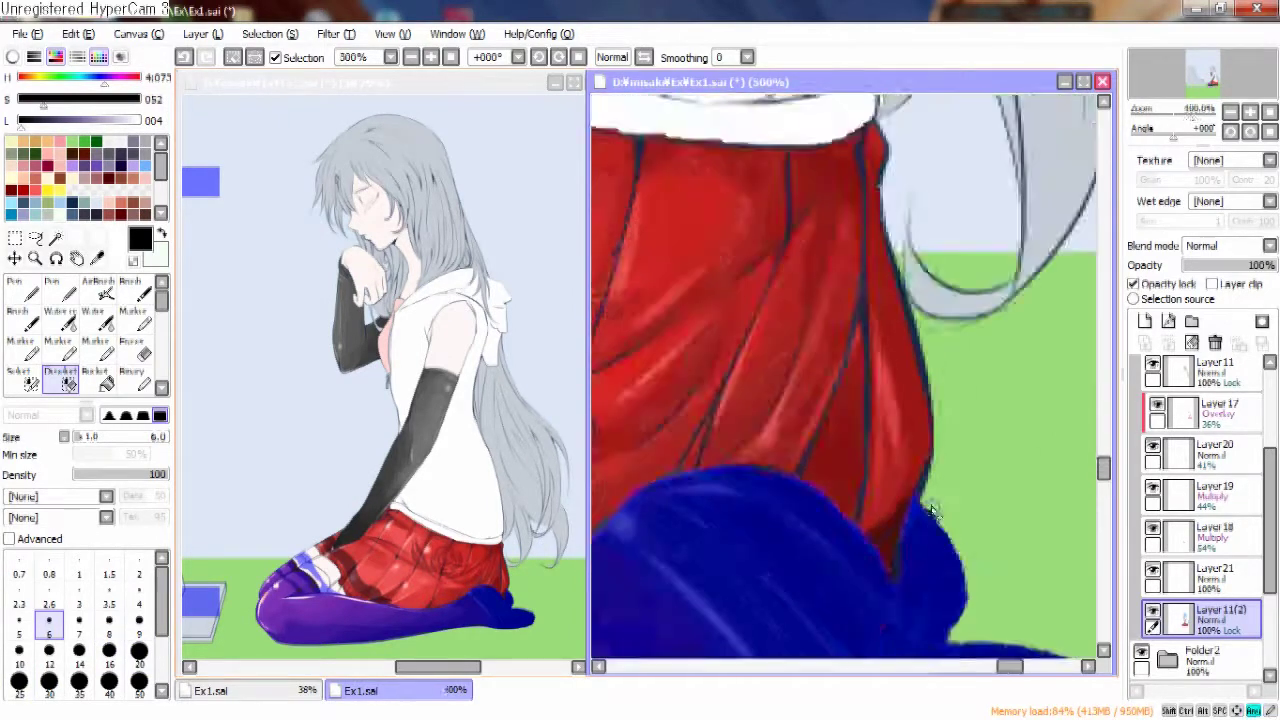
Add missed stocking areas near the knees to the selection with the size 30 Select brush.
left_click(22, 380)
scroll(636, 487, "up", 2)
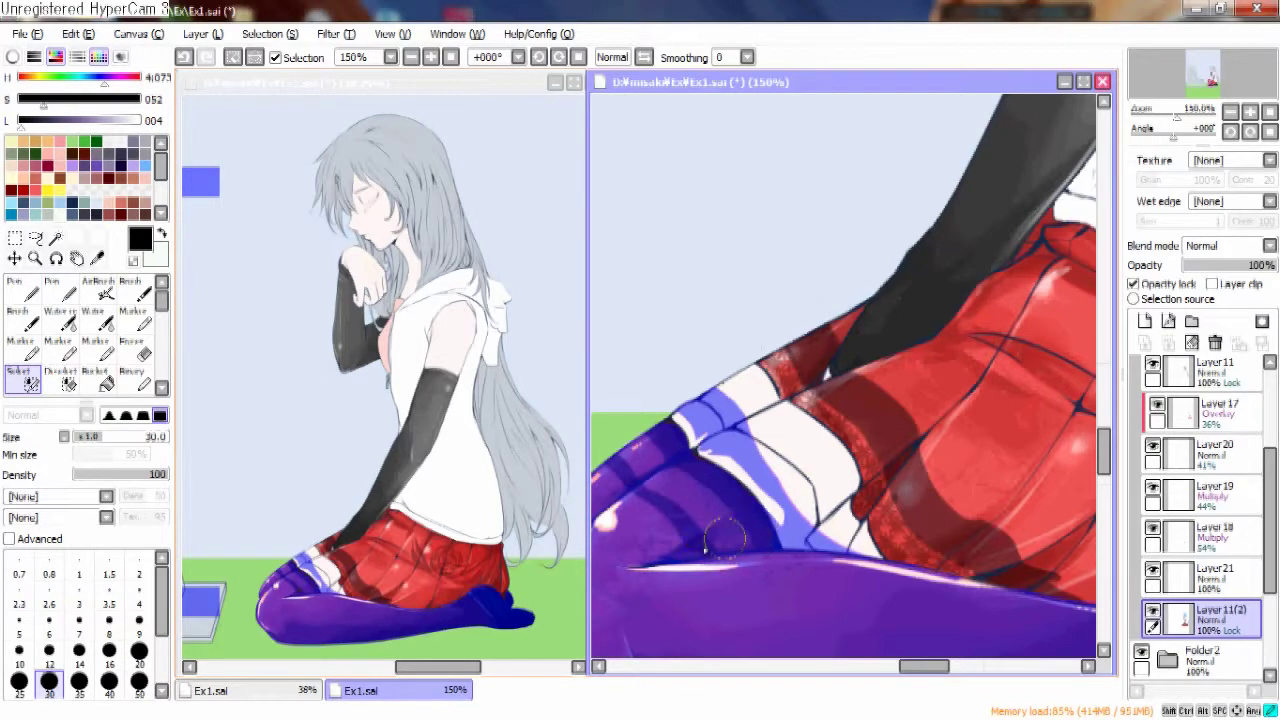
scroll(724, 540, "down", 3)
Cover the selected stockings and foot with dark red on Layer21, using the size 500 Pen with saturation 120 and luminance 82.
left_click(1210, 575)
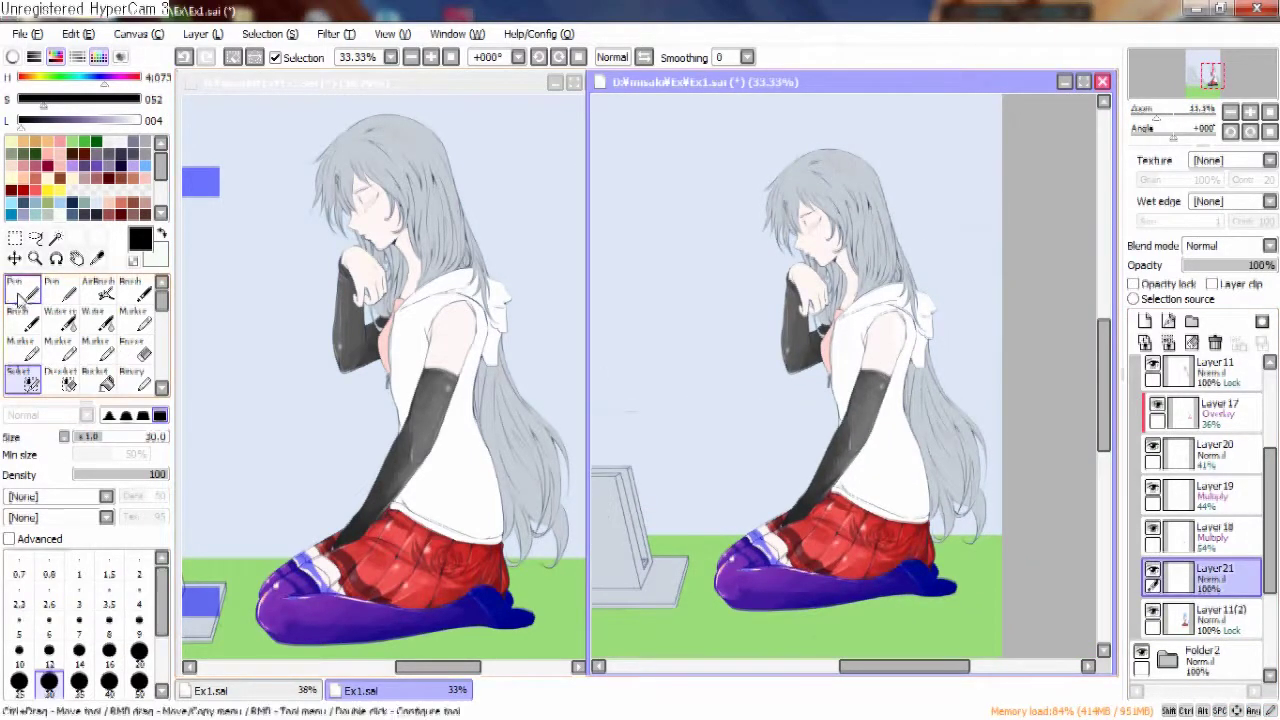
left_click(20, 292)
left_click(72, 143)
mouse_move(93, 104)
left_mouse_down()
mouse_move(75, 99)
mouse_move(57, 120)
left_mouse_up()
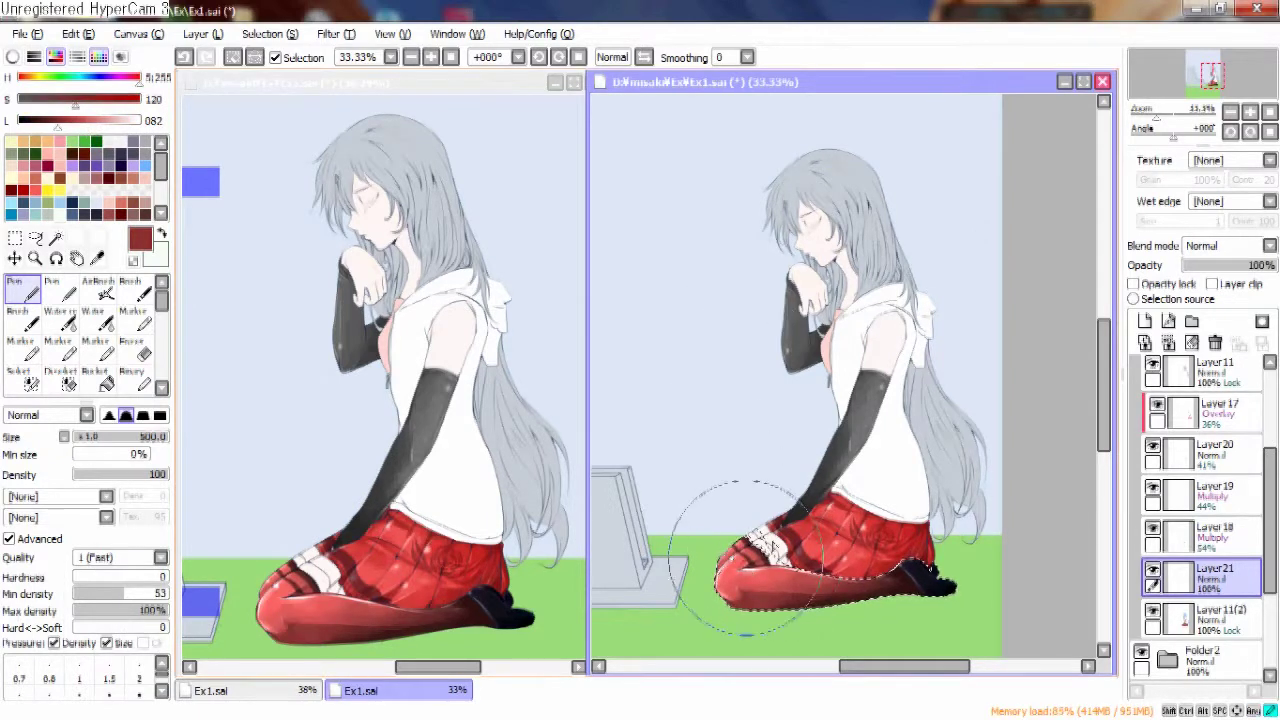
left_click_drag(748, 570, 943, 557)
Darken the lower leg and foot on Layer21 with brown at saturation 20 and luminance 46, using the Water brush.
left_click_drag(75, 99, 27, 99)
left_click_drag(57, 120, 41, 120)
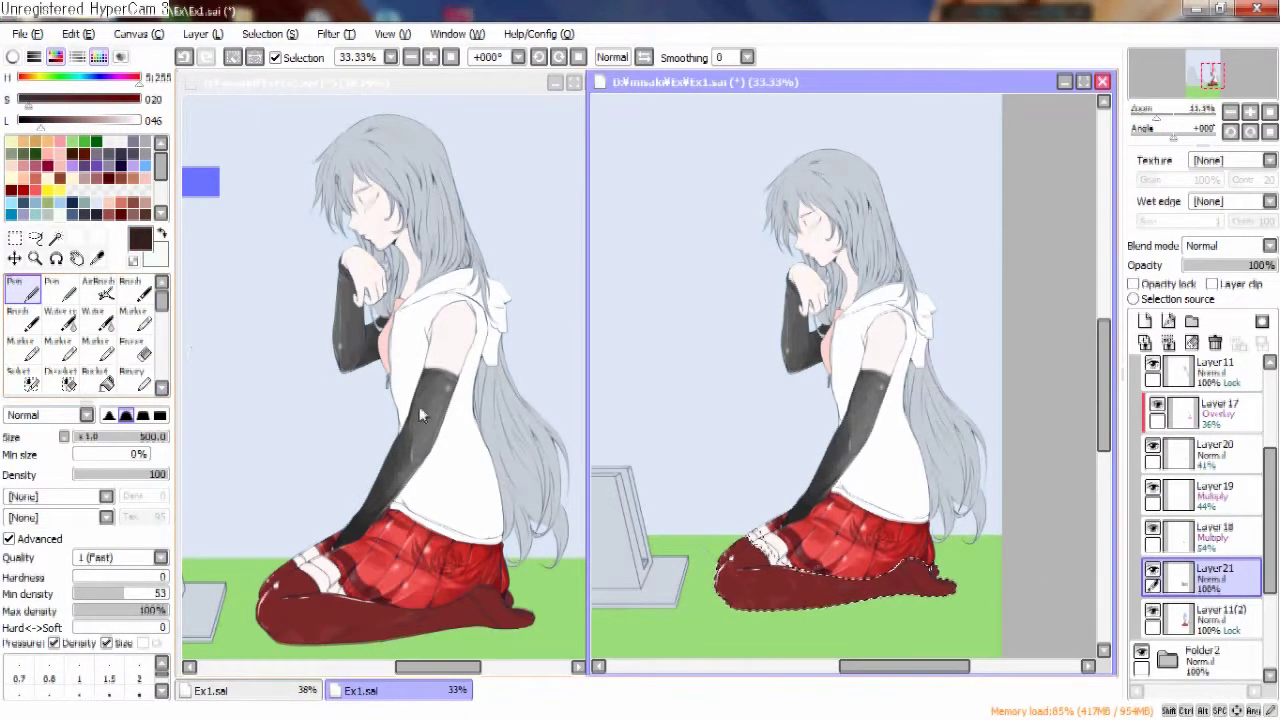
left_click(60, 320)
mouse_move(929, 600)
left_mouse_down()
mouse_move(814, 557)
mouse_move(760, 560)
left_mouse_up()
Lighten the knees and thigh on Layer21 with peach at luminance 220 and pale yellow at luminance 238, using the large Water brush.
left_click_drag(27, 99, 140, 99)
left_click_drag(41, 120, 122, 120)
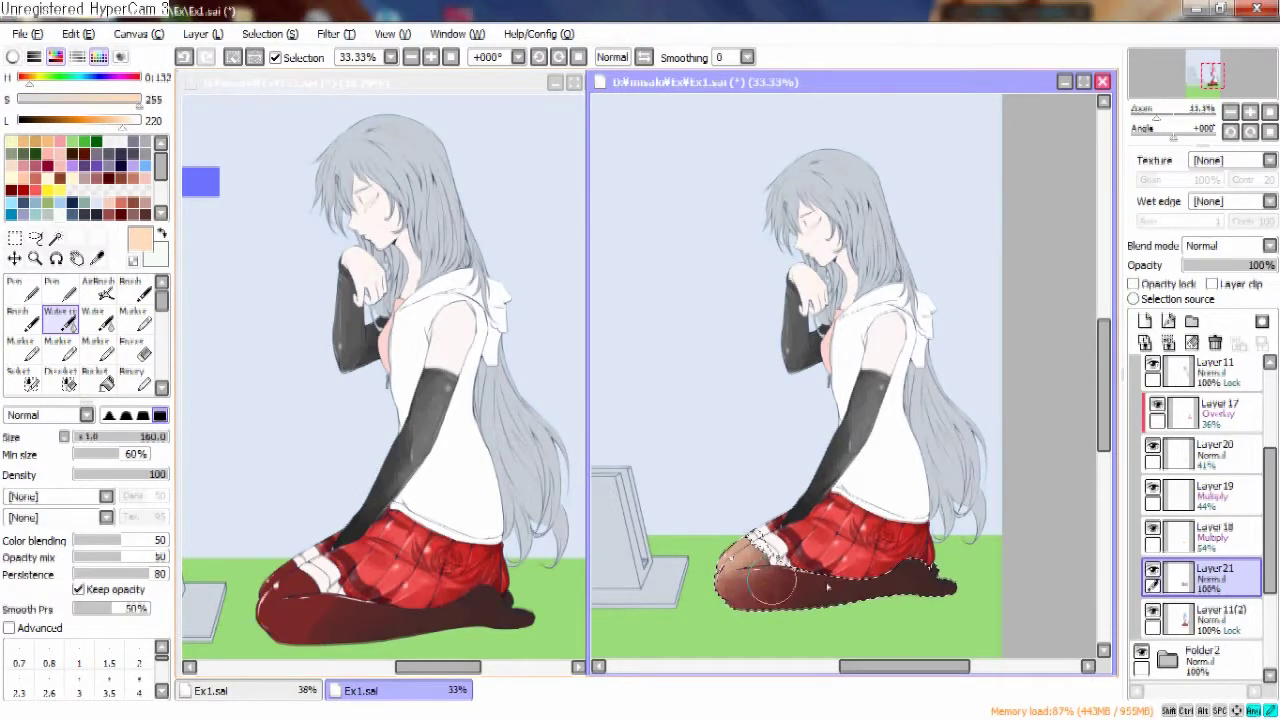
left_click_drag(30, 77, 40, 77)
left_click_drag(122, 120, 131, 120)
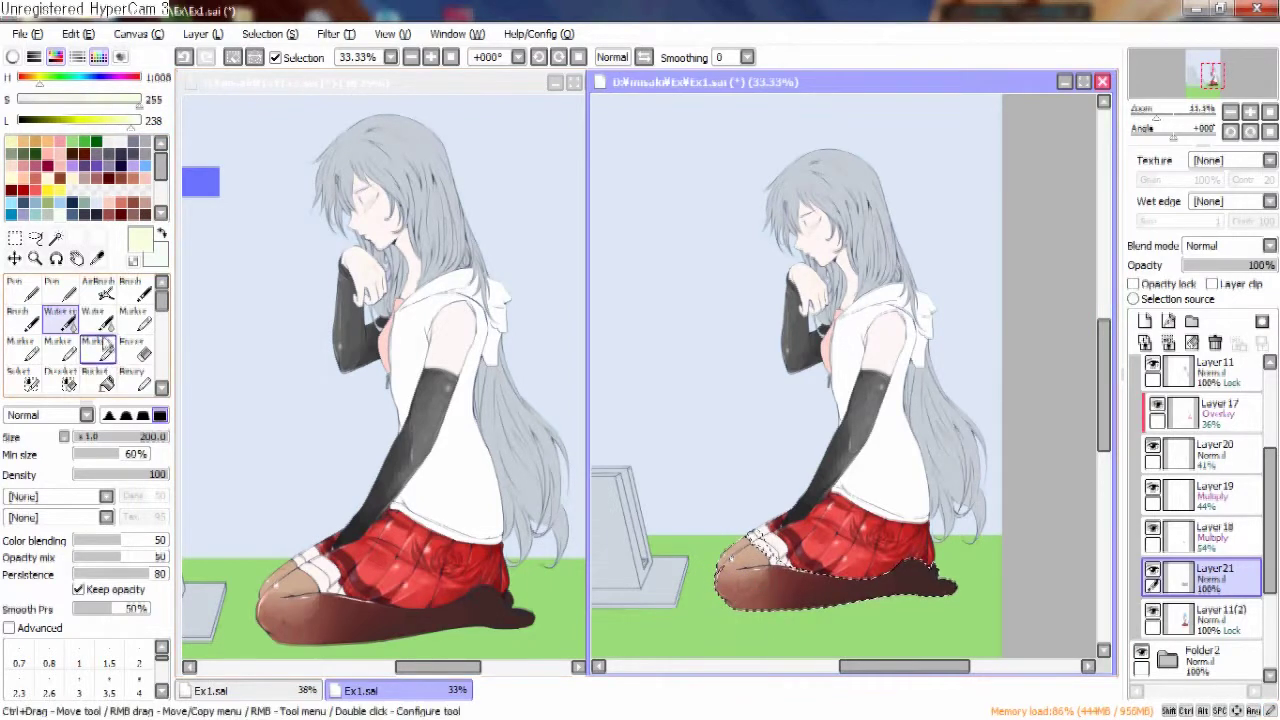
left_click(92, 318)
left_click(98, 289)
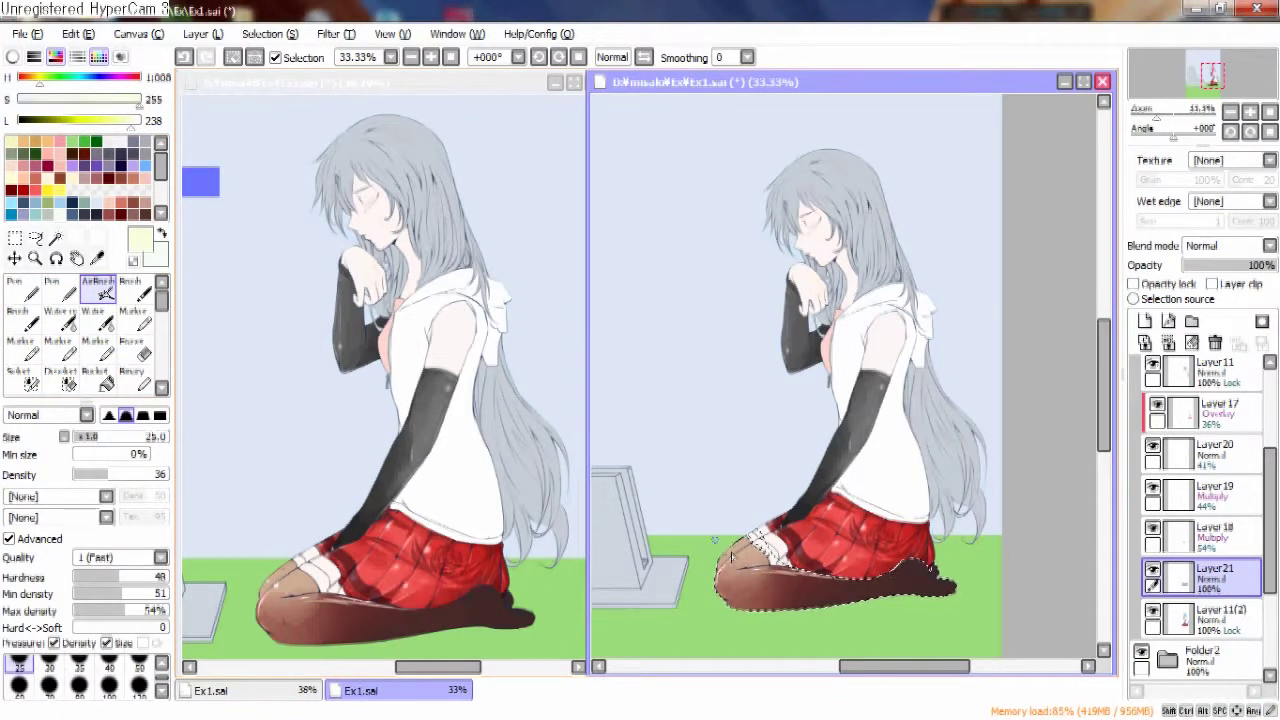
Set Layer21's blend mode to Overlay at 50% opacity and check the stockings.
left_click(1225, 245)
left_click(1215, 298)
left_click_drag(1262, 265, 1213, 290)
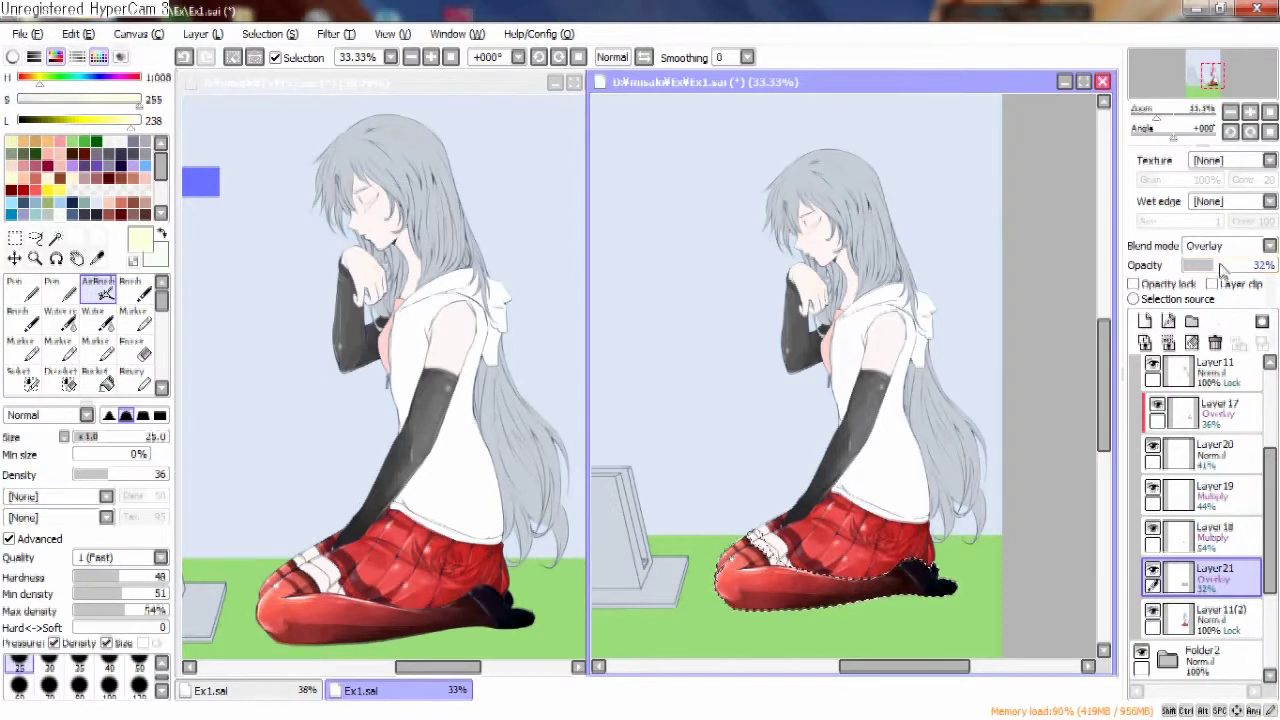
scroll(828, 390, "down", 1)
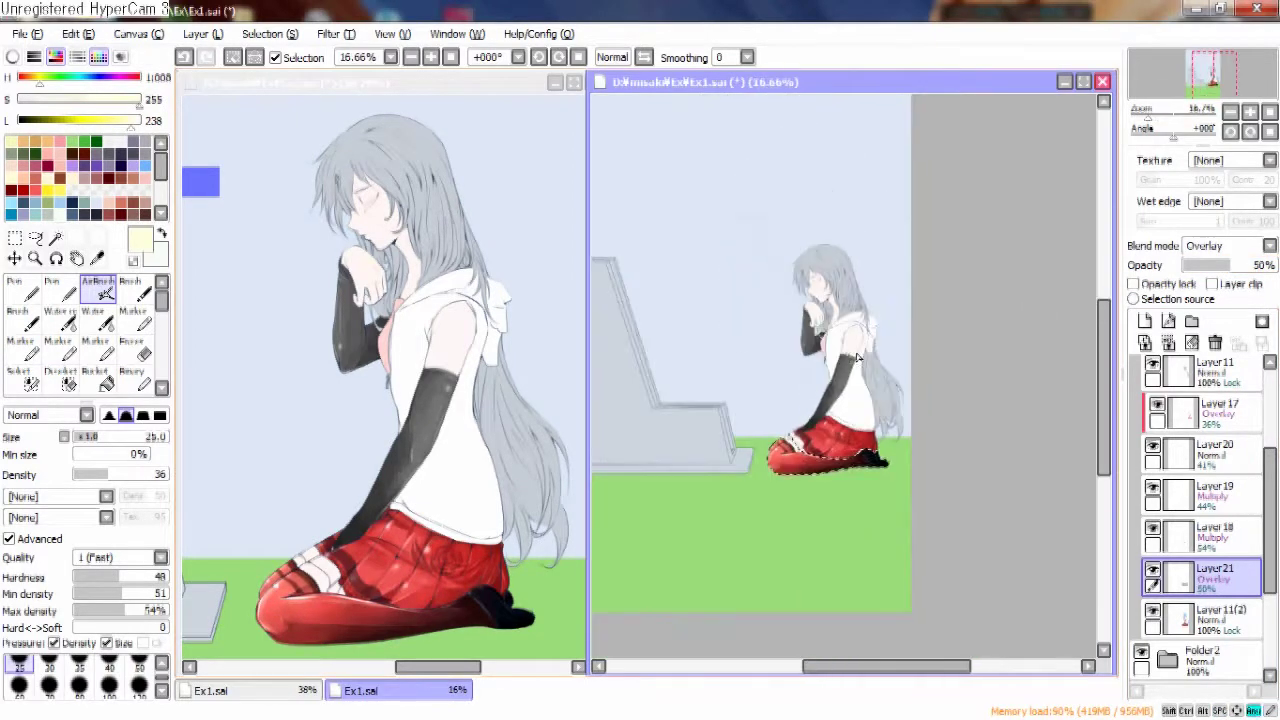
scroll(828, 390, "up", 1)
scroll(828, 390, "up", 1)
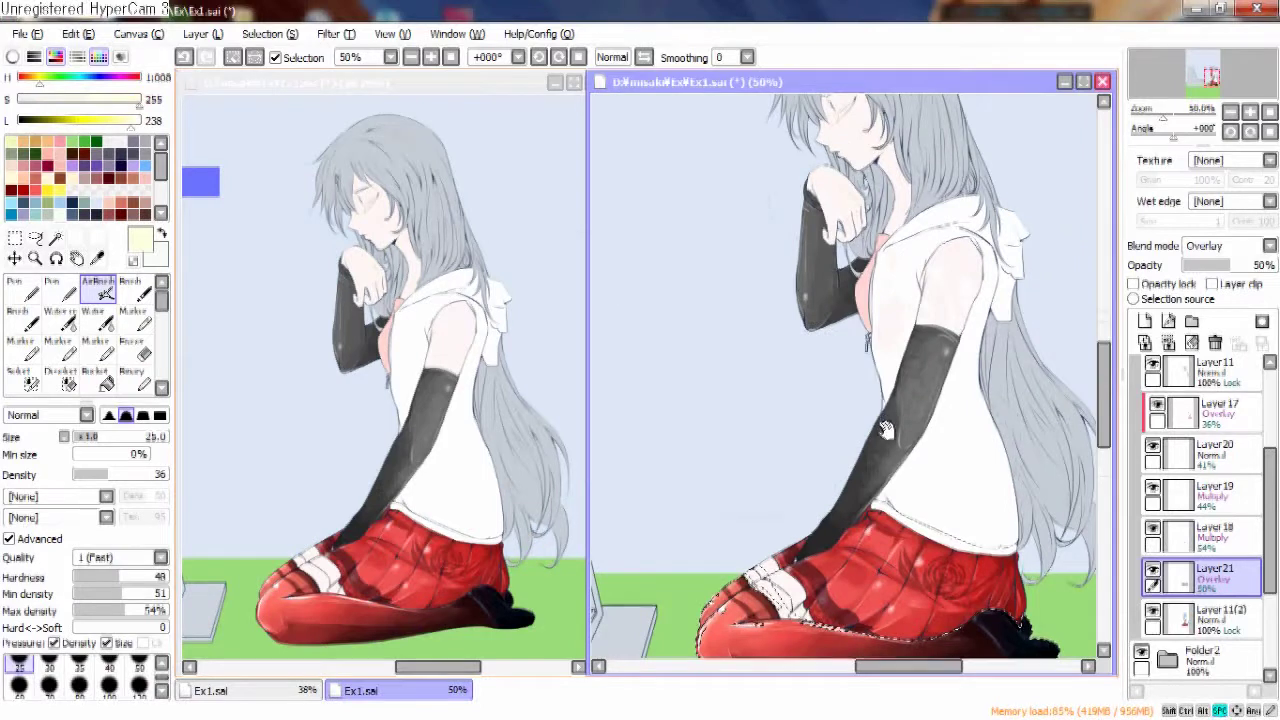
scroll(876, 366, "up", 3)
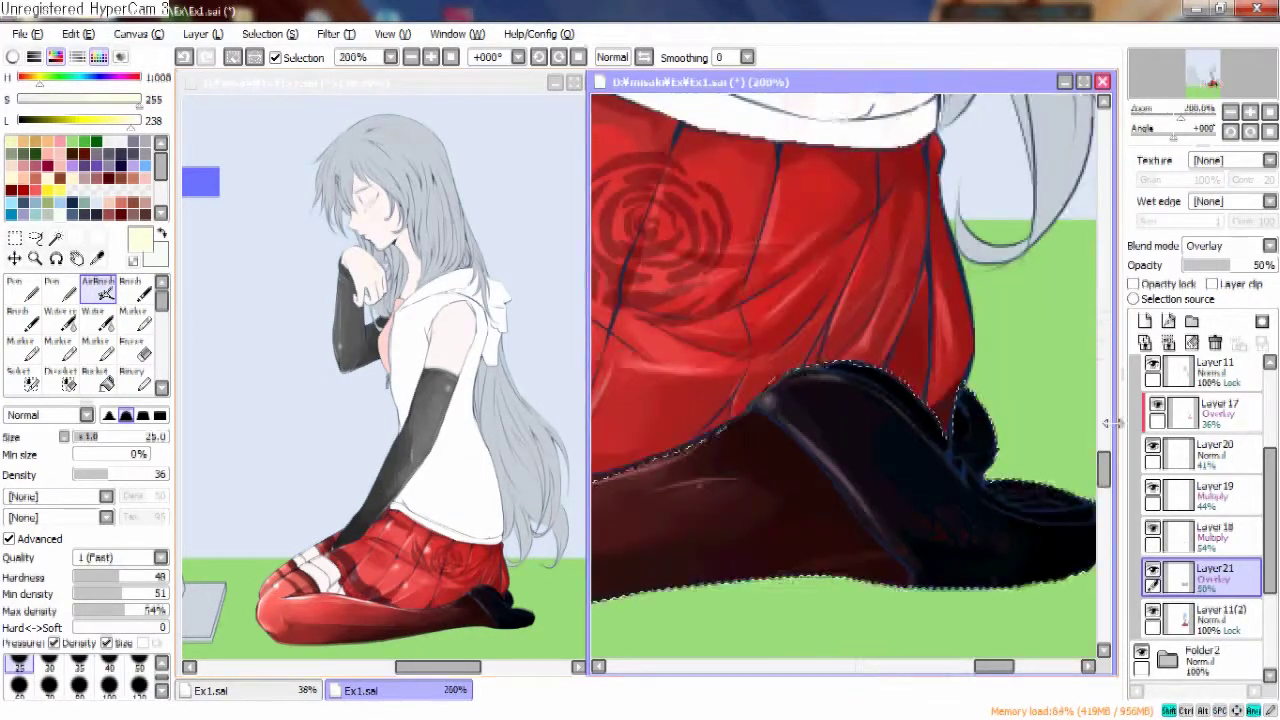
Merge the Overlay layer down into Layer11(2) and add a new layer above it.
key("ctrl+e")
left_click_drag(909, 421, 987, 476)
left_click(1145, 320)
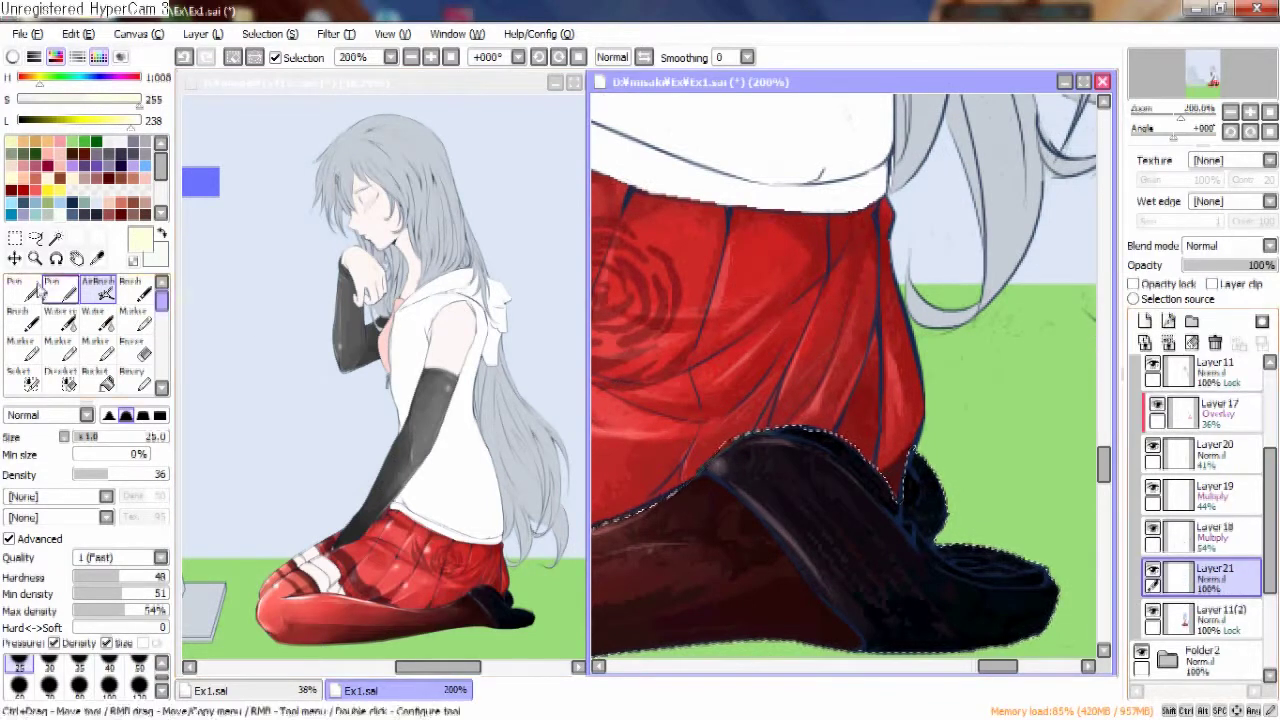
Paint the soles of both feet pale yellow at luminance 238 on Layer21, using the size 500 Pen.
left_click(15, 288)
key("ctrl+z")
key("ctrl+z")
key("ctrl+y")
key("ctrl+z")
key("ctrl+y")
key("ctrl+z")
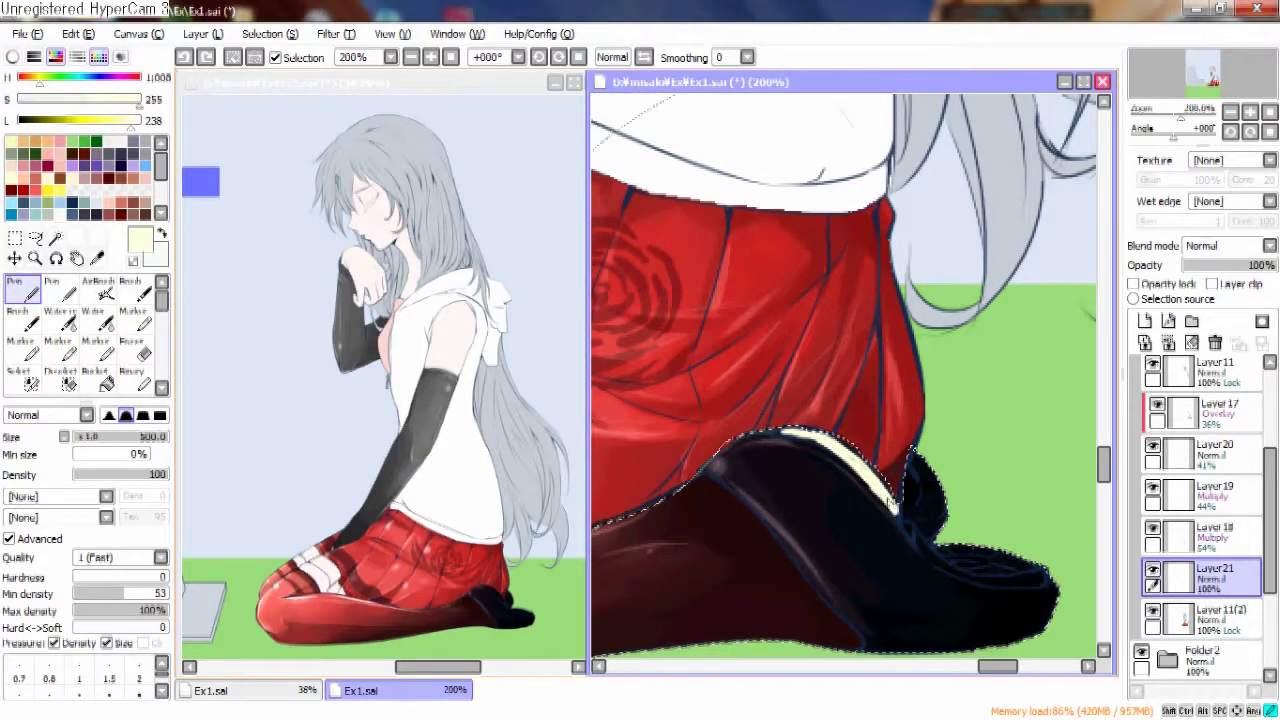
left_click_drag(893, 505, 907, 497)
key("ctrl+z")
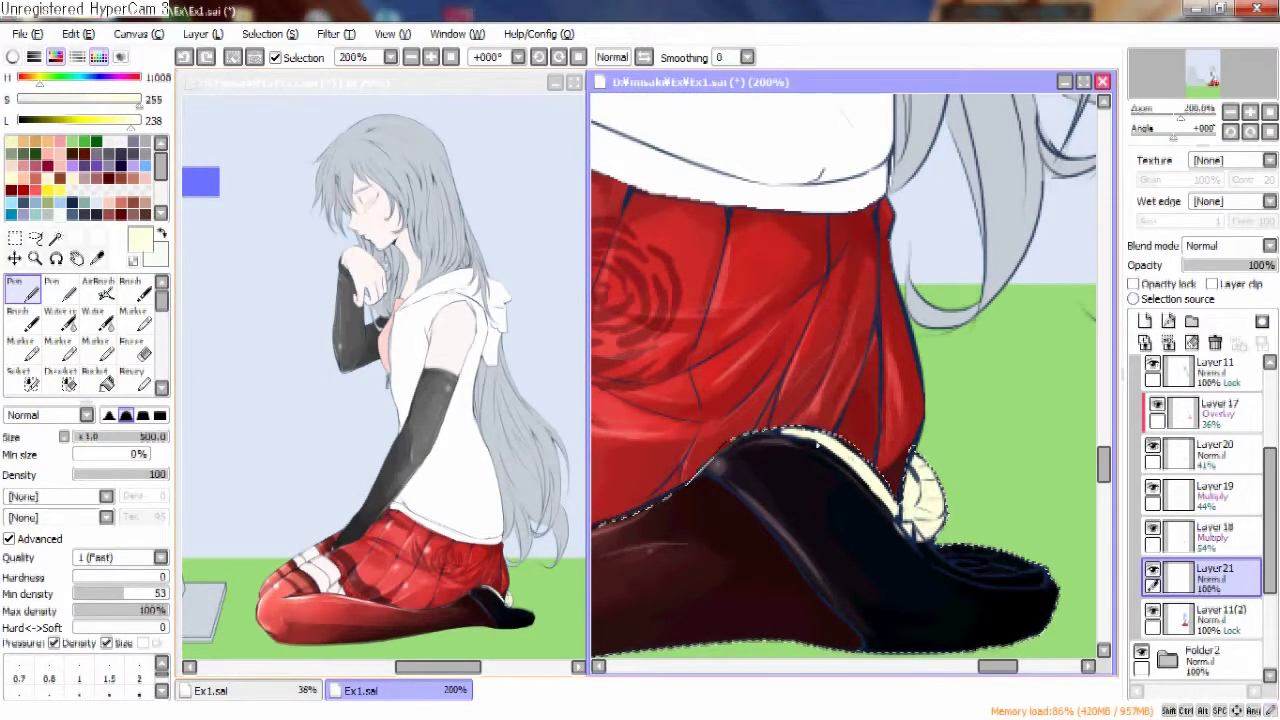
left_click_drag(945, 555, 1035, 568)
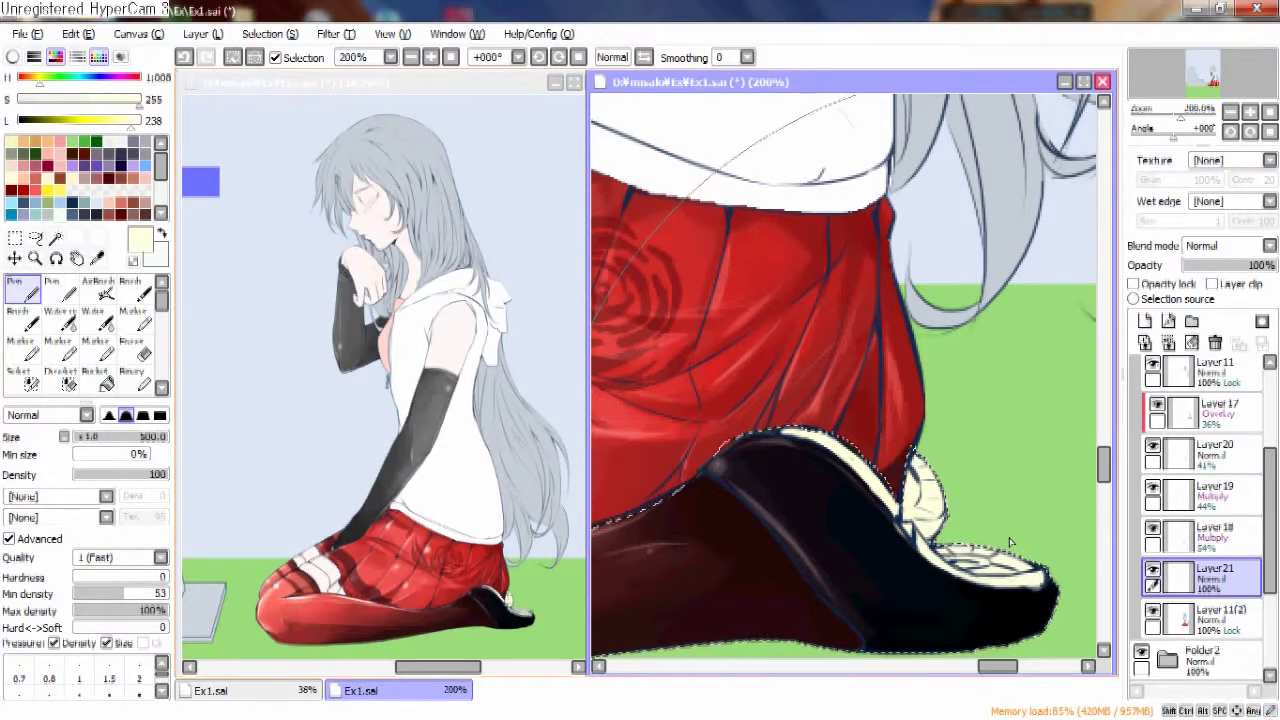
key("e")
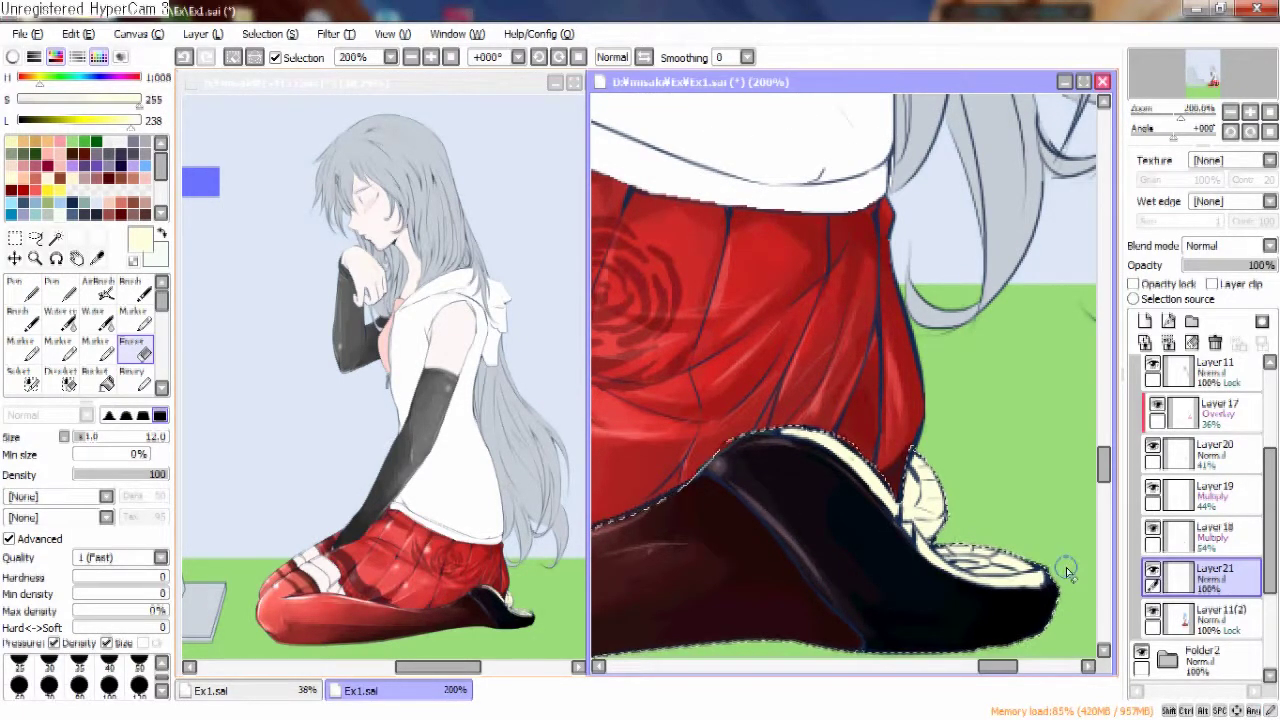
Try several blend modes on Layer21, ending with 明暗 at 52% opacity.
key("n")
left_click_drag(1272, 266, 1248, 268)
left_click(1228, 245)
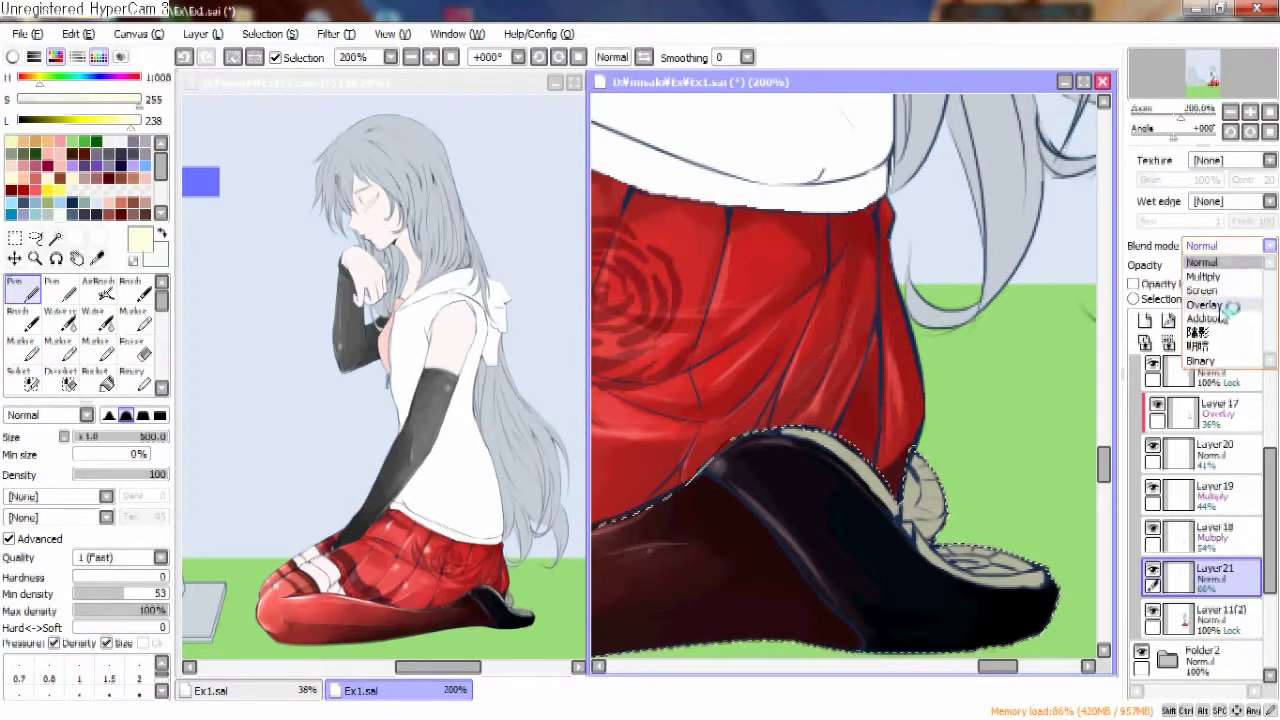
left_click(1220, 300)
left_click(1228, 245)
left_click(1220, 314)
mouse_move(1230, 266)
left_mouse_down()
mouse_move(1255, 272)
mouse_move(1224, 268)
left_mouse_up()
left_click(1228, 245)
left_click(1220, 286)
left_click(1228, 245)
left_click(1215, 318)
left_click(1228, 245)
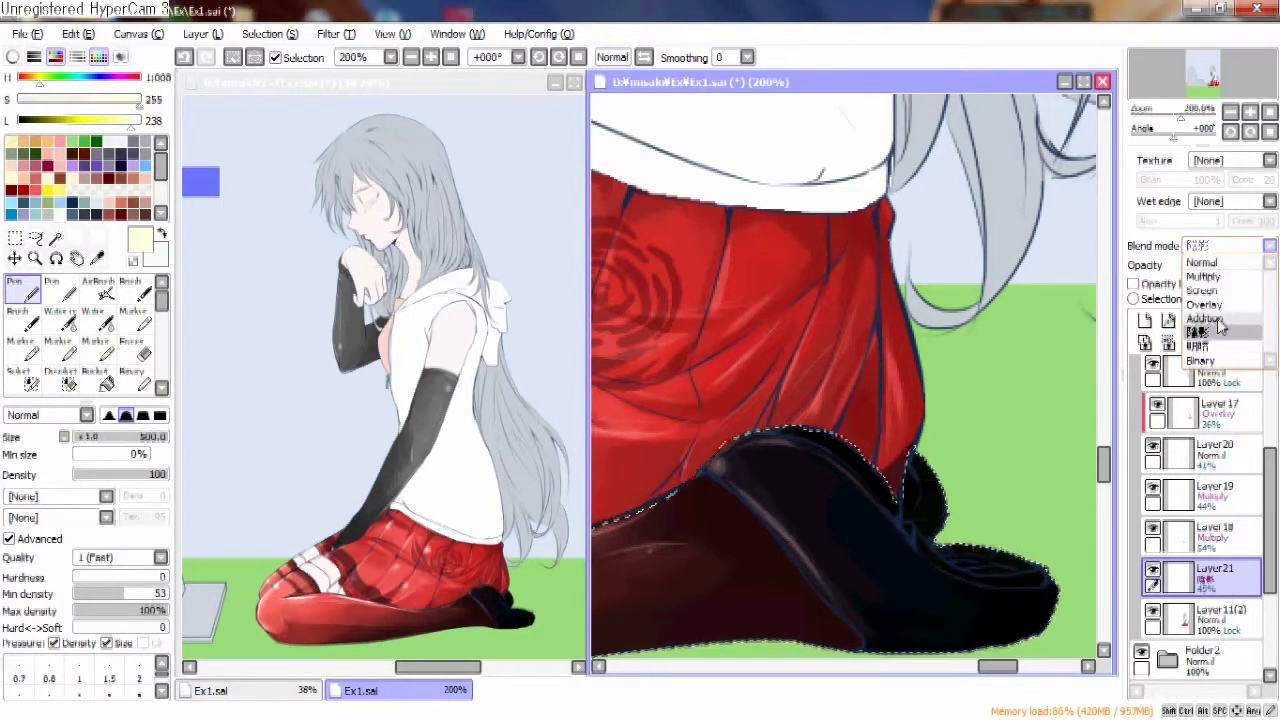
left_click(1220, 332)
left_click_drag(1258, 268, 1232, 268)
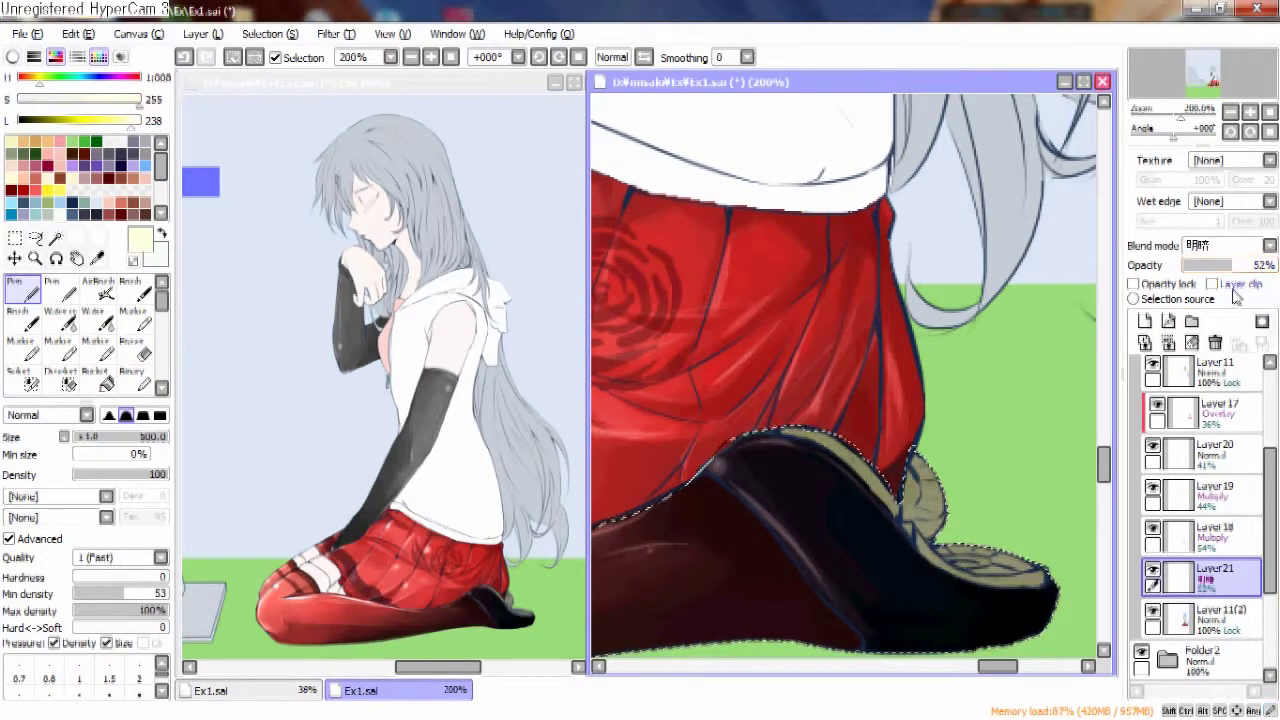
Recolor the soles white at luminance 255 with Layer21's opacity locked, and add a new layer above it.
left_click(1134, 284)
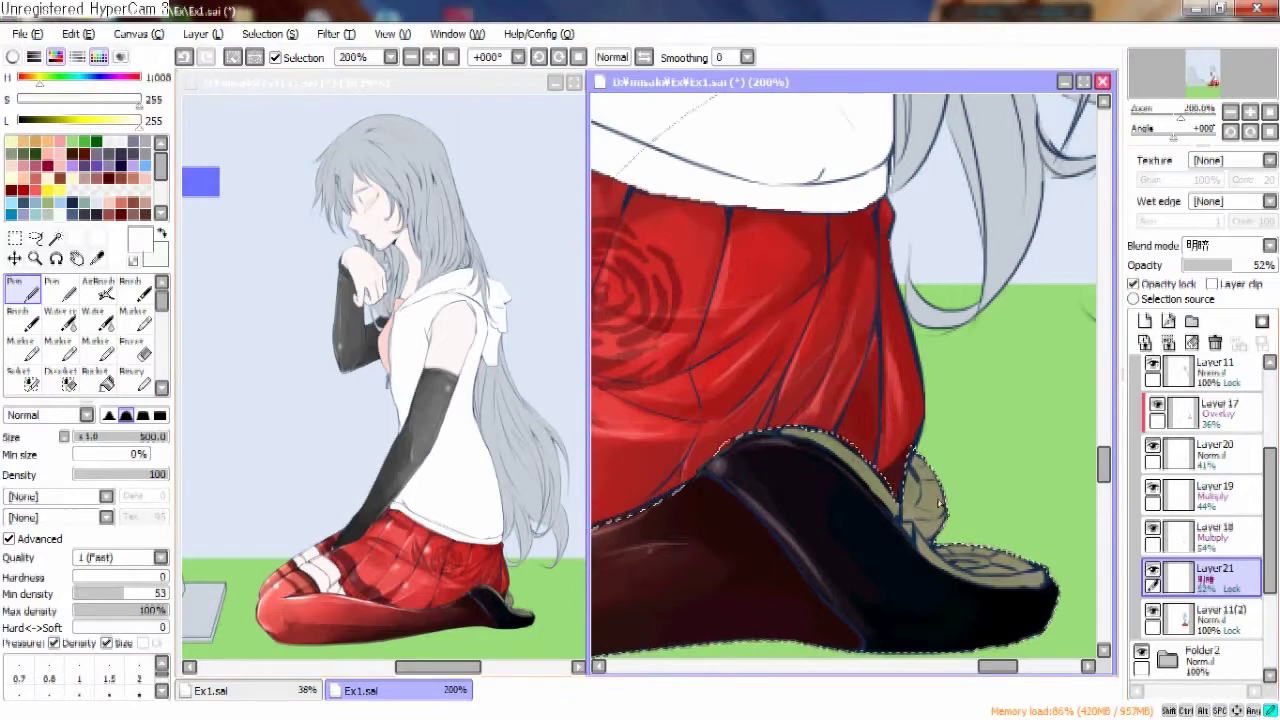
scroll(930, 403, "down", 5)
scroll(971, 523, "up", 3)
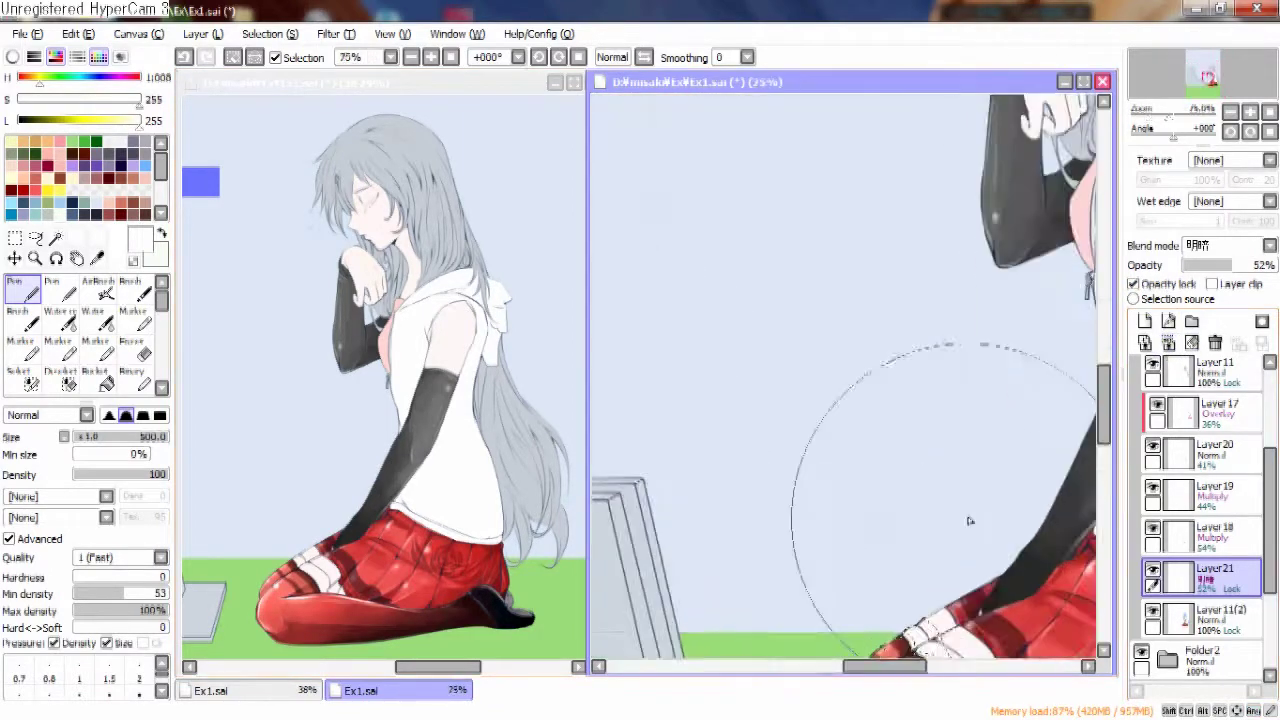
left_click_drag(971, 523, 866, 406)
key("ctrl+shift+n")
scroll(866, 406, "up", 3)
left_click_drag(1010, 500, 634, 301)
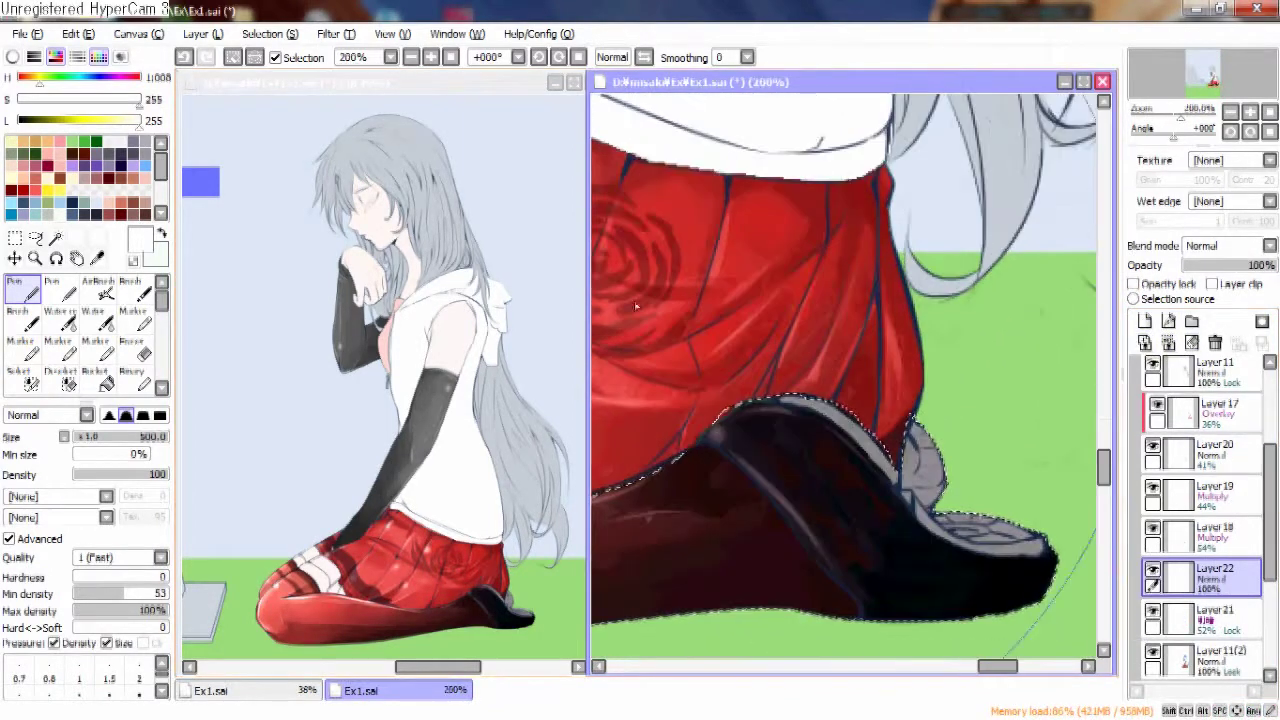
Shade the soles on Layer22 with a sampled grey at saturation 4 and luminance 102, using the Pen.
left_click(620, 486, "alt")
left_click(738, 406, "alt")
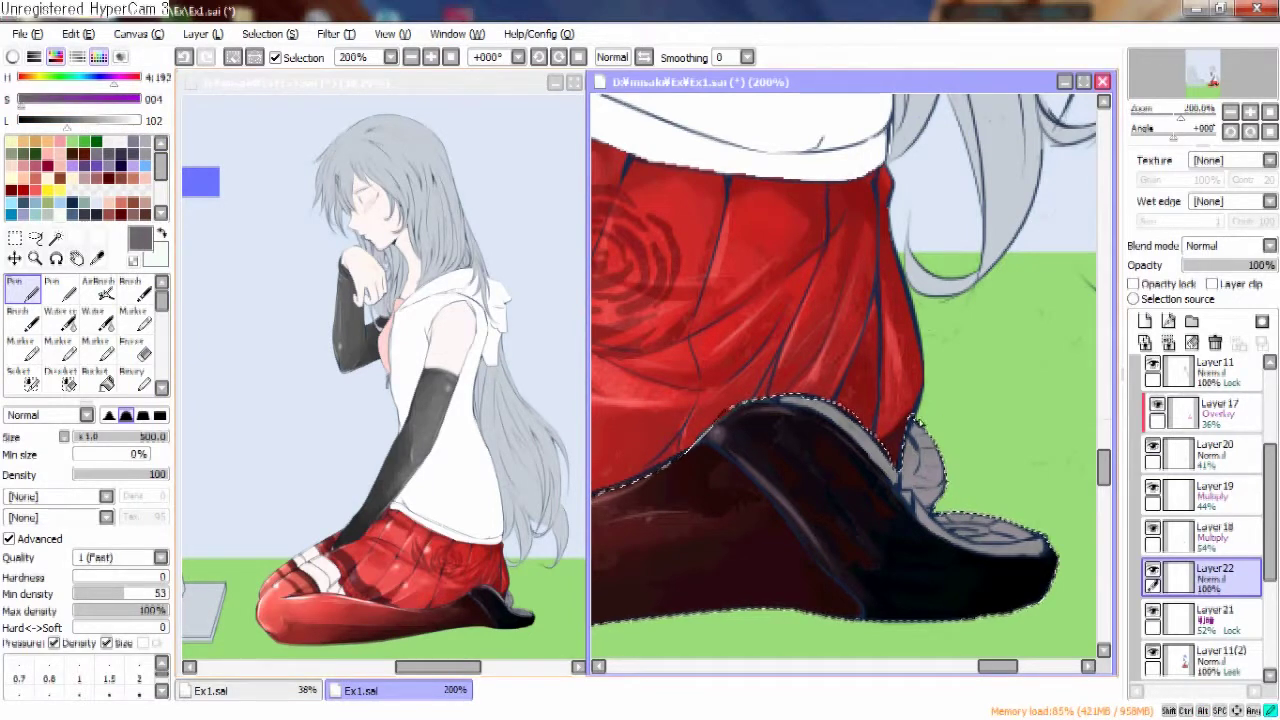
left_click_drag(698, 528, 764, 500)
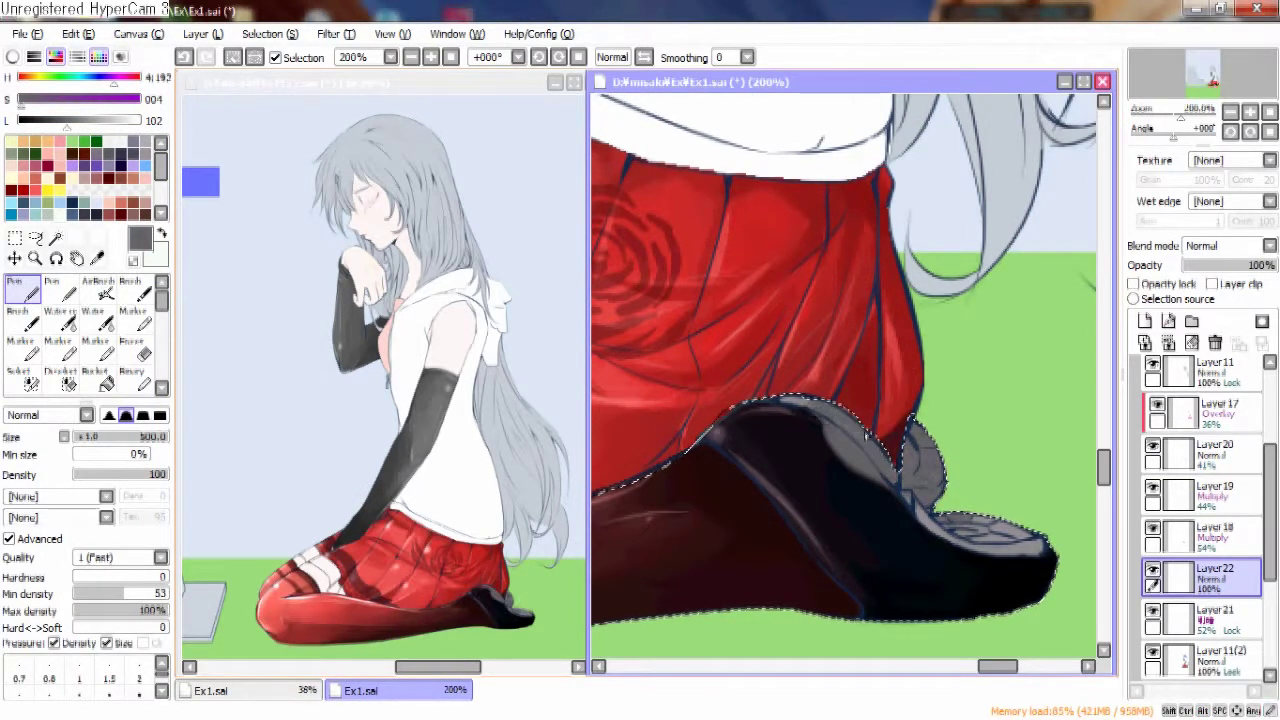
left_click_drag(867, 435, 902, 483)
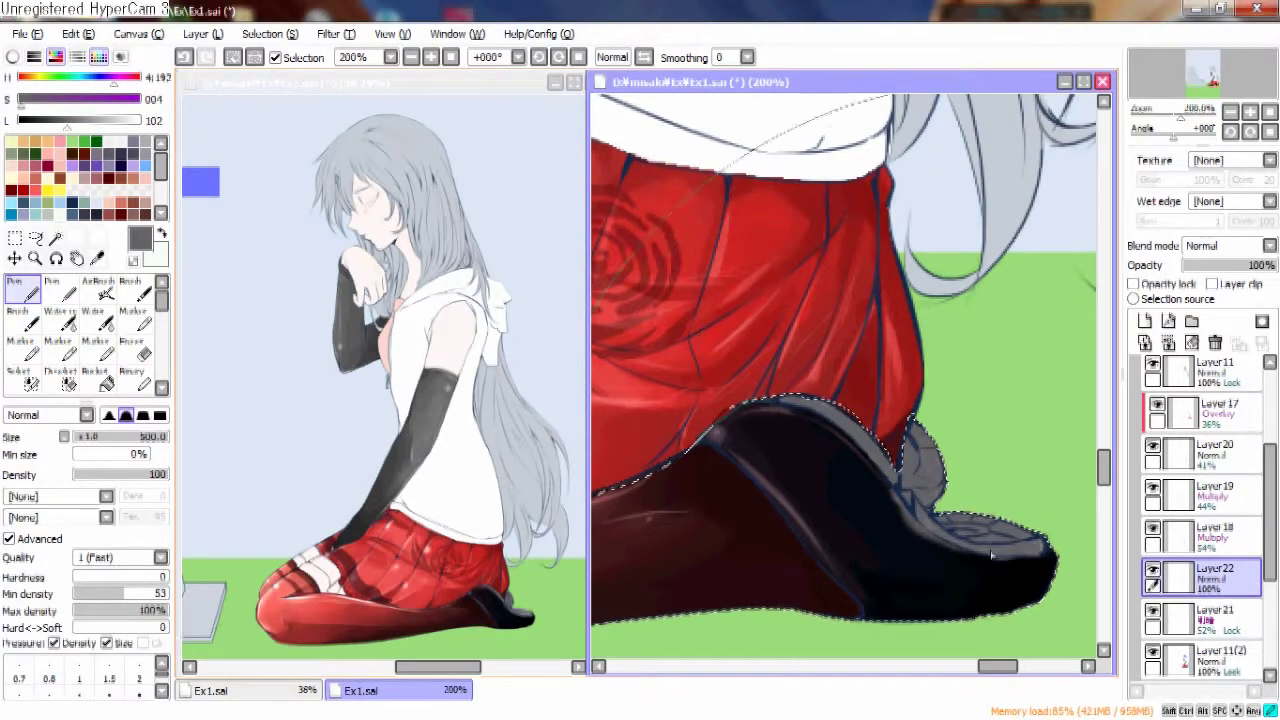
key("e")
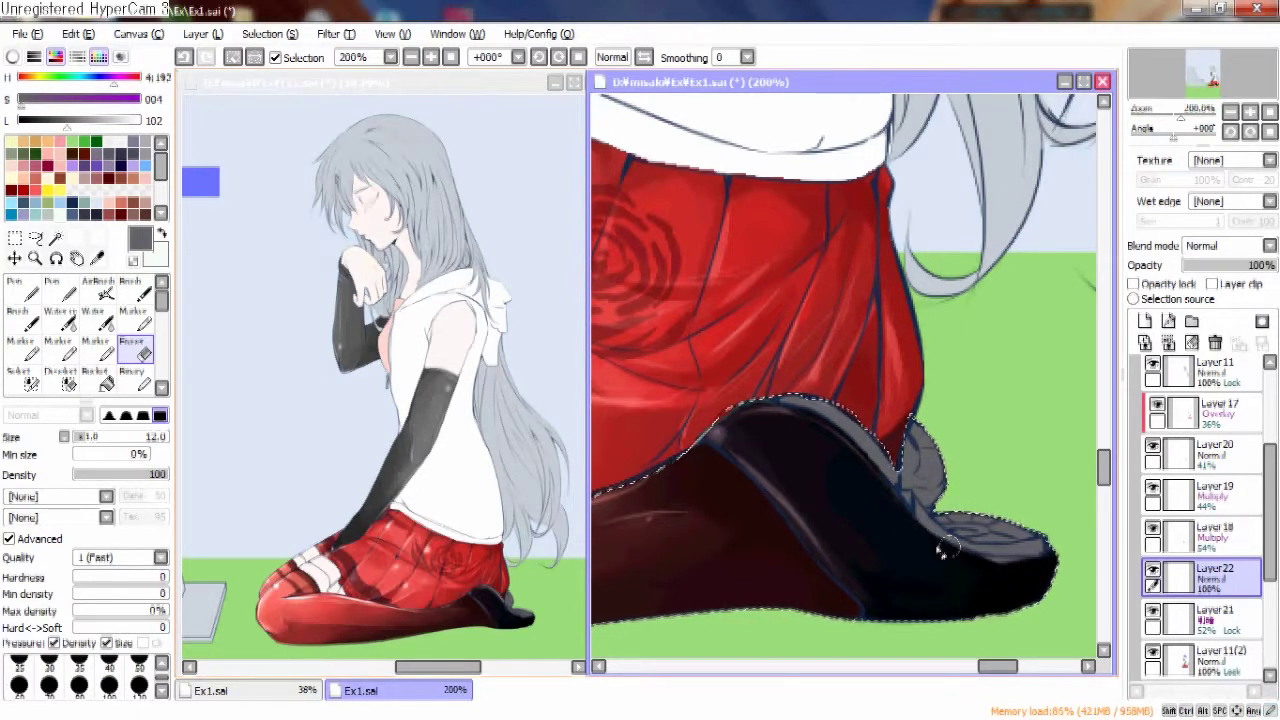
Lock Layer22's opacity and darken the soles with dark grey at luminance 48, using the Pen, Marker and AirBrush.
key("n")
left_click(1133, 284)
mouse_move(108, 127)
left_mouse_down()
mouse_move(130, 128)
mouse_move(55, 127)
left_mouse_up()
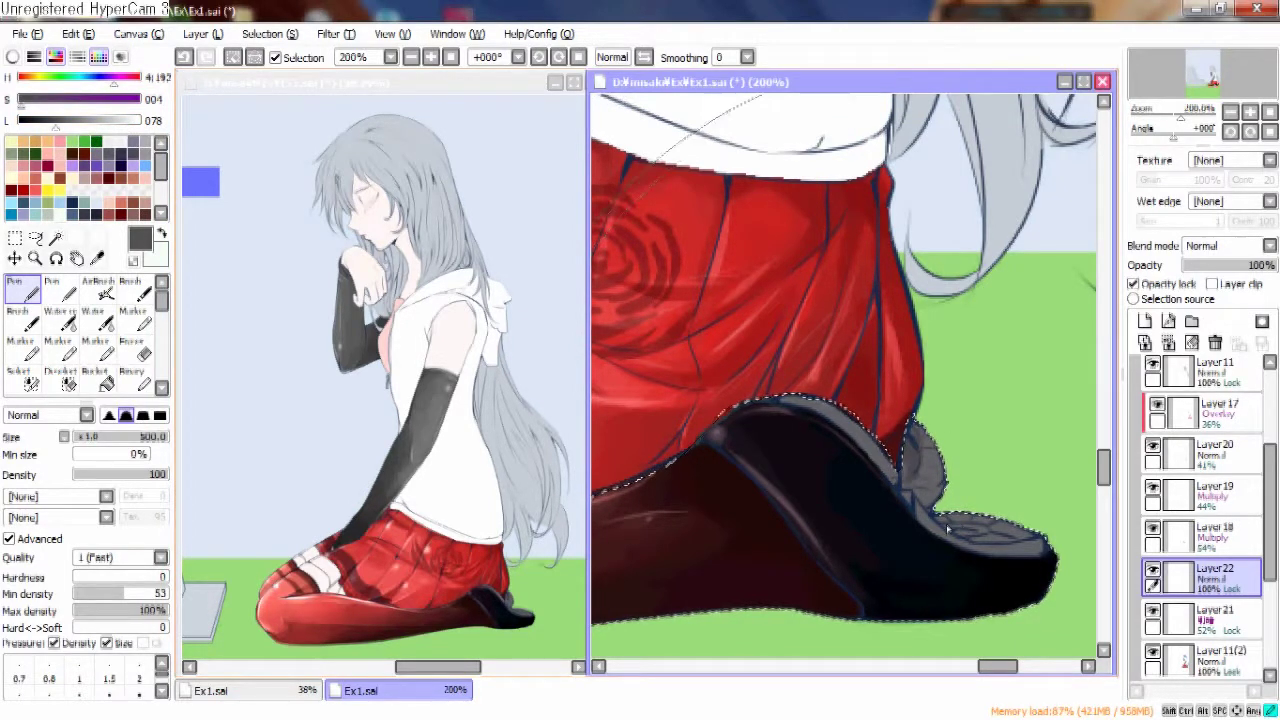
left_click_drag(70, 120, 33, 121)
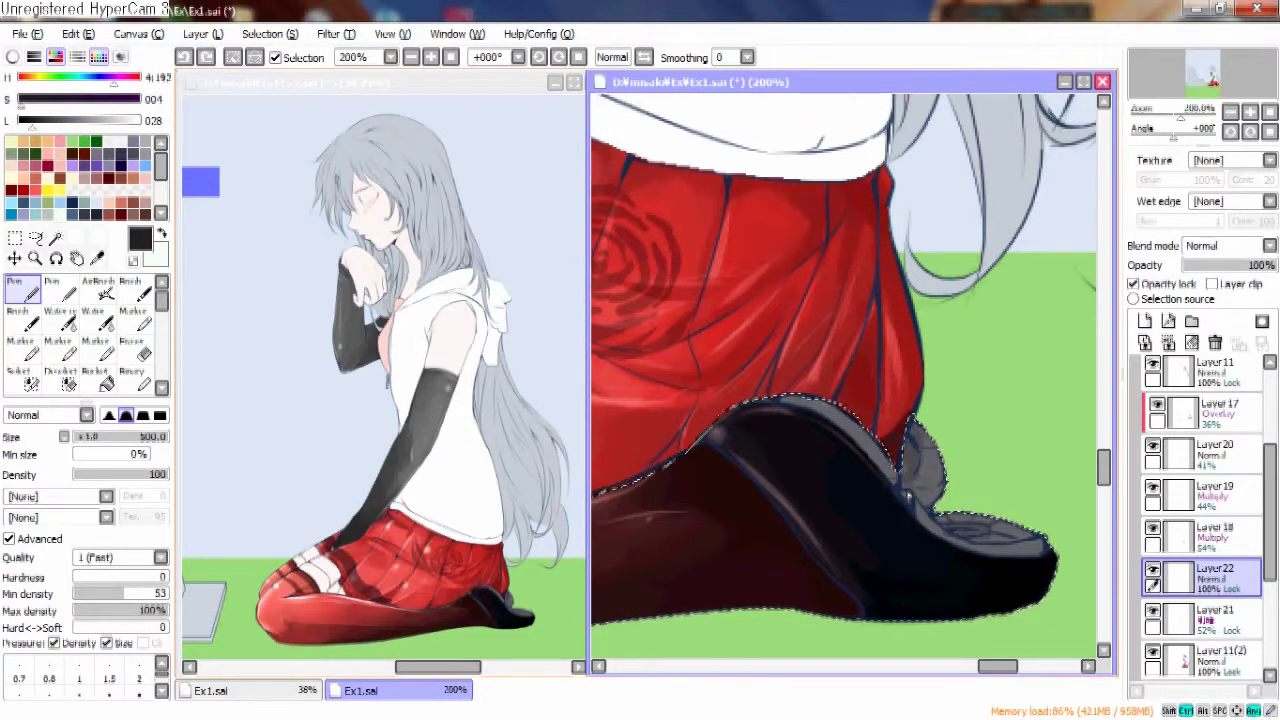
left_click(84, 122)
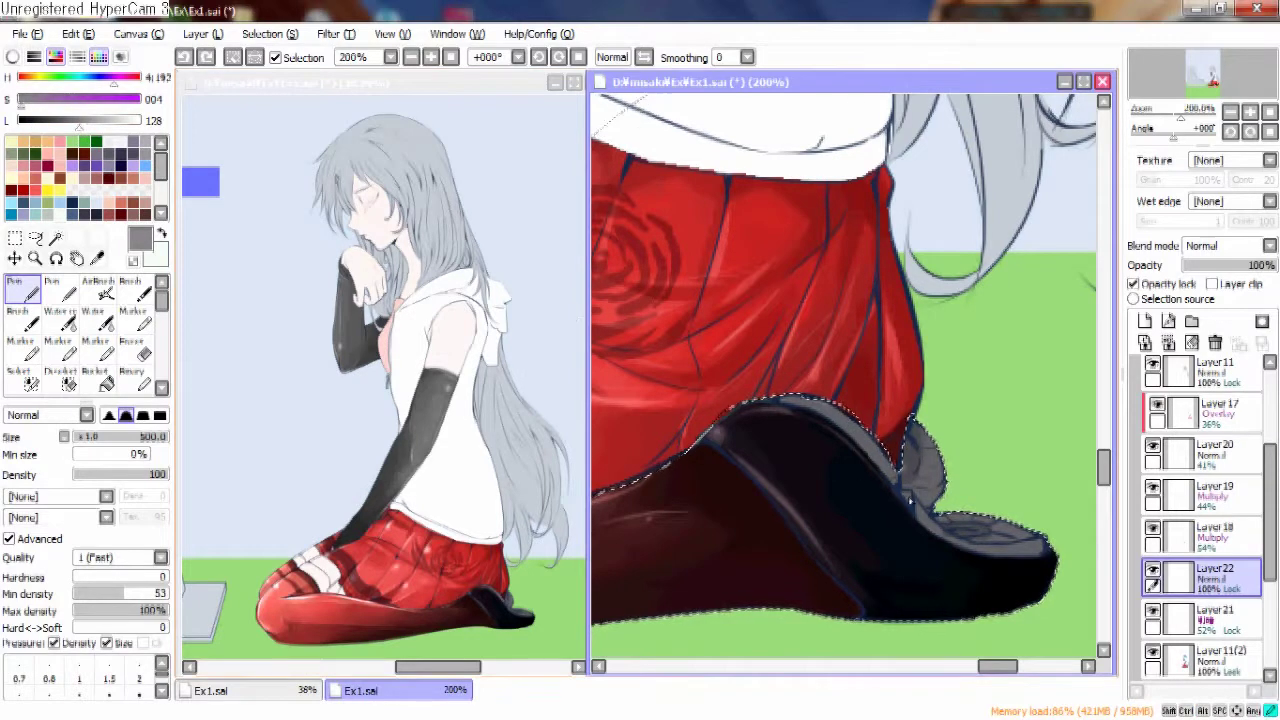
left_click(55, 121)
left_click(41, 121)
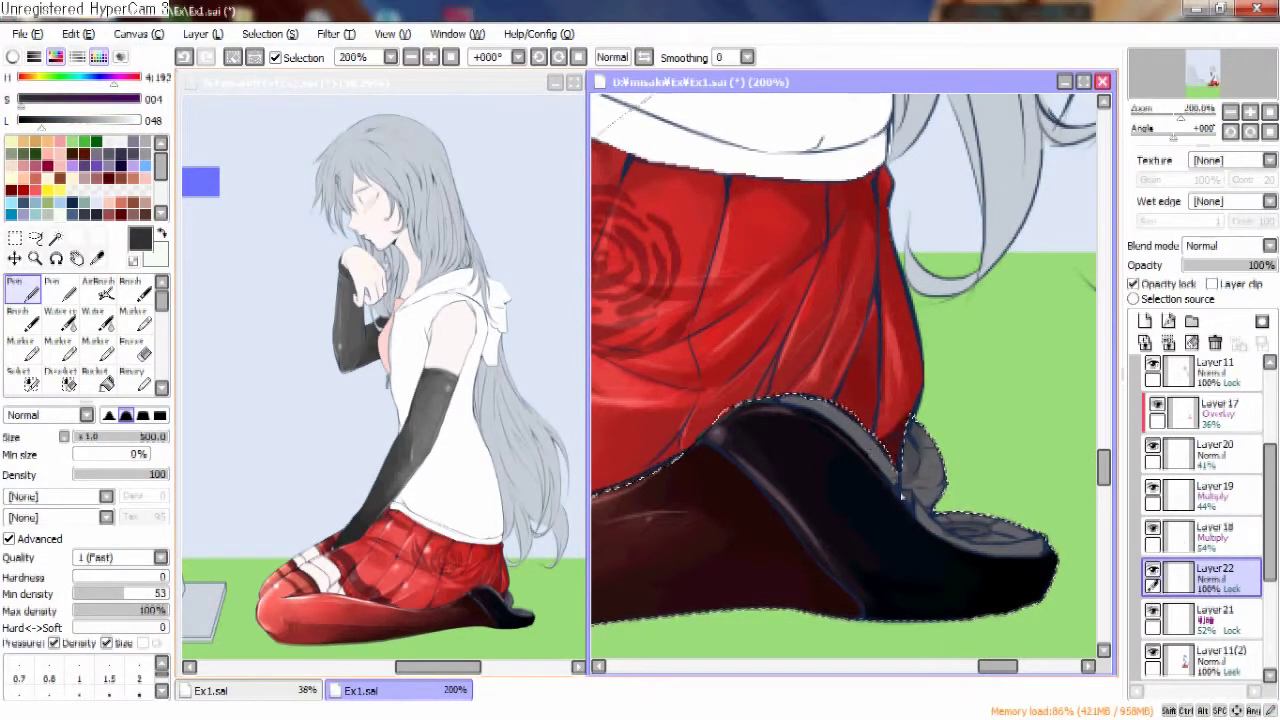
left_click_drag(958, 533, 1045, 545)
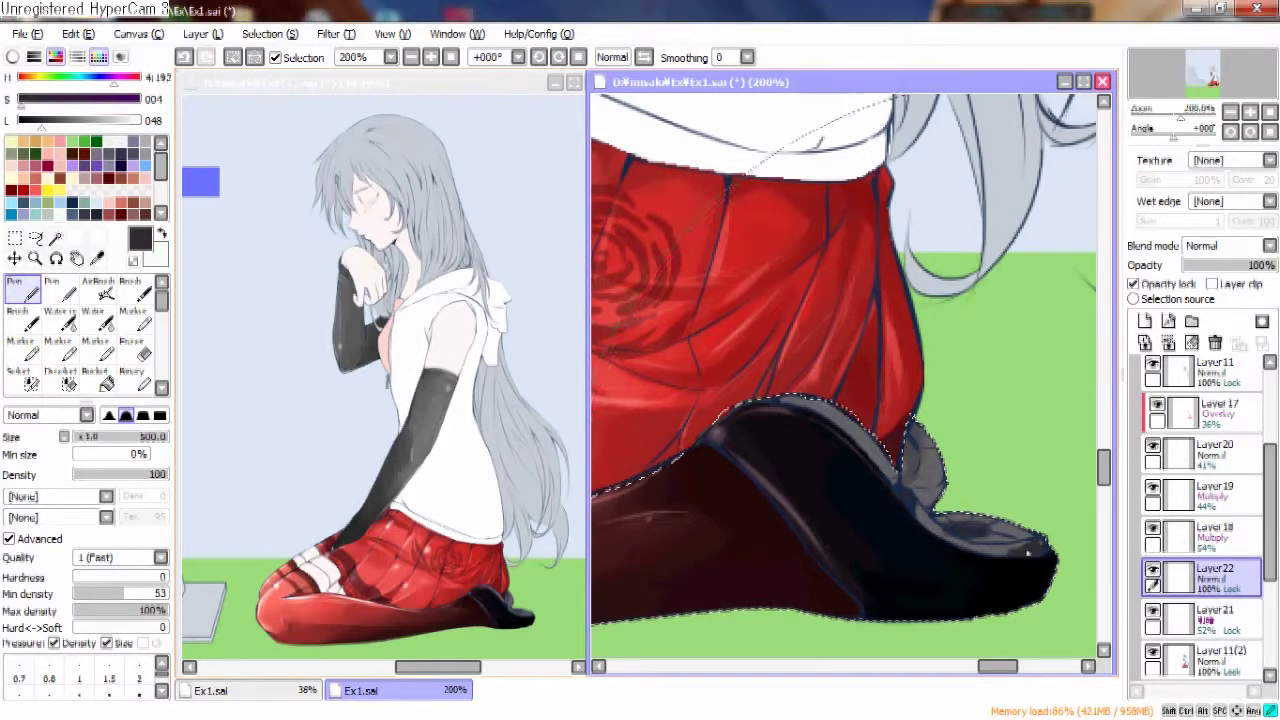
left_click(95, 345)
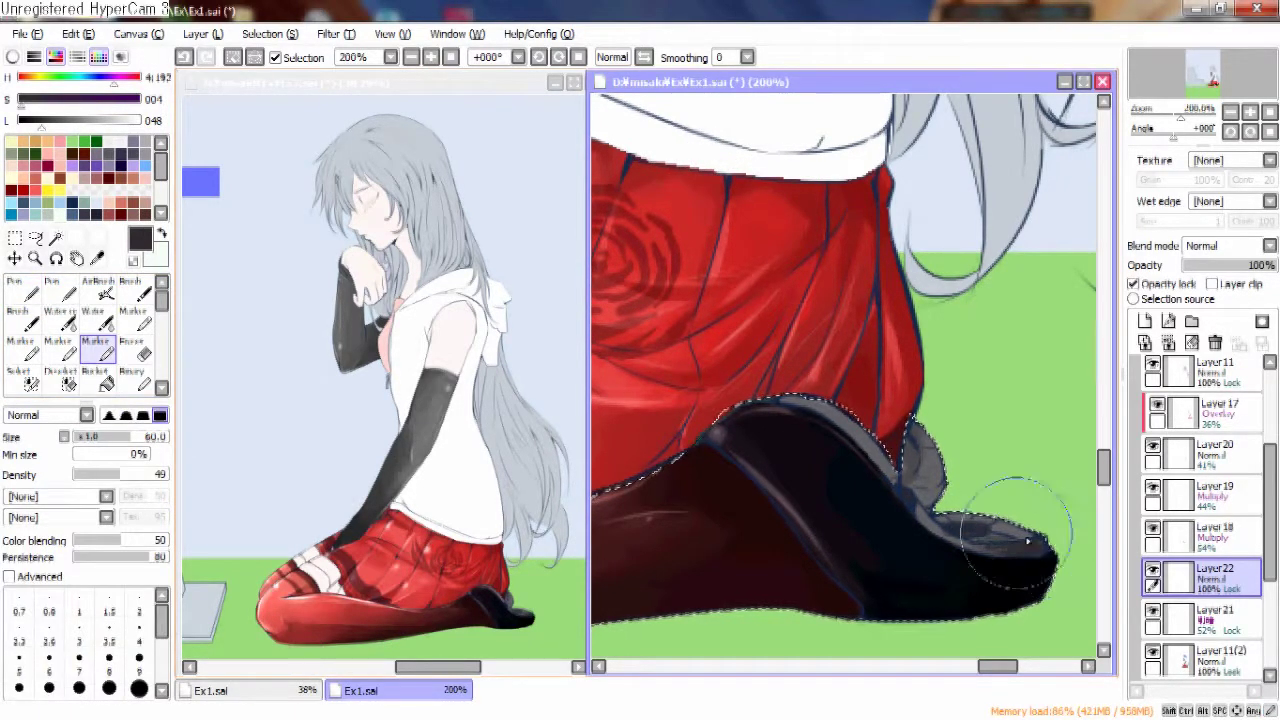
left_click(97, 285)
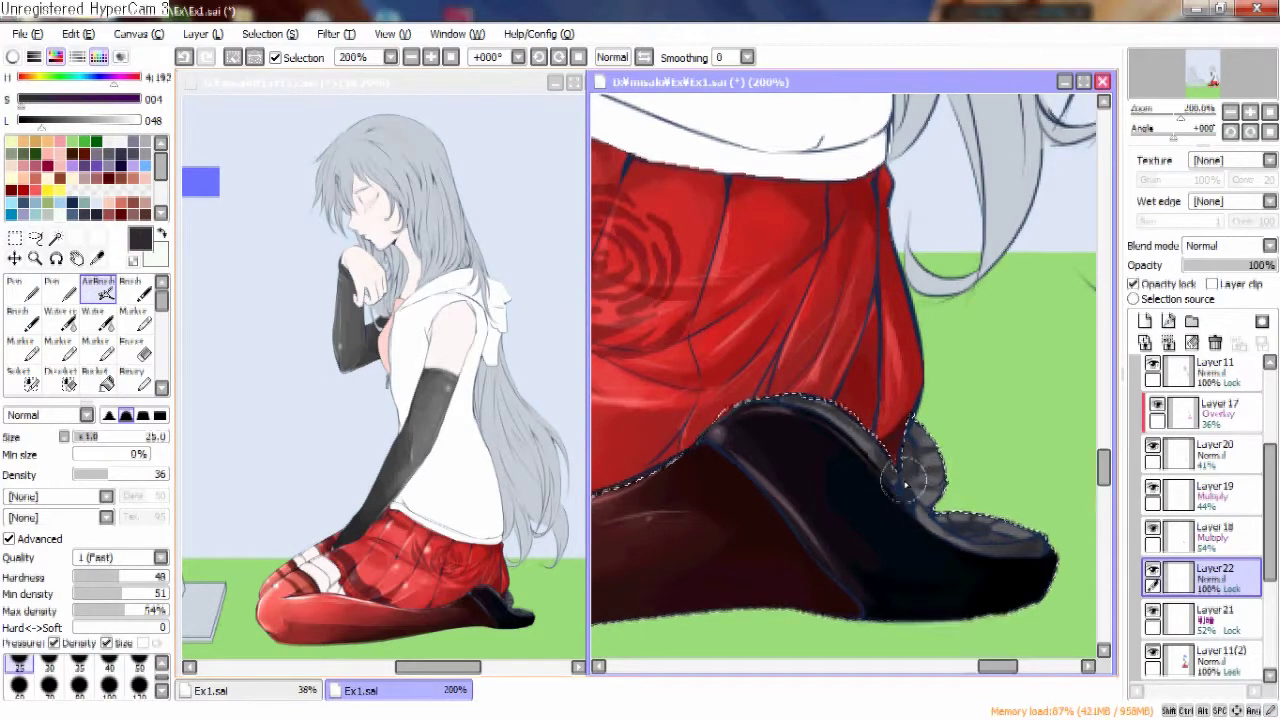
Merge the sole layers Layer22 and Layer21 down into Layer11(2).
scroll(880, 465, "down", 4)
left_click(1230, 630)
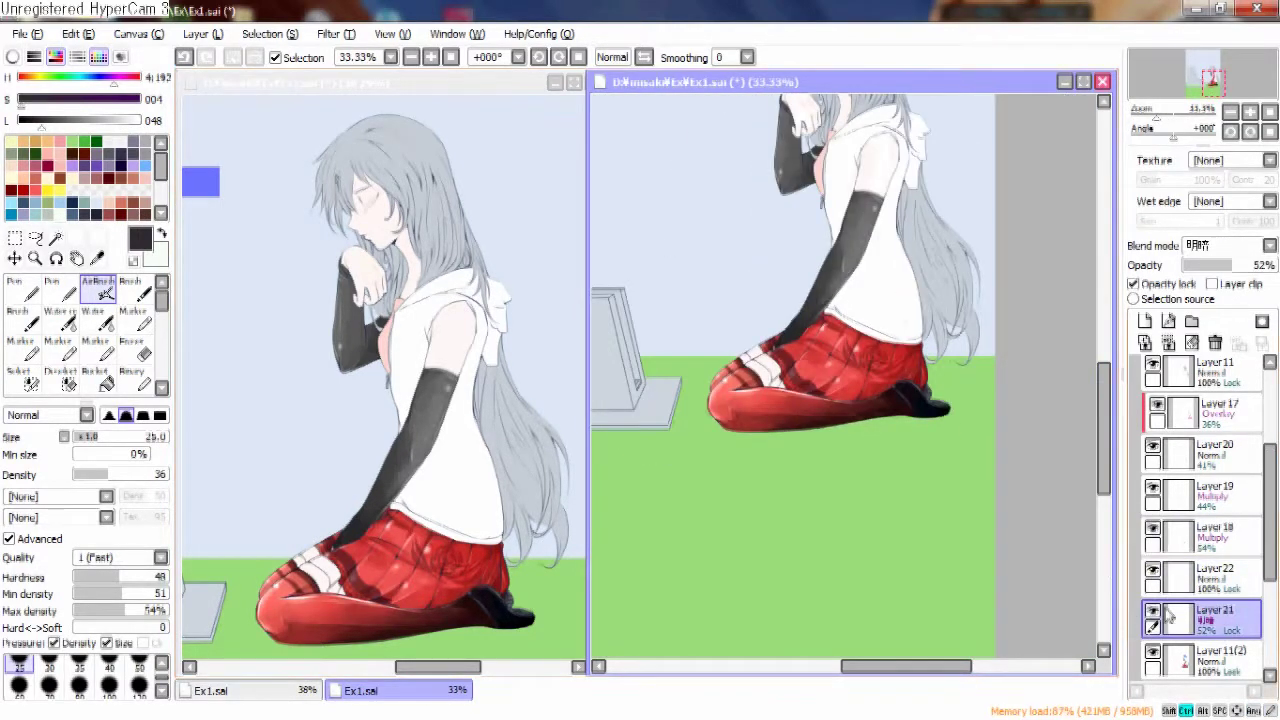
key("ctrl+e")
Select the white hoodie area on Layer11(2) with the Magic Wand, using a color difference of 63.
scroll(990, 395, "up", 3)
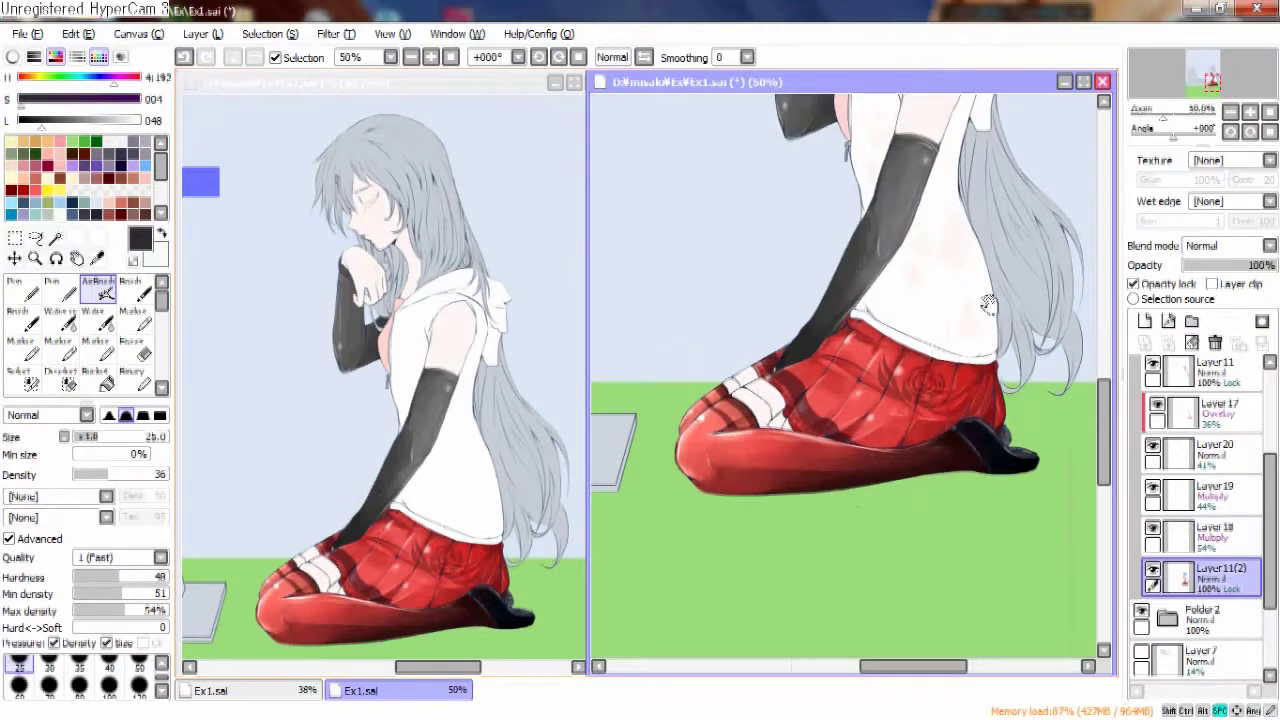
scroll(990, 465, "up", 2)
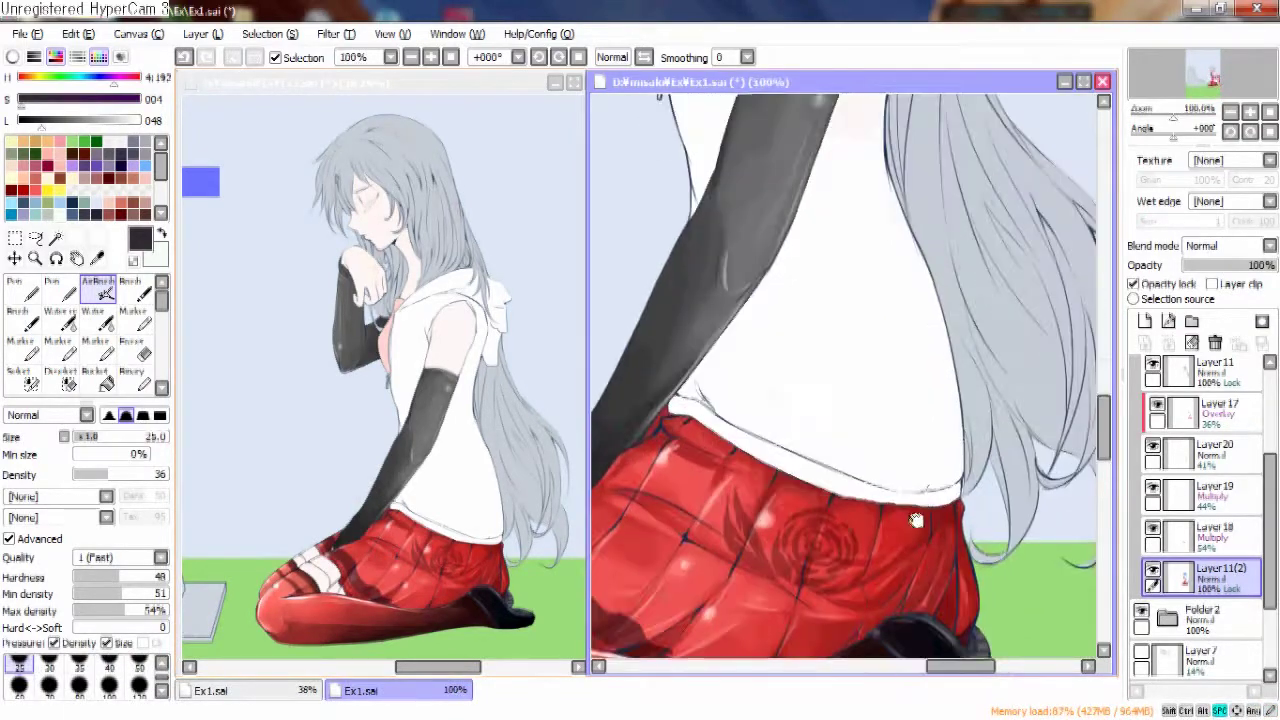
scroll(977, 462, "down", 3)
scroll(910, 343, "up", 3)
left_click_drag(910, 343, 860, 358)
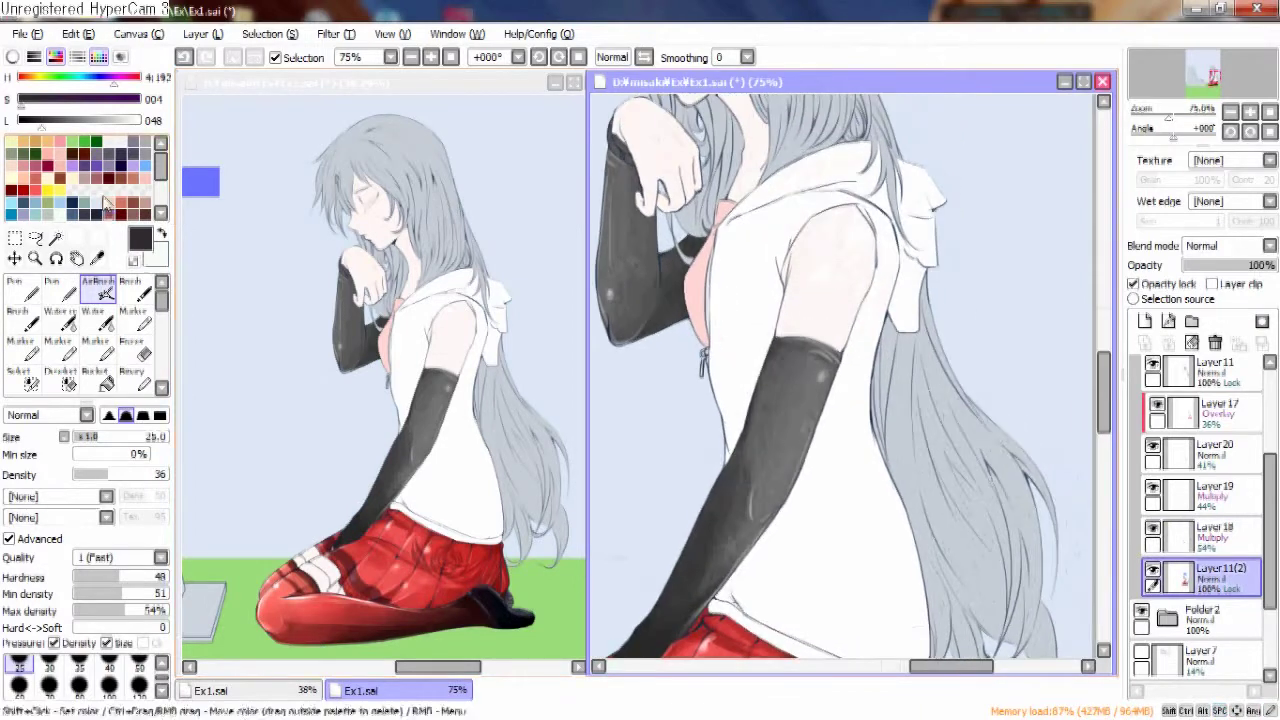
key("w")
left_click(856, 440)
key("ctrl+d")
left_click_drag(60, 481, 45, 481)
left_click(830, 450)
left_click_drag(911, 520, 893, 410)
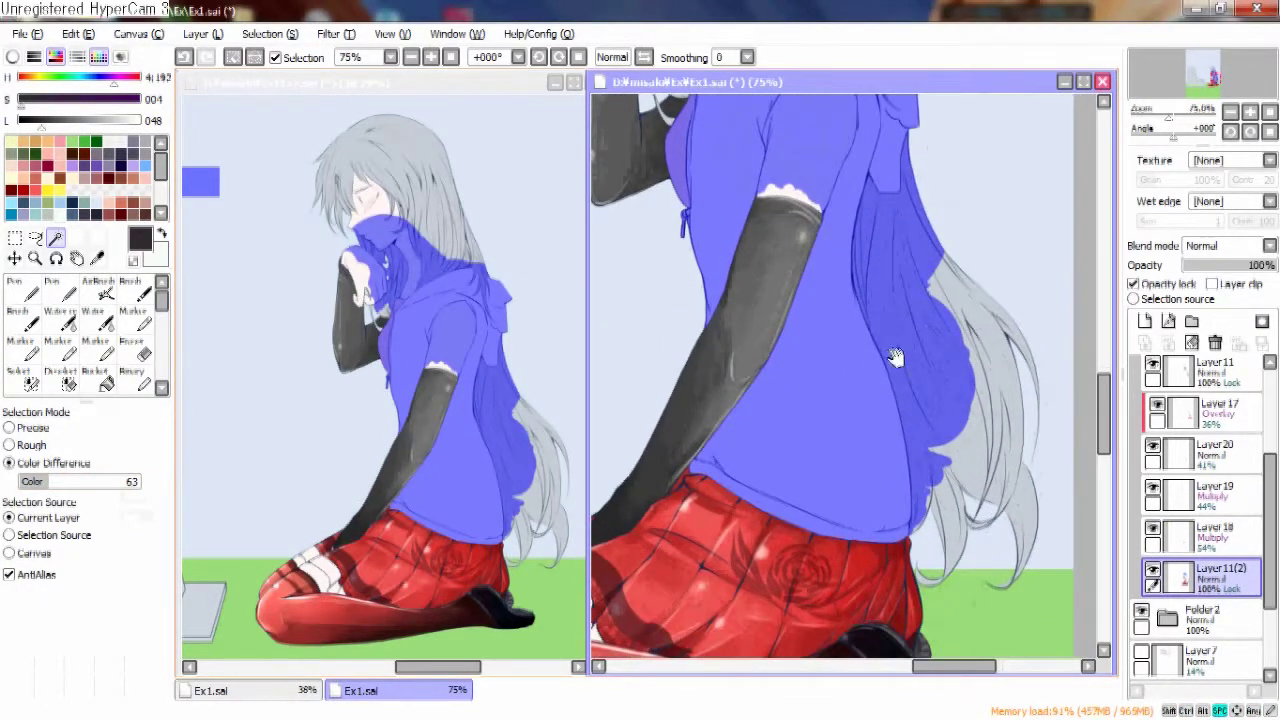
left_click_drag(895, 358, 887, 377)
Shade the hoodie around the armhole with lavender at saturation 78 and luminance 190, using the Marker.
left_click(96, 347)
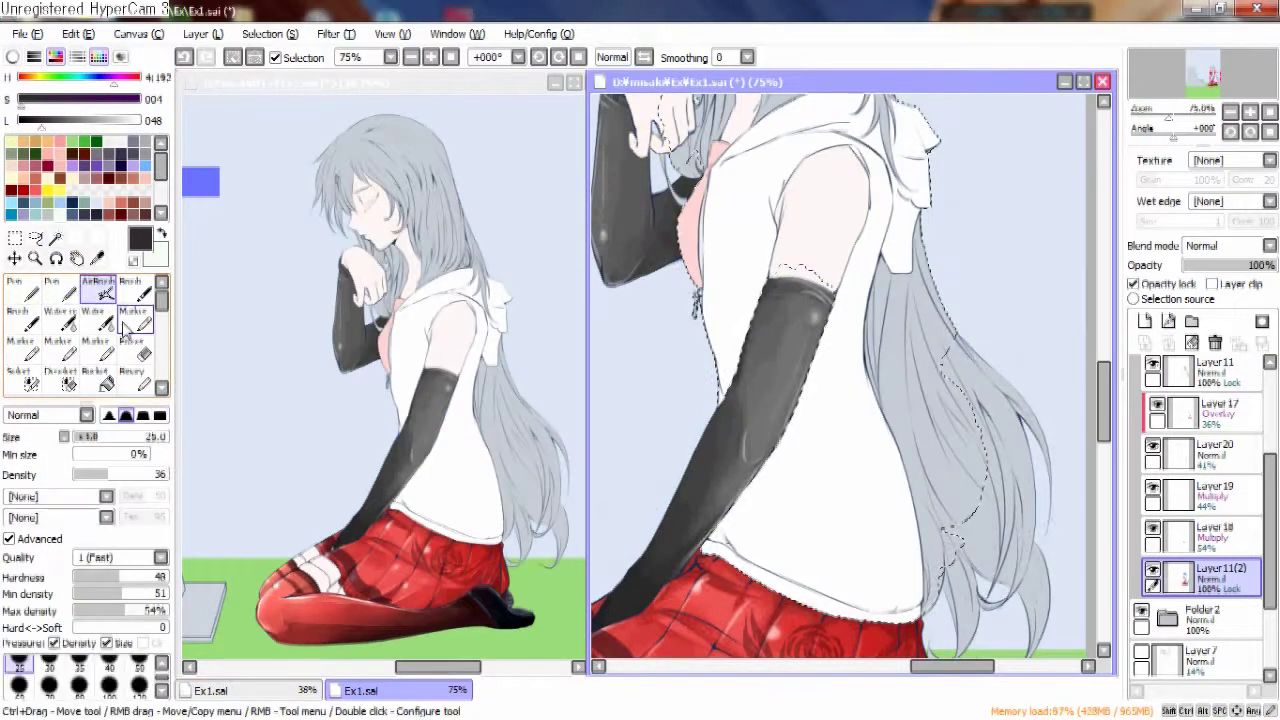
left_click(828, 438, "alt")
left_click_drag(120, 99, 55, 103)
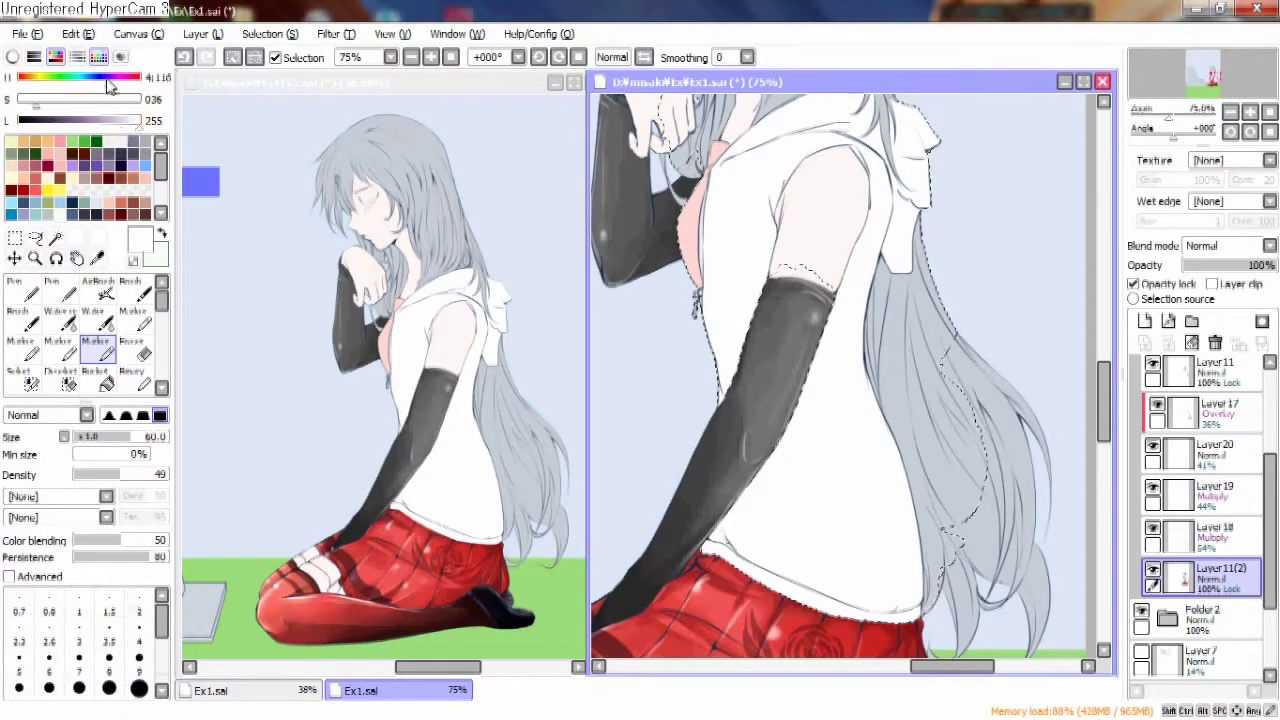
left_click(823, 330, "alt")
left_click_drag(797, 462, 755, 480)
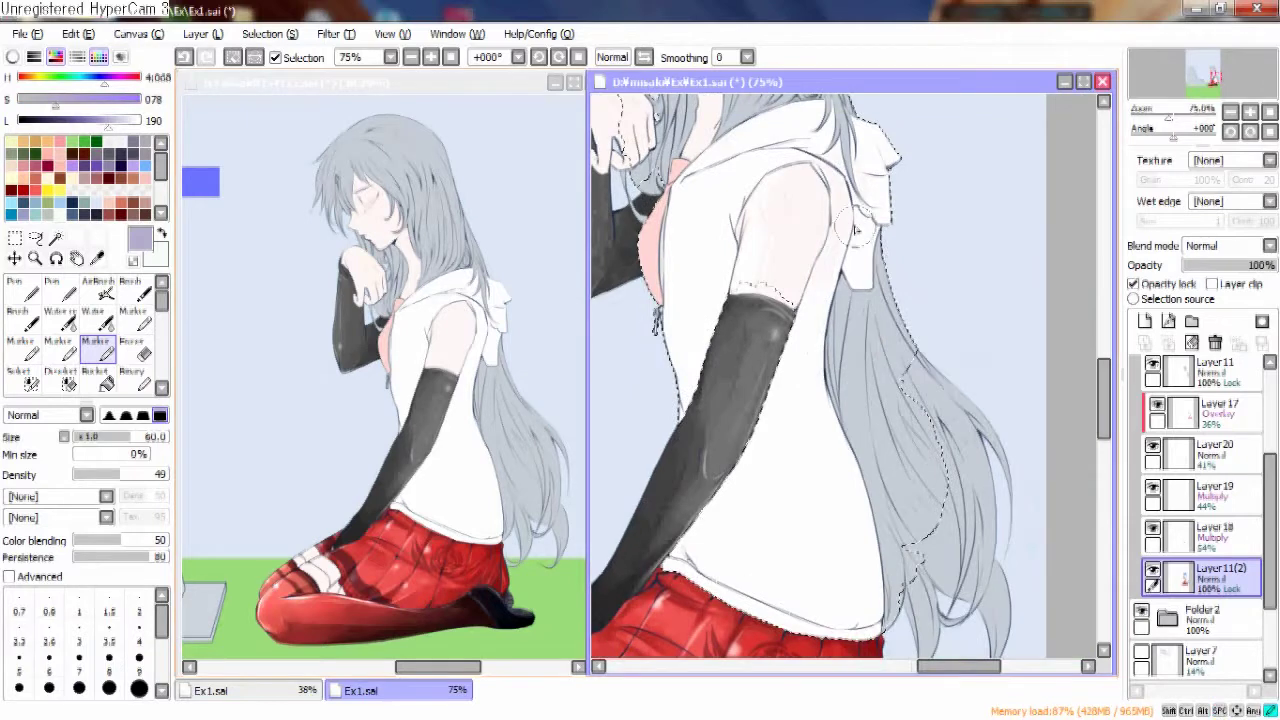
mouse_move(835, 275)
left_mouse_down()
mouse_move(842, 215)
mouse_move(847, 228)
left_mouse_up()
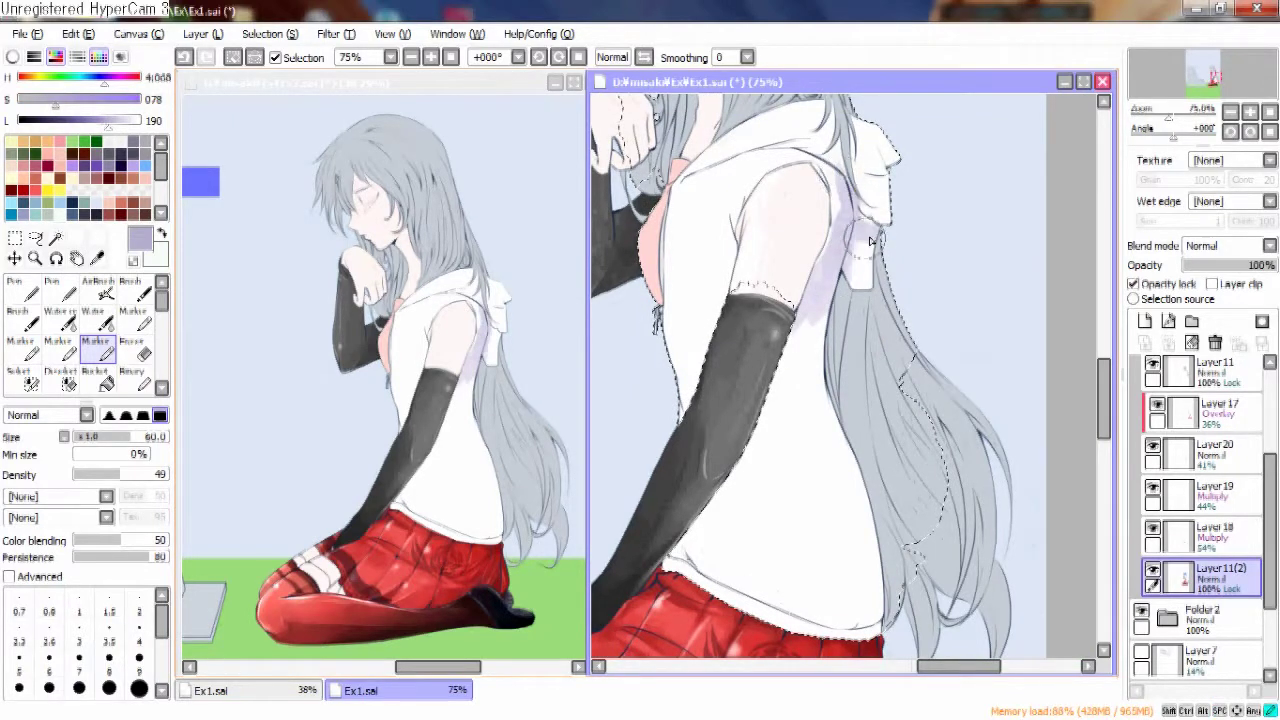
mouse_move(843, 283)
left_mouse_down()
mouse_move(959, 320)
mouse_move(857, 377)
mouse_move(781, 264)
mouse_move(836, 222)
mouse_move(836, 236)
mouse_move(760, 274)
mouse_move(722, 252)
mouse_move(736, 262)
mouse_move(770, 173)
mouse_move(672, 322)
mouse_move(667, 297)
mouse_move(705, 287)
mouse_move(680, 400)
left_mouse_up()
key("ctrl+z")
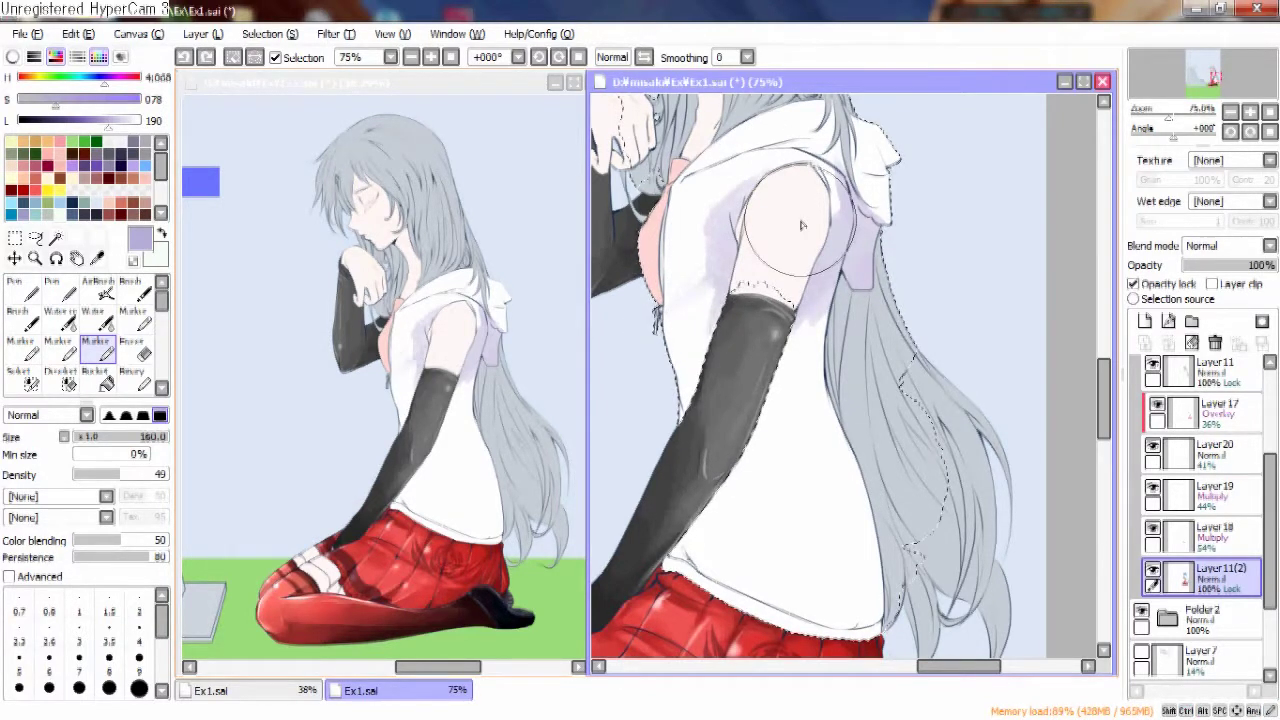
Remove the pink shirt at the chest from the selection with the size 20 Deselect brush.
left_click(62, 378)
key("bracketright")
key("bracketright")
key("bracketright")
key("bracketright")
key("bracketright")
key("bracketright")
key("bracketright")
key("bracketright")
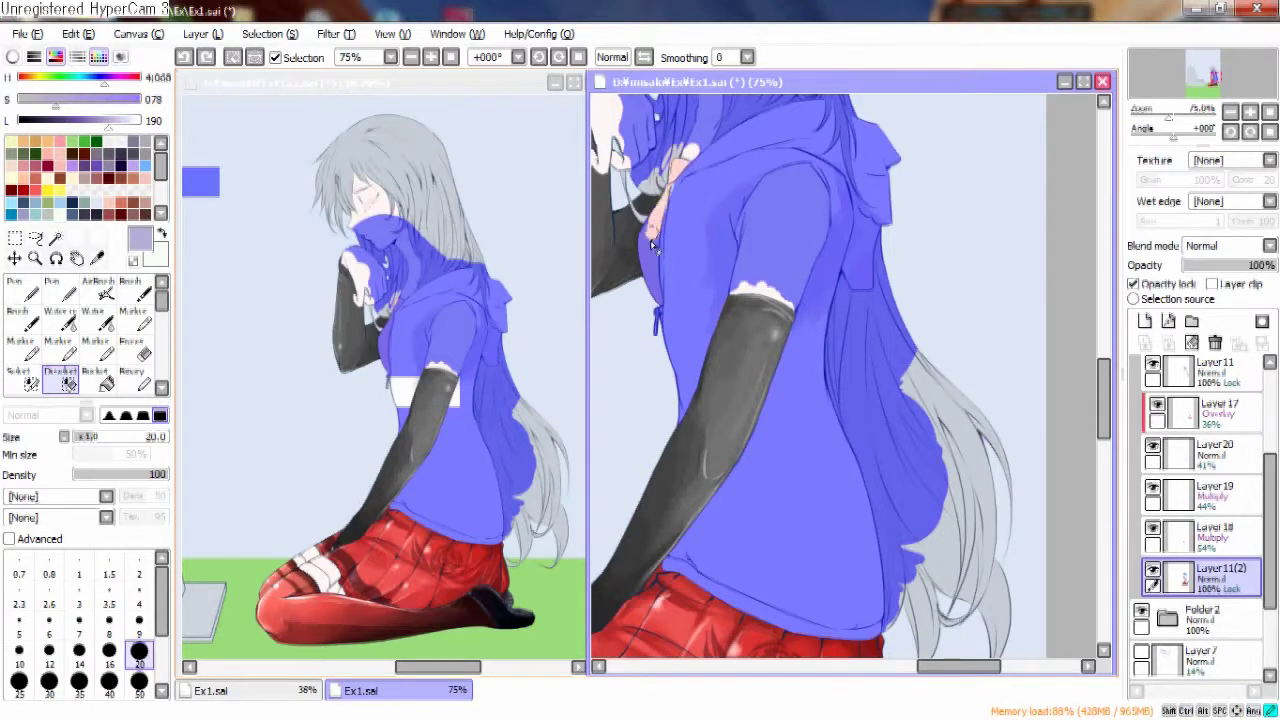
left_click_drag(657, 200, 697, 181)
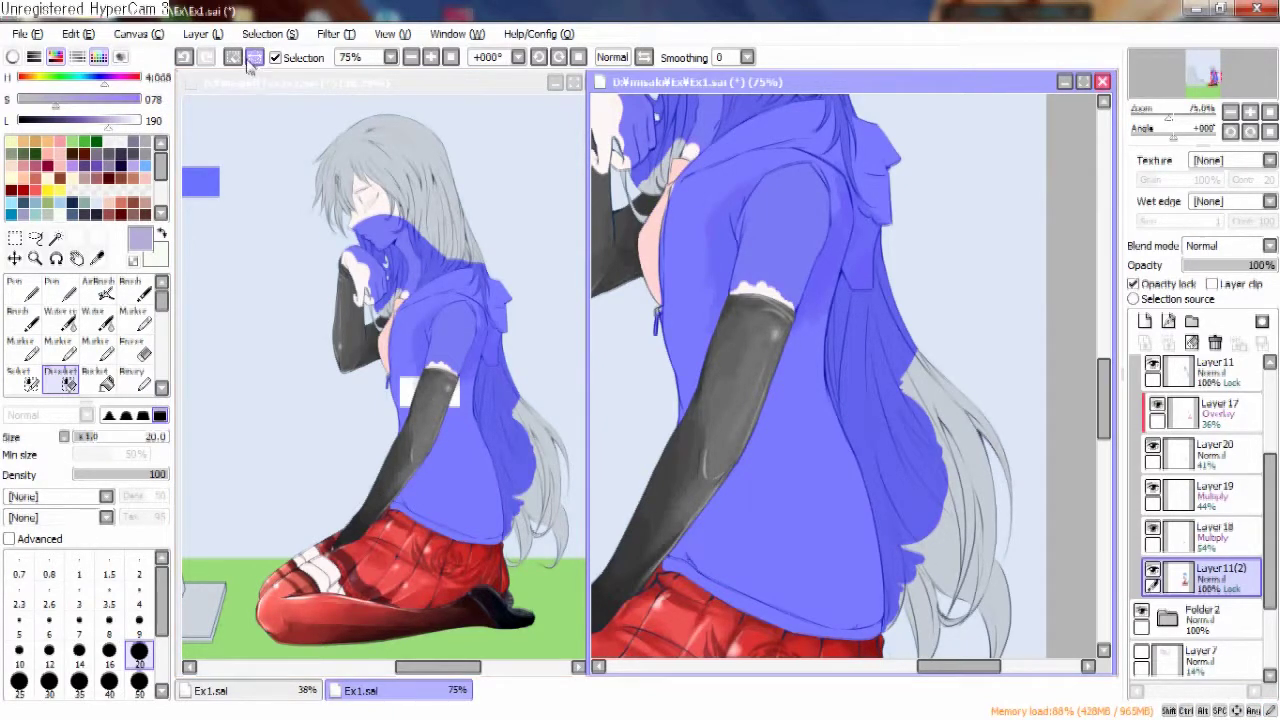
Extend the lavender shading over the hoodie's front, back and hood with the size 100 Marker.
left_click(26, 293)
left_click(62, 348)
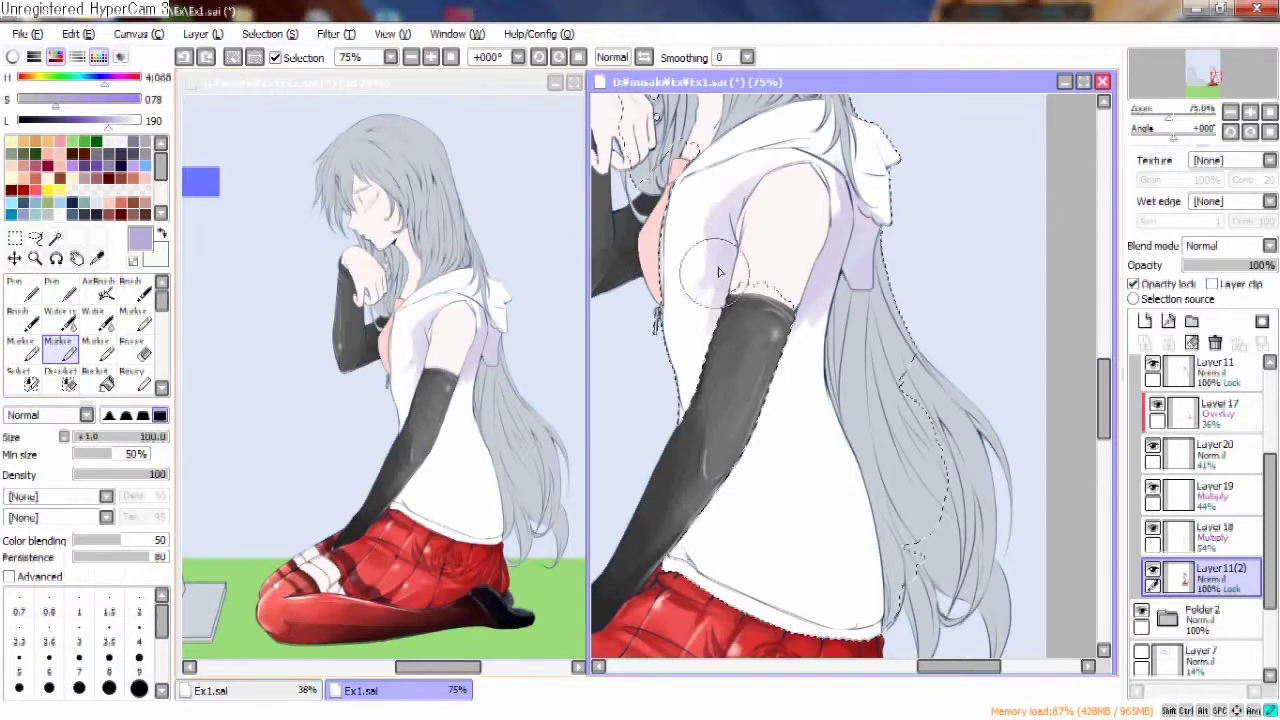
mouse_move(719, 272)
left_mouse_down()
mouse_move(701, 298)
mouse_move(672, 272)
mouse_move(688, 330)
mouse_move(825, 400)
mouse_move(772, 383)
mouse_move(725, 490)
mouse_move(749, 457)
mouse_move(660, 395)
mouse_move(687, 328)
mouse_move(757, 449)
mouse_move(720, 350)
mouse_move(762, 290)
mouse_move(810, 410)
mouse_move(900, 440)
mouse_move(900, 280)
mouse_move(942, 390)
mouse_move(896, 400)
mouse_move(870, 250)
mouse_move(700, 140)
left_mouse_up()
scroll(965, 388, "down", 1)
left_click_drag(965, 388, 987, 420)
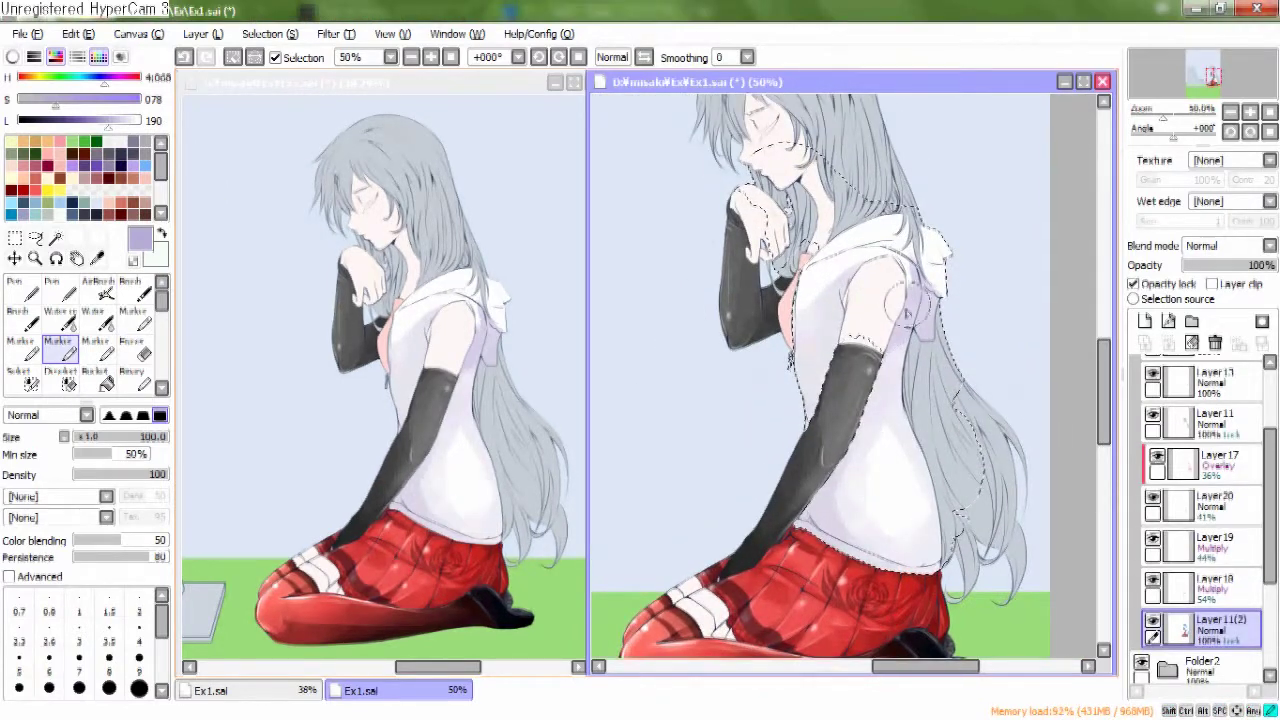
Shade the hoodie's back and lower hem in lavender with the size 40 Marker at density 100.
left_click(95, 345)
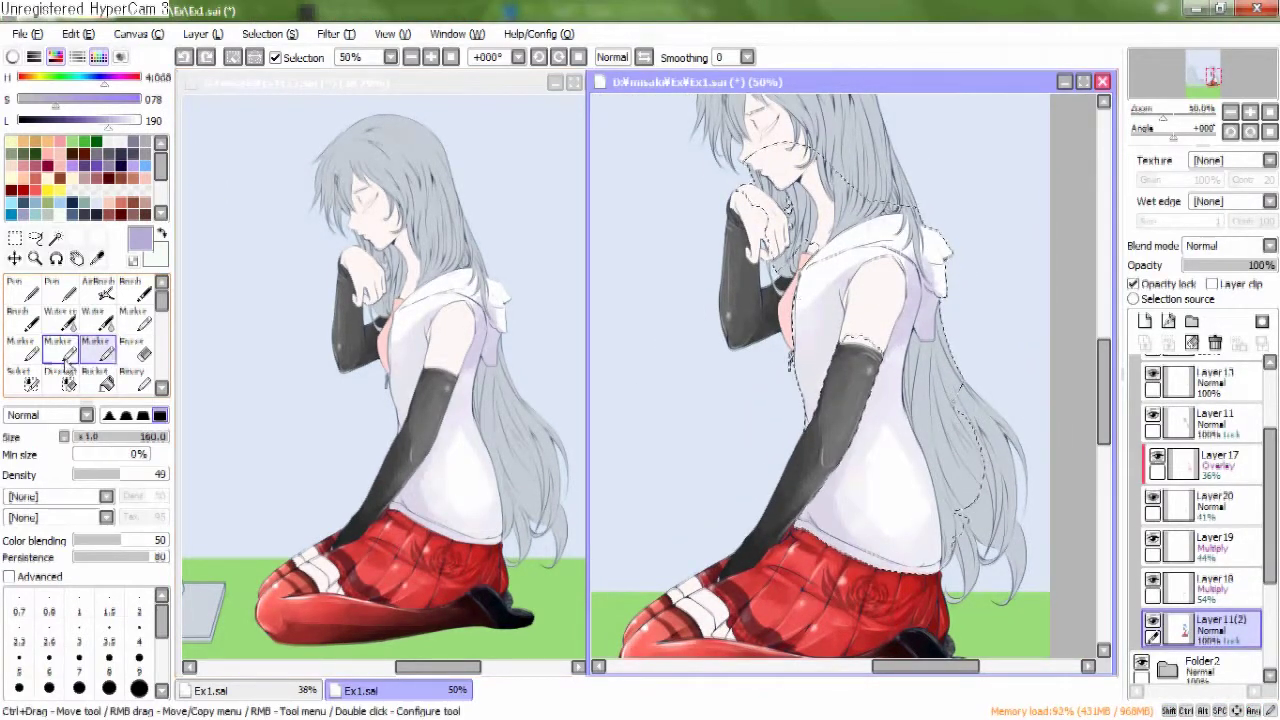
left_click(20, 345)
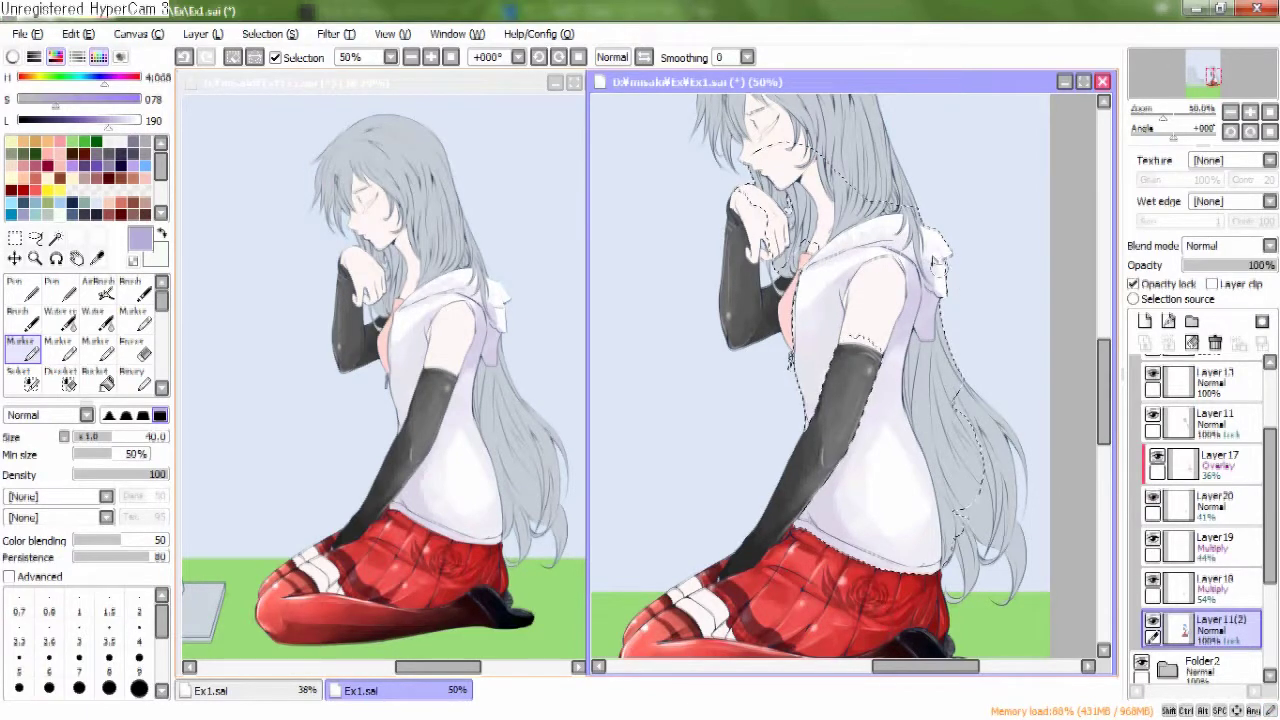
left_click_drag(914, 332, 900, 290)
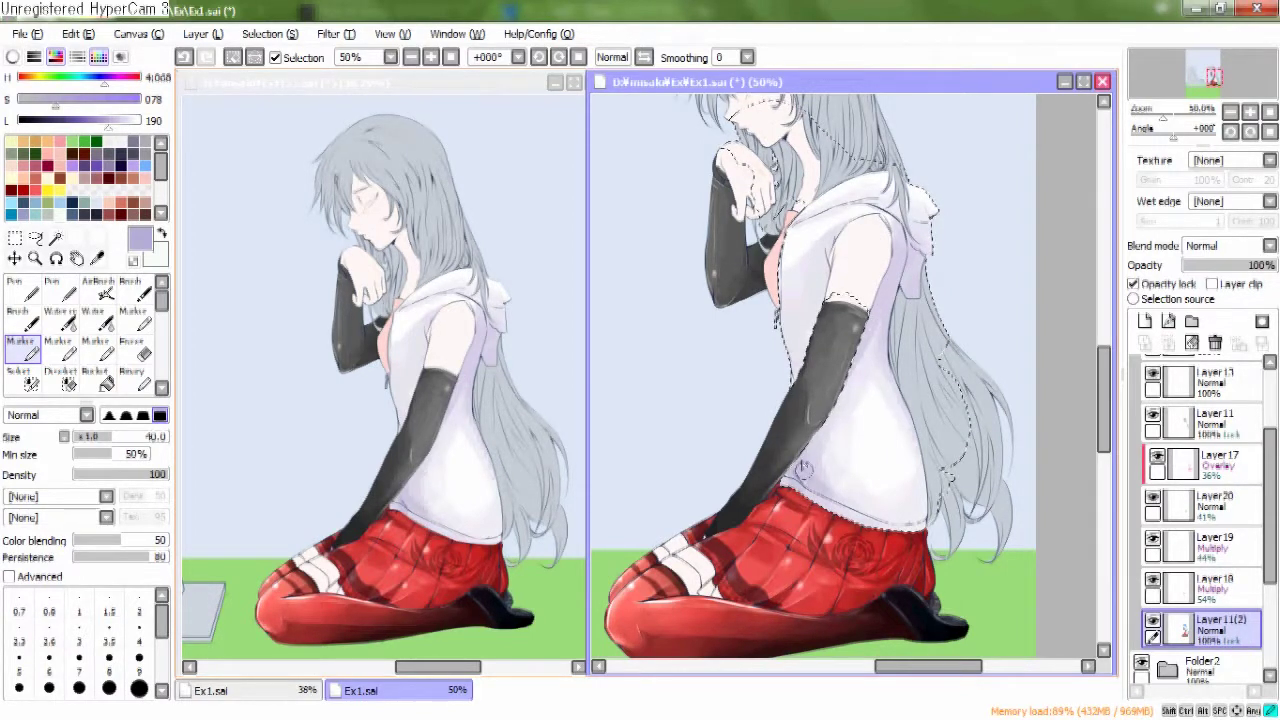
left_click_drag(893, 515, 953, 505)
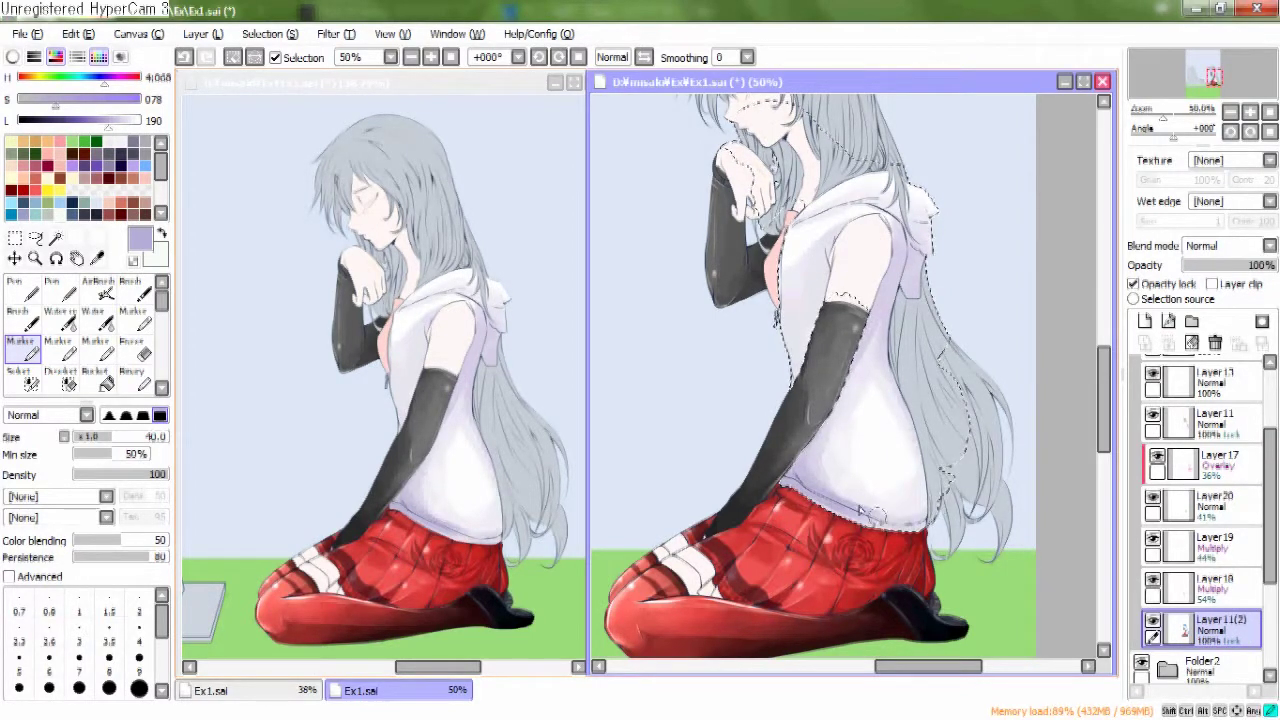
left_click_drag(913, 410, 856, 450)
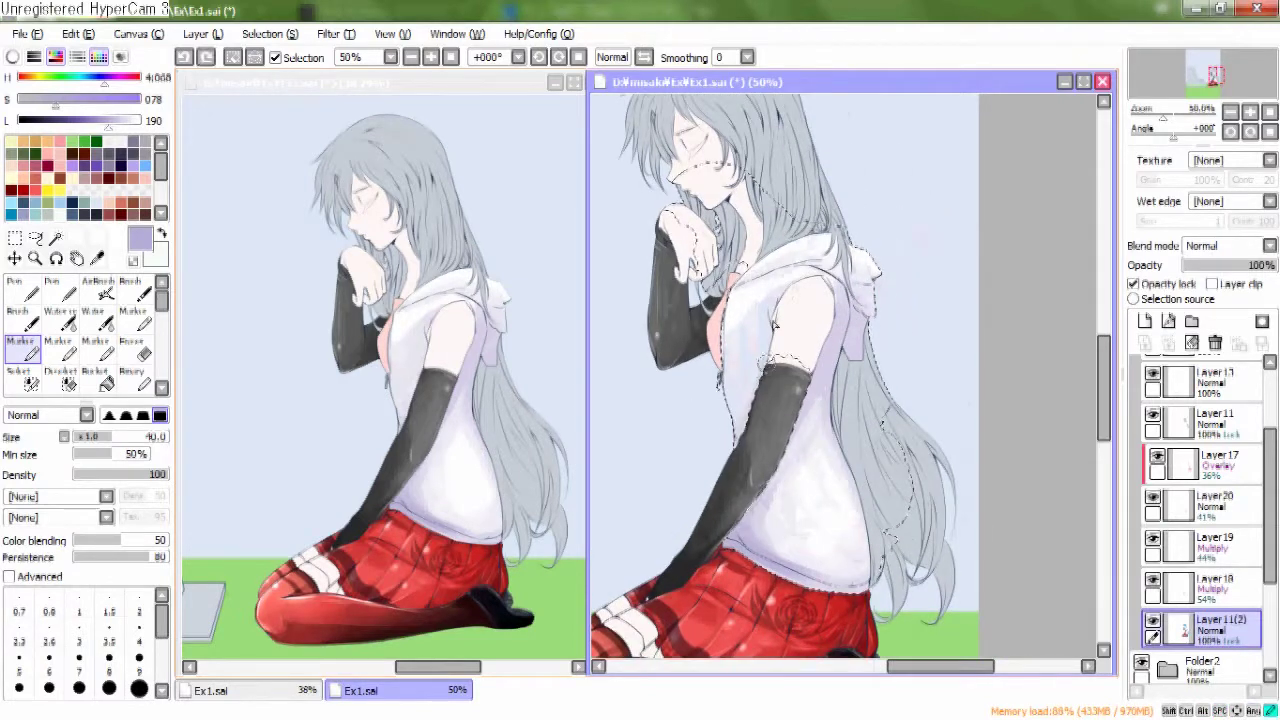
Refine the lavender shading on the hoodie's front between the zipper and the armhole, keeping the Marker at size 40.
key("ctrl+z")
key("ctrl+y")
key("ctrl+z")
key("ctrl+y")
key("bracketright")
key("bracketright")
key("bracketright")
key("bracketleft")
key("bracketleft")
key("bracketleft")
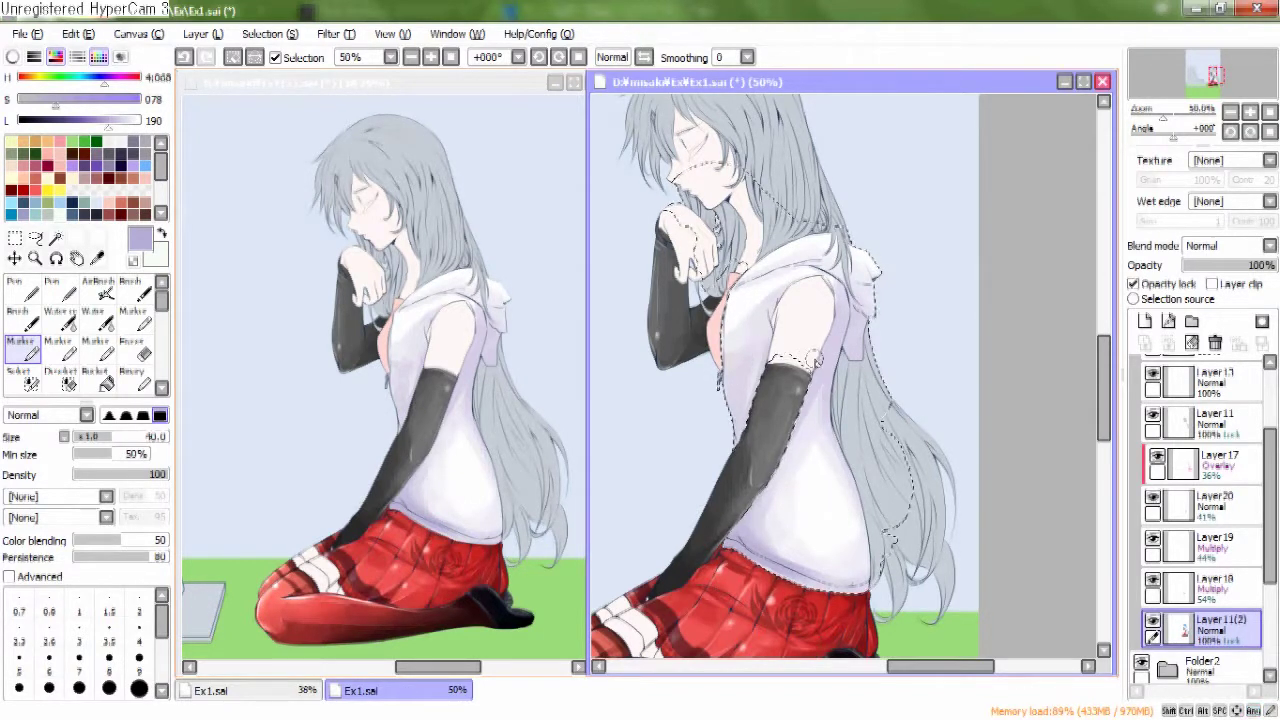
Shade the folds of the hood and the shoulder area with the Marker reduced to size 30.
scroll(740, 270, "up", 2)
key("bracketleft")
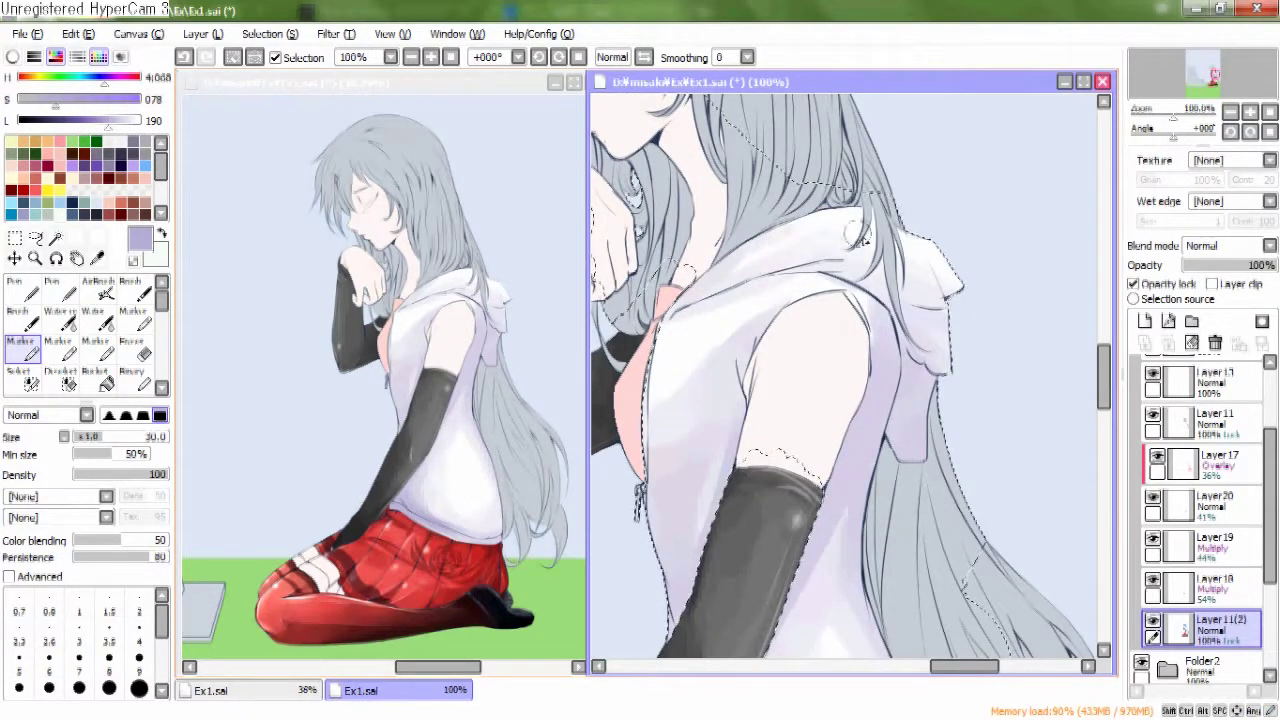
mouse_move(905, 465)
left_mouse_down()
mouse_move(900, 395)
mouse_move(950, 300)
mouse_move(942, 400)
mouse_move(930, 310)
mouse_move(946, 298)
left_mouse_up()
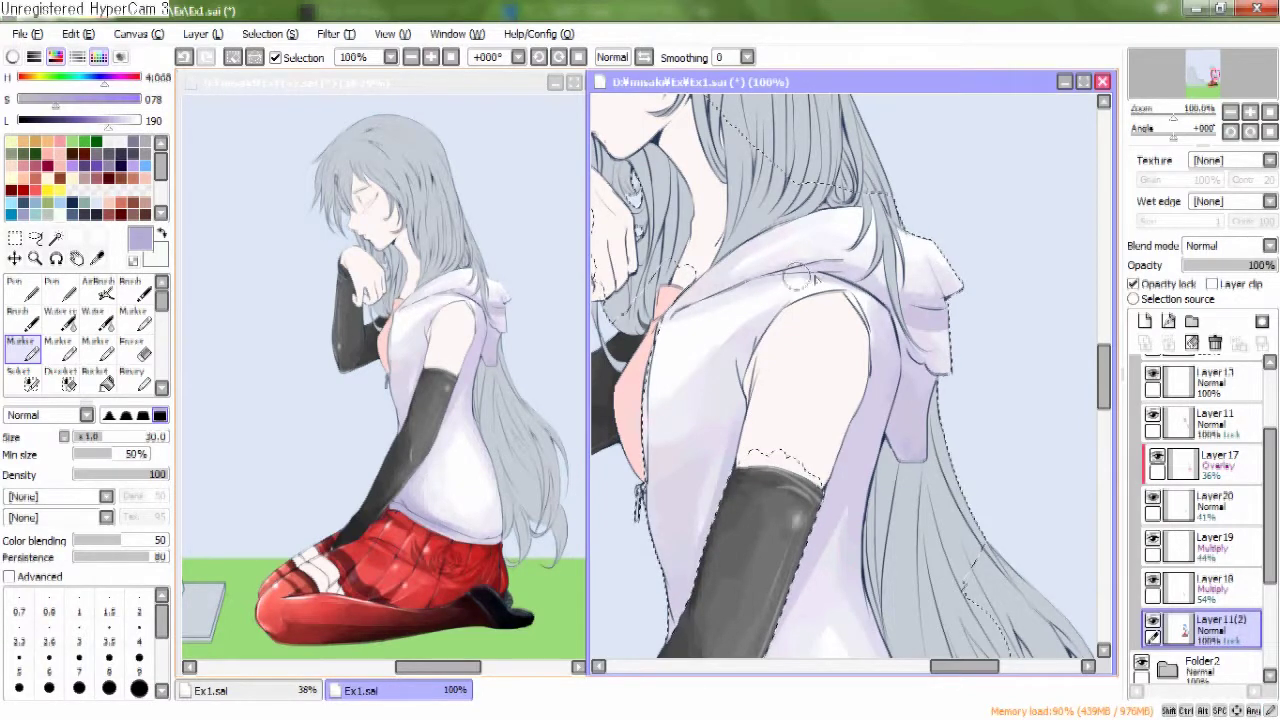
scroll(913, 355, "down", 5)
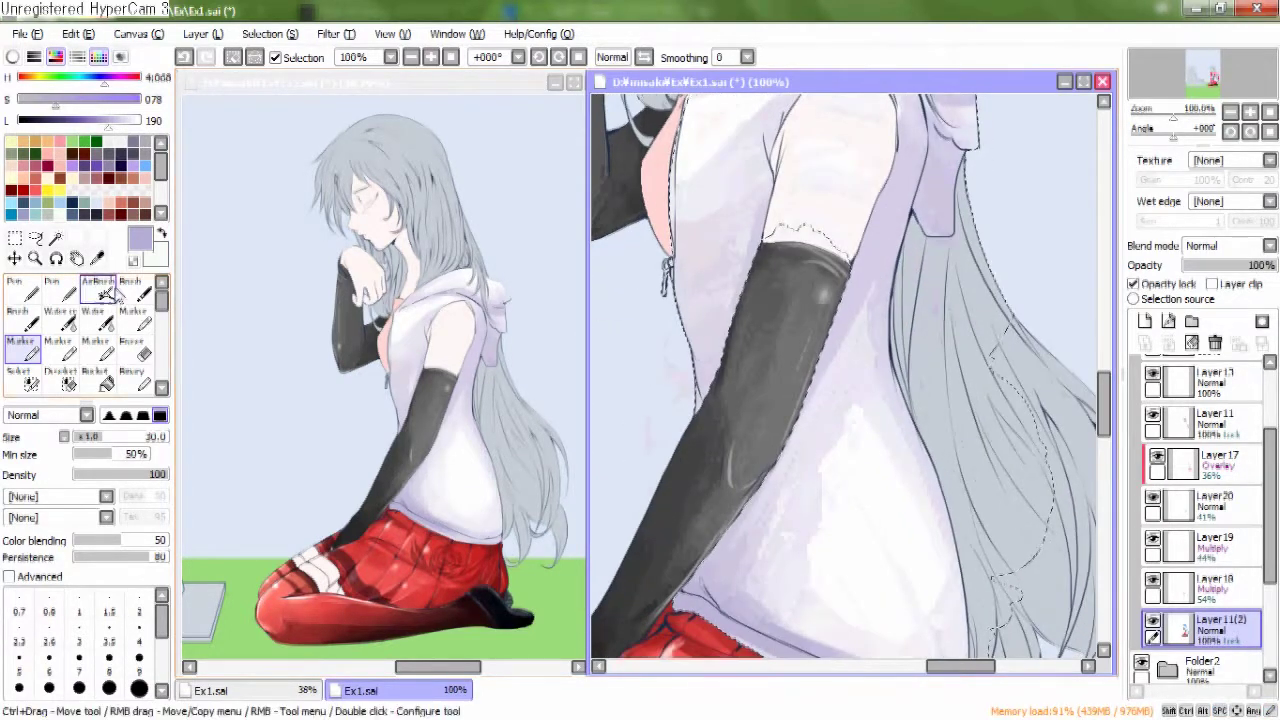
Shade the hoodie beside the sleeve in grey-lavender (saturation 30, luminance 158) using the size 16 Marker and the size 60 Water brush.
left_click(97, 287)
left_click_drag(101, 124, 93, 124)
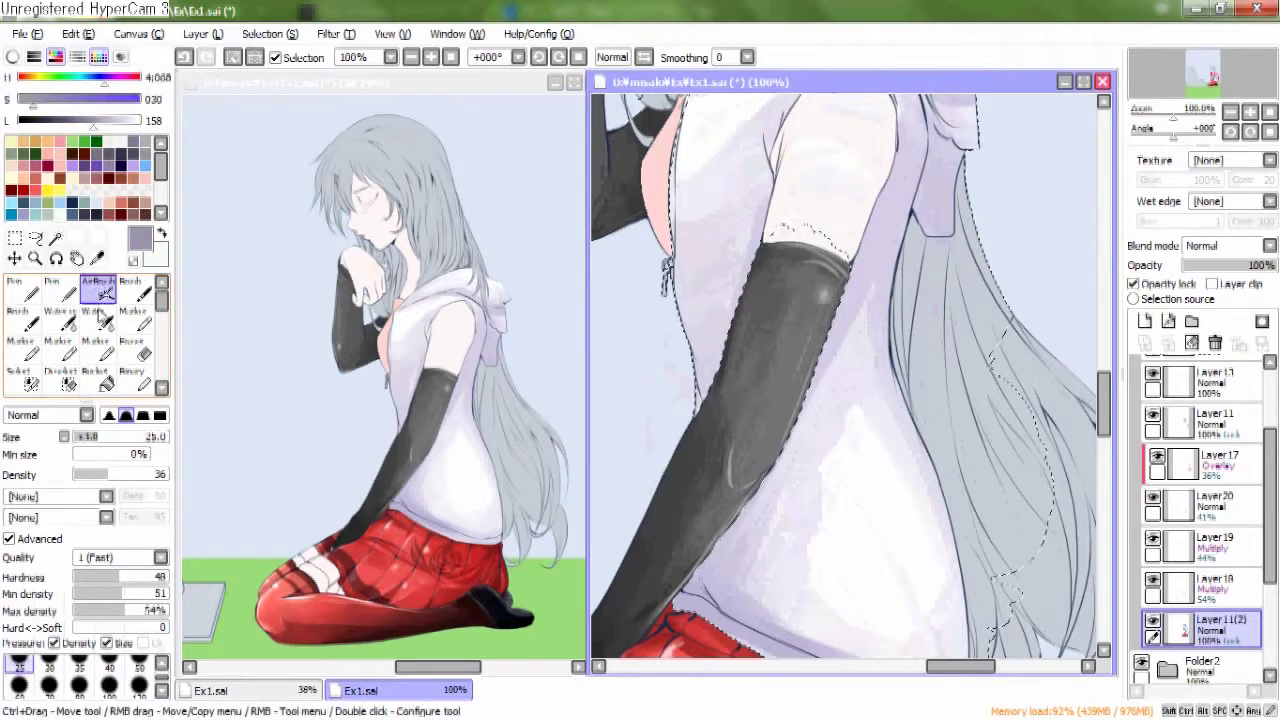
left_click(133, 318)
mouse_move(845, 325)
left_mouse_down()
mouse_move(825, 345)
mouse_move(862, 216)
mouse_move(837, 354)
mouse_move(785, 445)
left_mouse_up()
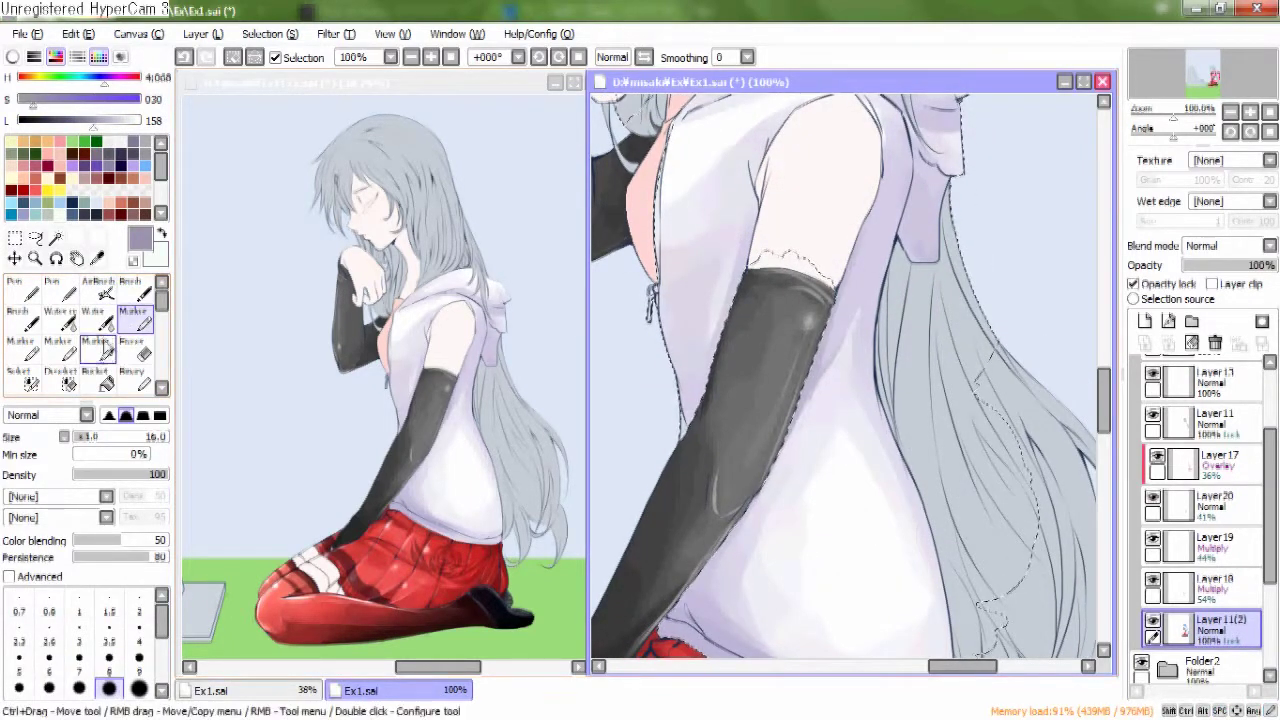
key("w")
scroll(928, 262, "down", 5)
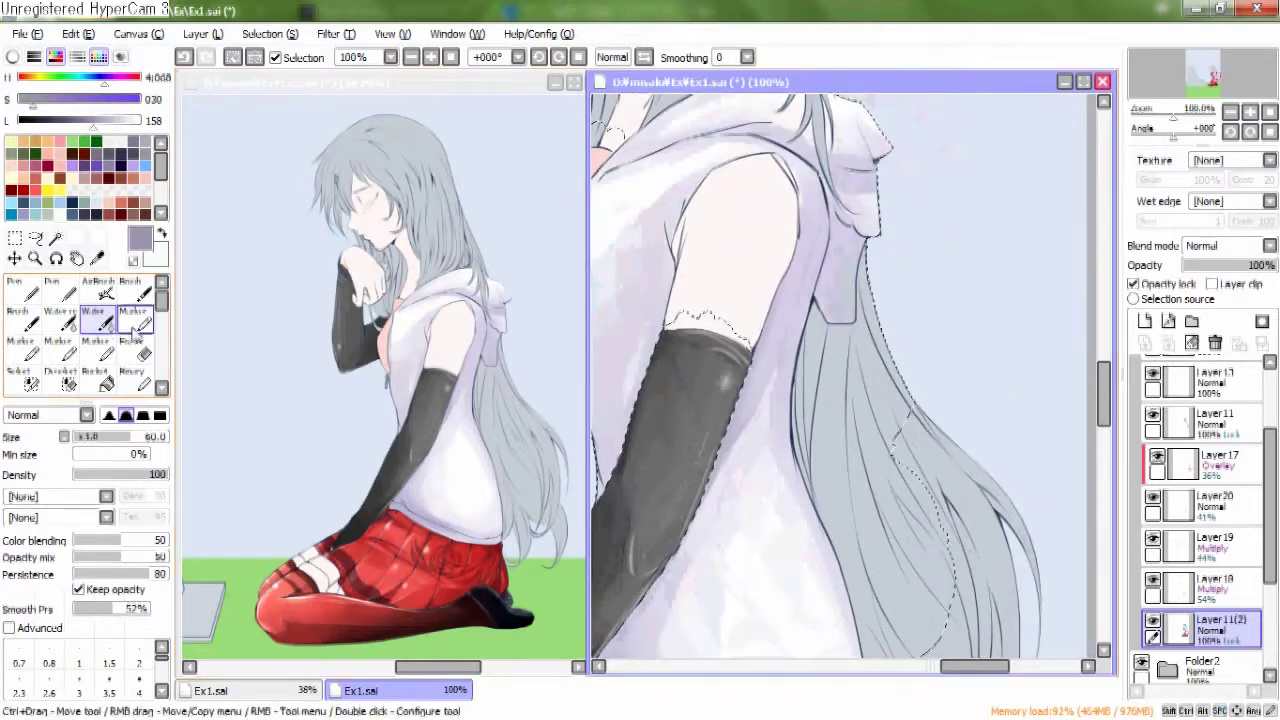
Shade the hoodie's lower edge above the skirt with the size 16 Marker and blend it with the size 60 Water brush.
key("m")
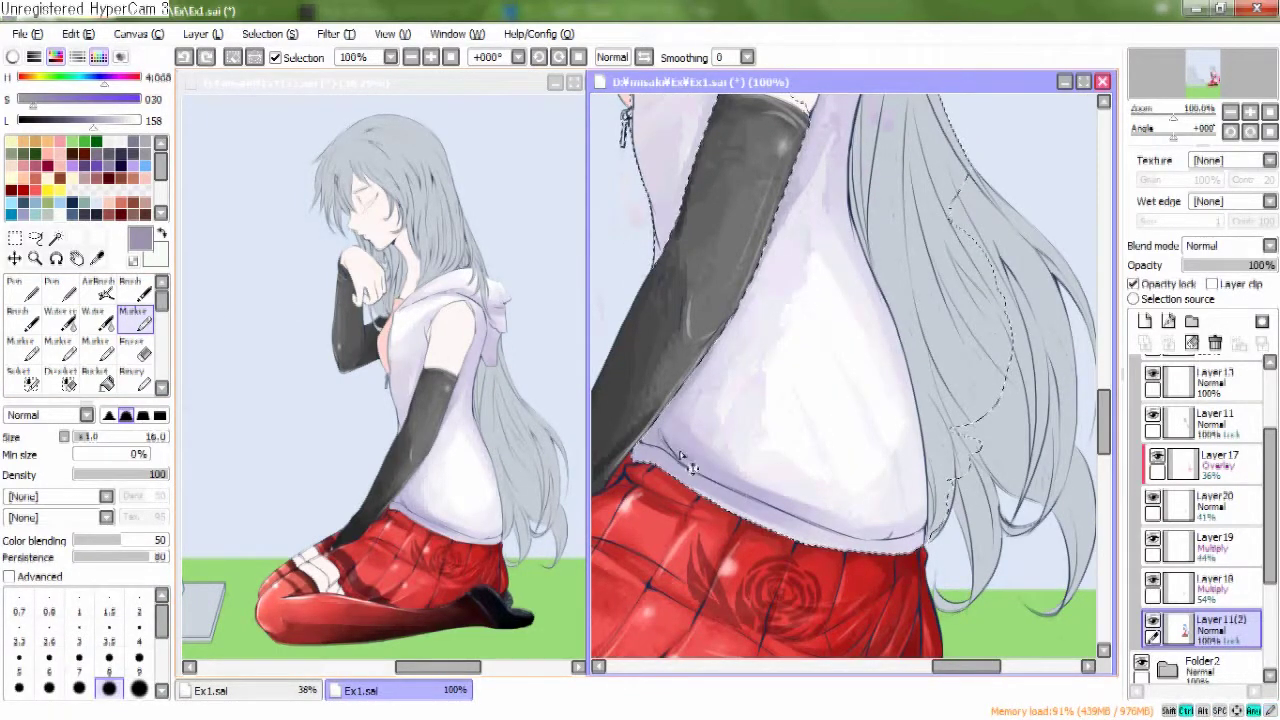
mouse_move(899, 511)
left_mouse_down()
mouse_move(908, 397)
mouse_move(921, 373)
mouse_move(927, 494)
mouse_move(897, 366)
left_mouse_up()
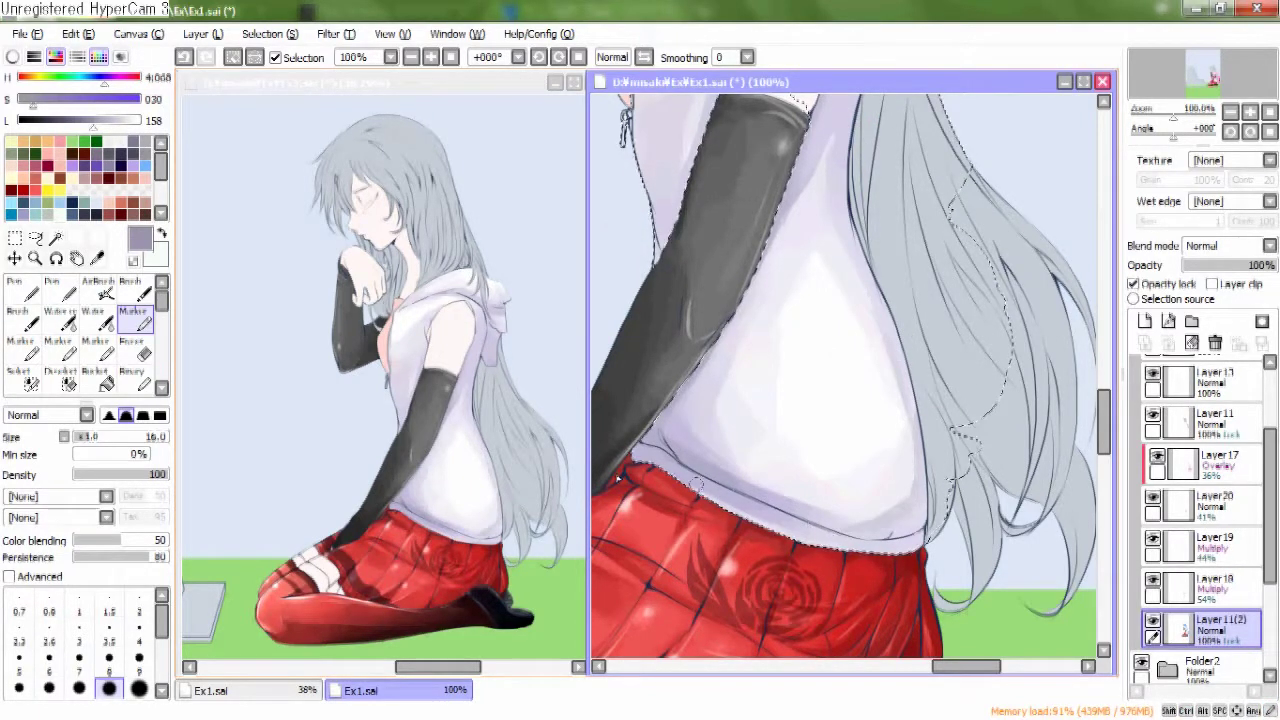
left_click(93, 316)
scroll(912, 503, "up", 6)
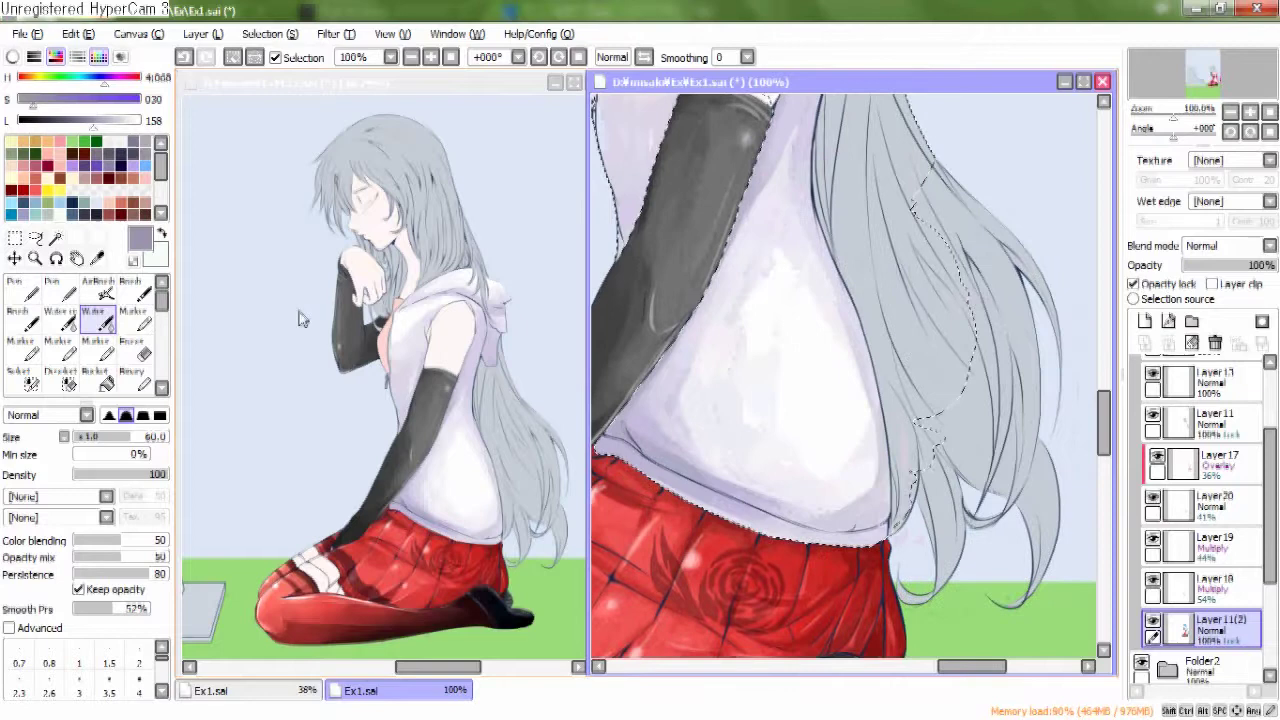
Paint grey-lavender folds around the armhole with the size 16 Marker and soften them with the size 60 Water brush.
left_click(97, 284)
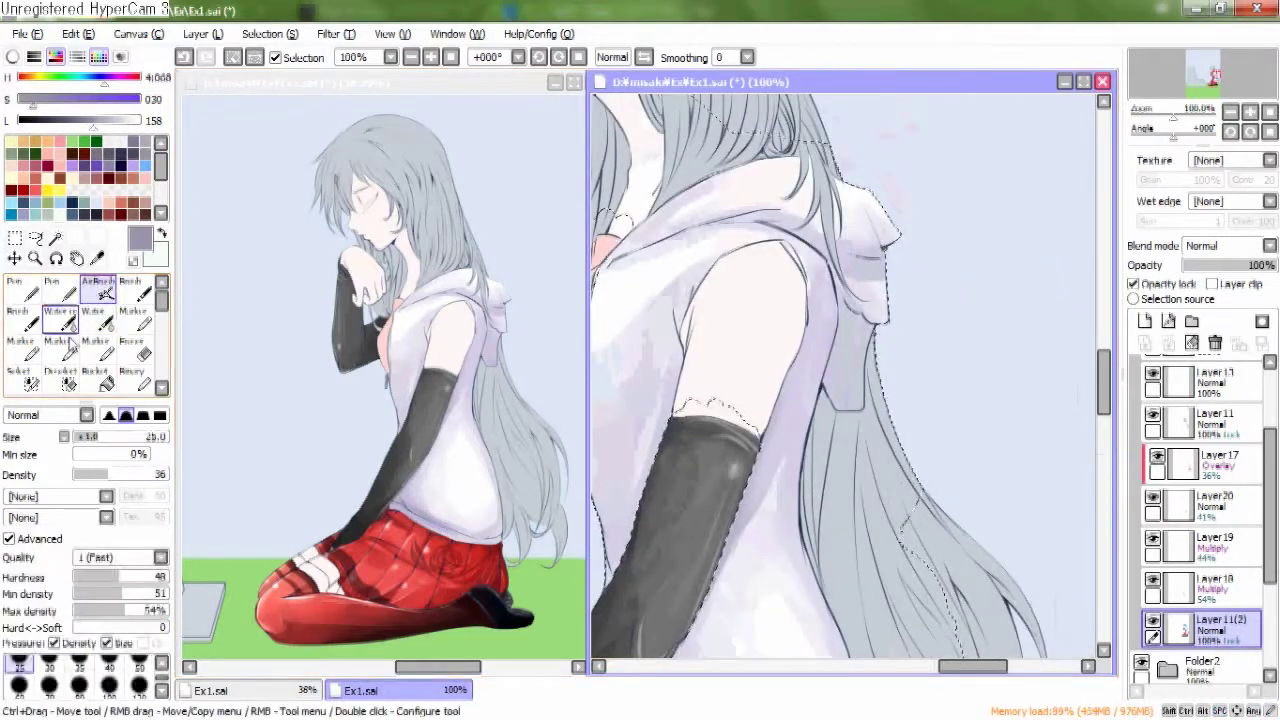
left_click(57, 345)
left_click(133, 316)
left_click_drag(615, 595, 635, 622)
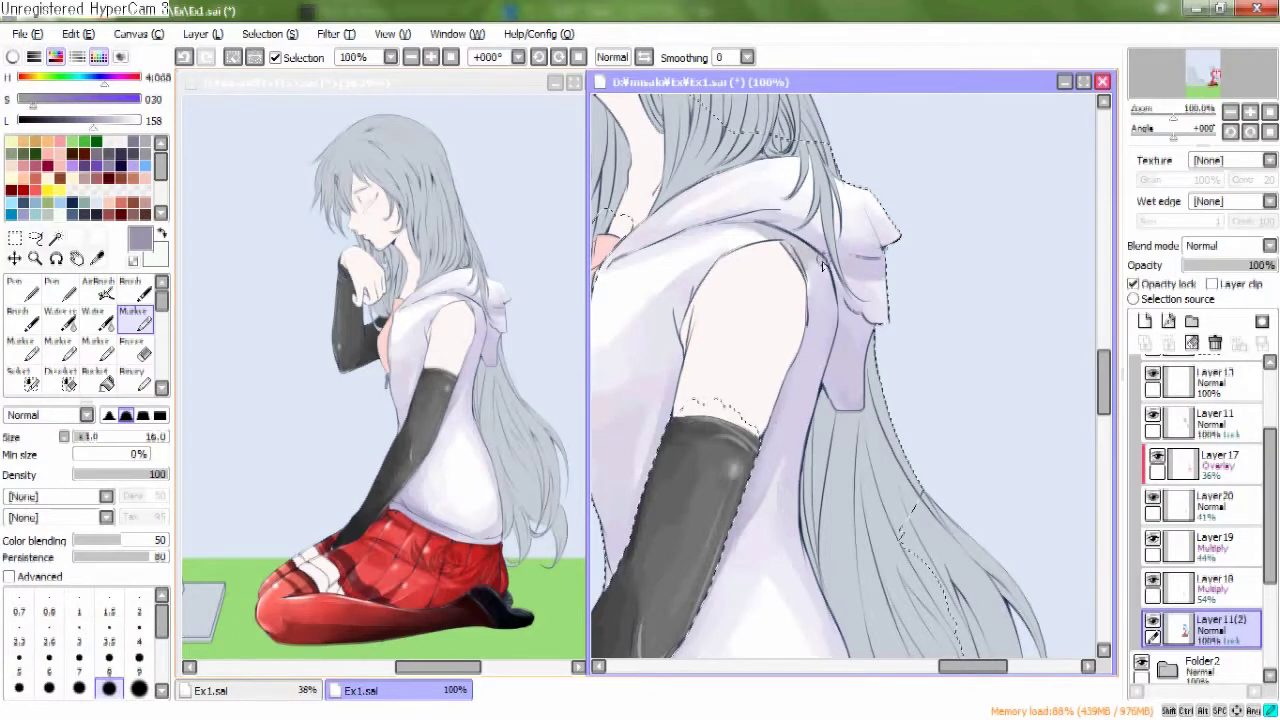
left_click_drag(828, 300, 978, 250)
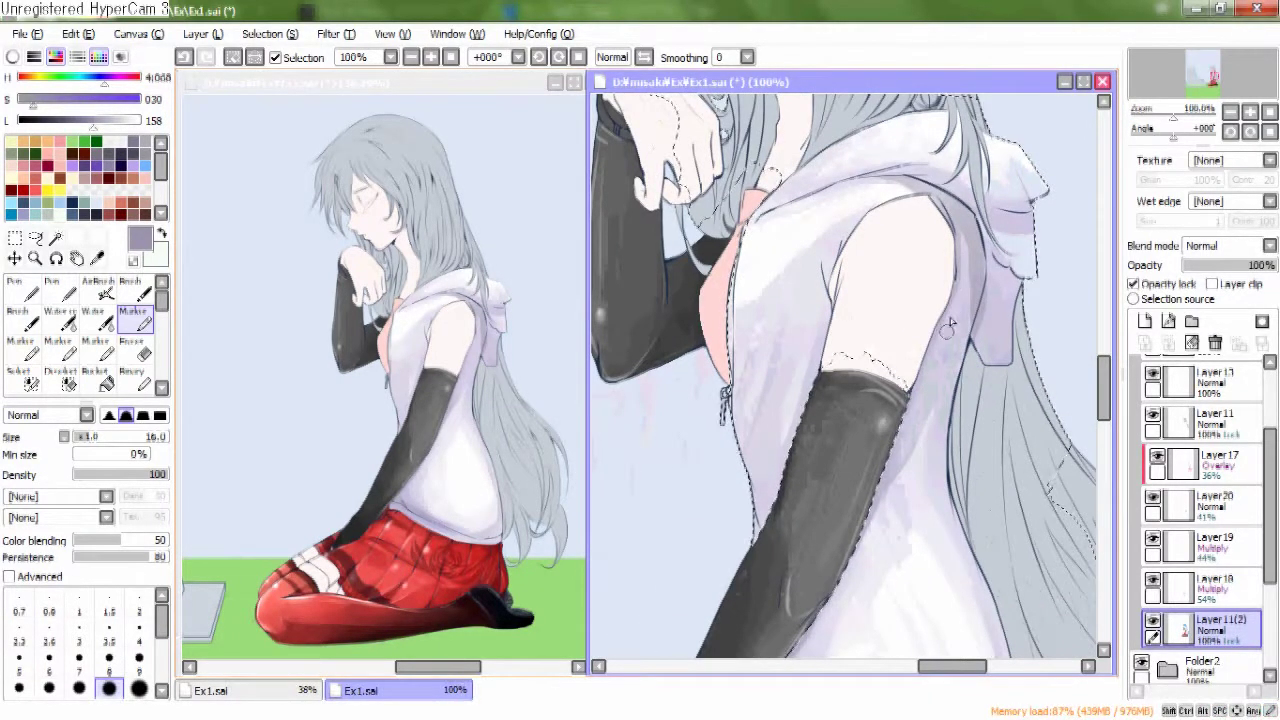
left_click_drag(906, 210, 986, 235)
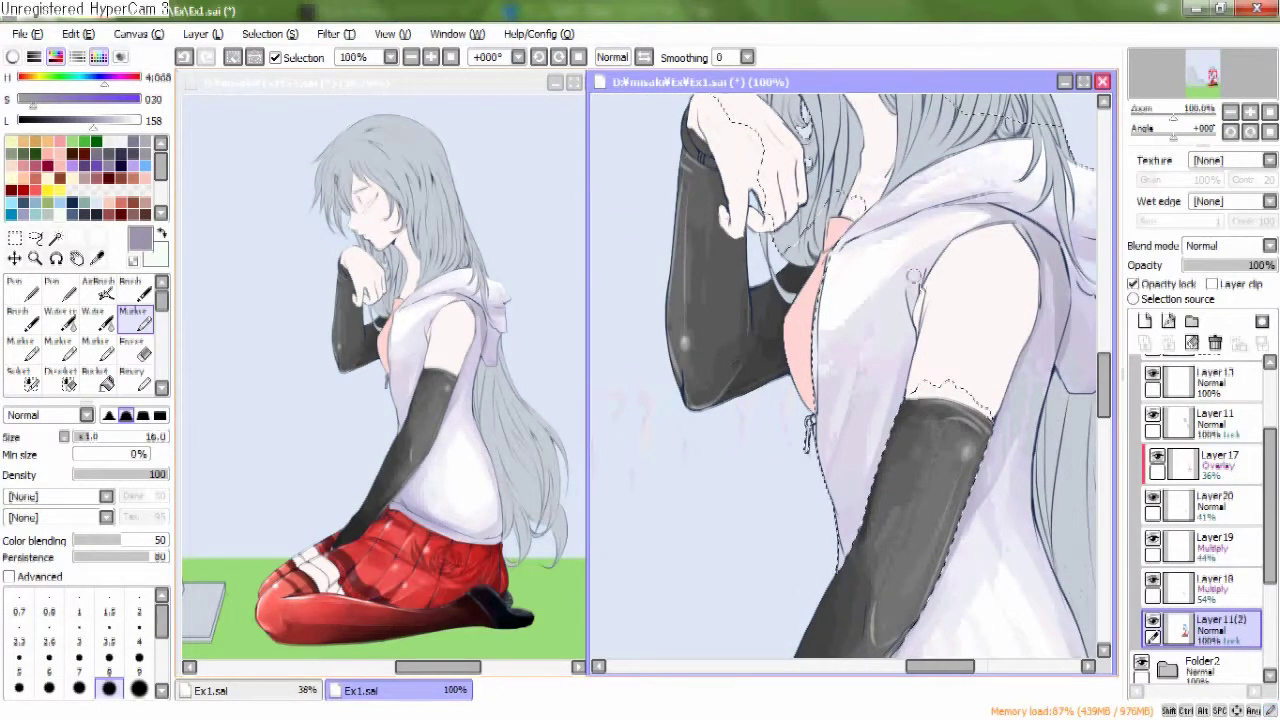
mouse_move(972, 293)
left_mouse_down()
mouse_move(1000, 265)
mouse_move(1010, 295)
left_mouse_up()
left_click(92, 318)
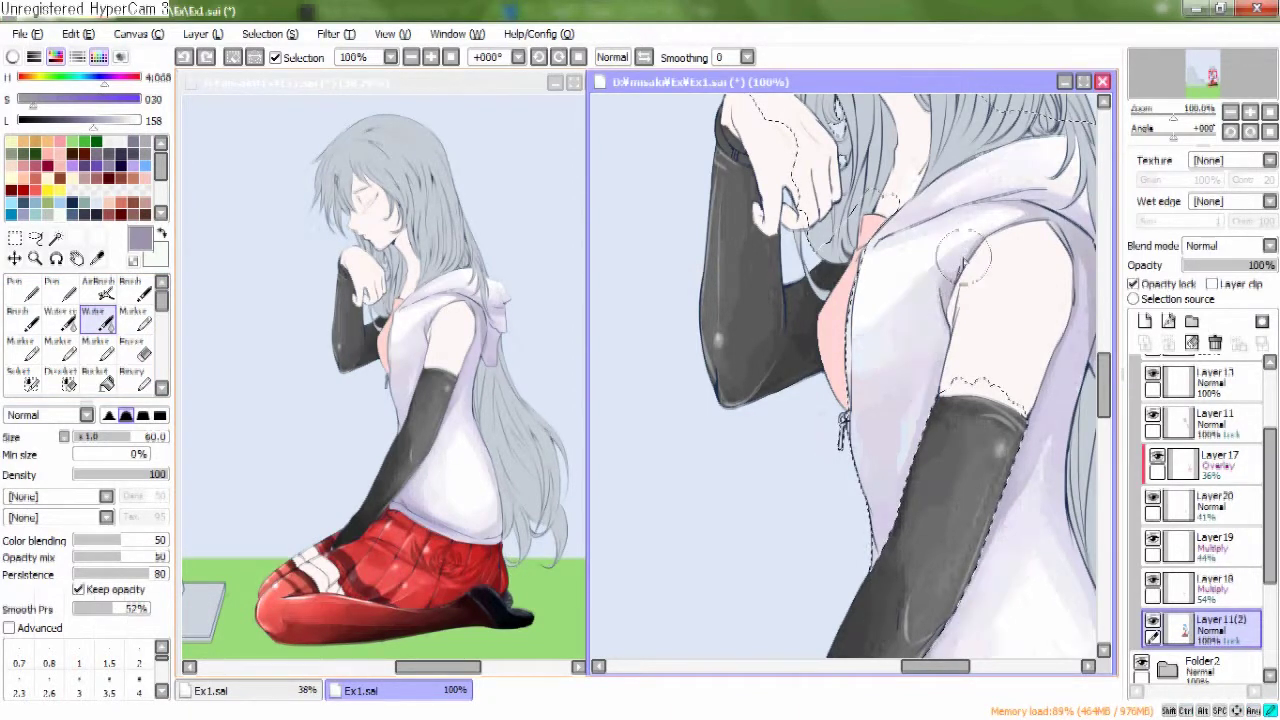
scroll(1014, 243, "right", 1)
Add a fold shadow on the hoodie's front near the zipper with the size 25 AirBrush and blend it with the Water brush.
left_click(98, 289)
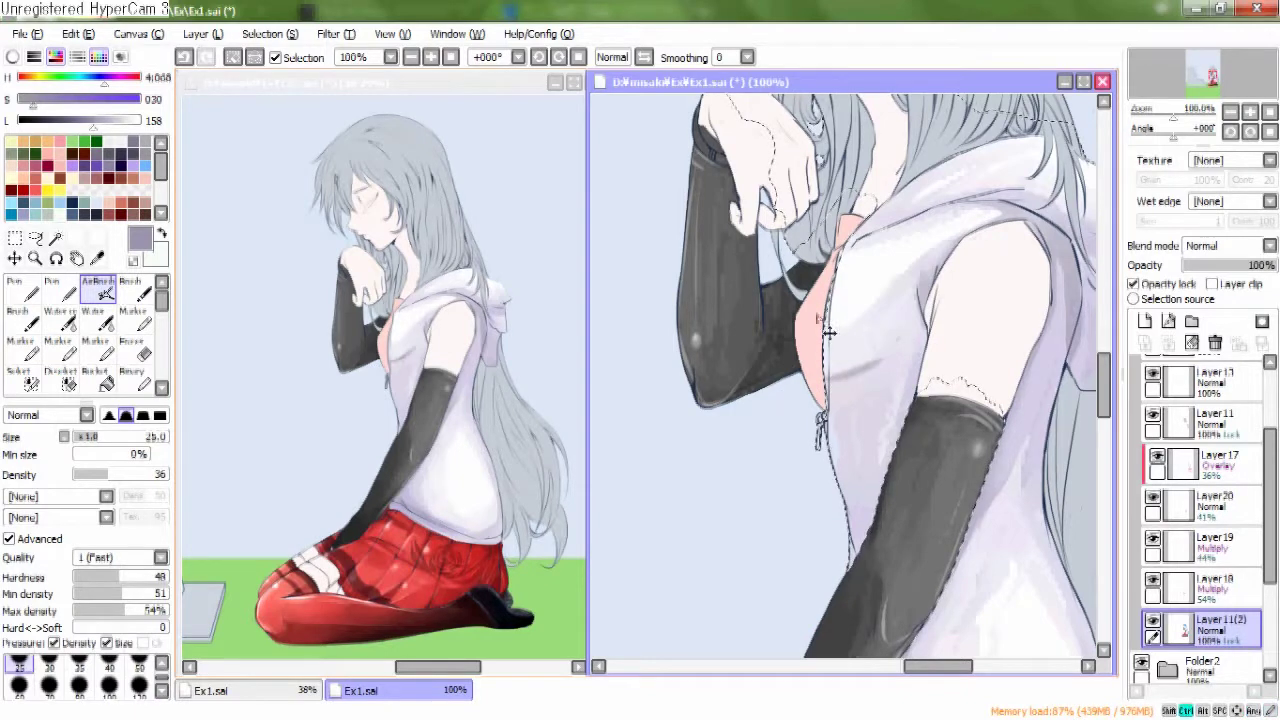
left_click_drag(828, 346, 830, 377)
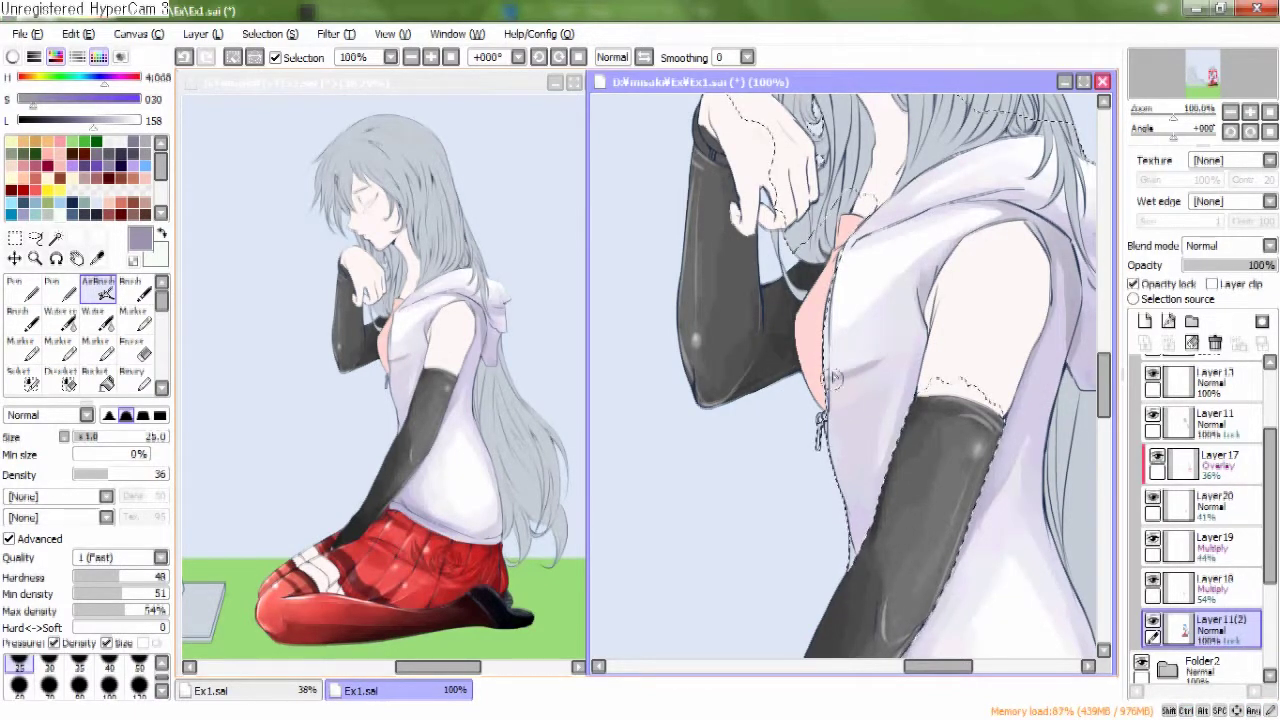
left_click(92, 318)
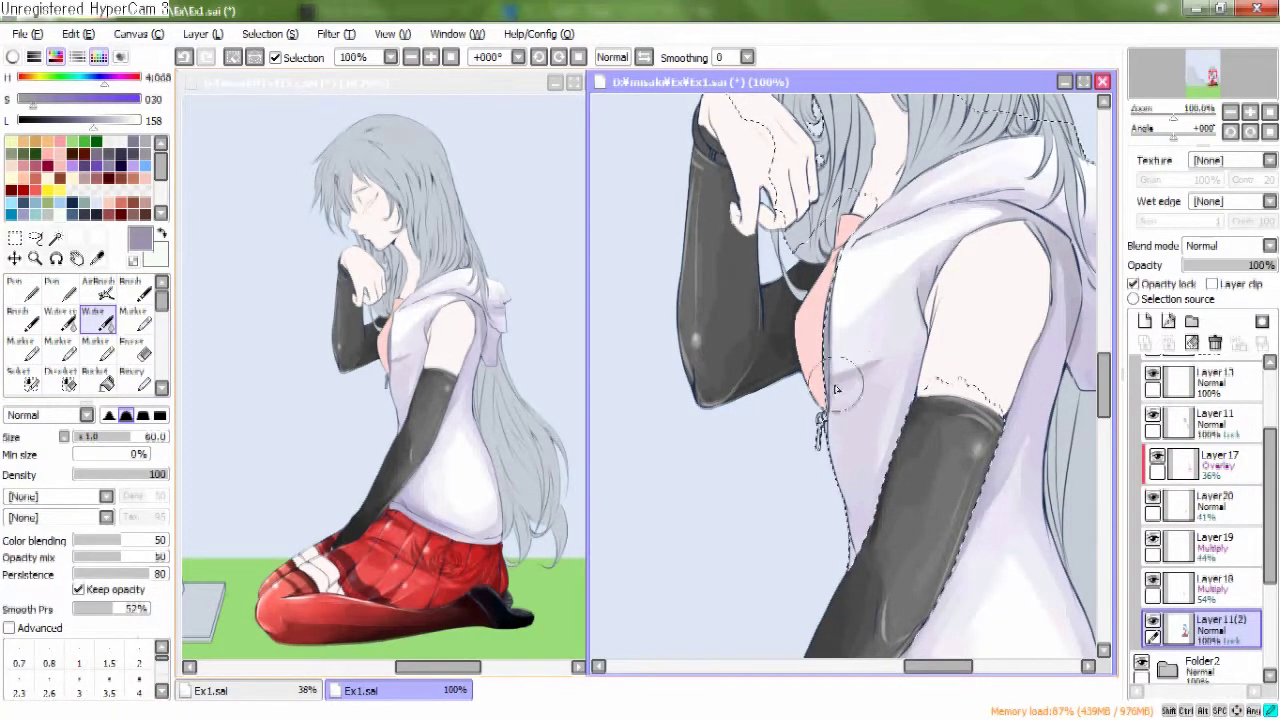
left_click(95, 348)
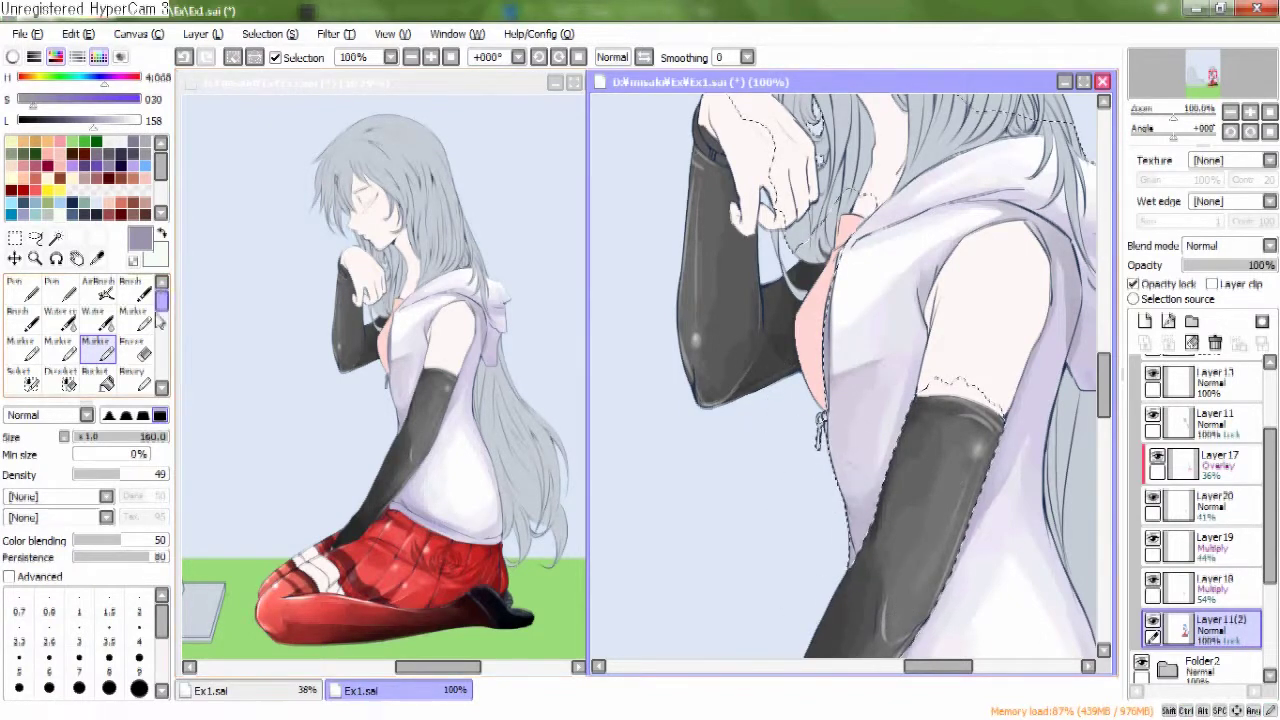
Deepen the shadows along the zipper and beside the sleeve with the AirBrush at luminance 104, blending with the size 60 Water brush.
key("v")
scroll(866, 503, "up", 1)
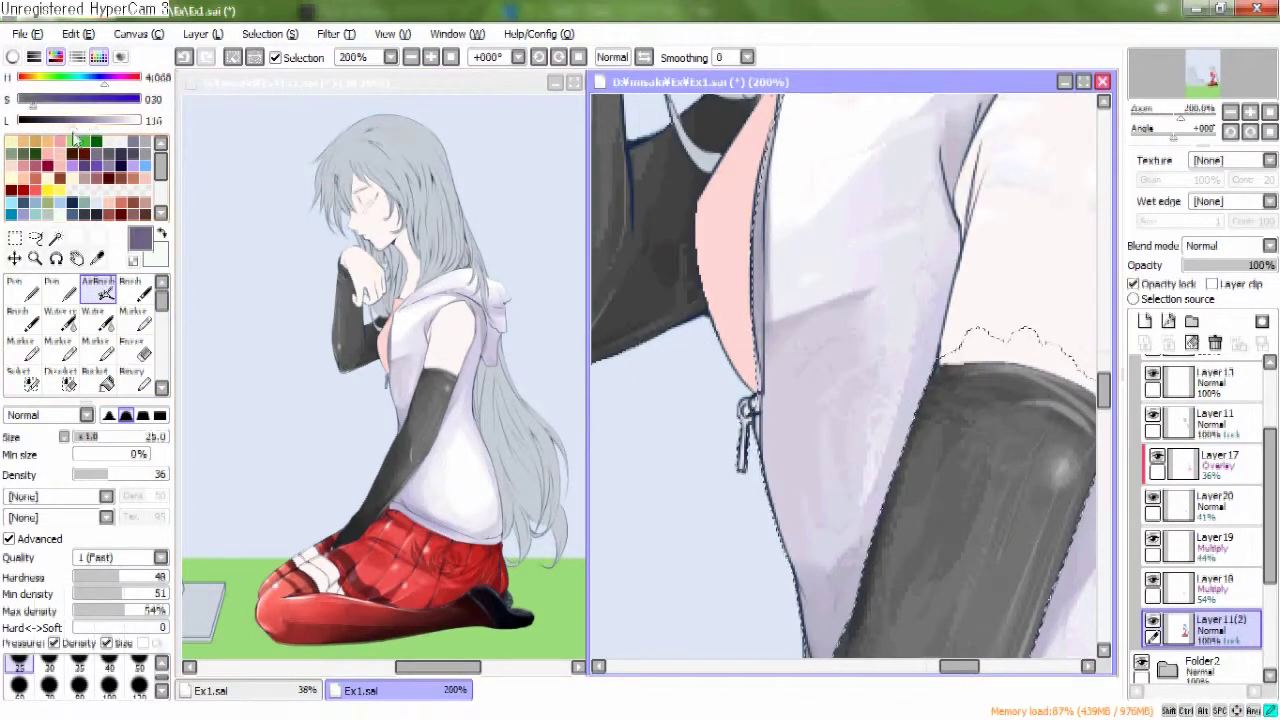
scroll(783, 240, "up", 1)
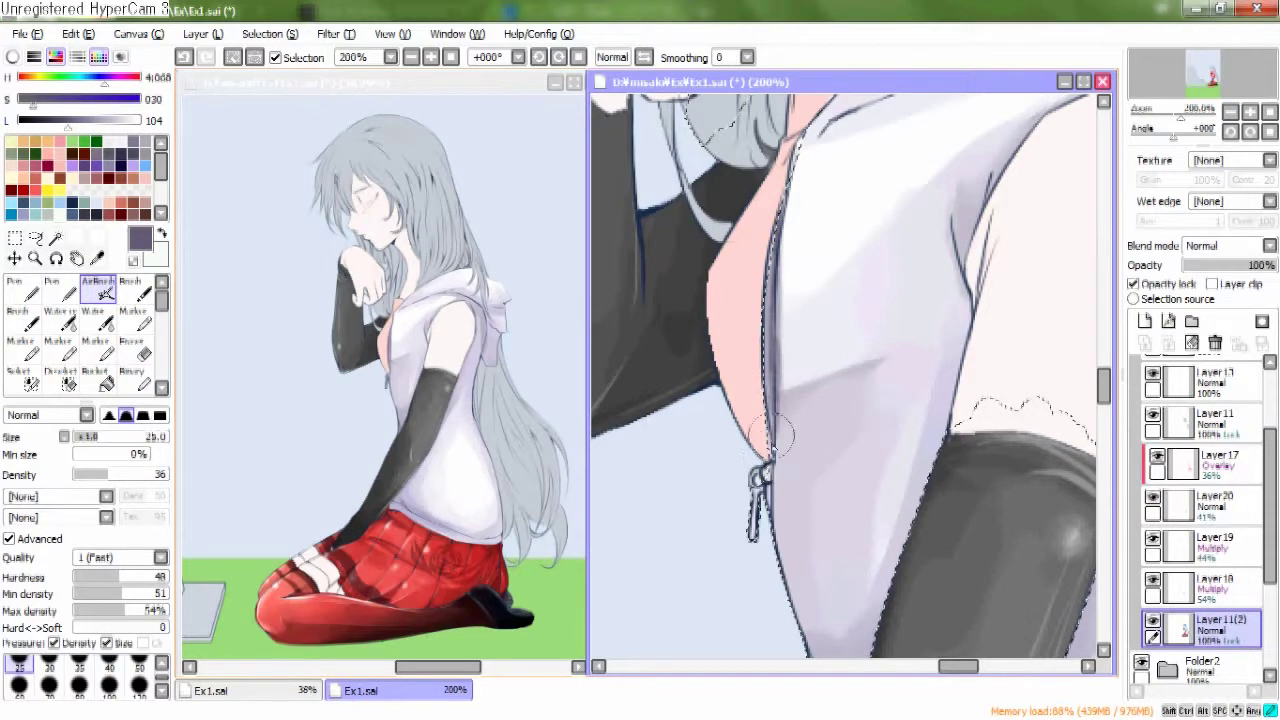
left_click_drag(770, 410, 677, 151)
left_click_drag(755, 357, 806, 500)
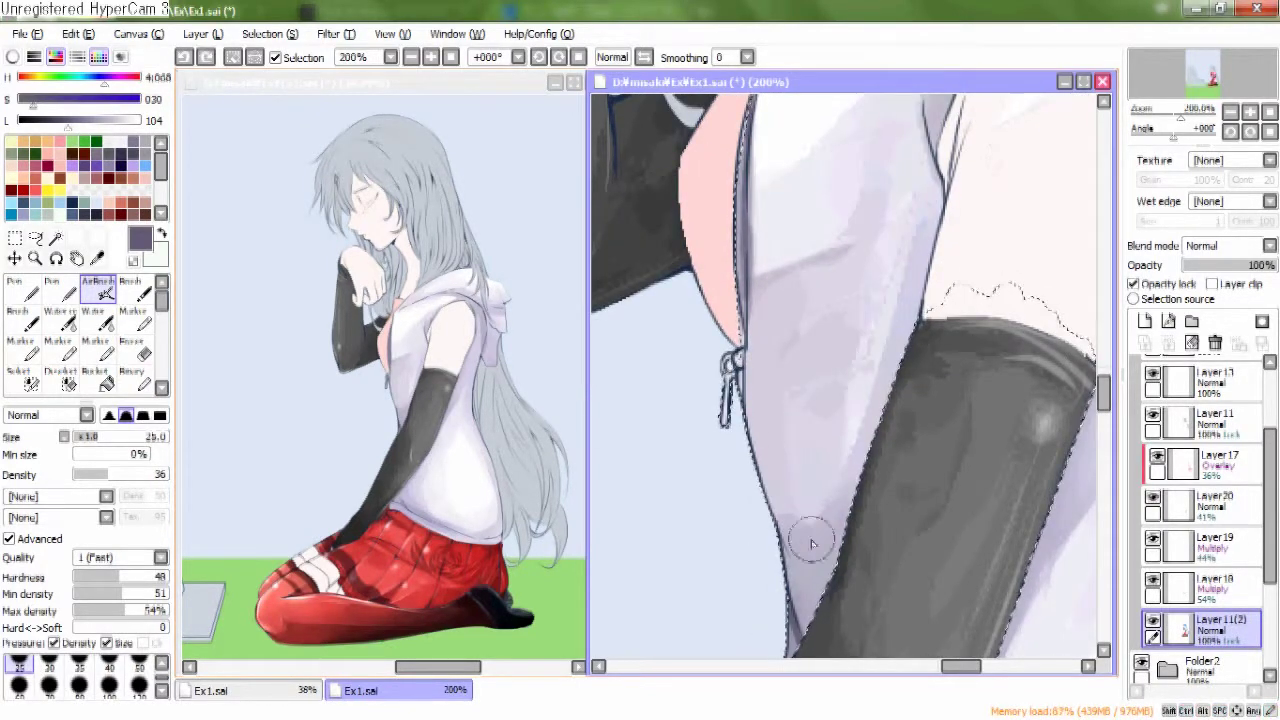
left_click(93, 316)
mouse_move(795, 540)
left_mouse_down()
mouse_move(824, 556)
mouse_move(802, 551)
mouse_move(864, 502)
mouse_move(820, 532)
mouse_move(754, 483)
mouse_move(810, 550)
mouse_move(871, 514)
left_mouse_up()
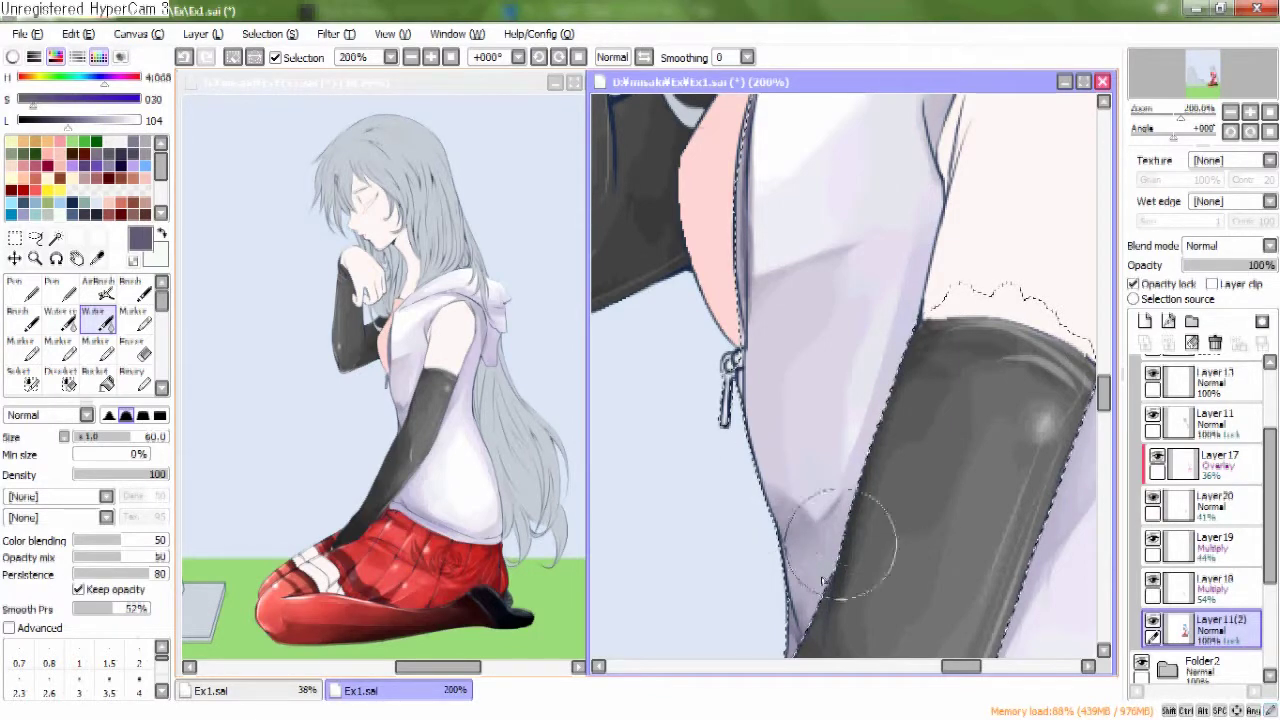
Darken the hoodie's hanging flap behind the arm with the size 160 Marker at density 49.
scroll(825, 518, "down", 3)
left_click_drag(928, 247, 808, 307)
left_click(100, 295)
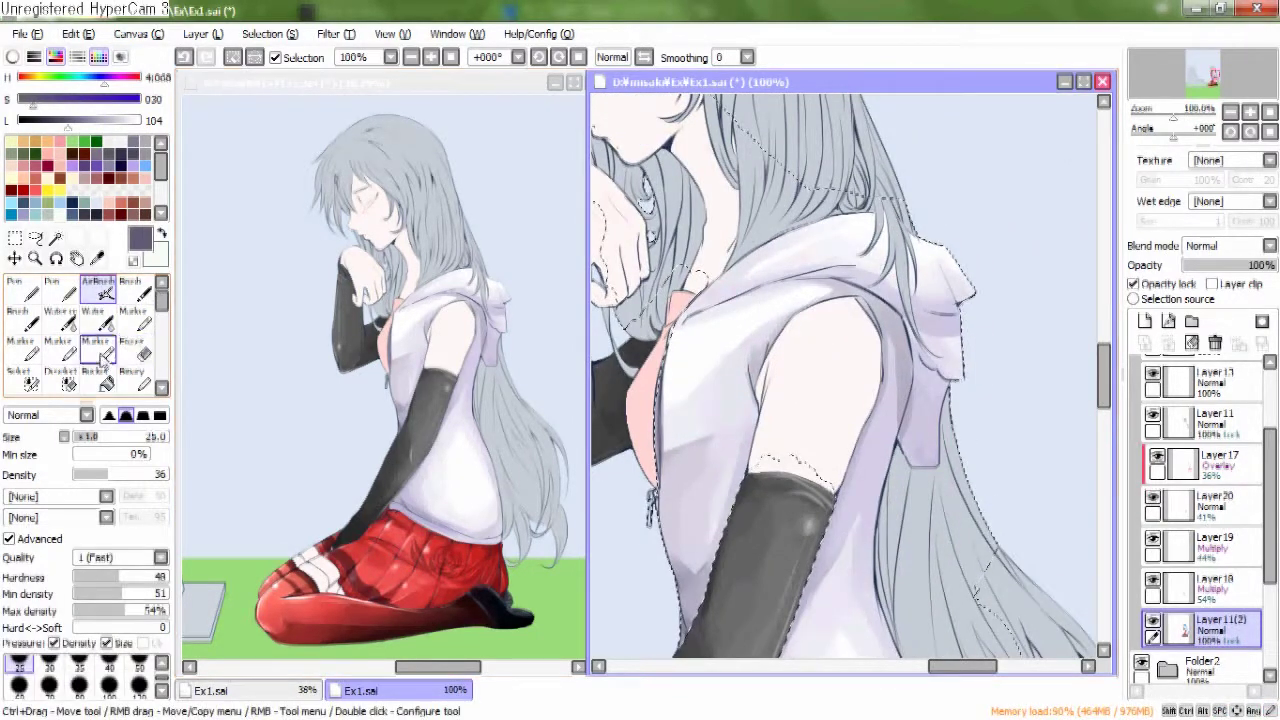
key("ctrl+z")
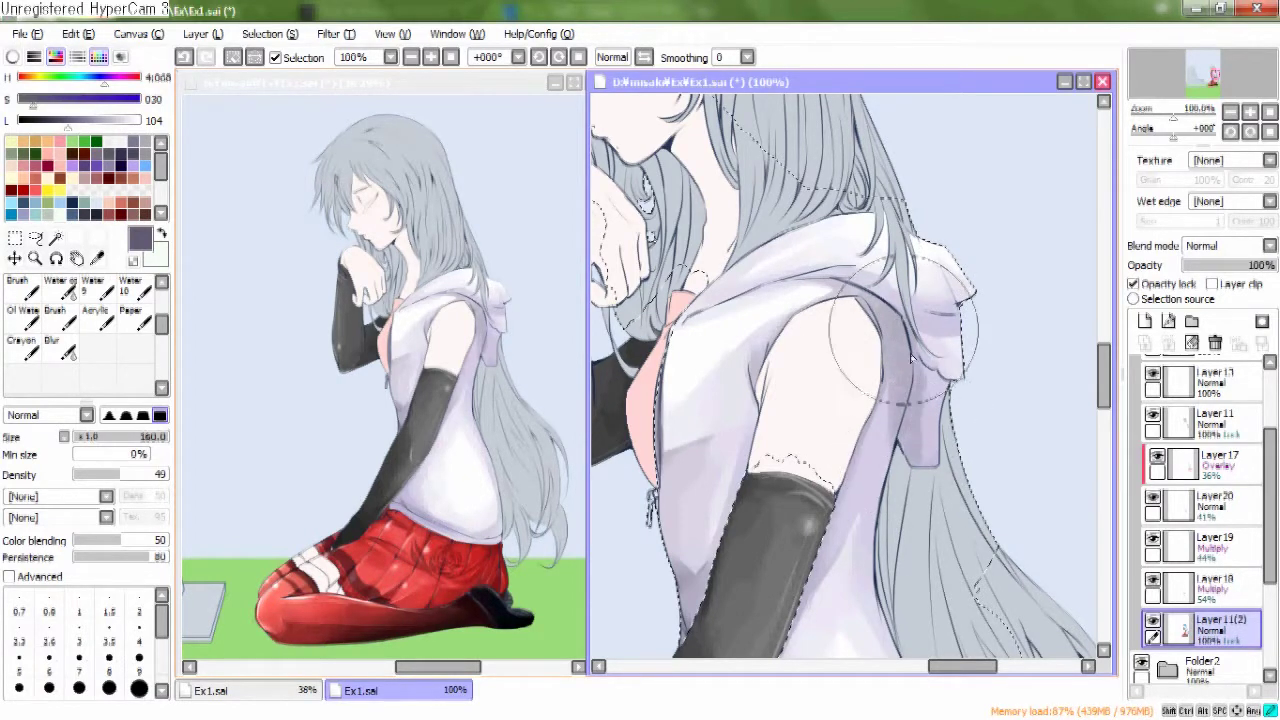
left_click_drag(935, 270, 905, 320)
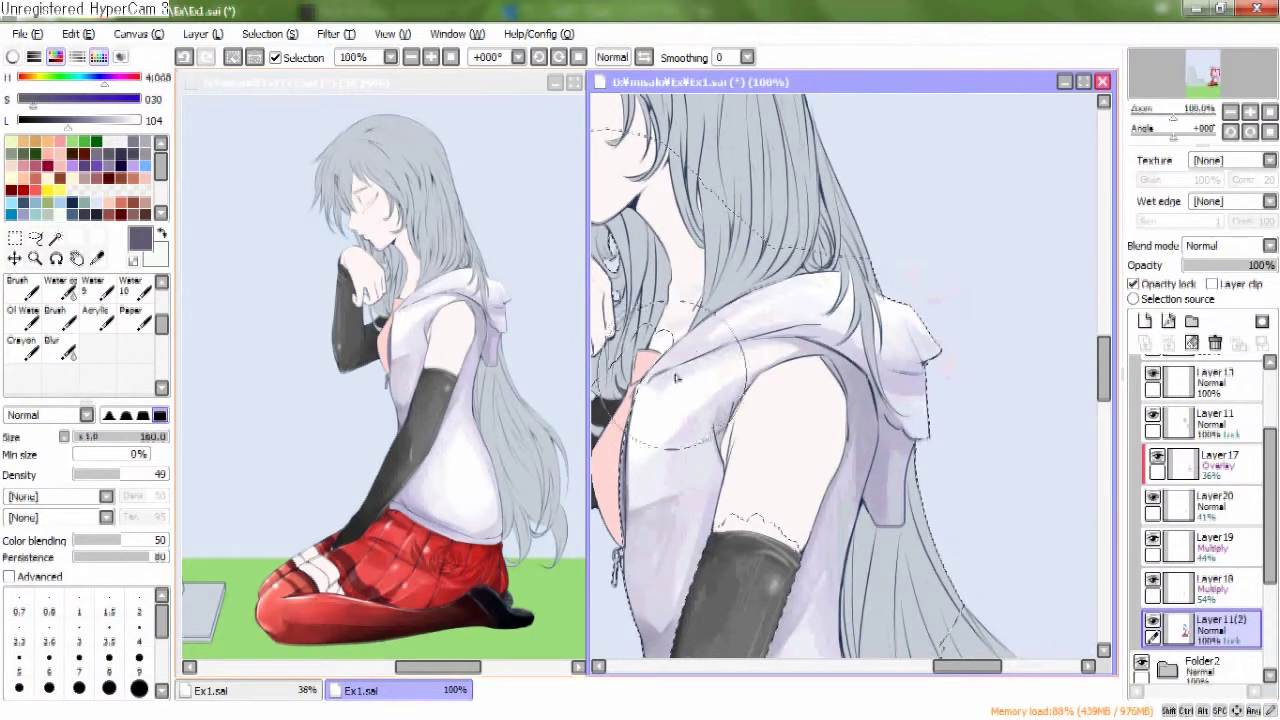
Shade beneath the hood's edge near the collar with the Marker reduced to size 25 and blend with the size 60 Water brush.
key("bracketleft")
key("bracketleft")
key("bracketleft")
key("bracketleft")
key("bracketleft")
key("bracketleft")
key("bracketleft")
key("bracketleft")
key("bracketleft")
key("bracketleft")
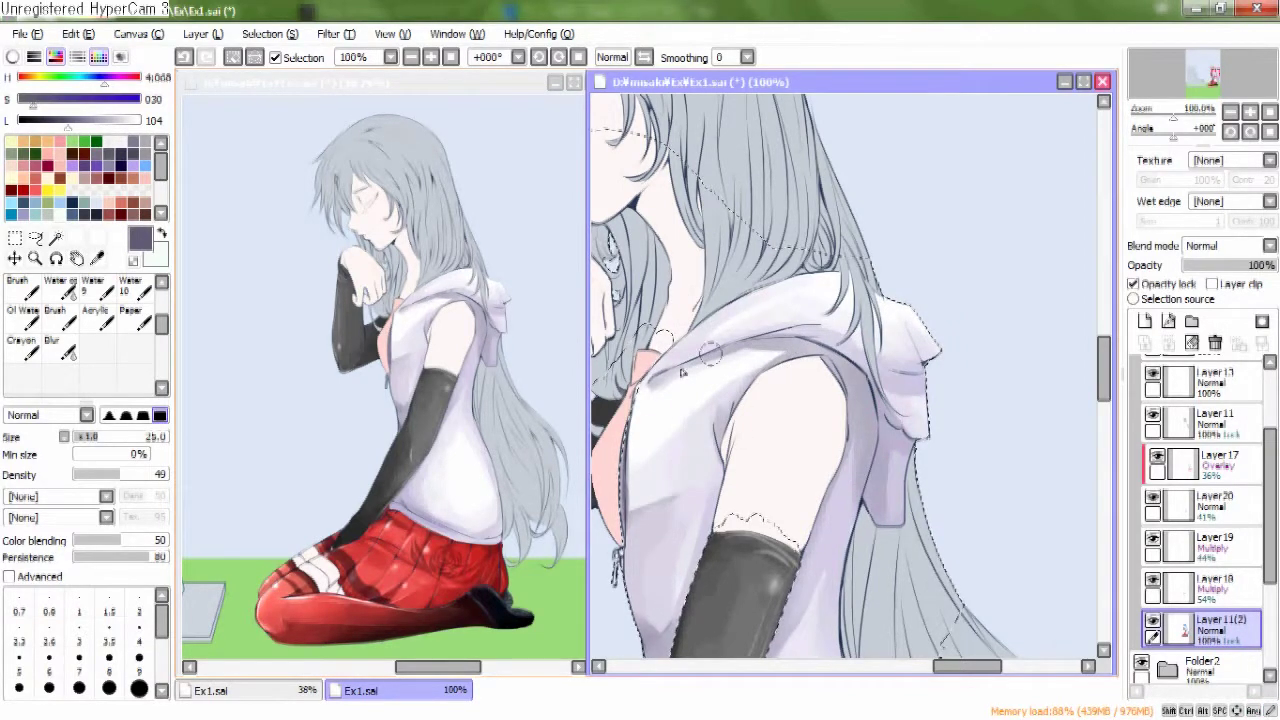
left_click(97, 292)
left_click_drag(162, 322, 163, 290)
left_click(93, 318)
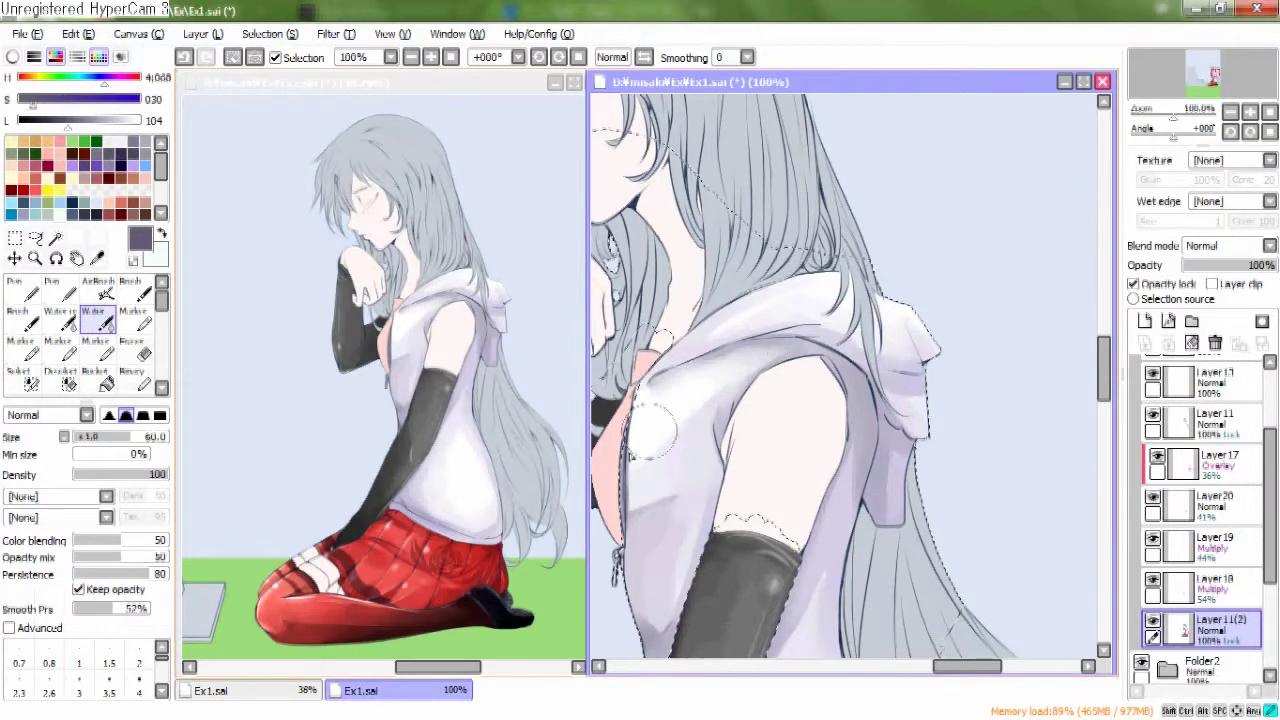
Refine the shadow behind the armhole and under the hood with the size 16 Marker, undoing the unwanted strokes.
left_click(133, 318)
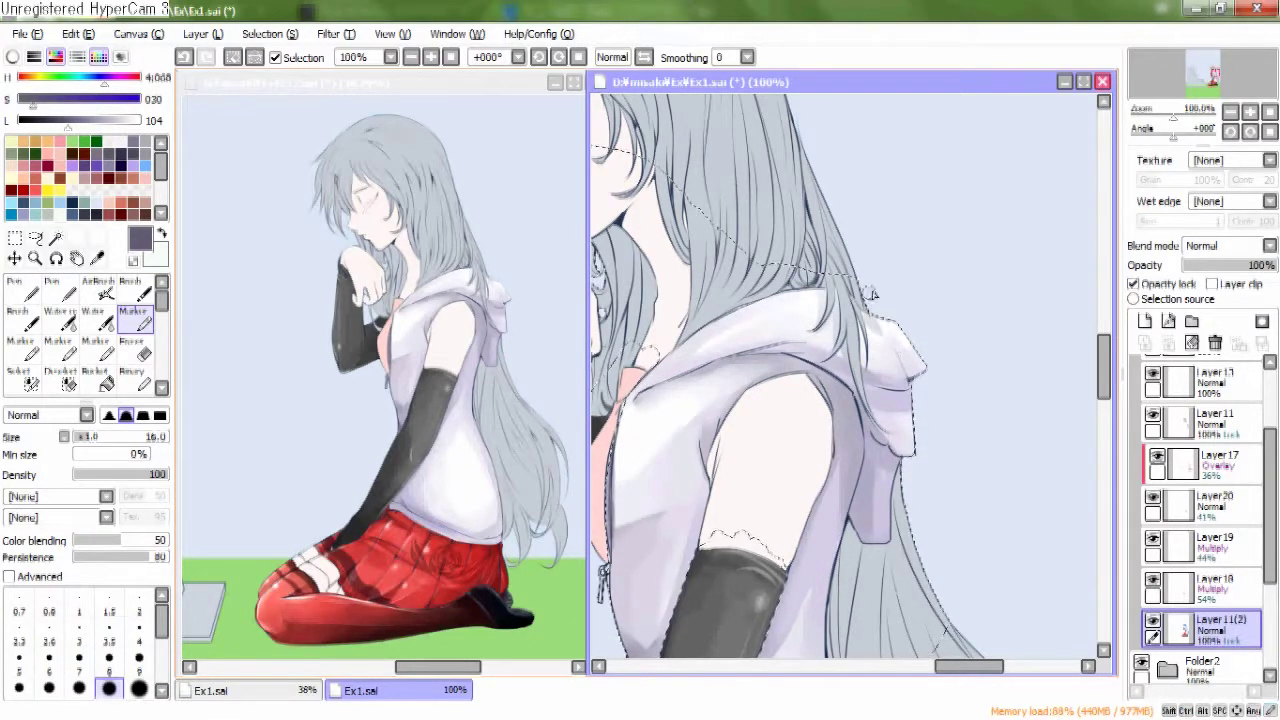
key("ctrl+z")
mouse_move(985, 328)
left_mouse_down()
mouse_move(994, 385)
mouse_move(972, 320)
mouse_move(1000, 352)
left_mouse_up()
key("ctrl+z")
key("ctrl+z")
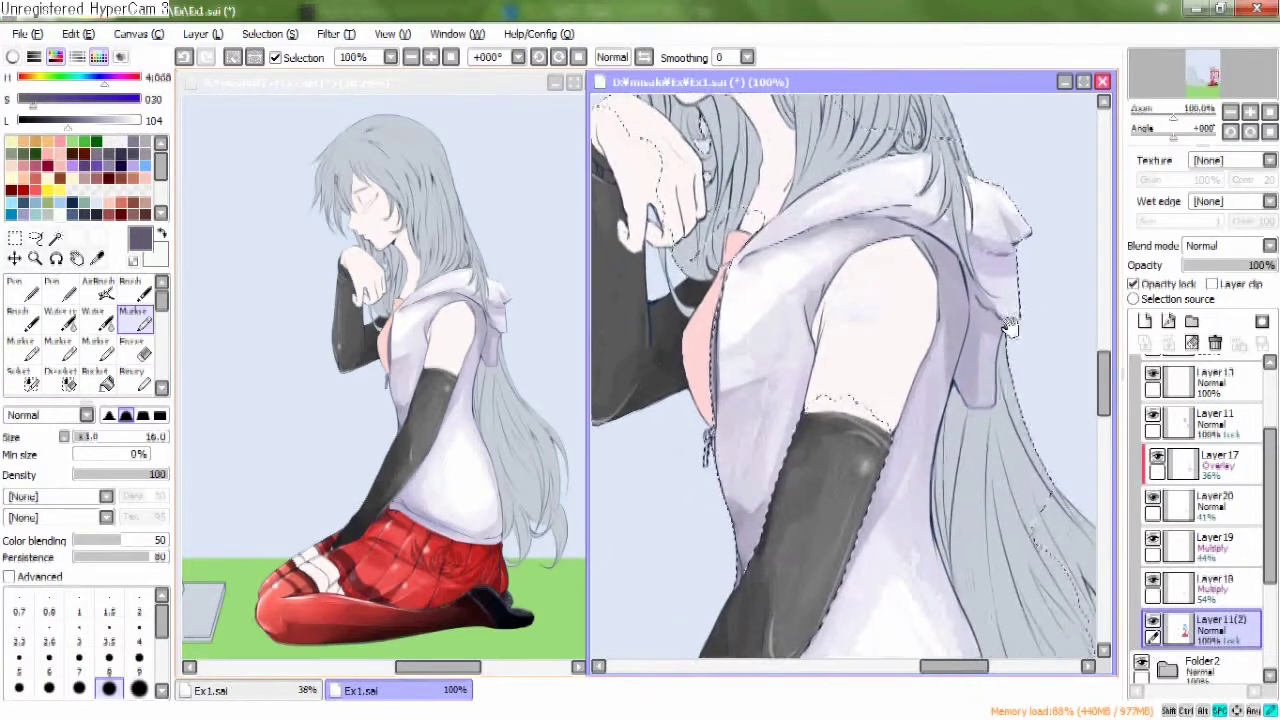
Darken the hoodie's shadow behind the armhole with the size 16 Marker at luminance 78 and blend it with the size 60 Water brush.
left_click(928, 453, "alt")
left_click_drag(928, 453, 883, 345)
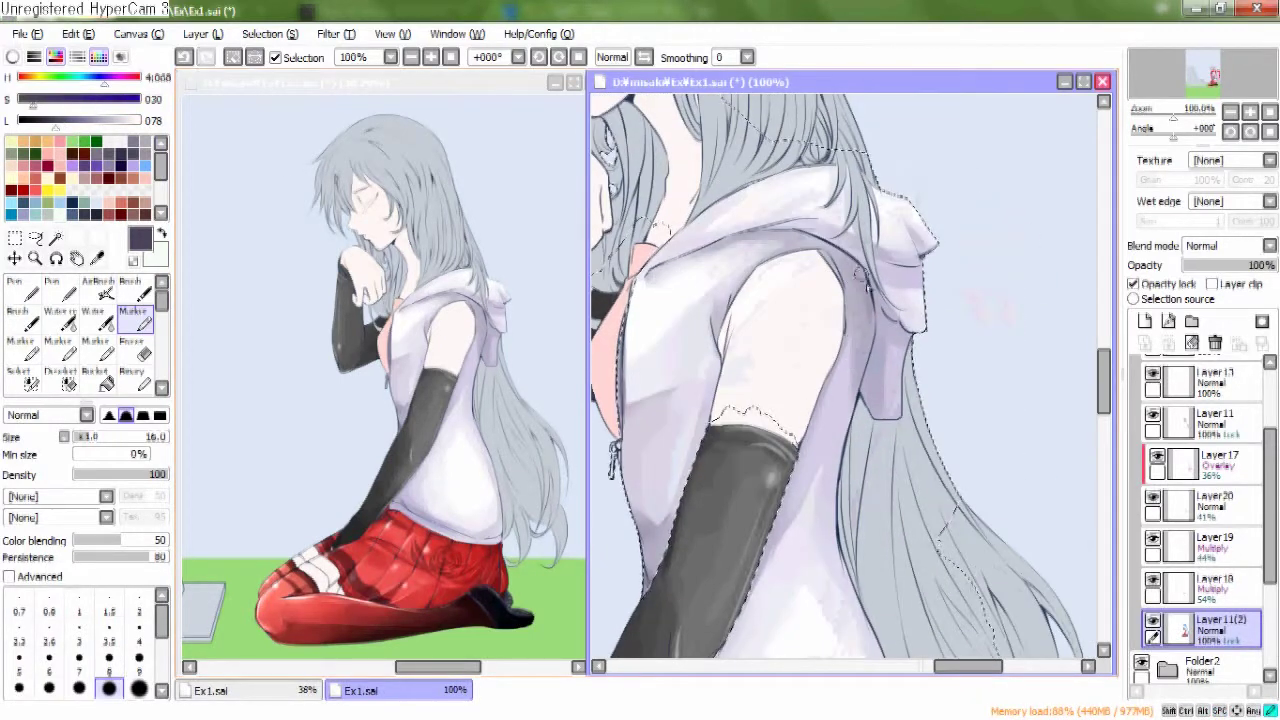
key("w")
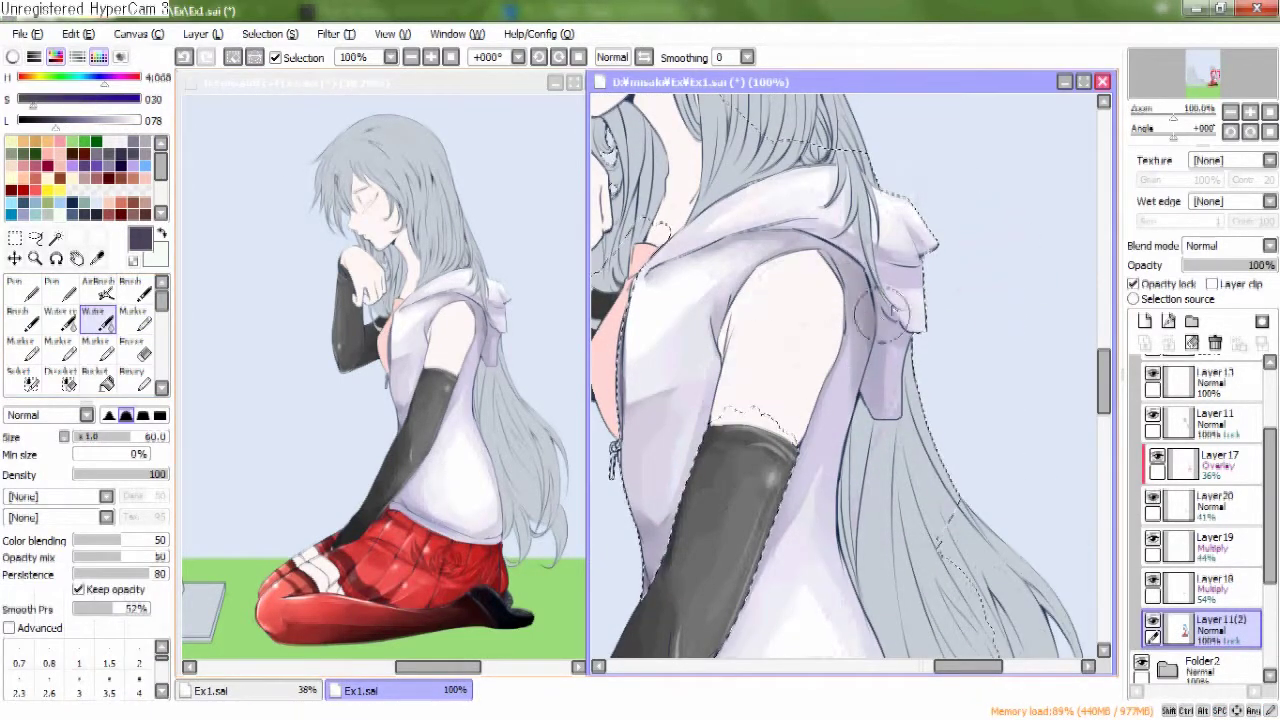
left_click_drag(857, 318, 1010, 283)
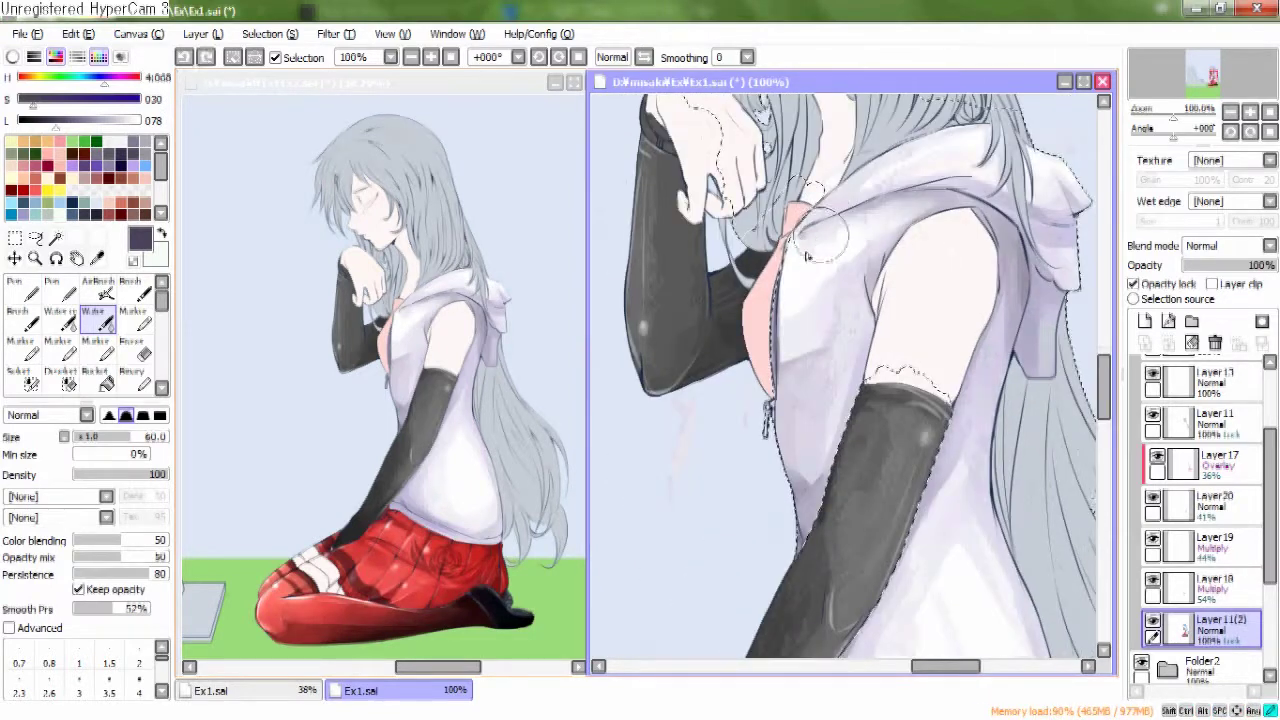
mouse_move(928, 225)
left_mouse_down()
mouse_move(837, 143)
mouse_move(920, 220)
mouse_move(820, 316)
left_mouse_up()
Brighten the hoodie's hanging flap and chest folds with the size 25 AirBrush at luminance 255 and density 36.
key("v")
left_click(145, 118)
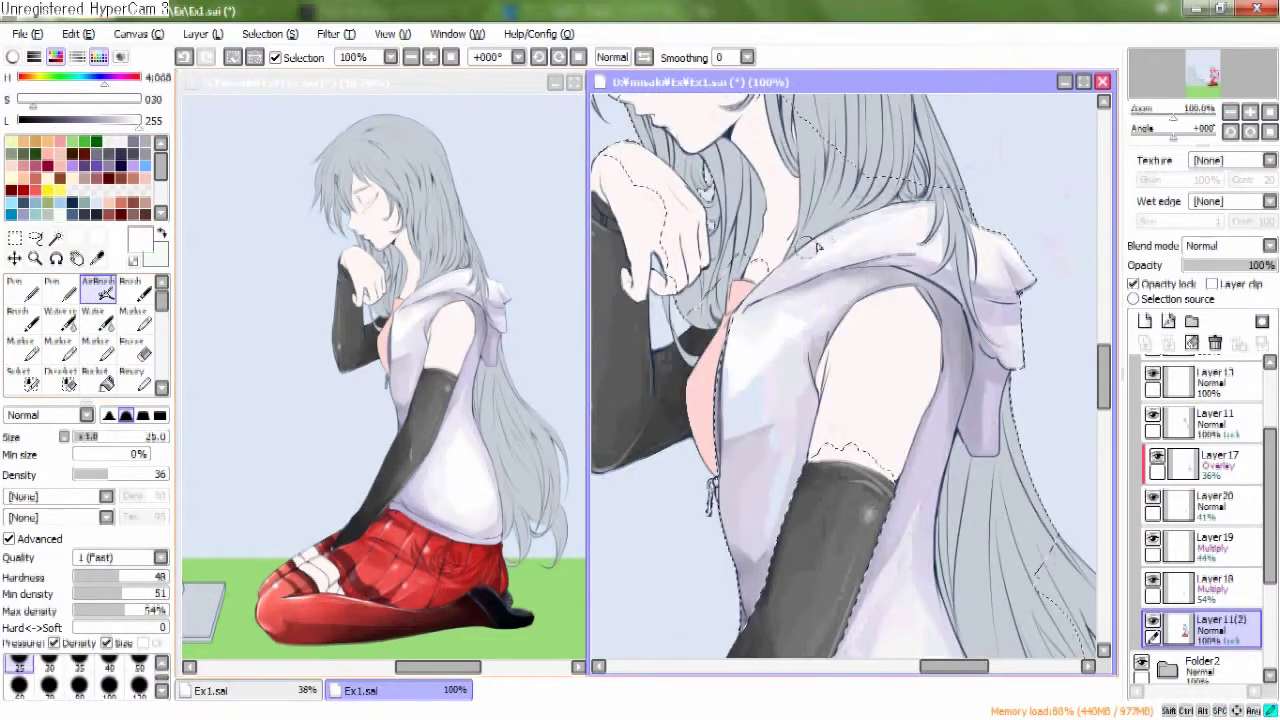
mouse_move(1017, 265)
left_mouse_down()
mouse_move(1021, 308)
mouse_move(991, 322)
mouse_move(1018, 323)
mouse_move(1013, 300)
mouse_move(1016, 364)
left_mouse_up()
left_click_drag(1017, 420, 993, 420)
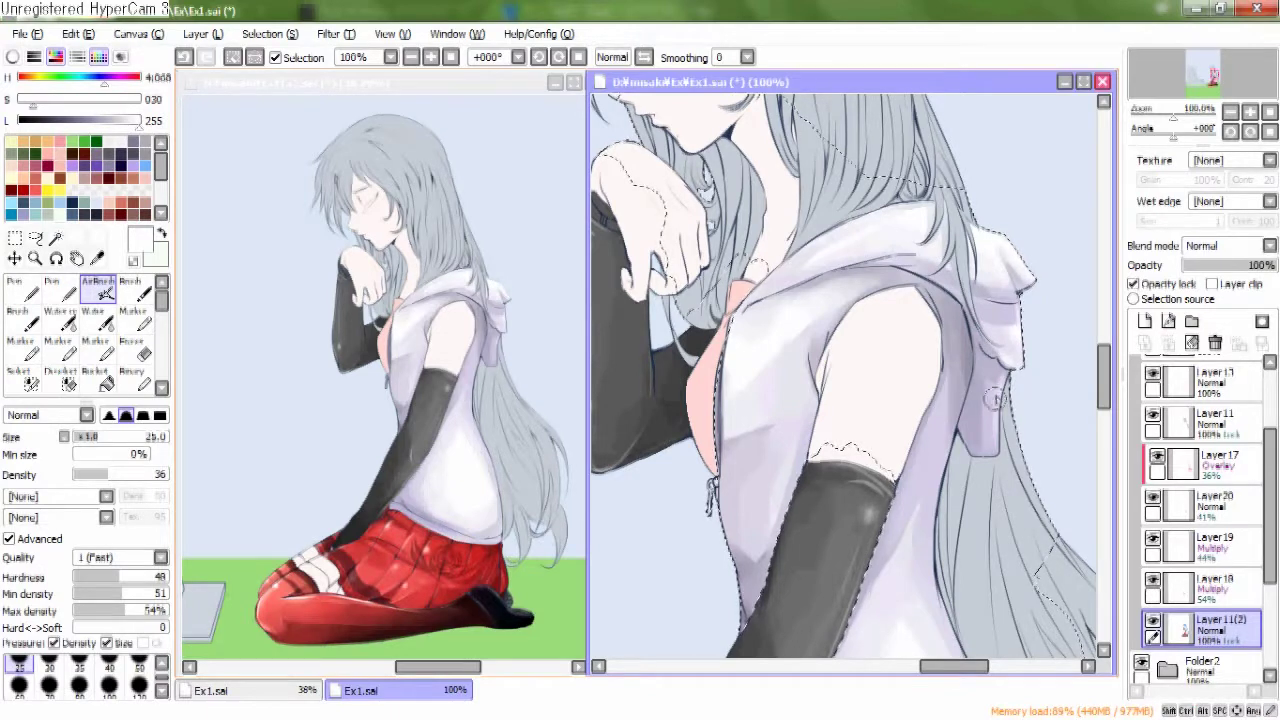
left_click_drag(728, 440, 801, 315)
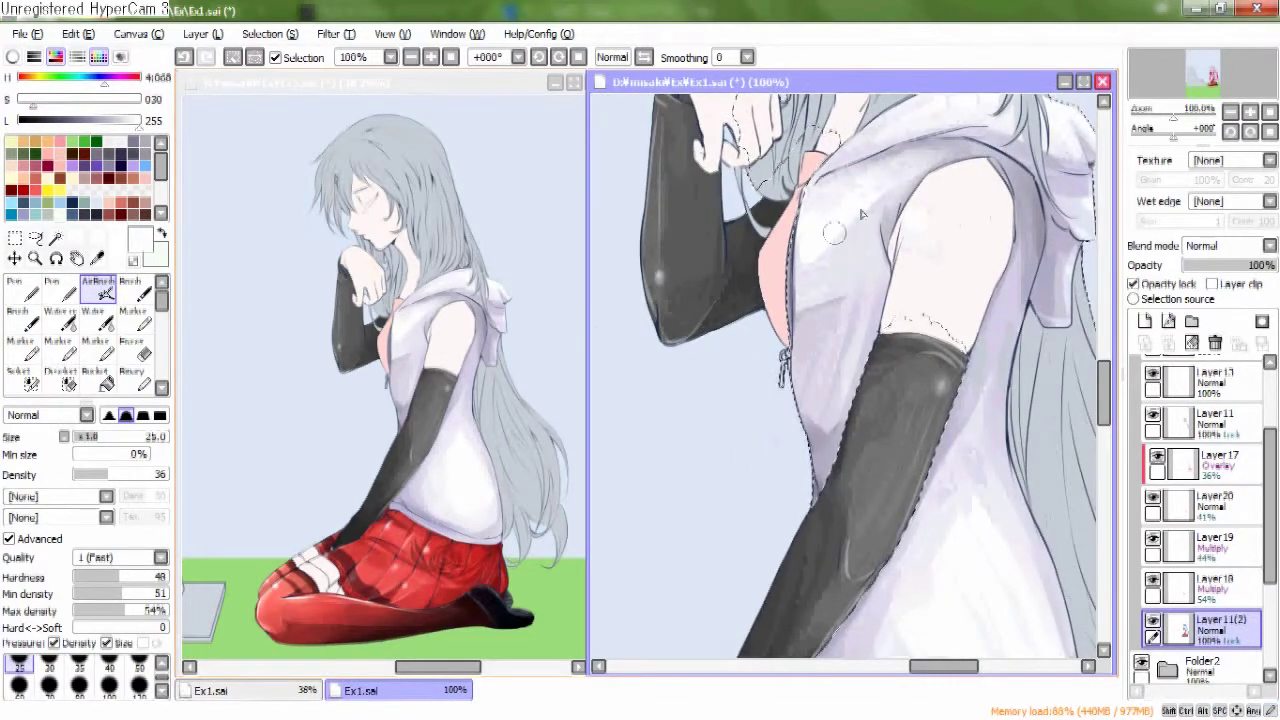
left_click_drag(864, 280, 794, 297)
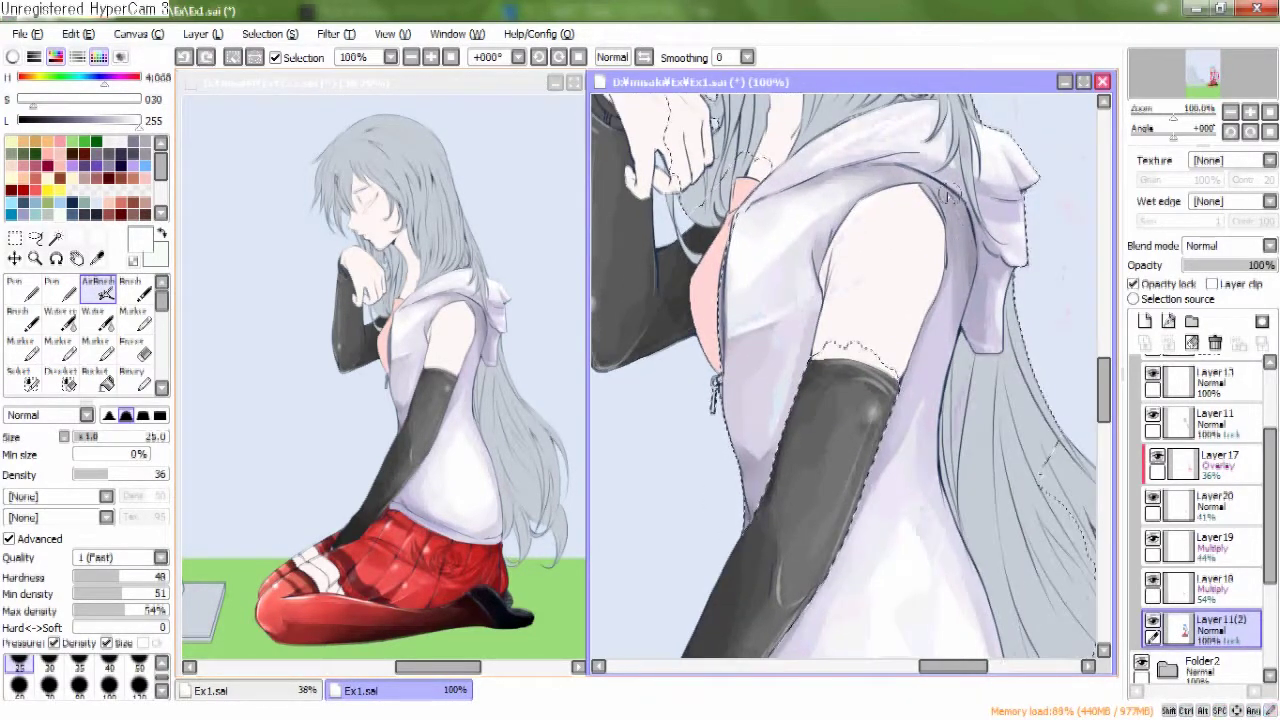
left_click_drag(968, 262, 992, 198)
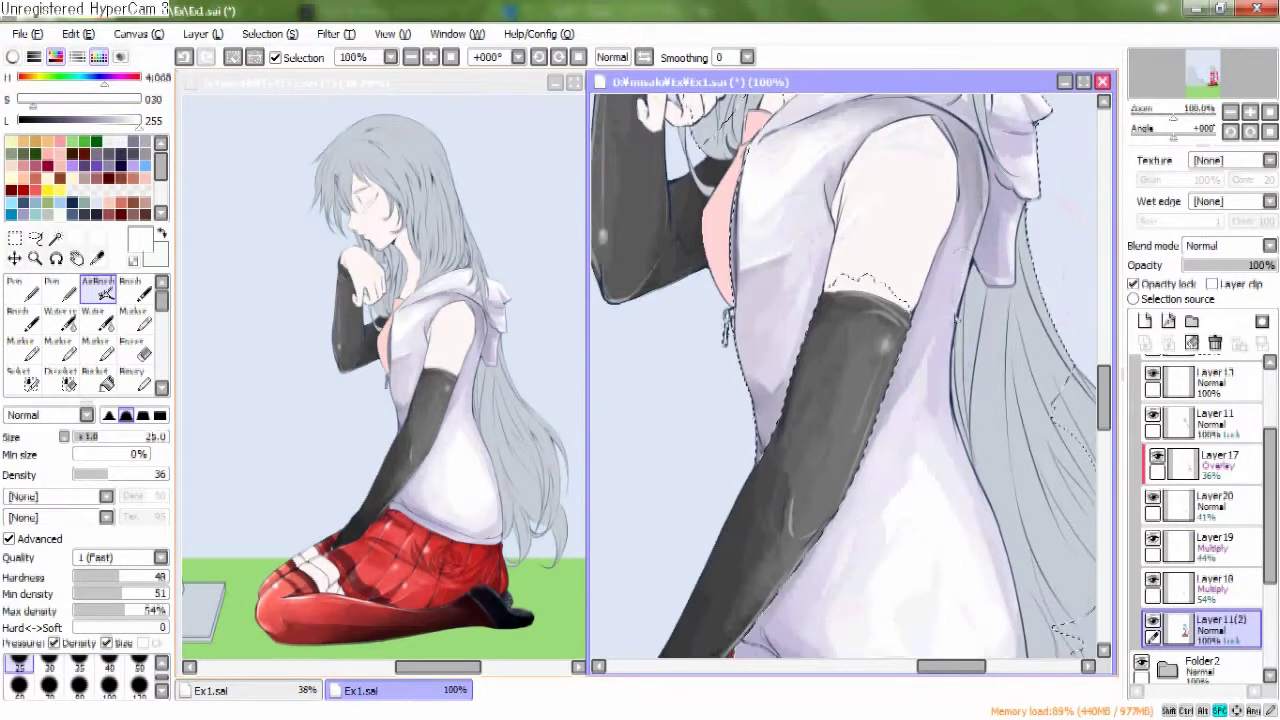
left_click_drag(738, 260, 868, 320)
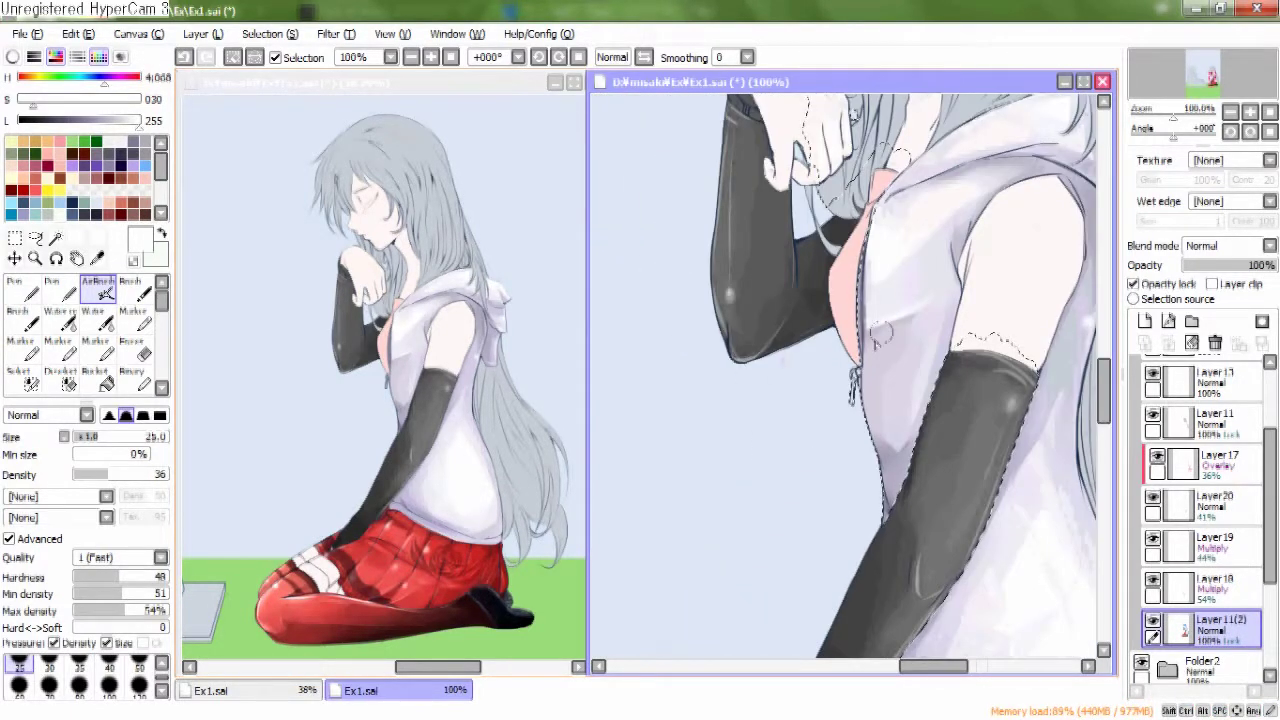
left_click_drag(970, 530, 760, 300)
Soften the hoodie's back with the size 60 Water brush and lighten it with the white AirBrush, undoing the unwanted stroke.
left_click(98, 318)
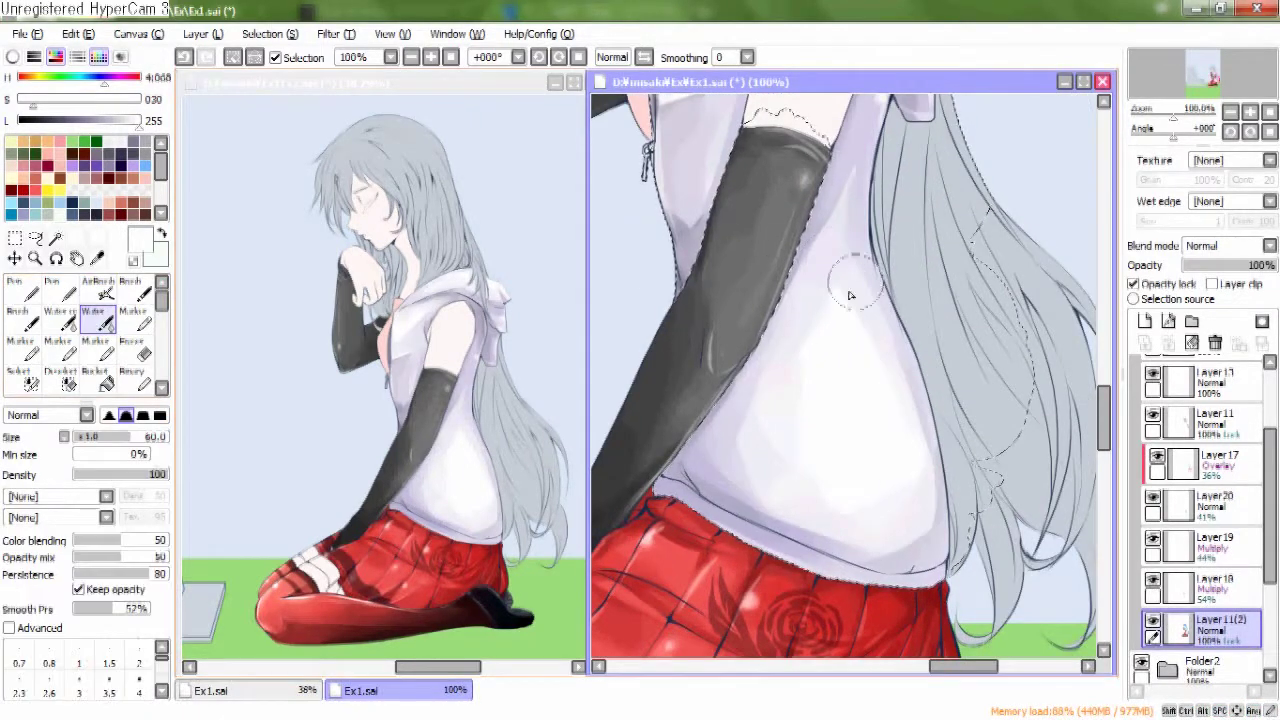
key("v")
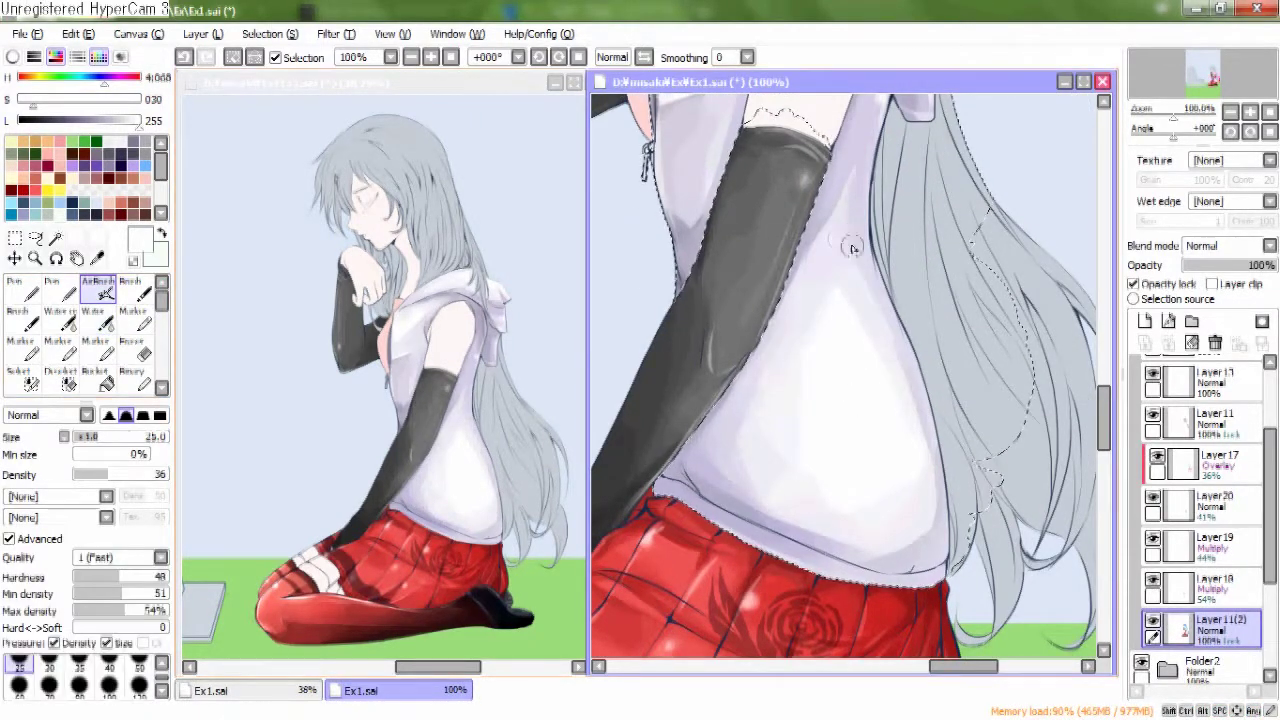
key("ctrl+z")
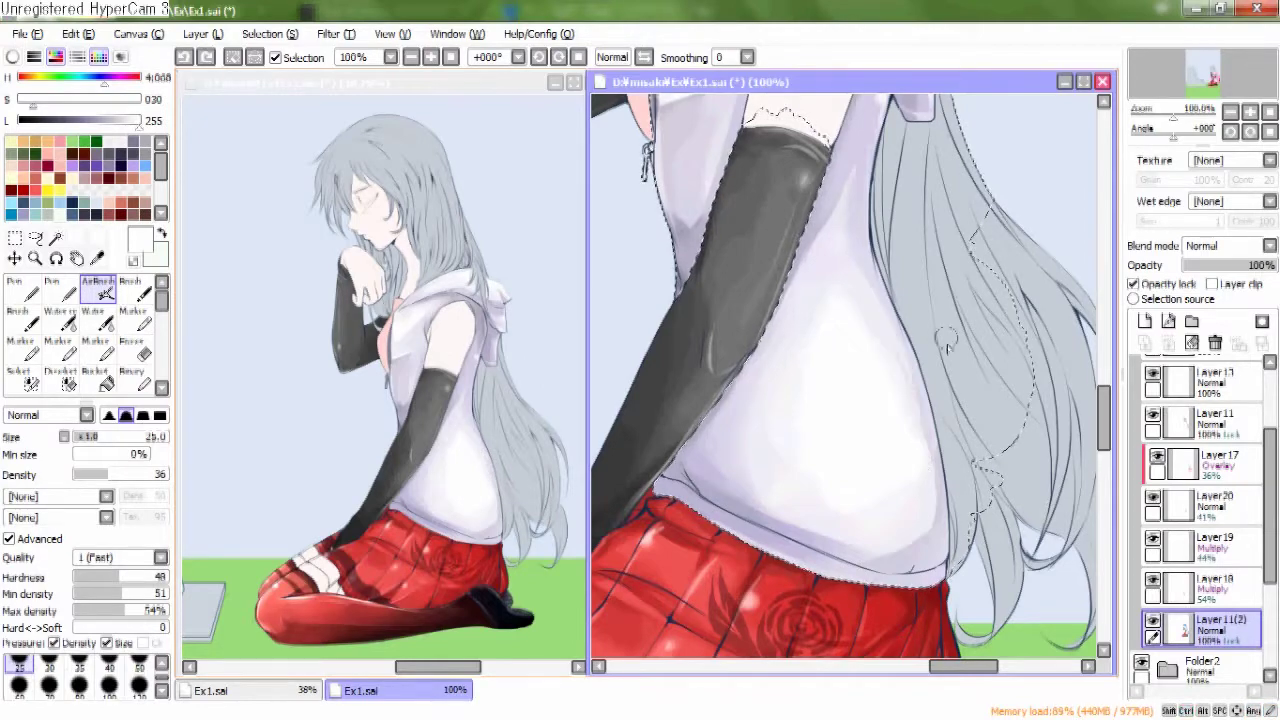
scroll(750, 380, "down", 3)
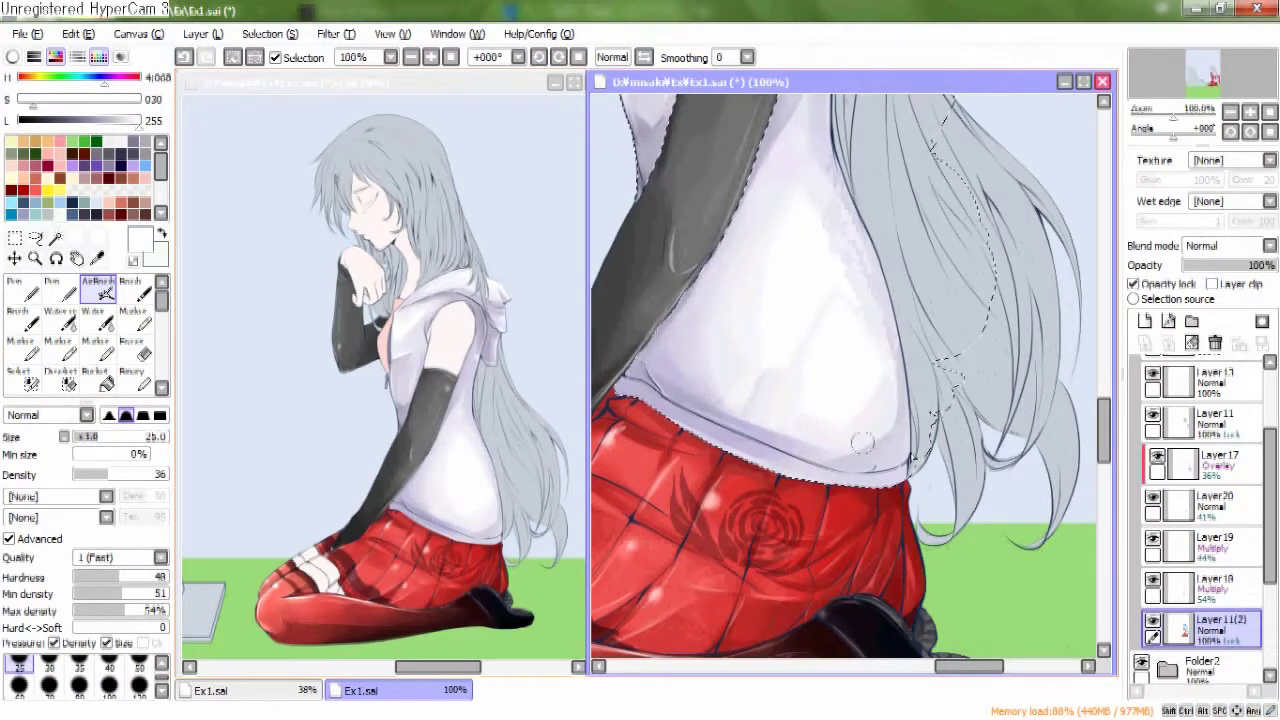
Add a new layer above Layer11(2) and paint cyan, purple and blue tones over the hoodie with the size 500 Marker at density 49.
scroll(918, 450, "down", 6)
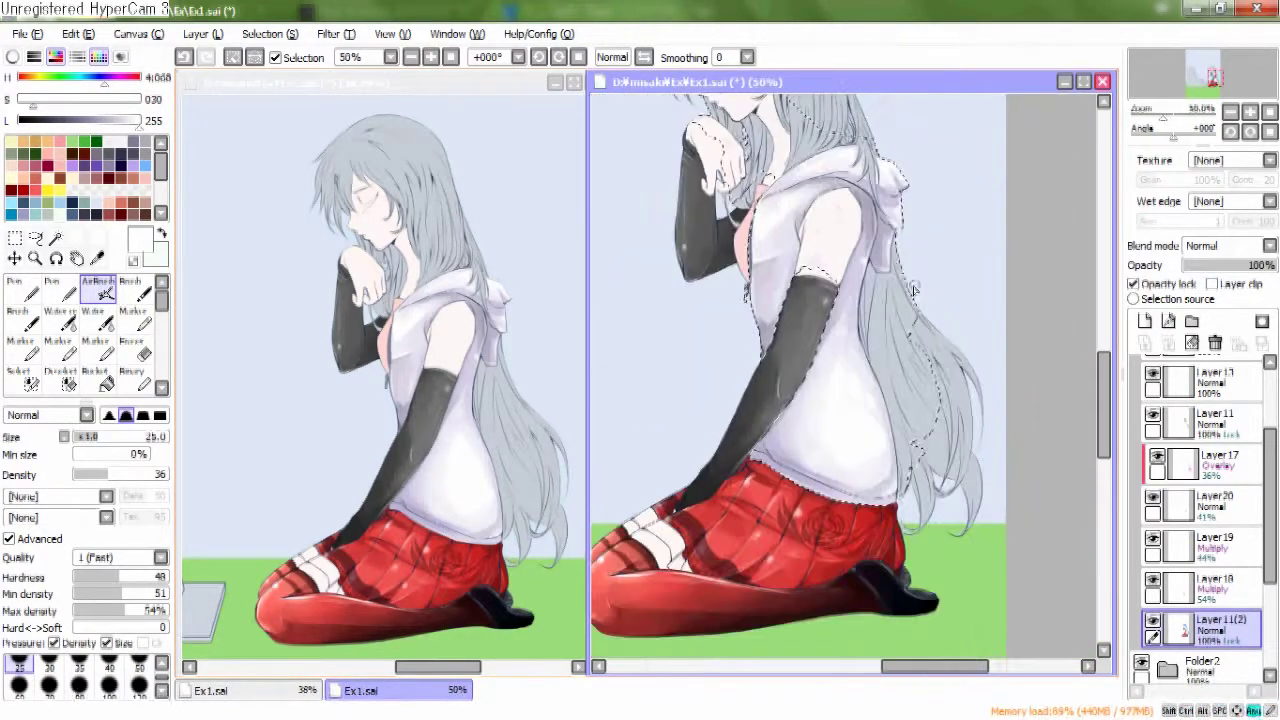
left_click(1145, 320)
left_click_drag(1104, 400, 1104, 385)
left_click(96, 346)
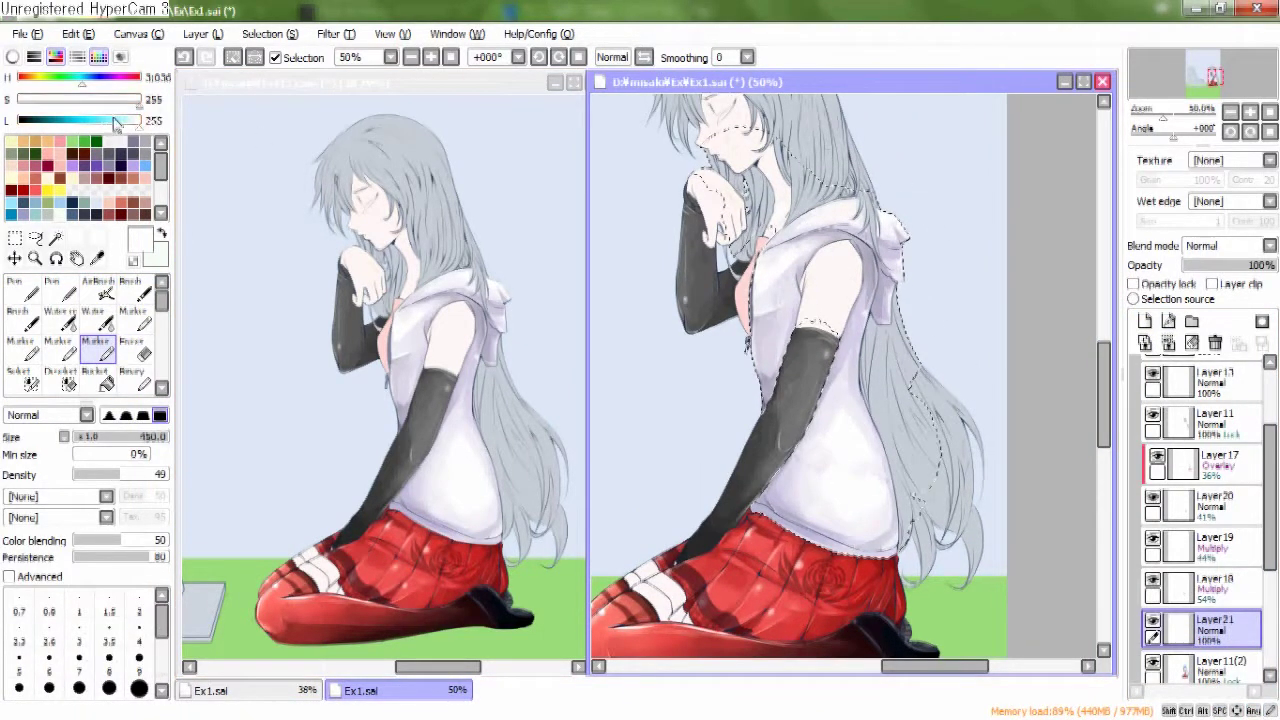
left_click(92, 120)
left_click(786, 256)
left_click(46, 120)
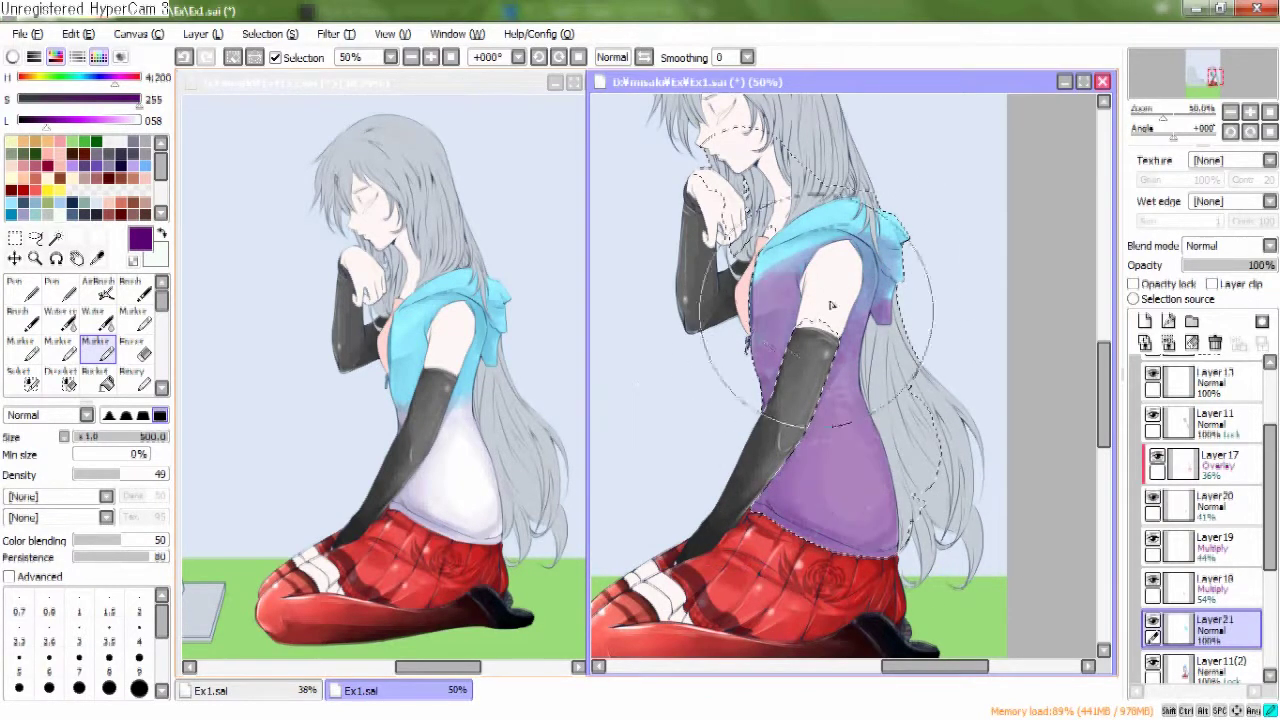
left_click(50, 120)
Try the Screen blend mode on the hoodie's color layer, return it to Normal and set its opacity to 6%.
left_click(1233, 246)
left_click(1238, 262)
left_click(1241, 266)
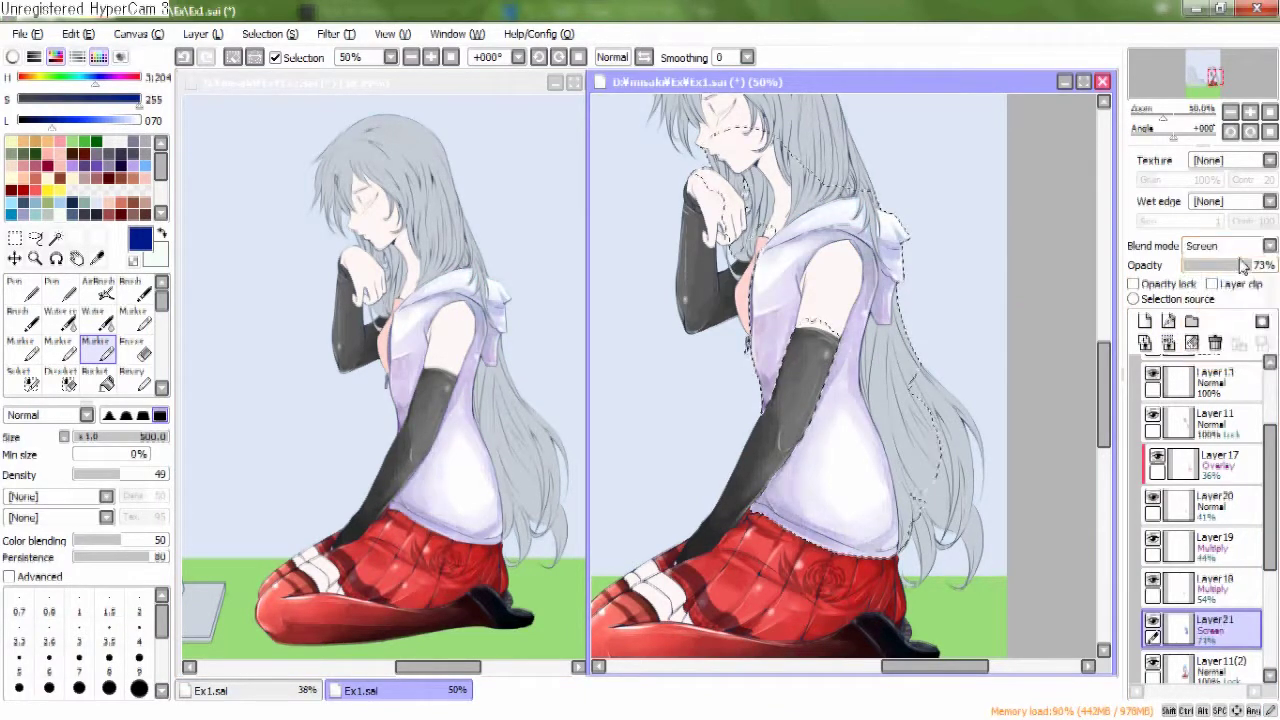
left_click(1230, 246)
left_click(1200, 266)
left_click(1230, 246)
left_click(1193, 272)
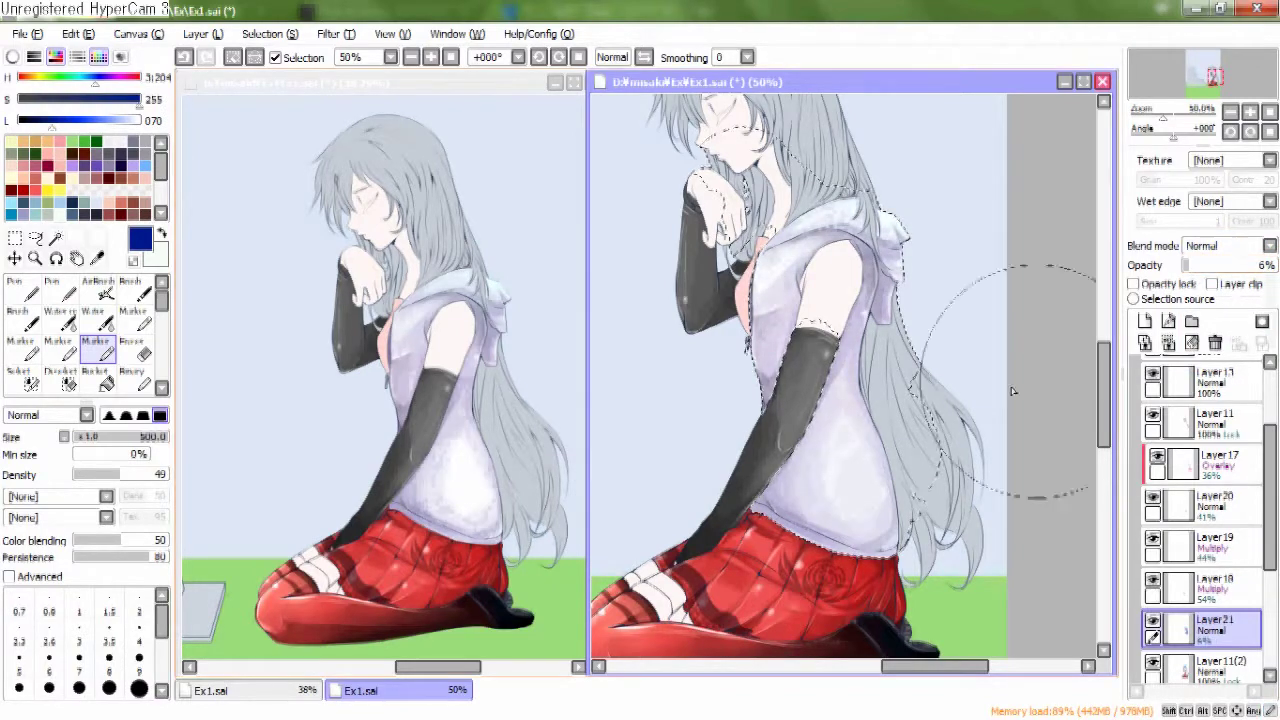
Examine the tinted hoodie as a whole and up close around the chest folds.
scroll(971, 400, "down", 1)
scroll(910, 415, "up", 1)
scroll(915, 418, "down", 1)
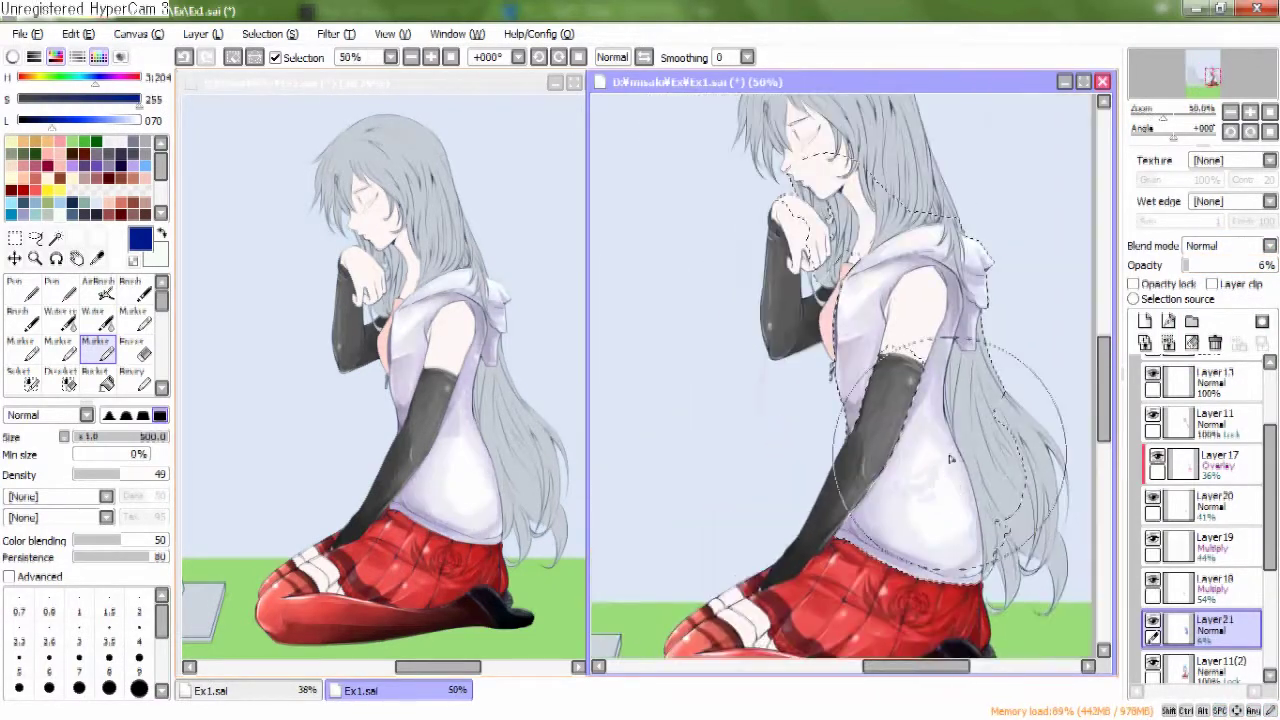
scroll(940, 430, "up", 2)
scroll(969, 443, "up", 1)
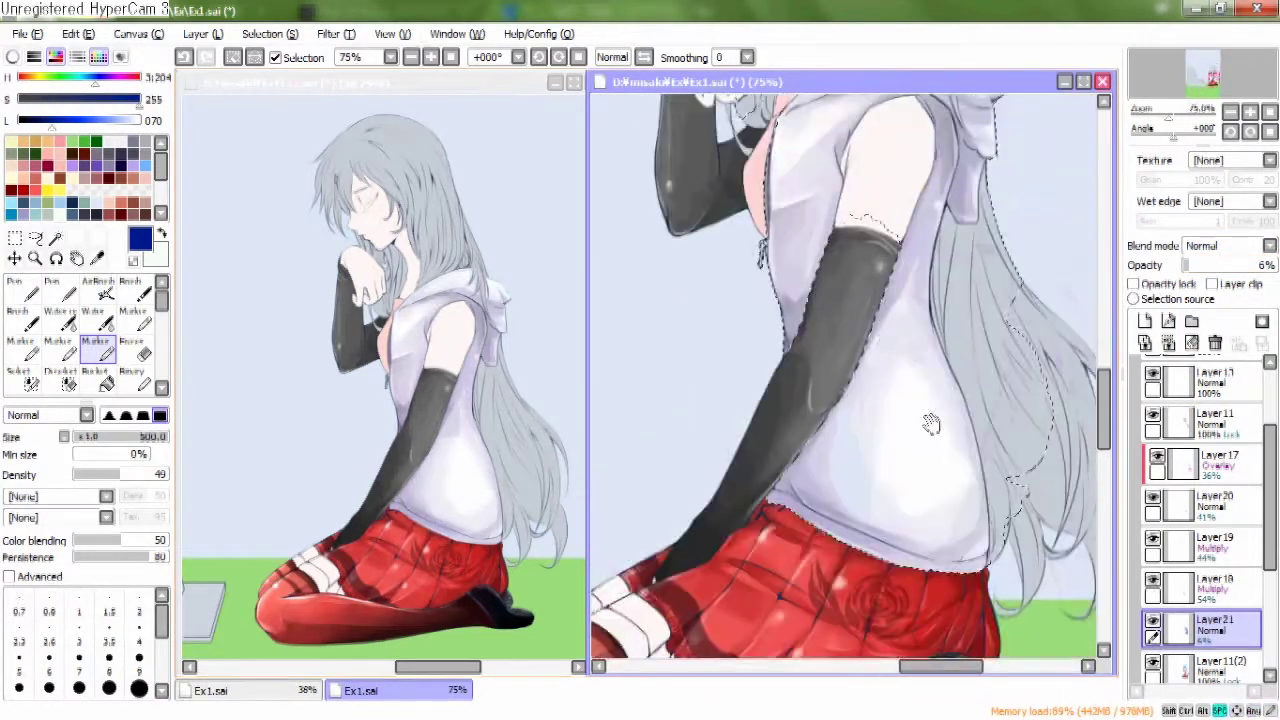
scroll(930, 400, "down", 3)
scroll(962, 295, "up", 3)
scroll(962, 295, "up", 2)
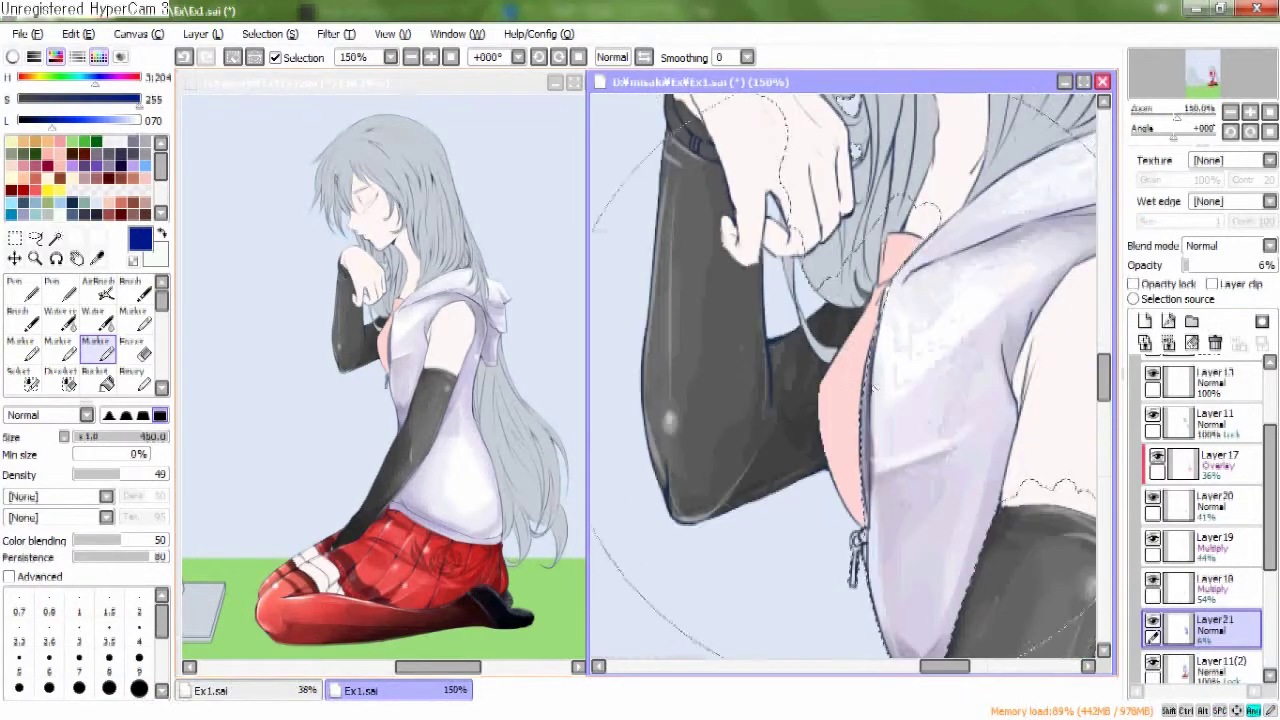
Return to Layer11(2) and try to shade the pink undershirt with the AirBrush in salmon at luminance 182 and the size 60 Water brush.
left_click(1200, 665)
scroll(1200, 520, "down", 2)
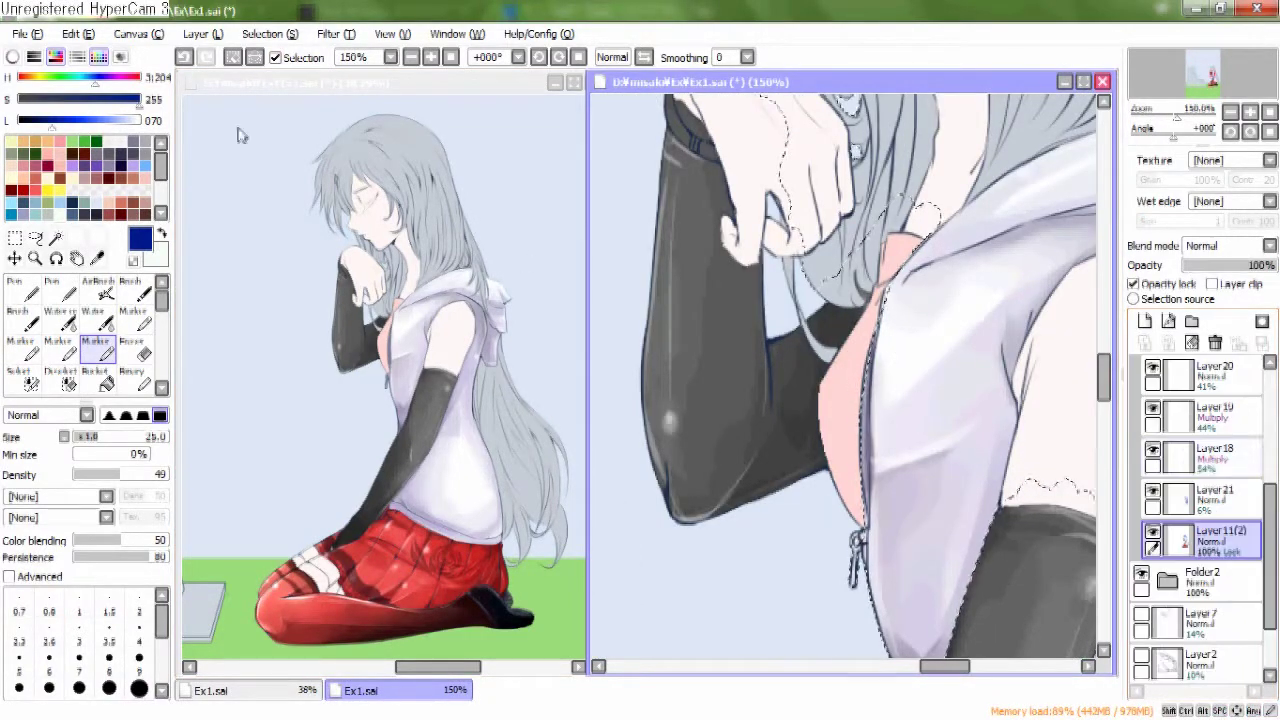
key("ctrl+d")
left_click(184, 57)
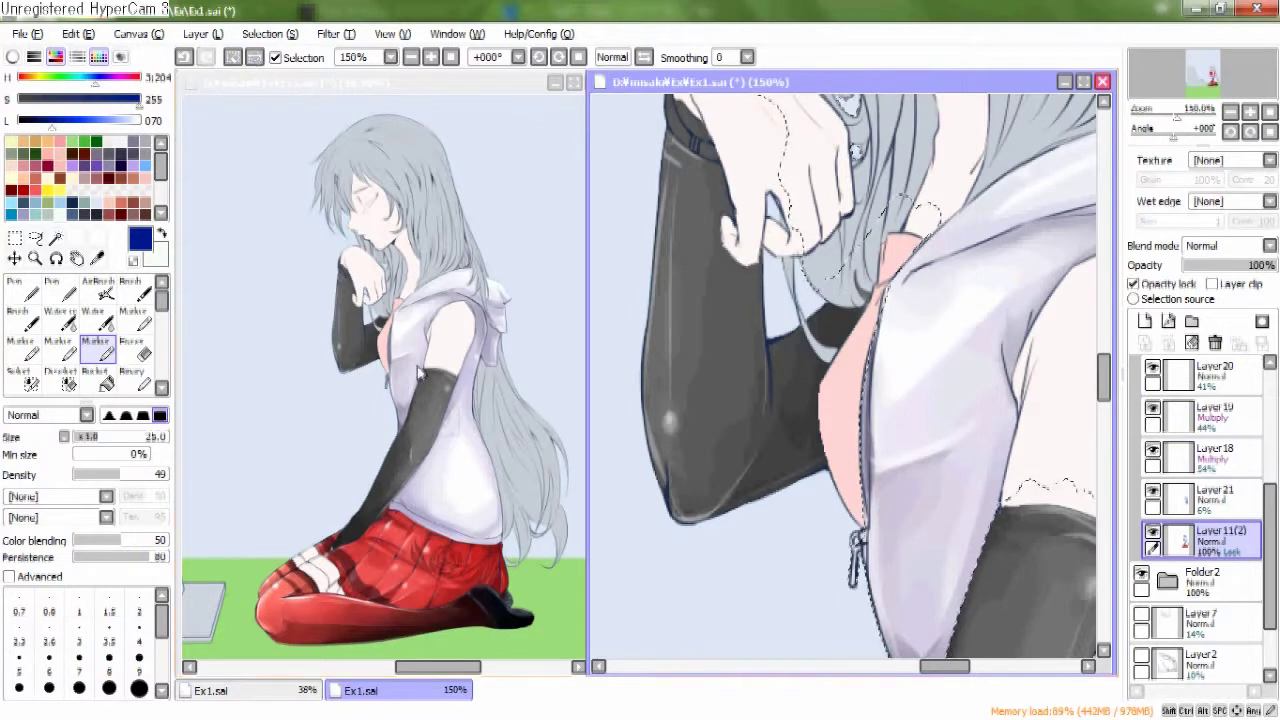
left_click(97, 284)
left_click(104, 120)
mouse_move(858, 515)
left_mouse_down()
mouse_move(868, 426)
mouse_move(848, 380)
mouse_move(860, 330)
left_mouse_up()
left_click(92, 318)
left_click_drag(845, 490, 830, 410)
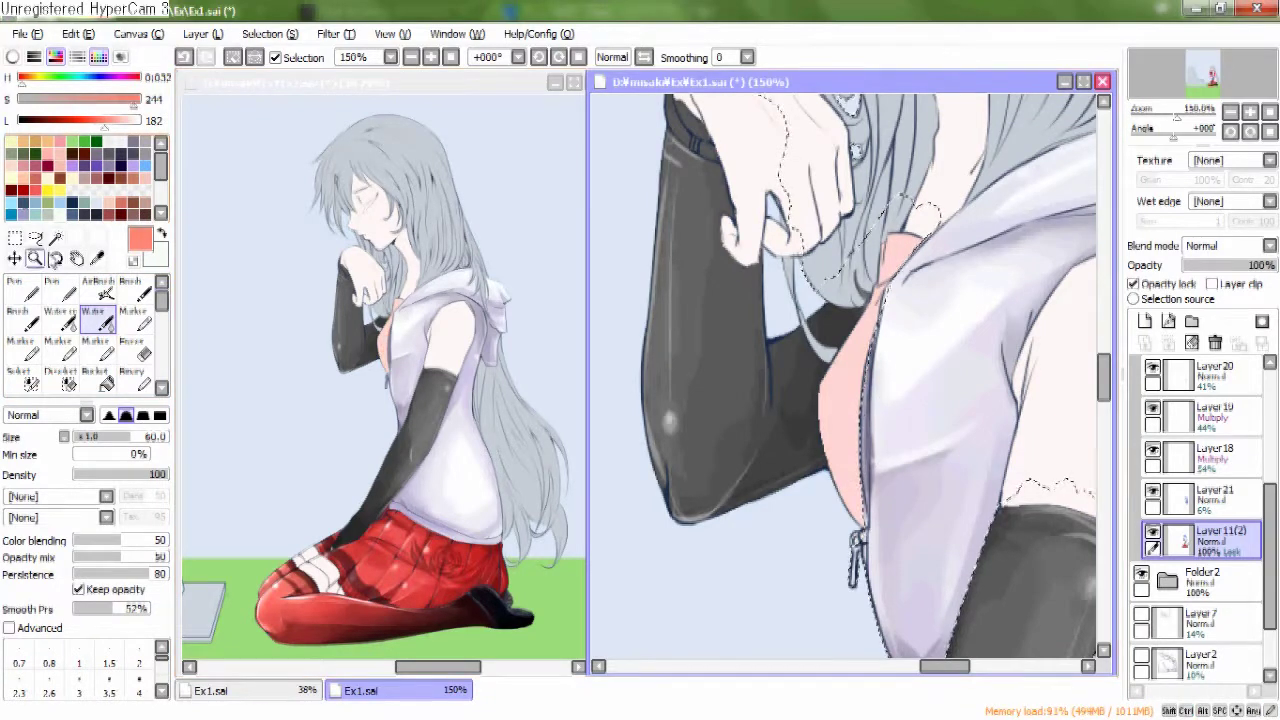
Select the pink undershirt with the Magic Wand at color difference 27 and refine the area with the size 30 selection pen.
left_click(55, 237)
left_click(845, 400)
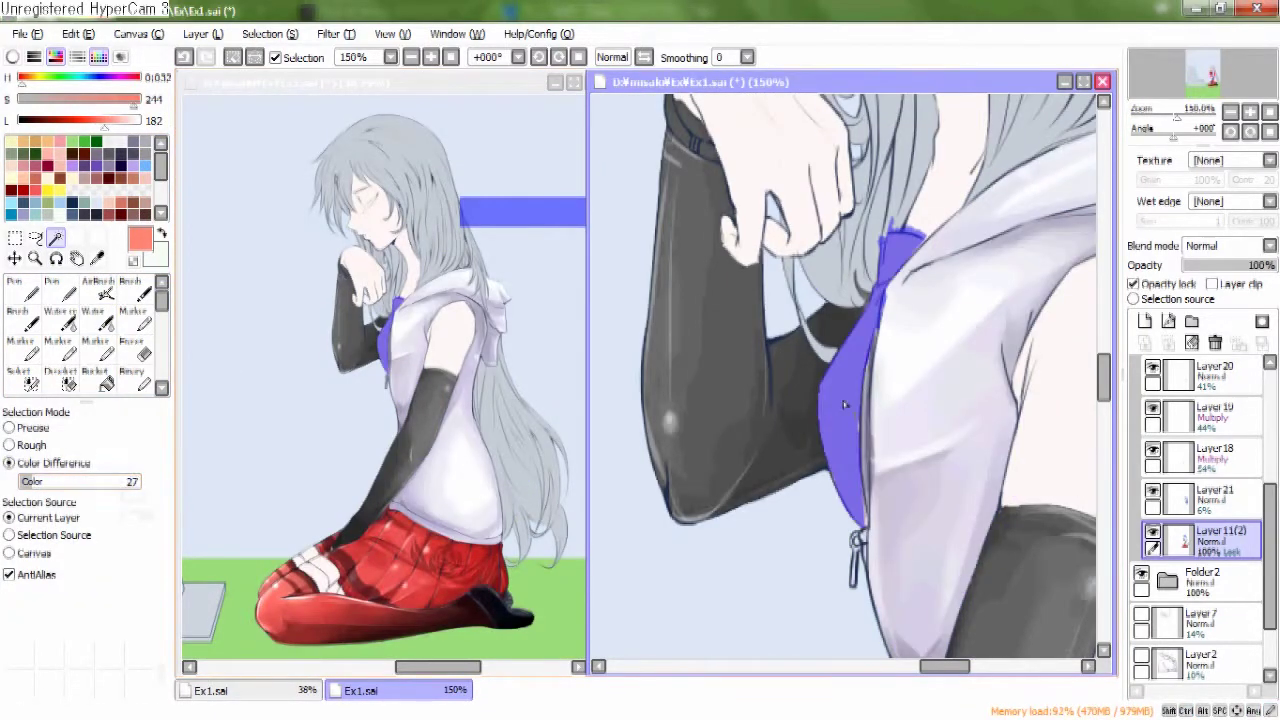
left_click(22, 378)
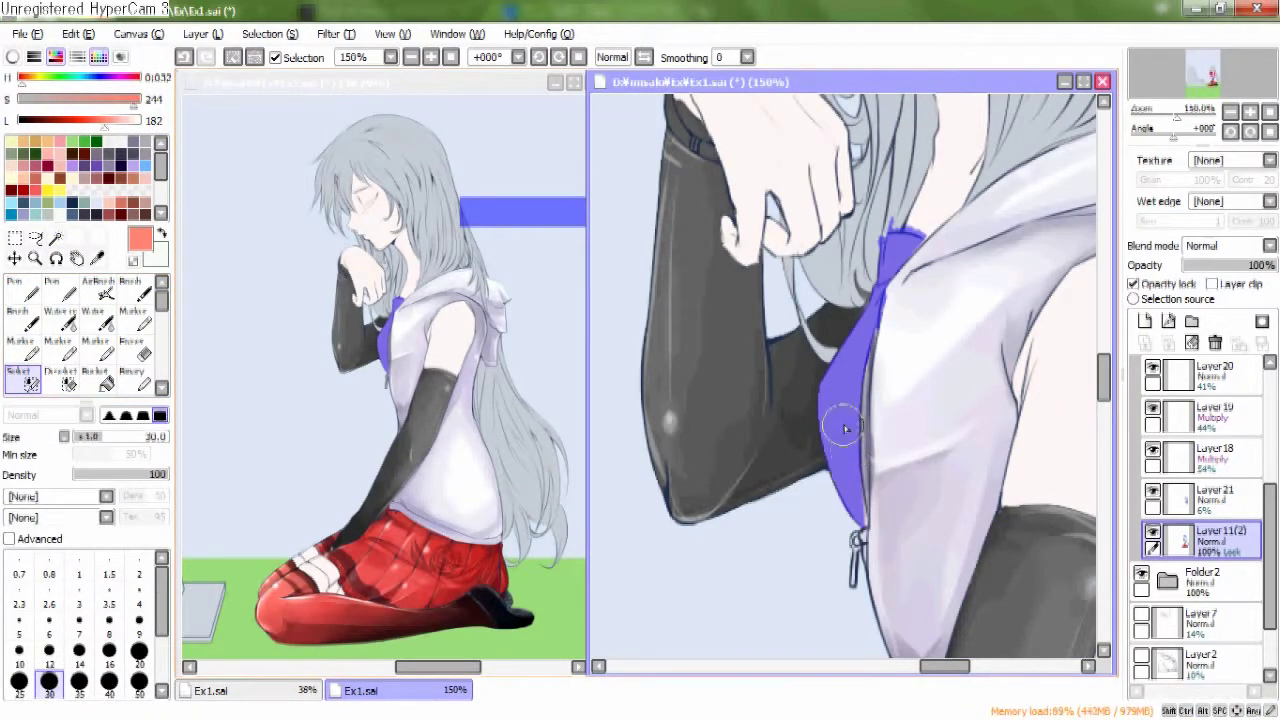
Shade the undershirt from the collar down to the zipper pull in salmon with the size 25 Marker at density 49.
left_click(97, 288)
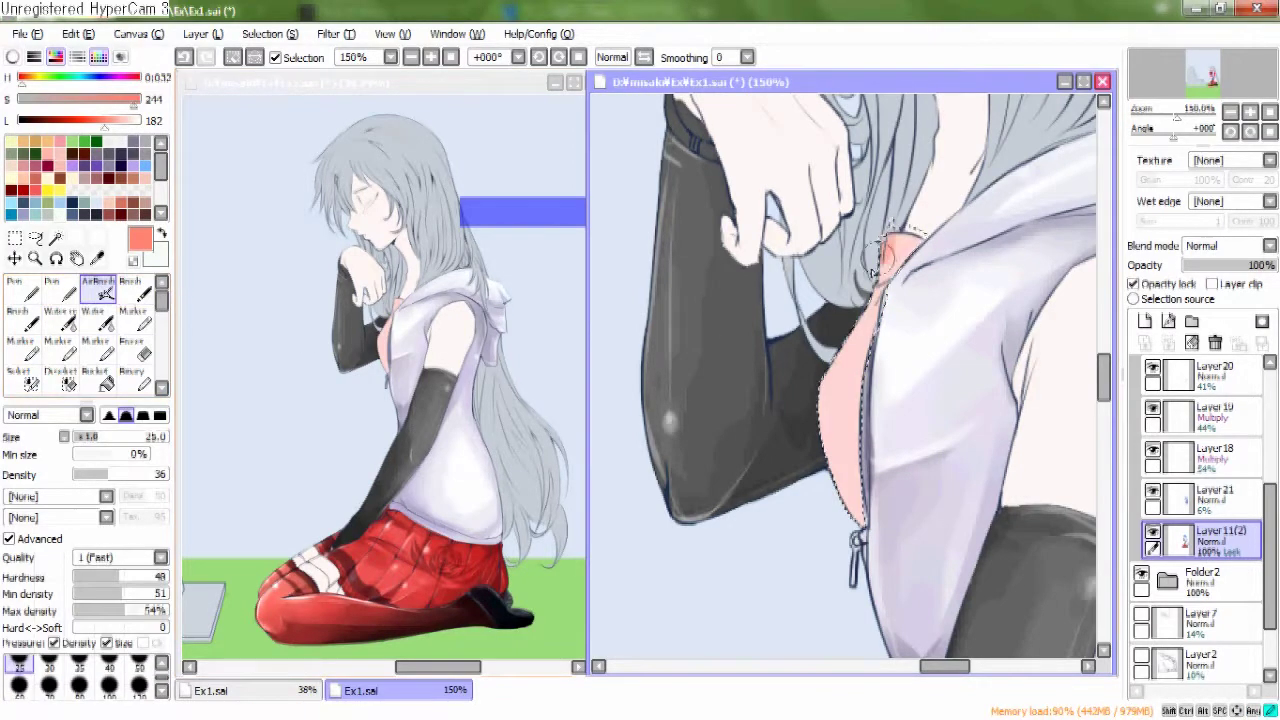
left_click(95, 345)
left_click_drag(852, 372, 848, 522)
left_click_drag(850, 455, 838, 515)
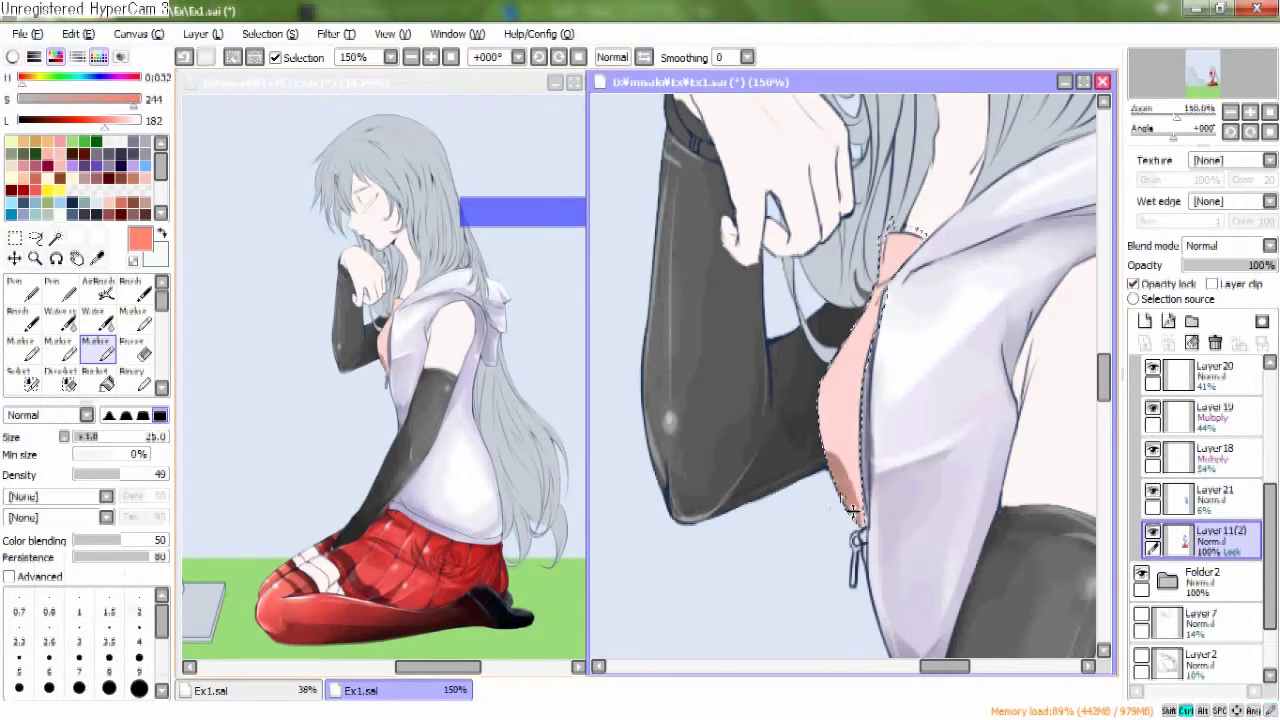
left_click_drag(849, 431, 843, 420)
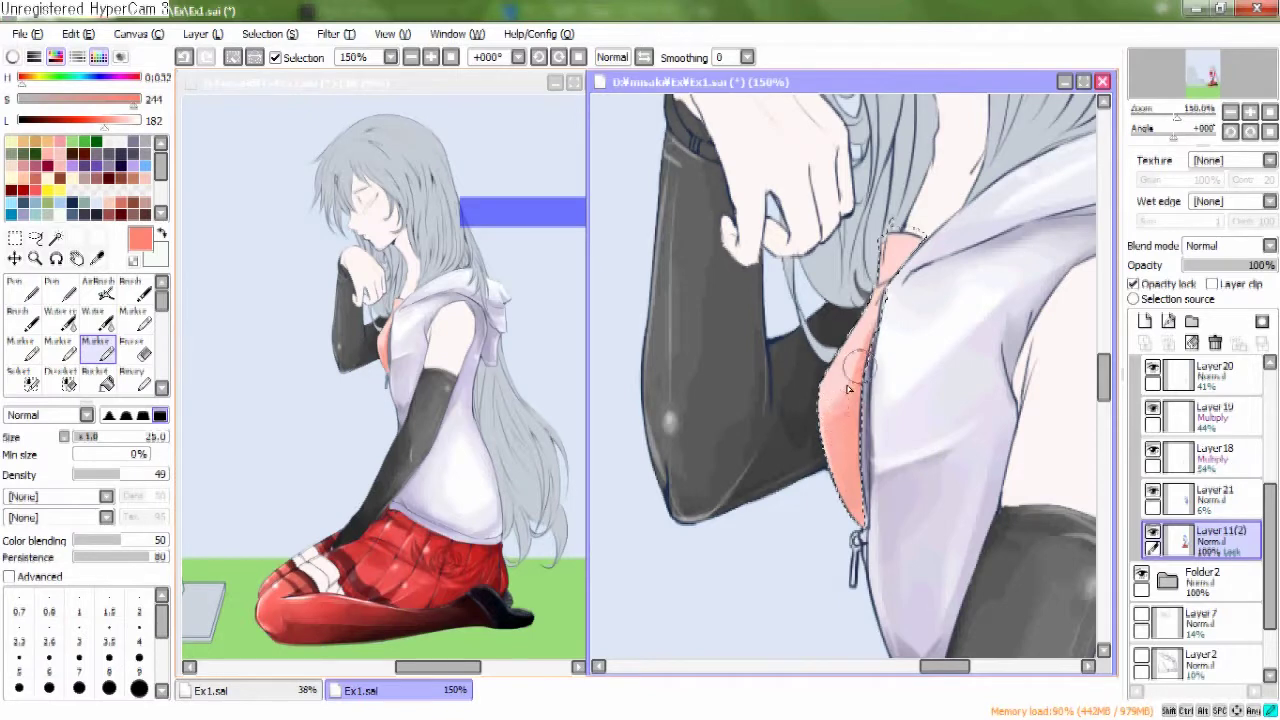
left_click_drag(903, 335, 865, 356)
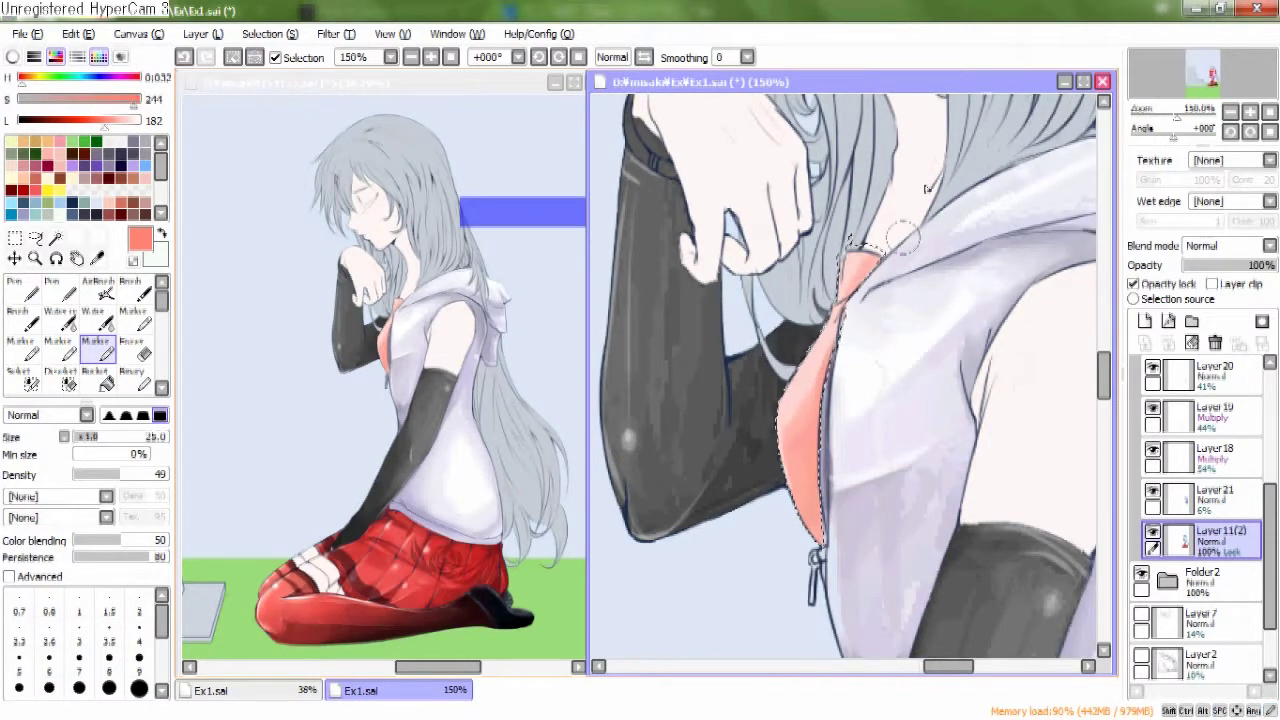
Lighten the undershirt's chest and outer edge with the size 25 AirBrush at luminance 255 and density 36.
scroll(985, 312, "down", 3)
scroll(985, 312, "up", 4)
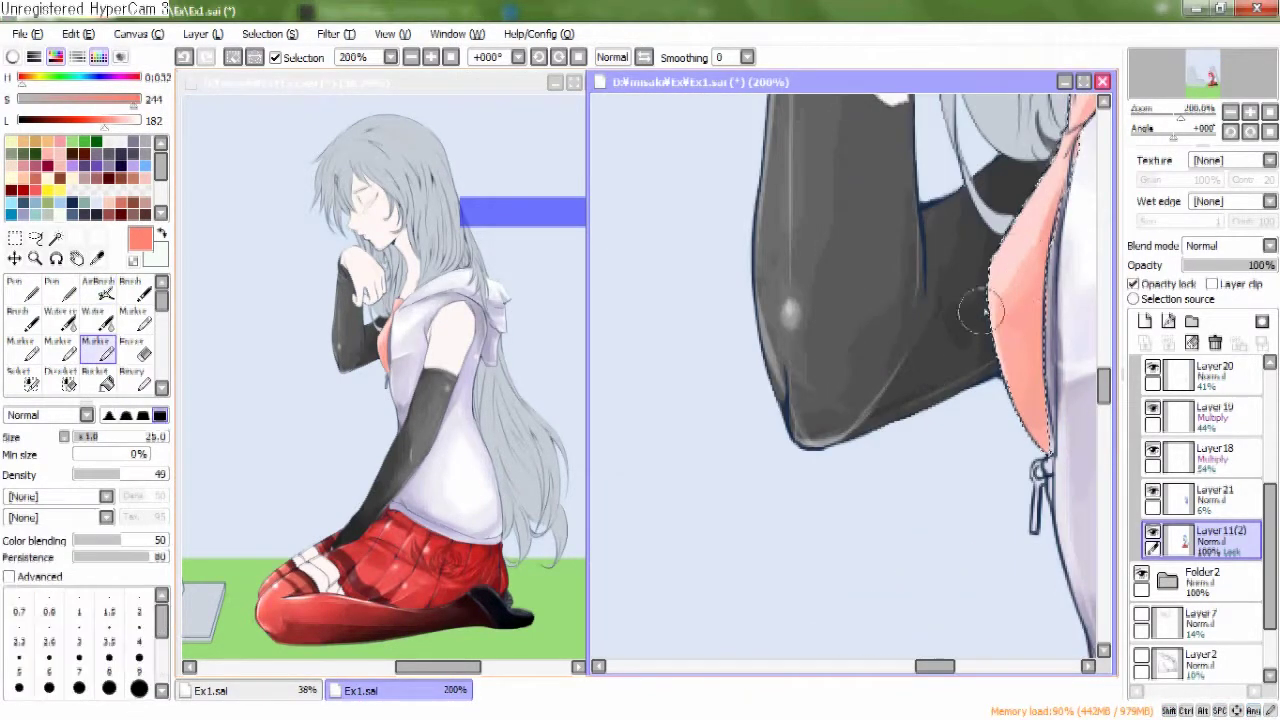
left_click_drag(985, 312, 910, 340)
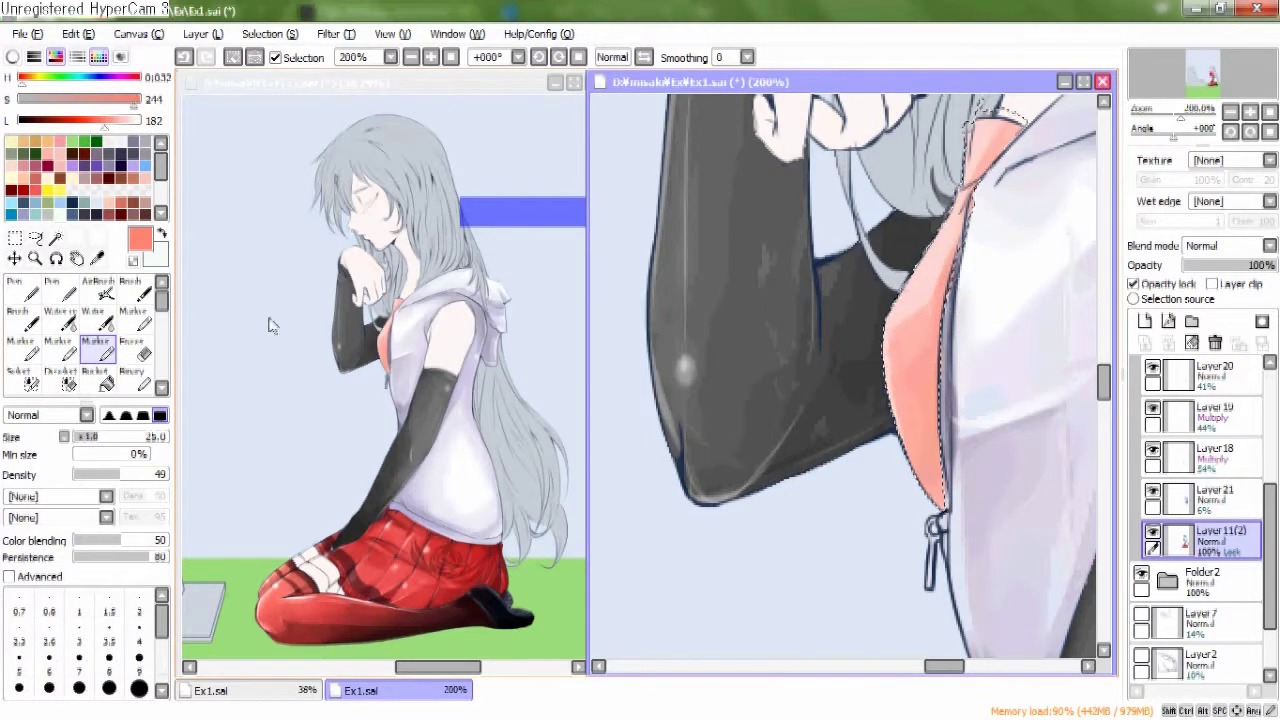
key("v")
left_click_drag(946, 257, 898, 218)
left_click(951, 289, "alt")
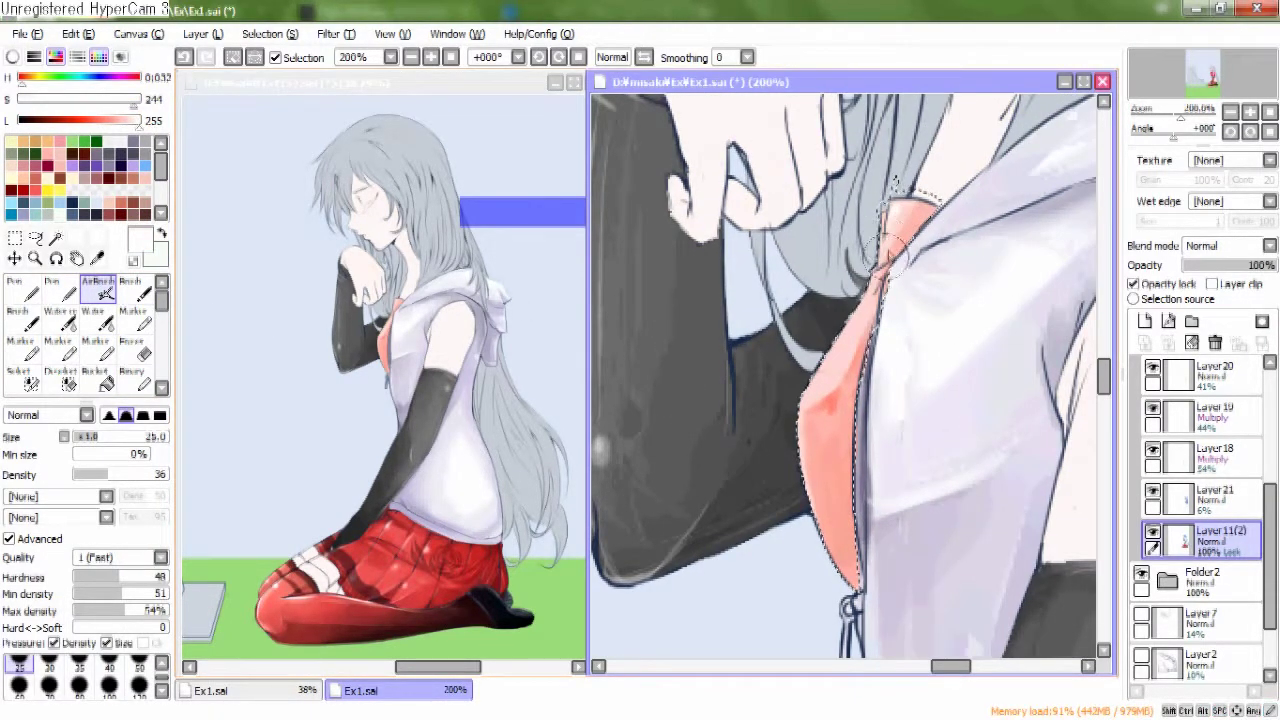
left_click_drag(834, 355, 848, 336)
left_click_drag(811, 401, 818, 411)
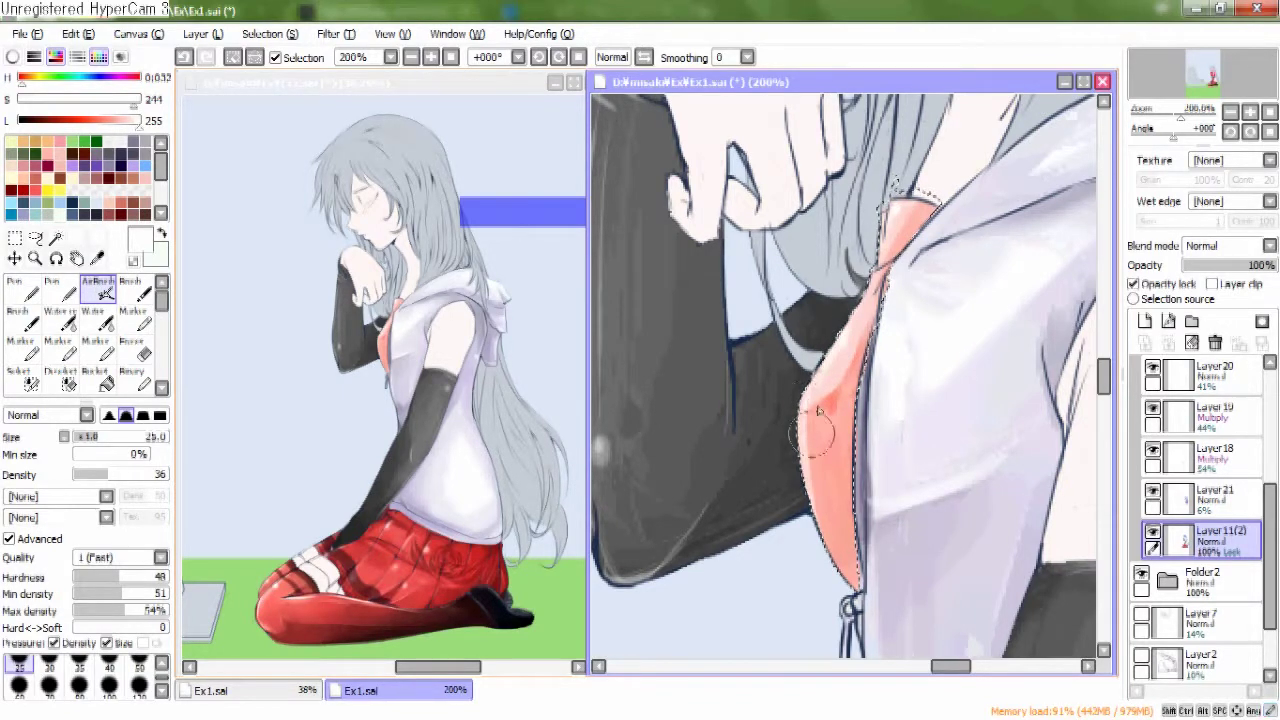
scroll(826, 401, "up", 2)
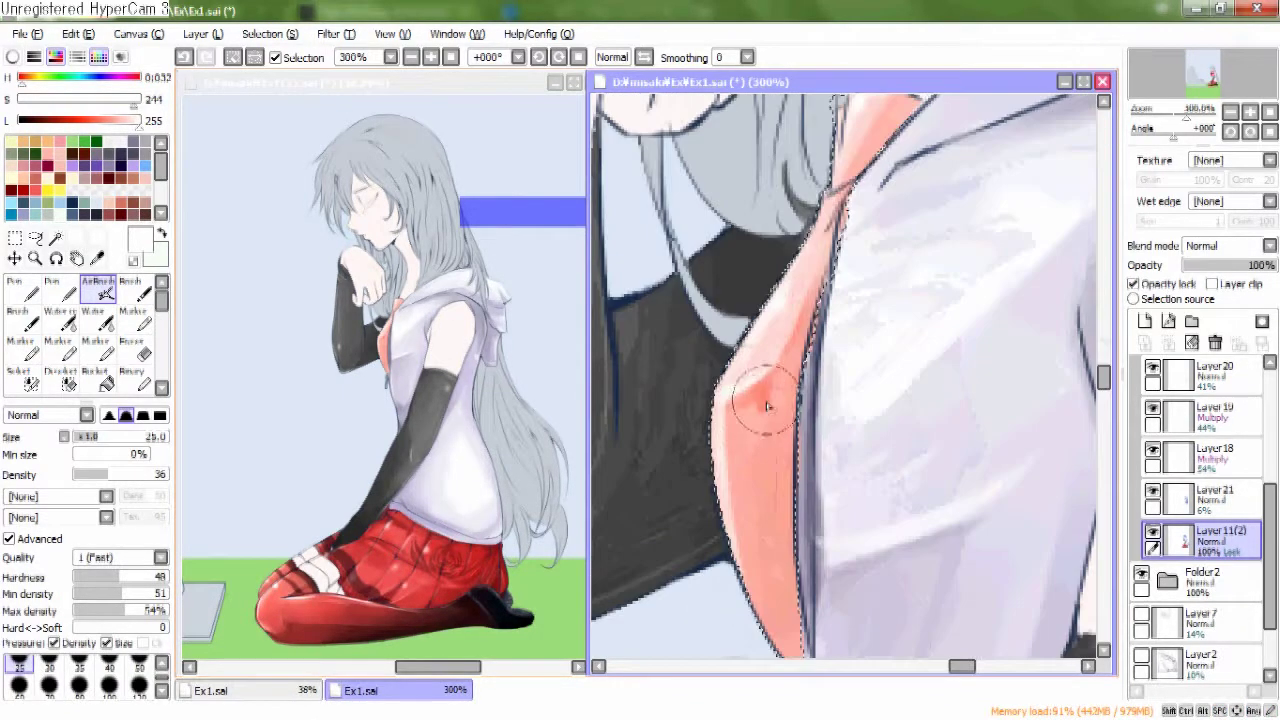
Deepen the undershirt's chest shading in salmon at luminance 184 with the size 25 AirBrush at density 36.
left_click(756, 402, "alt")
left_click_drag(756, 402, 757, 451)
scroll(727, 414, "down", 2)
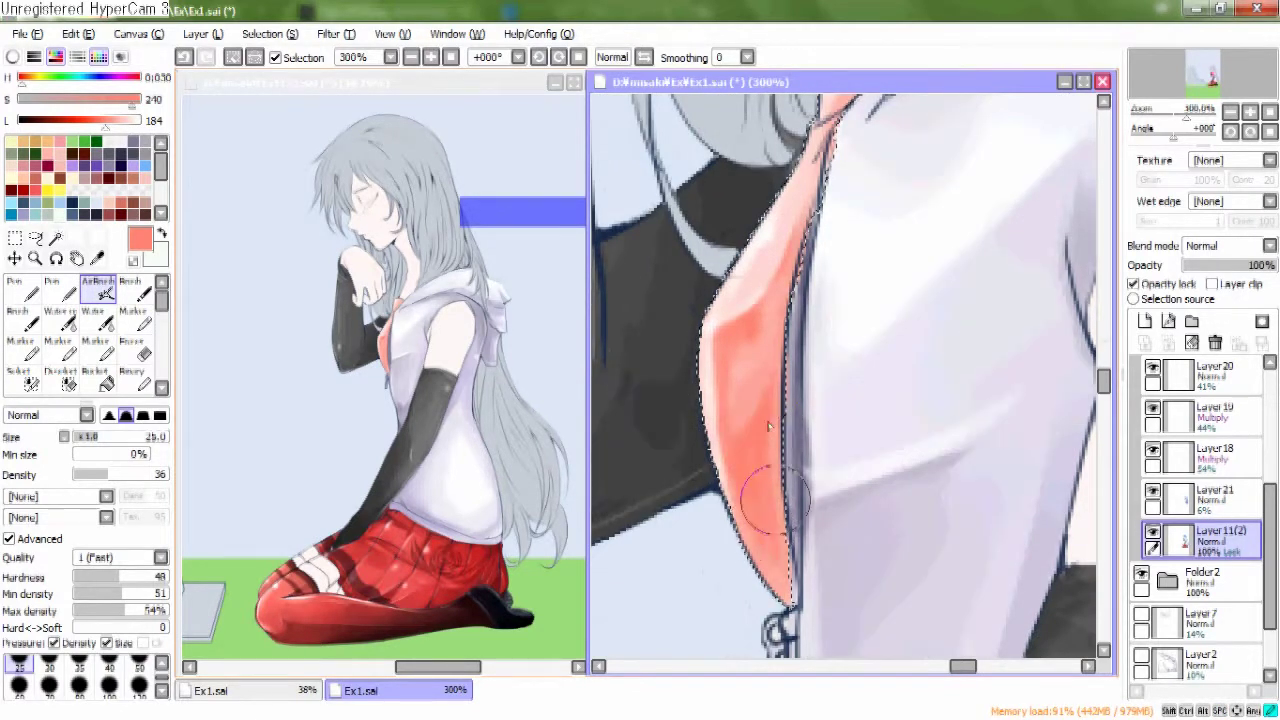
scroll(835, 381, "down", 4)
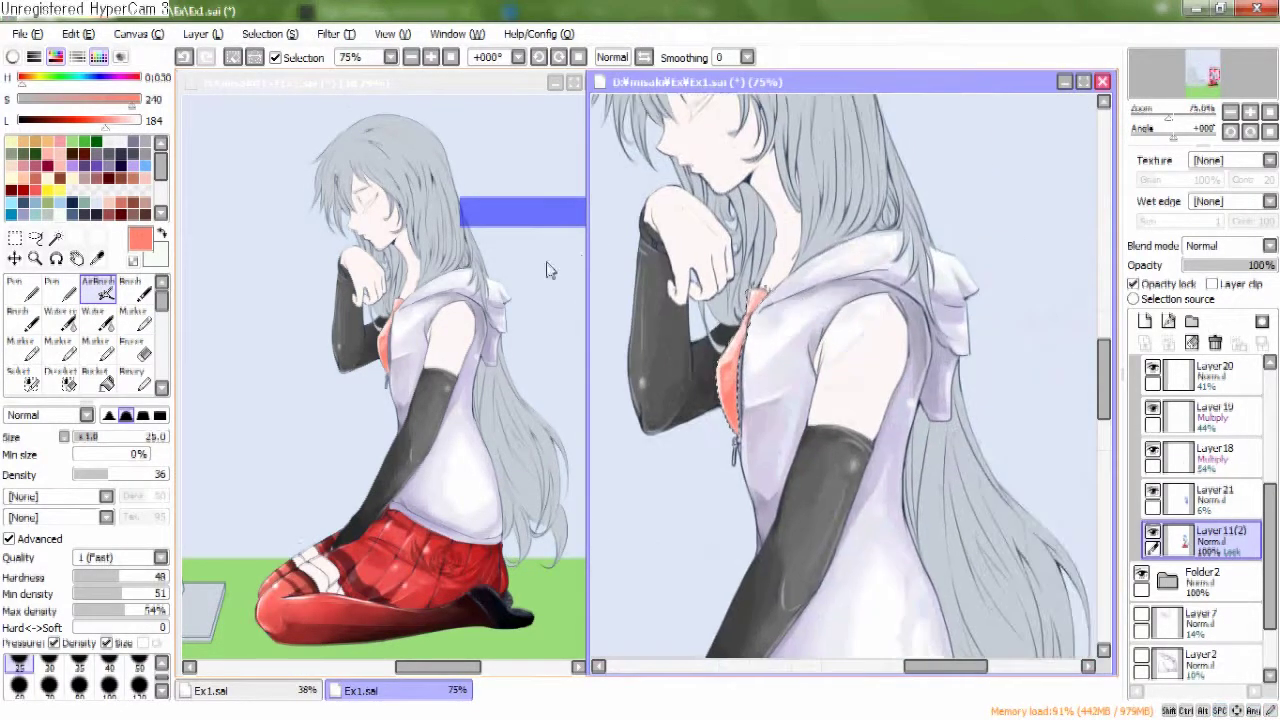
Darken the undershirt's collar fold and lower tip in dusty red at luminance 142 with the size 20 Marker.
scroll(846, 293, "up", 4)
left_click(866, 318, "alt")
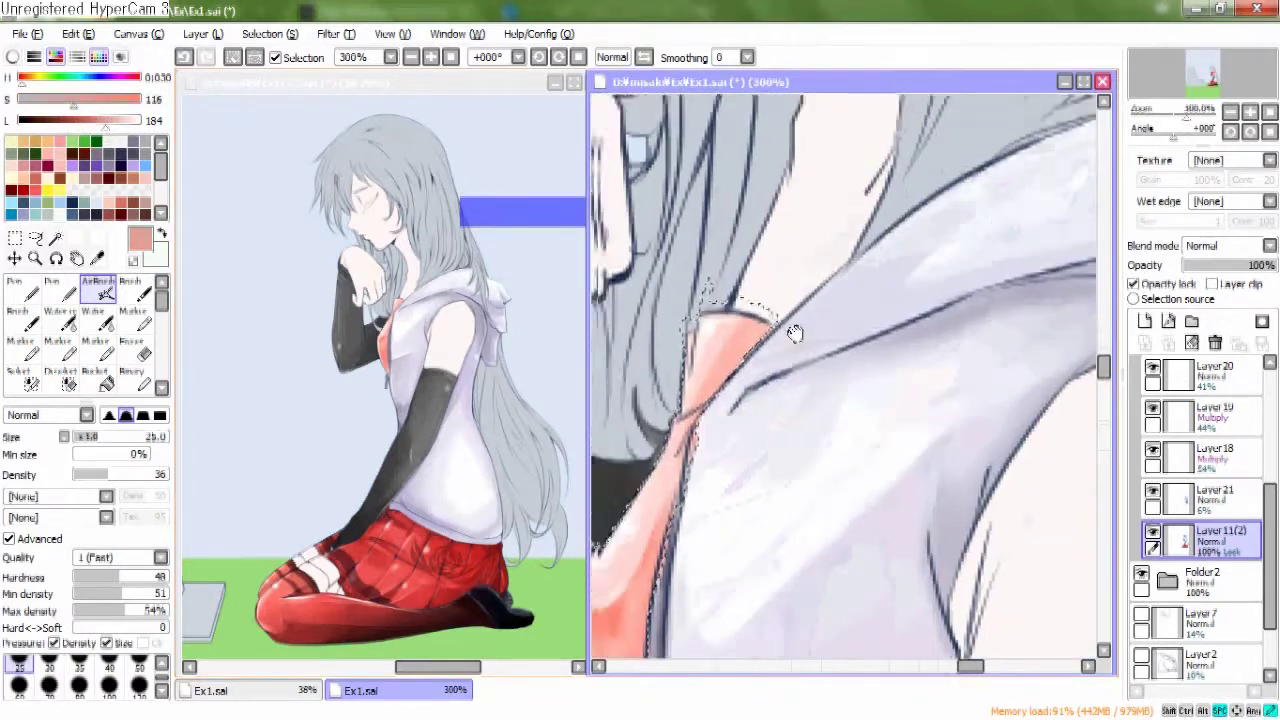
key("ctrl+z")
left_click_drag(835, 370, 880, 180)
left_click(795, 470, "alt")
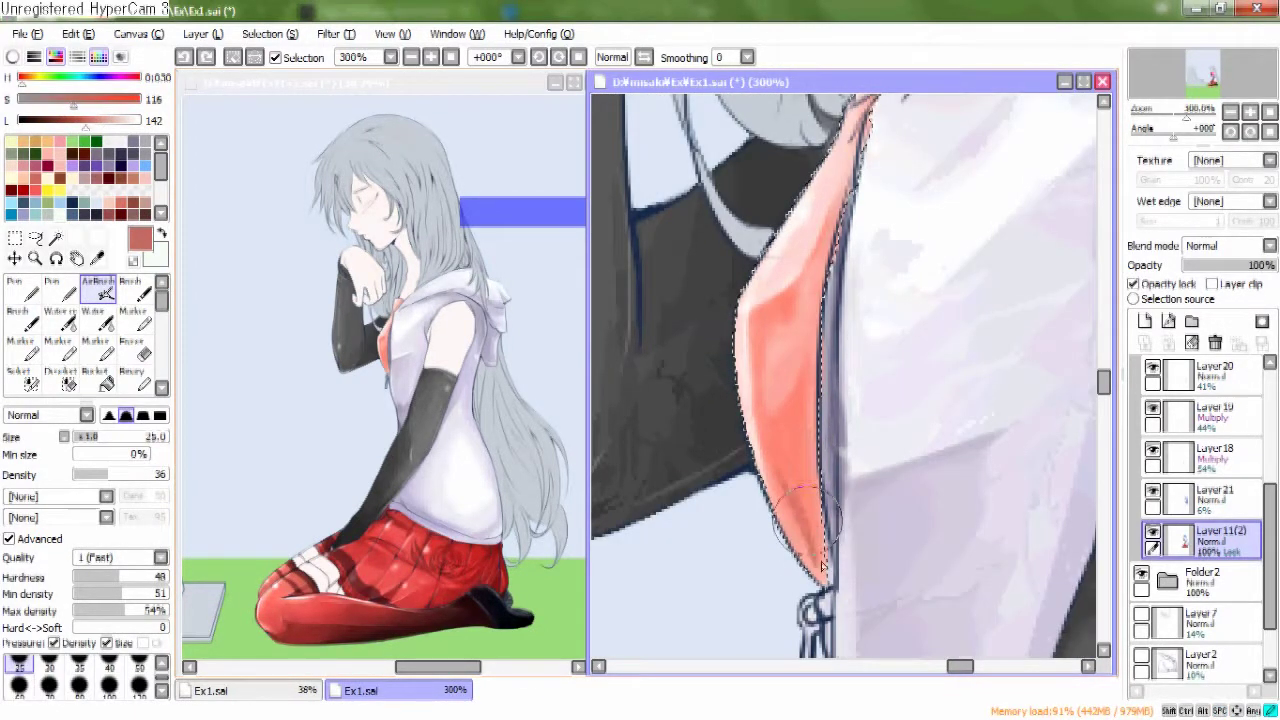
left_click(58, 348)
key("bracketleft")
key("bracketleft")
key("bracketleft")
key("bracketleft")
key("bracketleft")
key("bracketleft")
key("bracketleft")
key("bracketleft")
key("bracketleft")
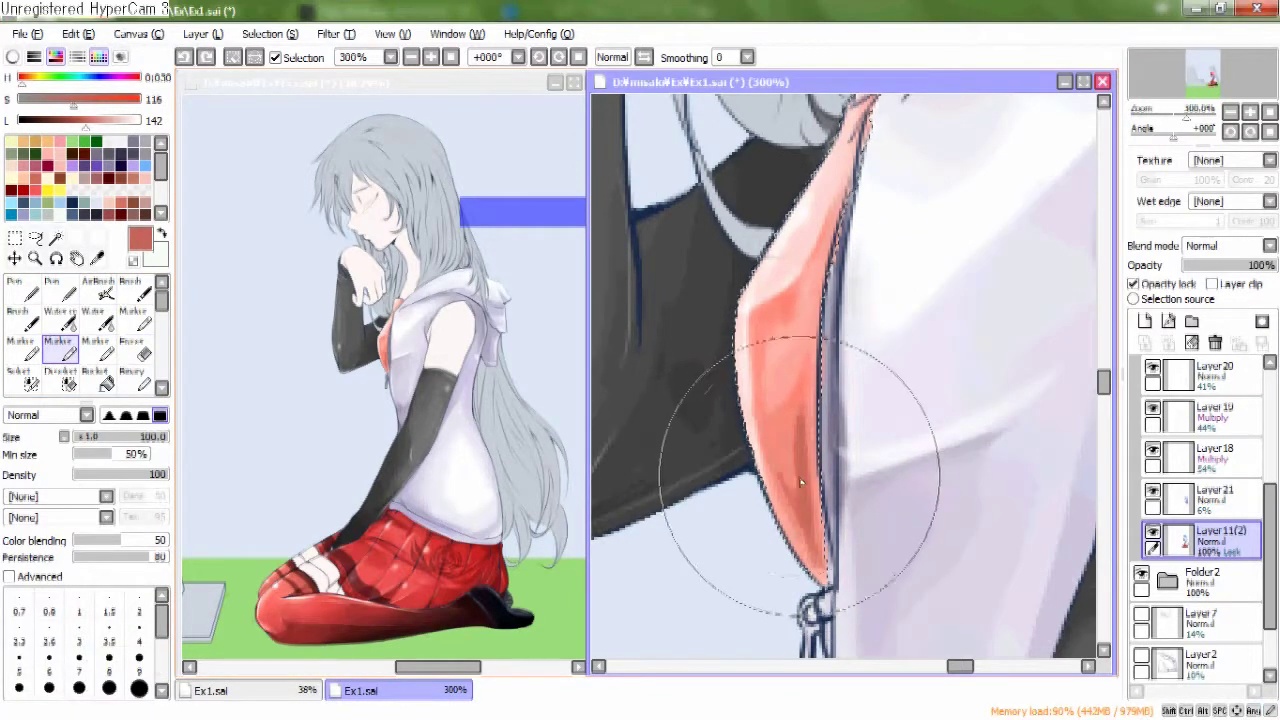
scroll(830, 495, "down", 2)
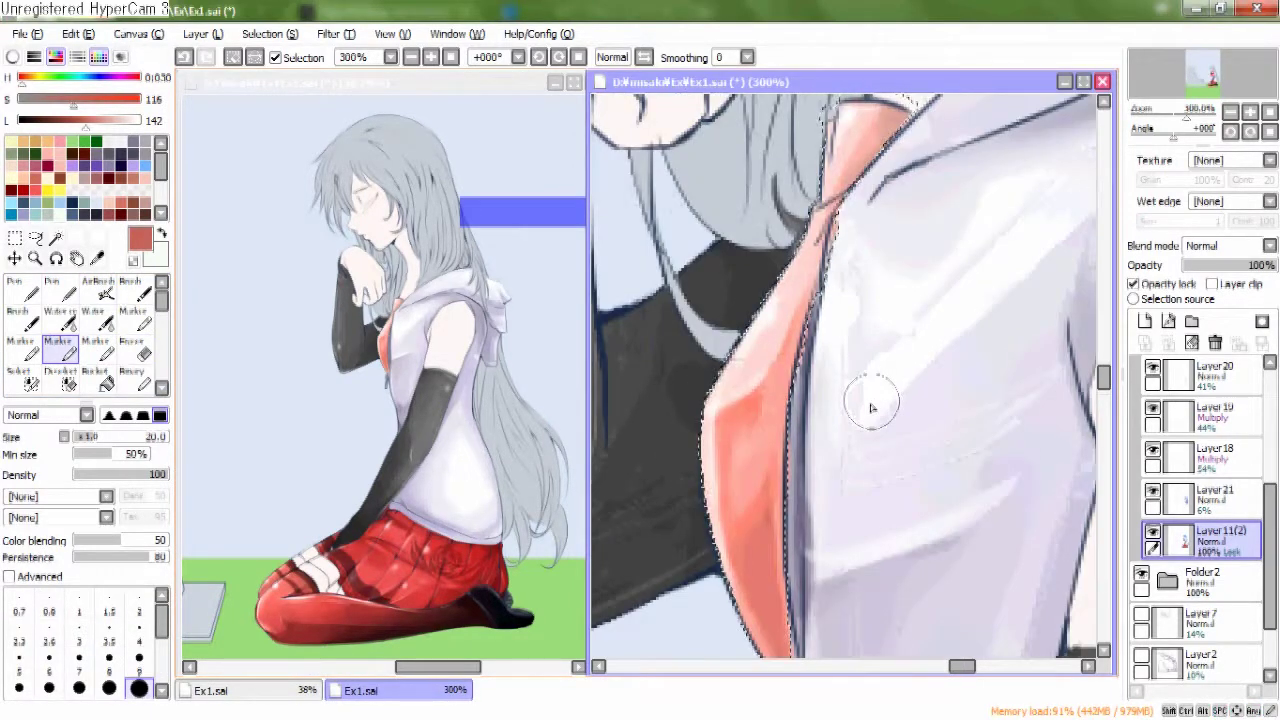
scroll(857, 514, "up", 2)
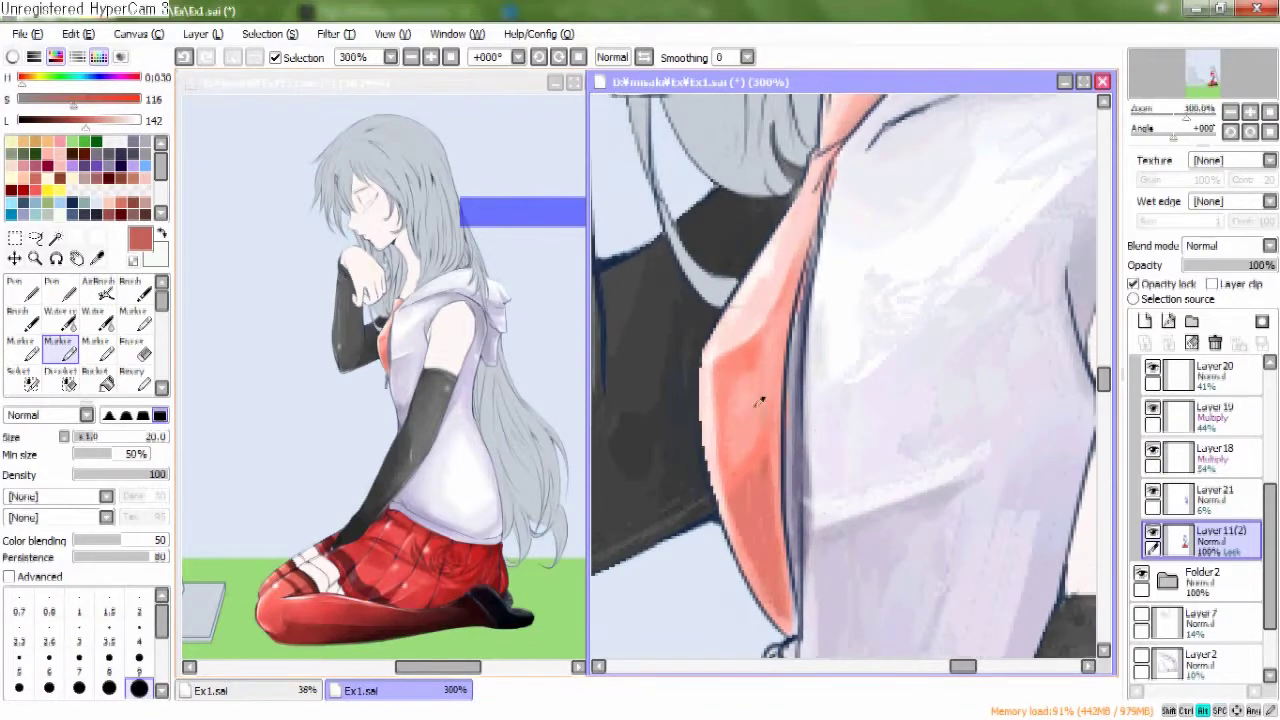
Shade the hoodie's zipper edge in lavender gray at luminance 171 with the size 25 AirBrush.
left_click(900, 320, "alt")
key("v")
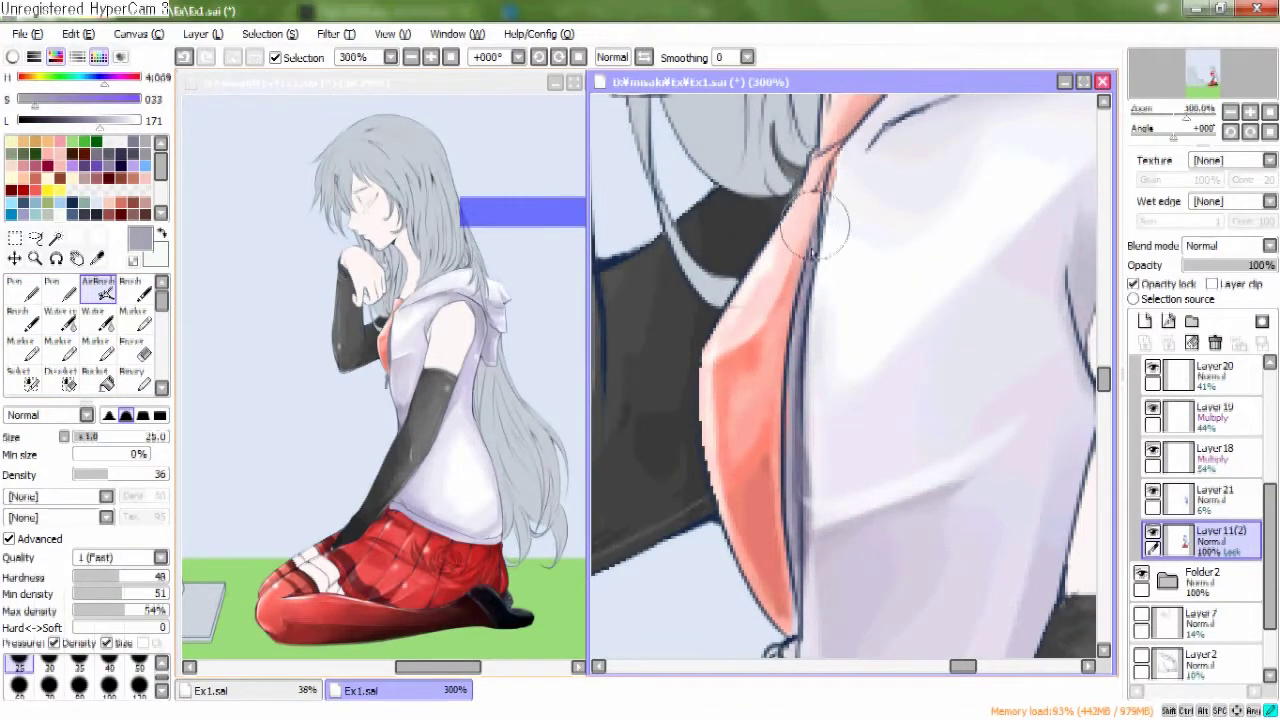
scroll(842, 477, "down", 3)
Color the zipper pull in lavender with the Pen, opacity lock off, and clean its surroundings with the size 12 Eraser.
key("n")
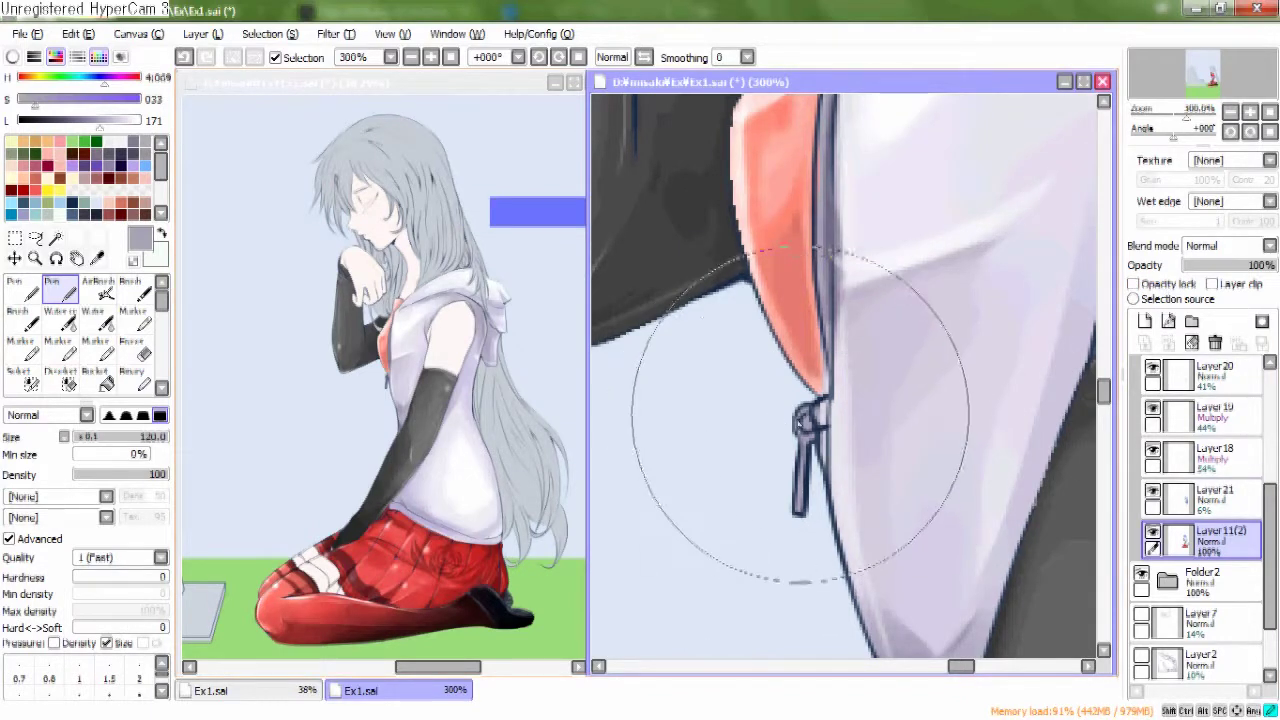
left_click(93, 130)
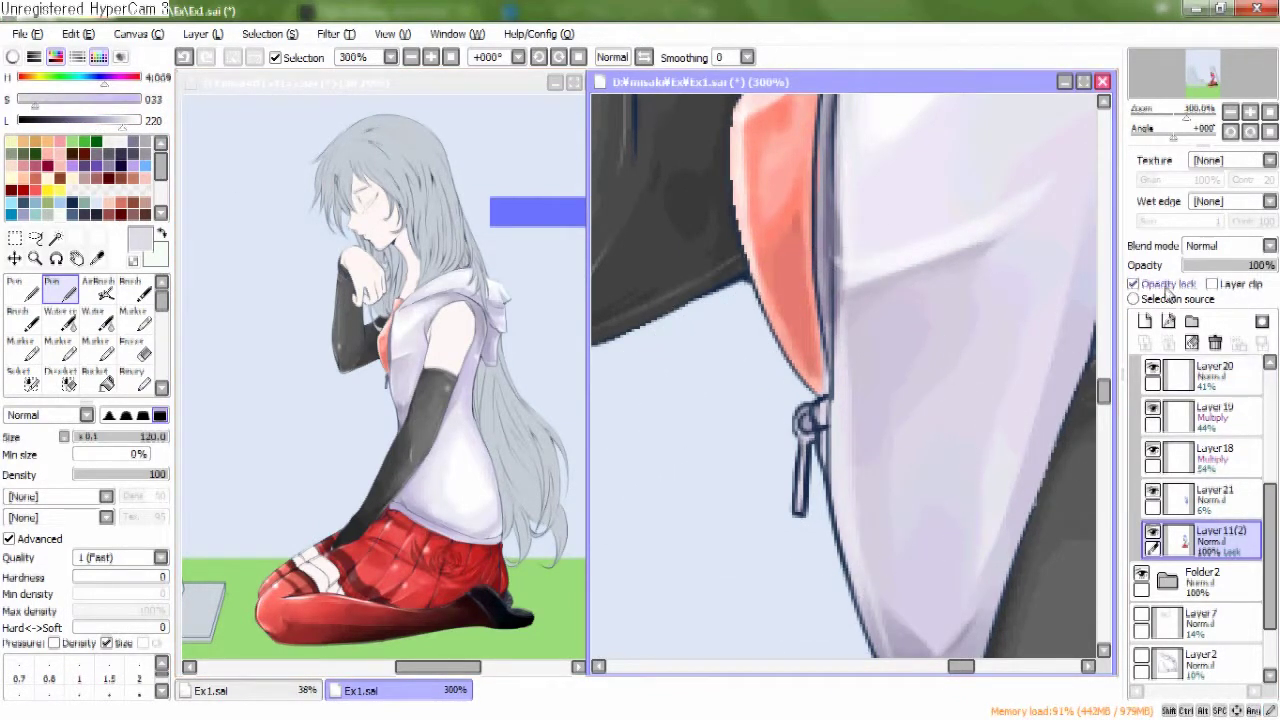
key("e")
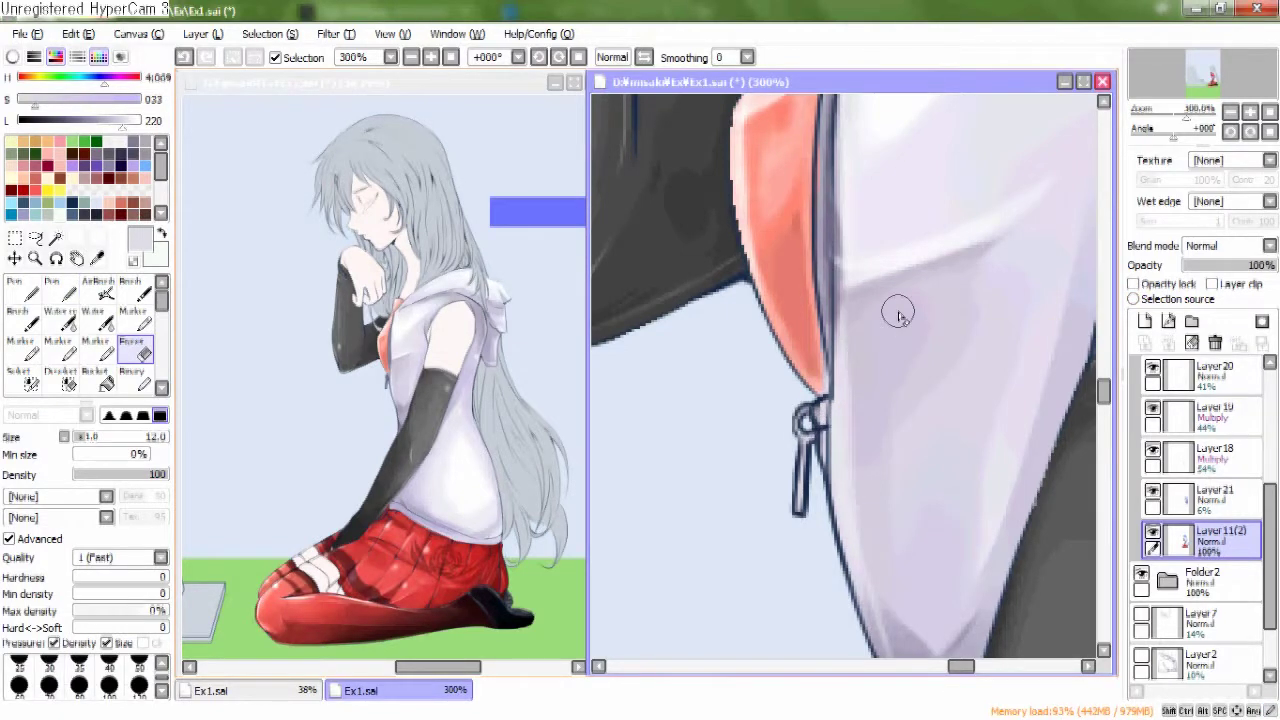
left_click_drag(898, 316, 914, 414)
Paint the zipper slider in gray at luminance 106 with the Pen, keeping the layer's opacity locked.
key("n")
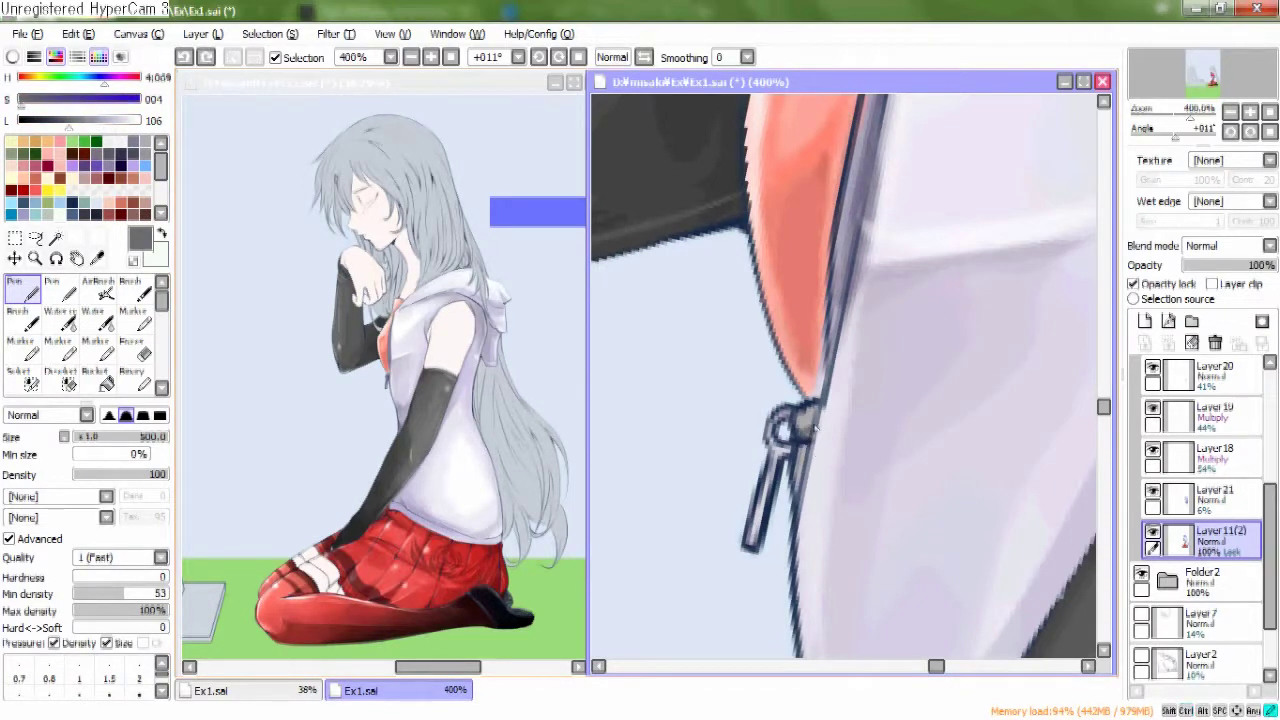
key("Delete")
key("Page_Down")
key("Page_Down")
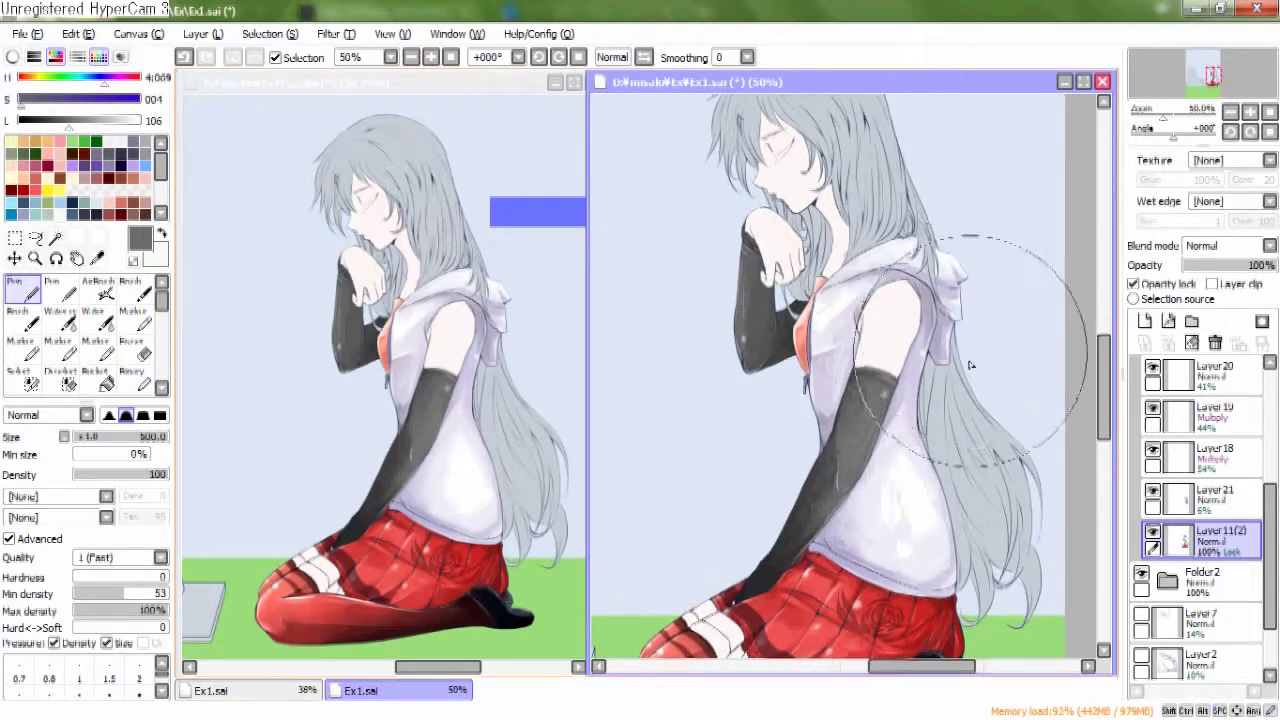
Create a new layer above Layer11(2) and draw a black five-pointed star outline on the hoodie's lower back.
key("Page_Up")
left_click(1145, 321)
left_click_drag(878, 493, 848, 428)
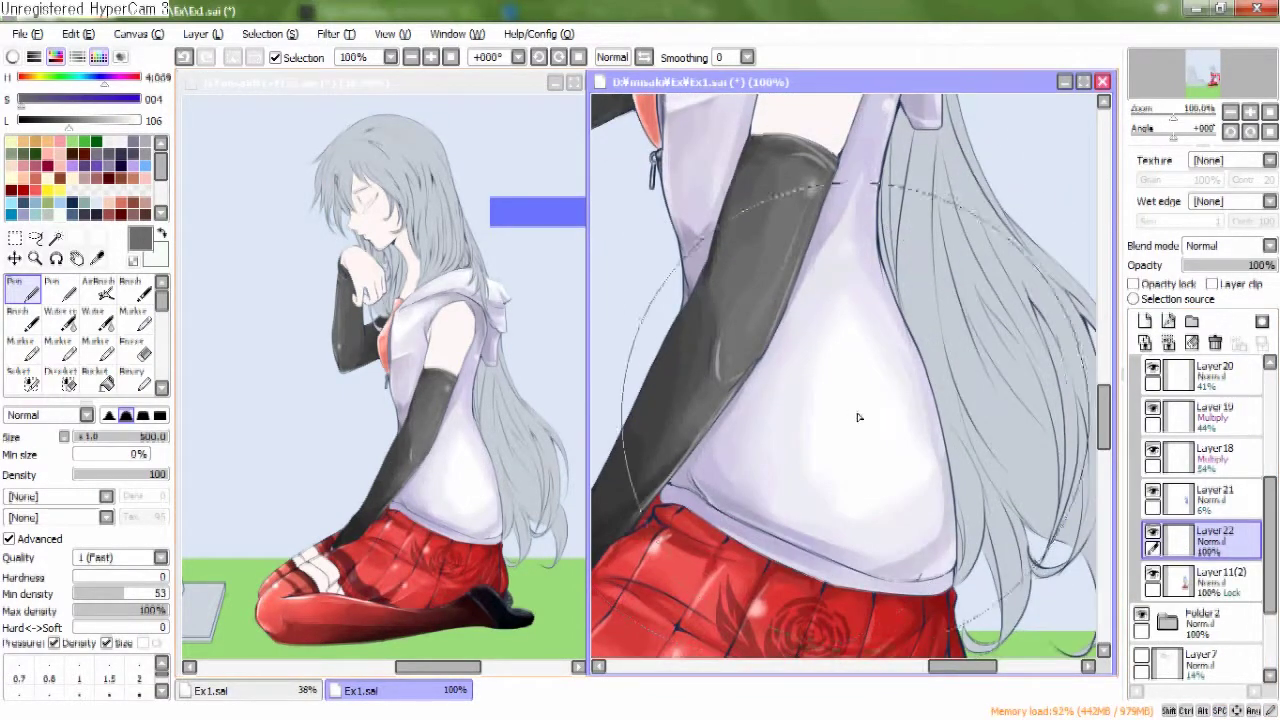
left_click_drag(868, 374, 834, 430)
key("ctrl+z")
mouse_move(870, 358)
left_mouse_down()
mouse_move(838, 418)
mouse_move(893, 388)
mouse_move(878, 360)
mouse_move(886, 420)
mouse_move(855, 420)
mouse_move(893, 400)
left_mouse_up()
key("ctrl+z")
key("ctrl+z")
key("ctrl+z")
key("ctrl+z")
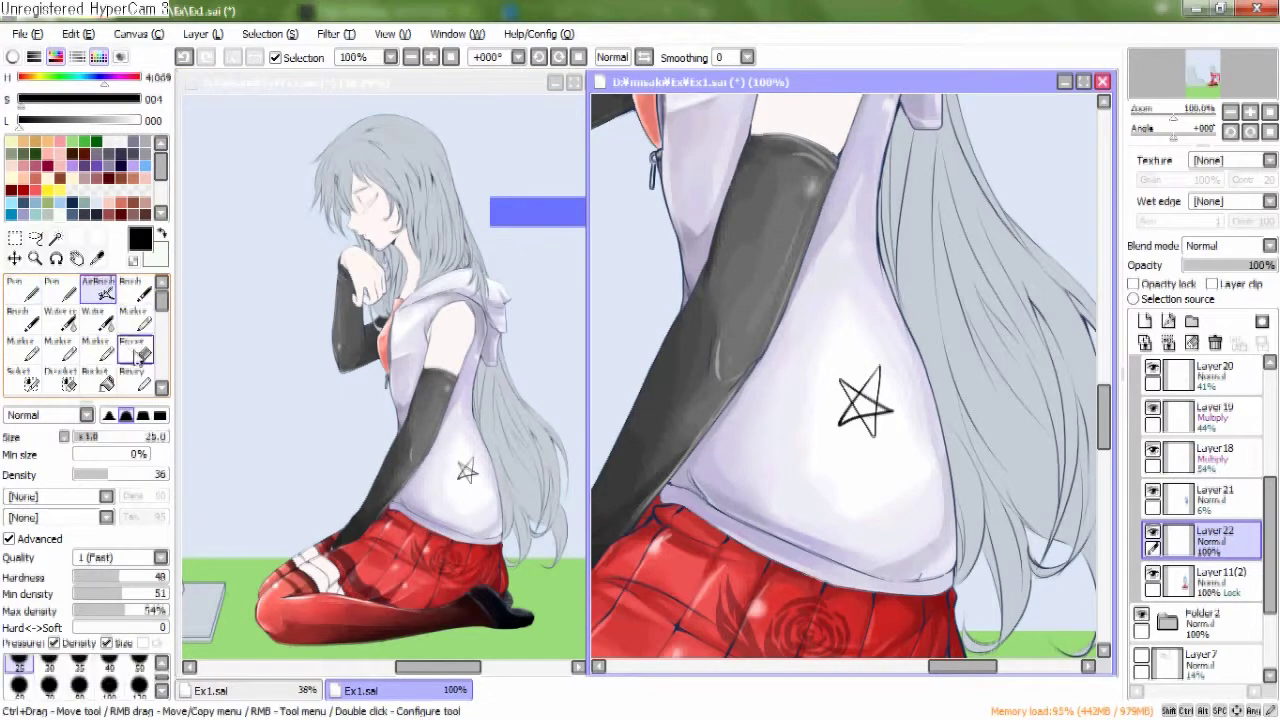
Fill the star with black using the Bucket and touch up its remaining gaps with the Pen.
left_click(97, 380)
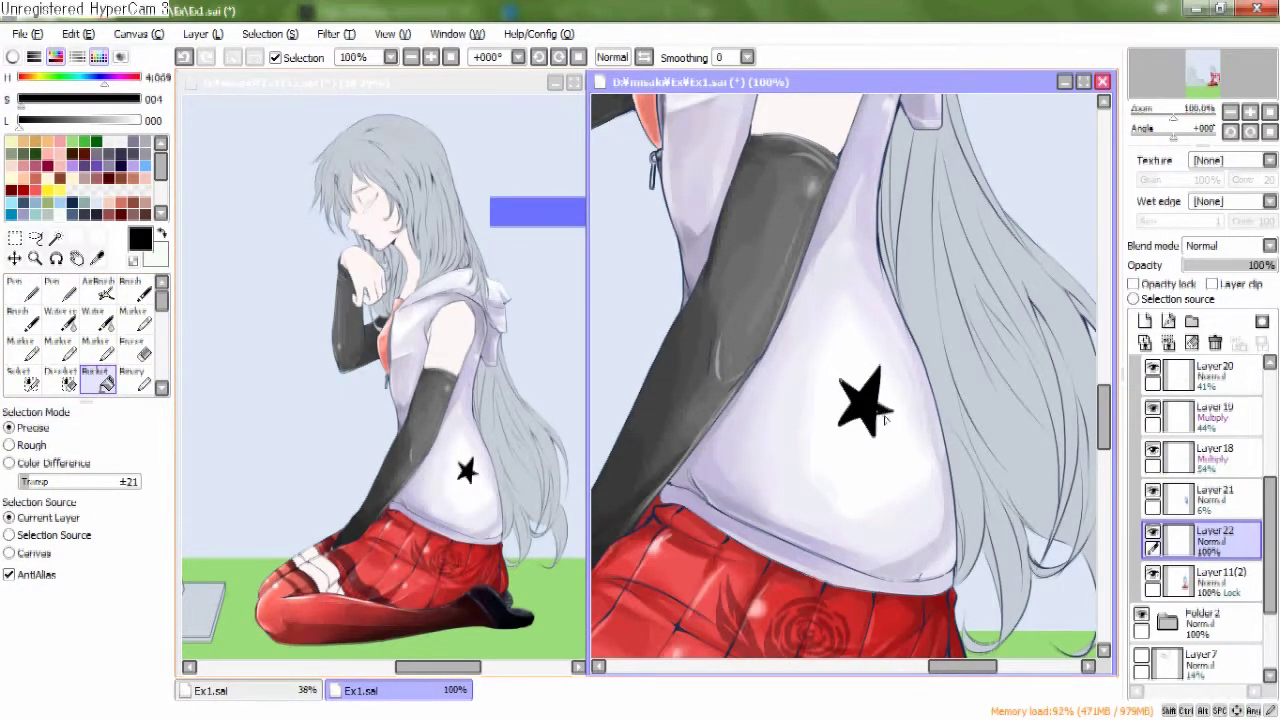
scroll(880, 410, "up", 3)
key("n")
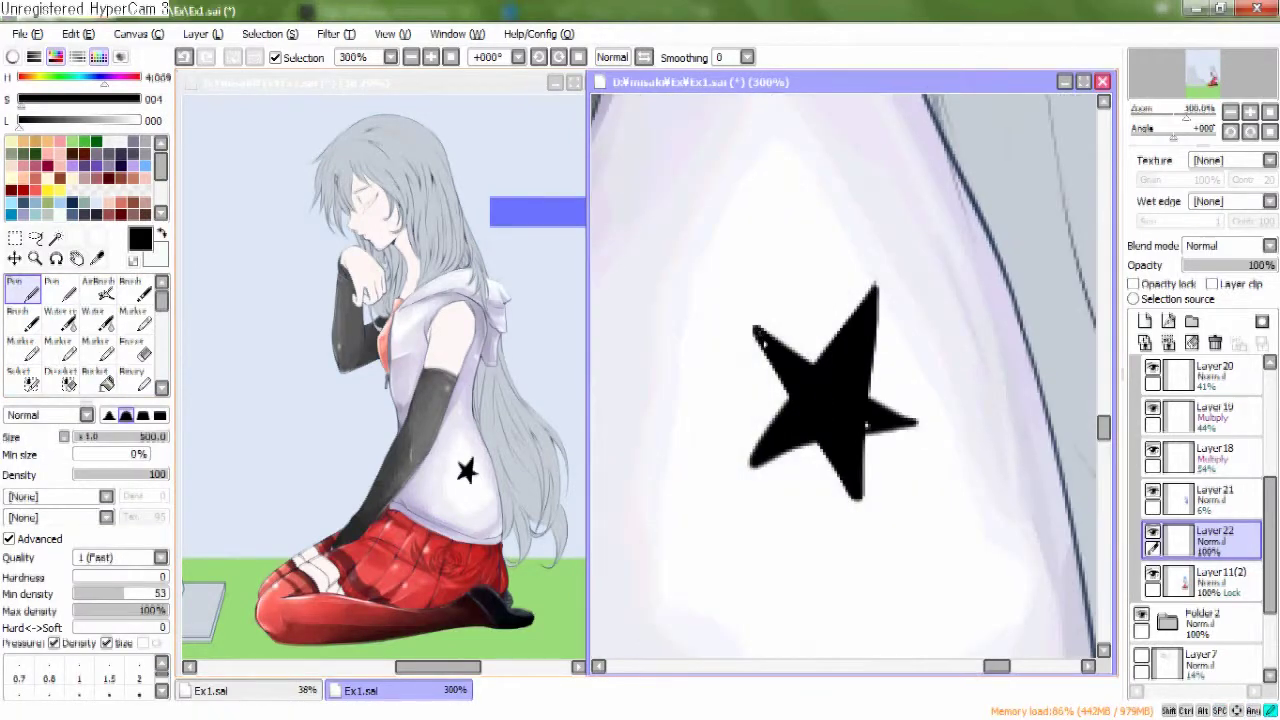
Paste a copy of the star, scale it down and place it below and to the right of the original.
scroll(870, 426, "down", 6)
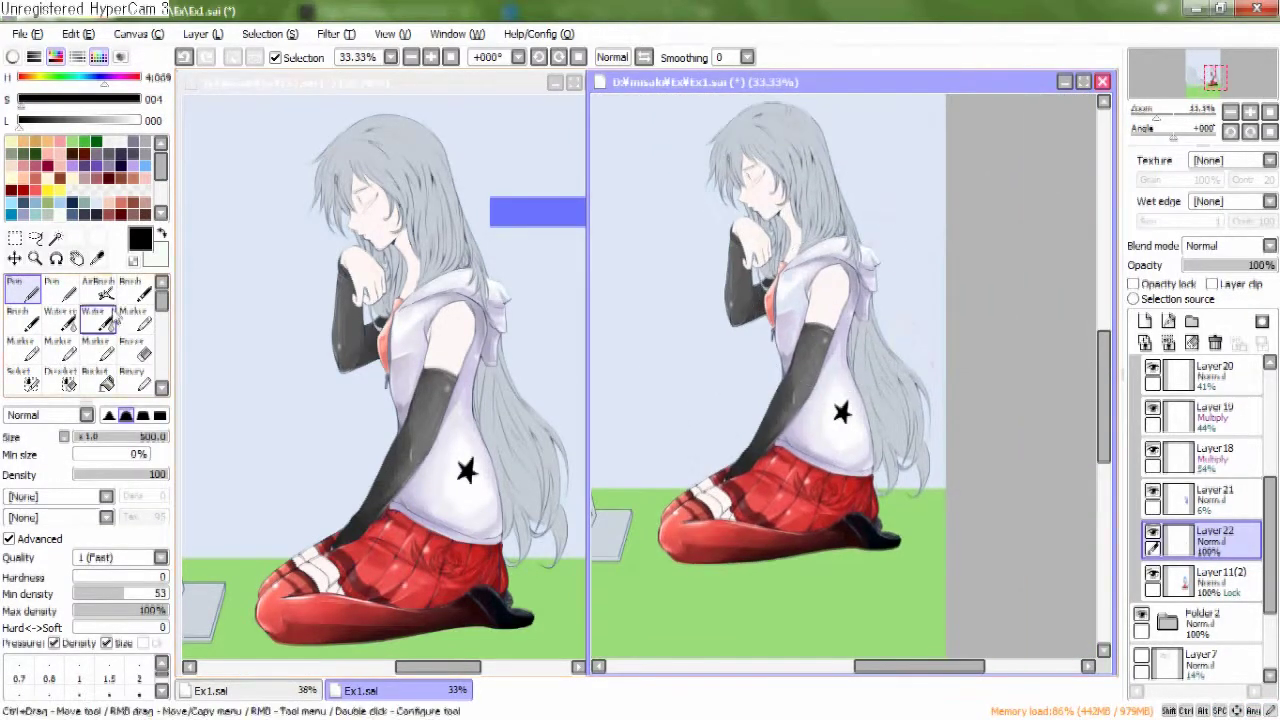
key("ctrl+t")
key("ctrl+v")
left_click_drag(878, 450, 885, 397)
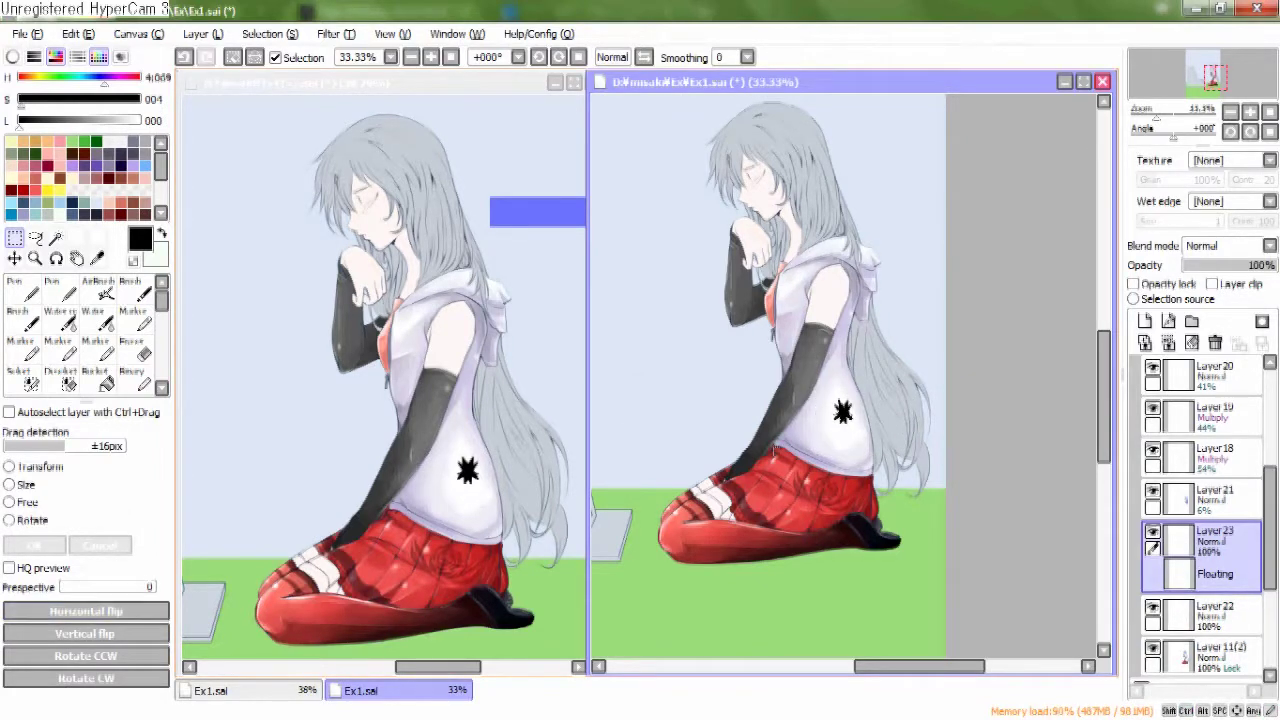
key("ctrl+t")
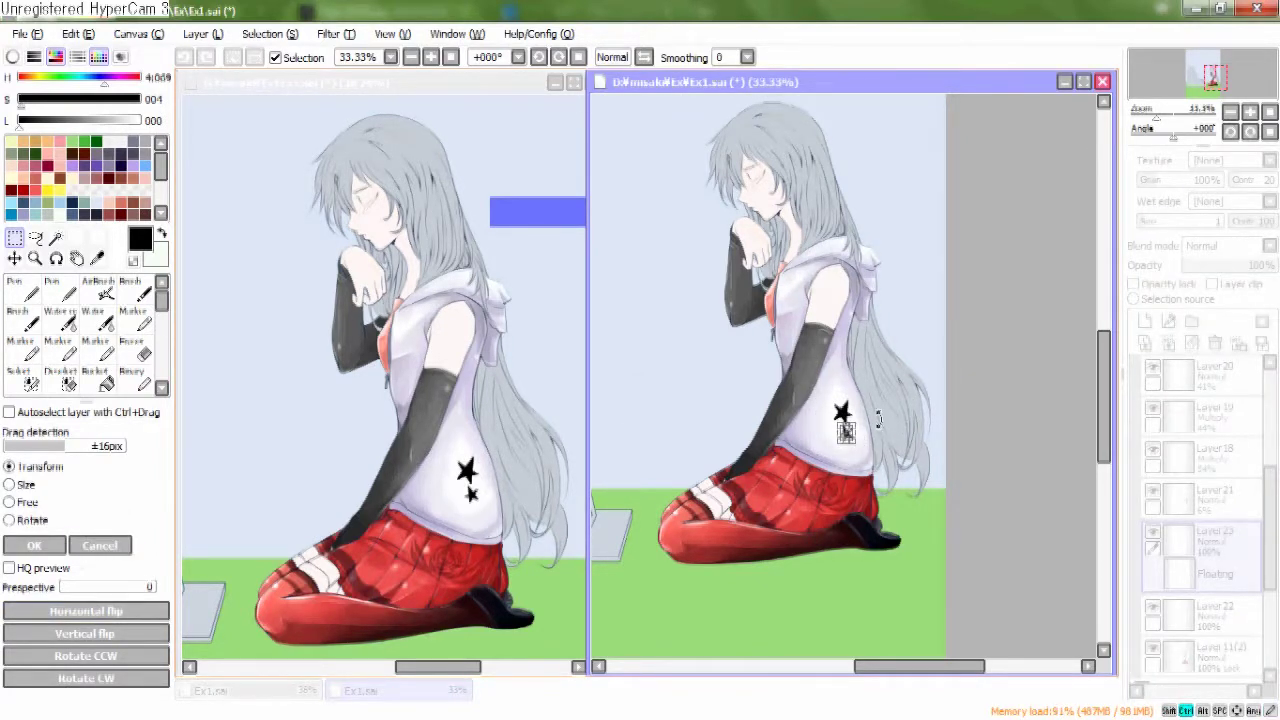
key("Return")
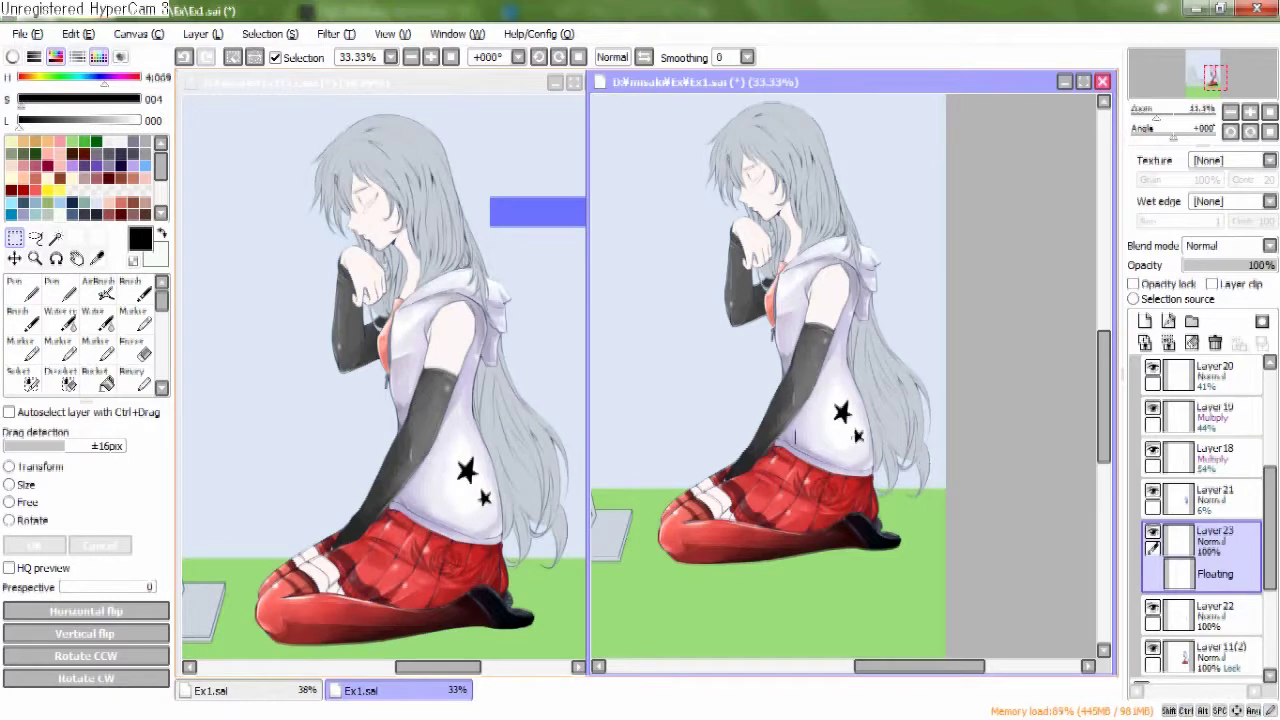
Paste another star copy, rotate and shrink it, and place it below the large star on its left side.
key("ctrl+v")
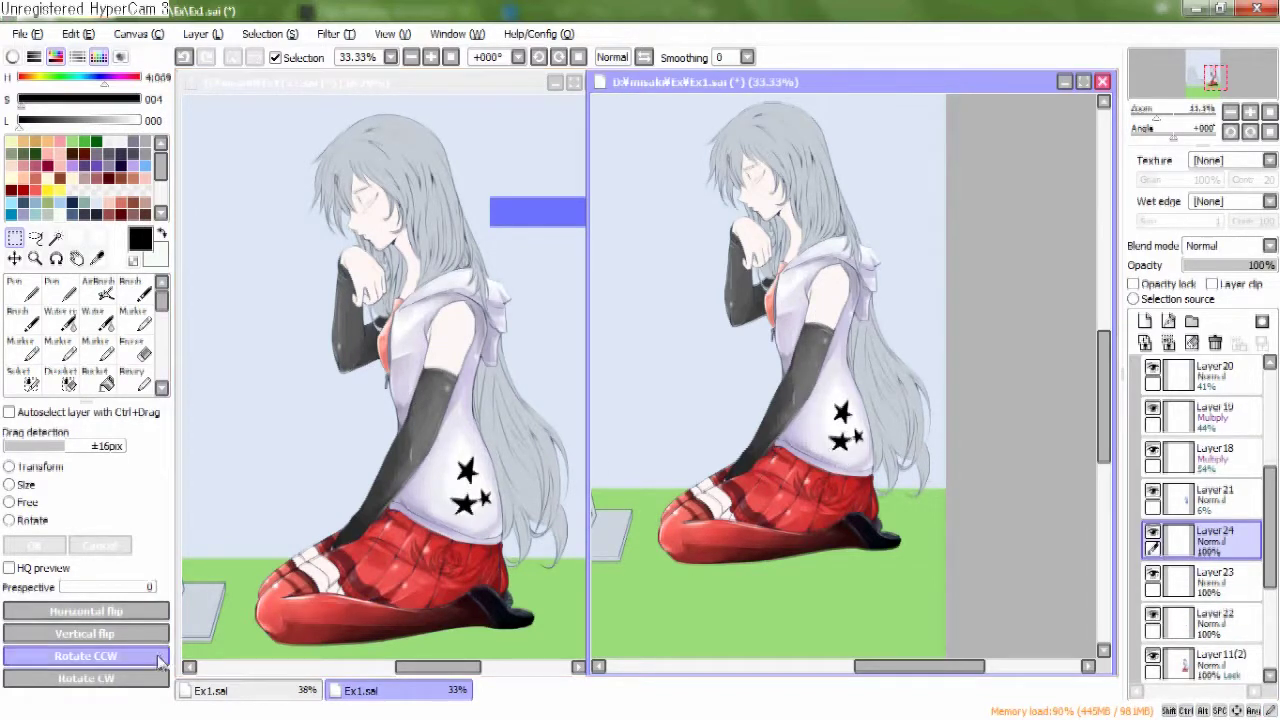
key("ctrl+t")
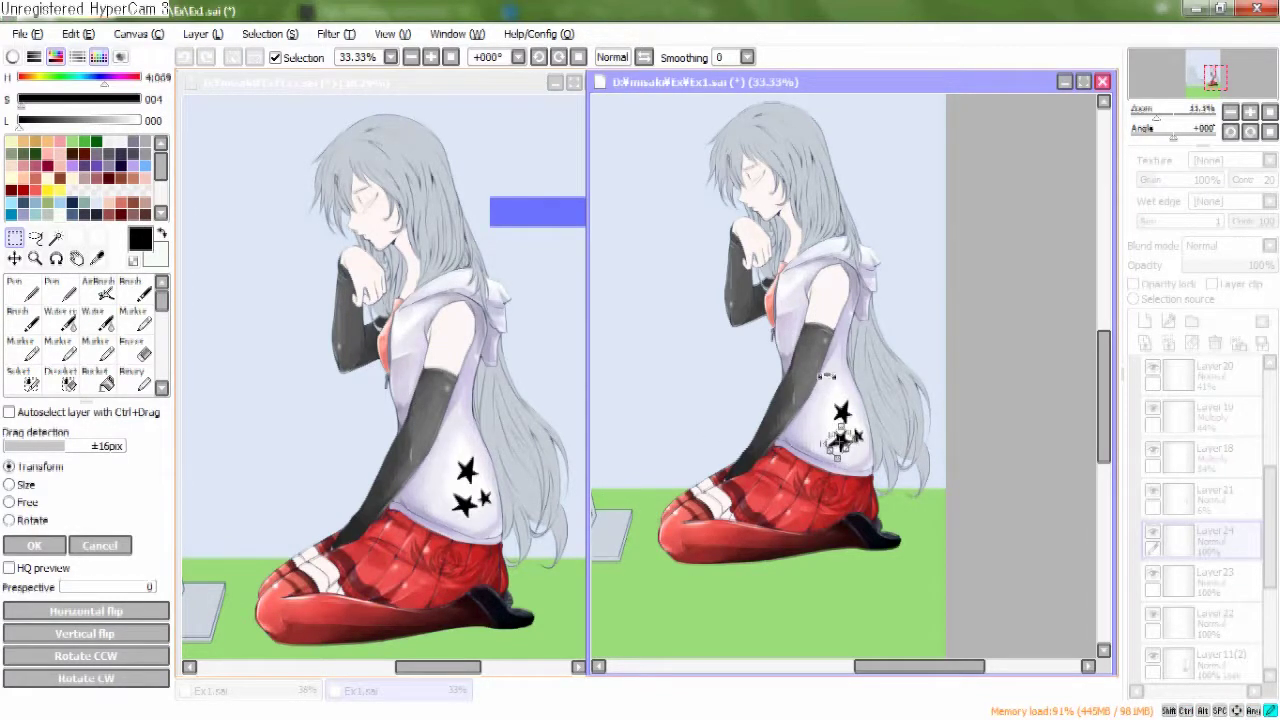
key("Return")
key("ctrl+t")
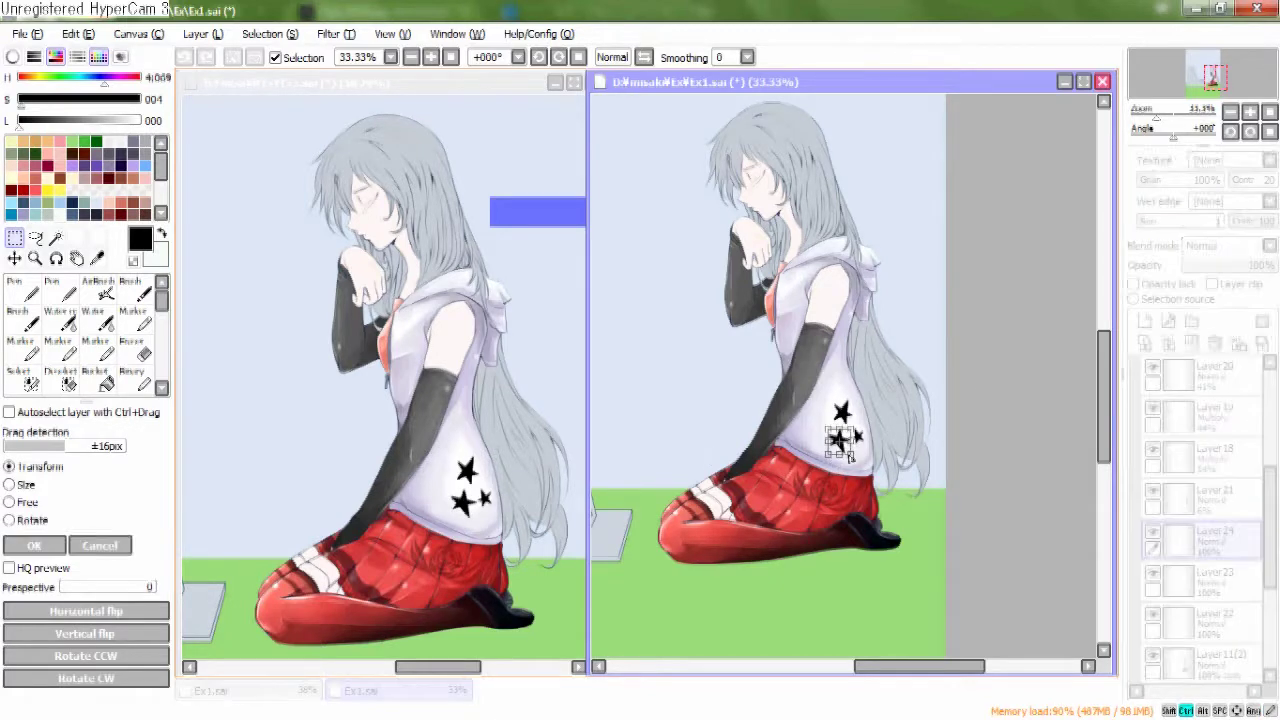
key("Return")
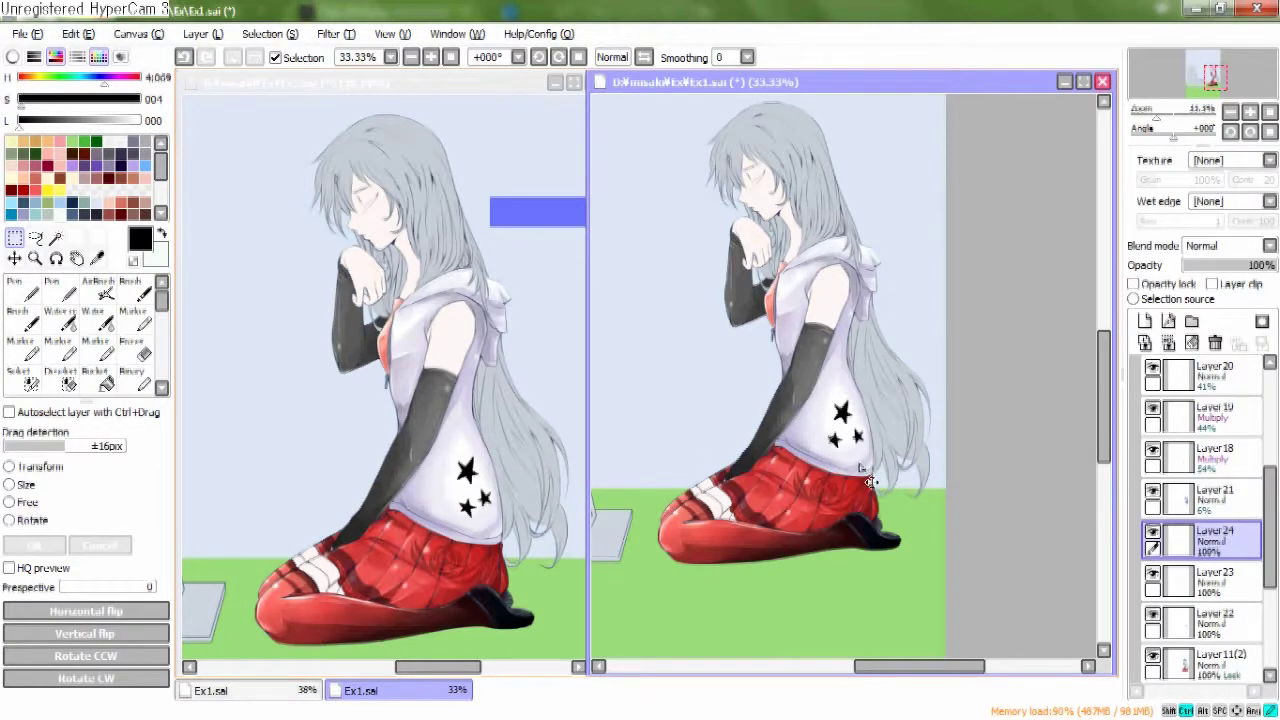
Align the second small star with the first one and merge the three star layers into Layer22.
key("ctrl+d")
key("ctrl+e")
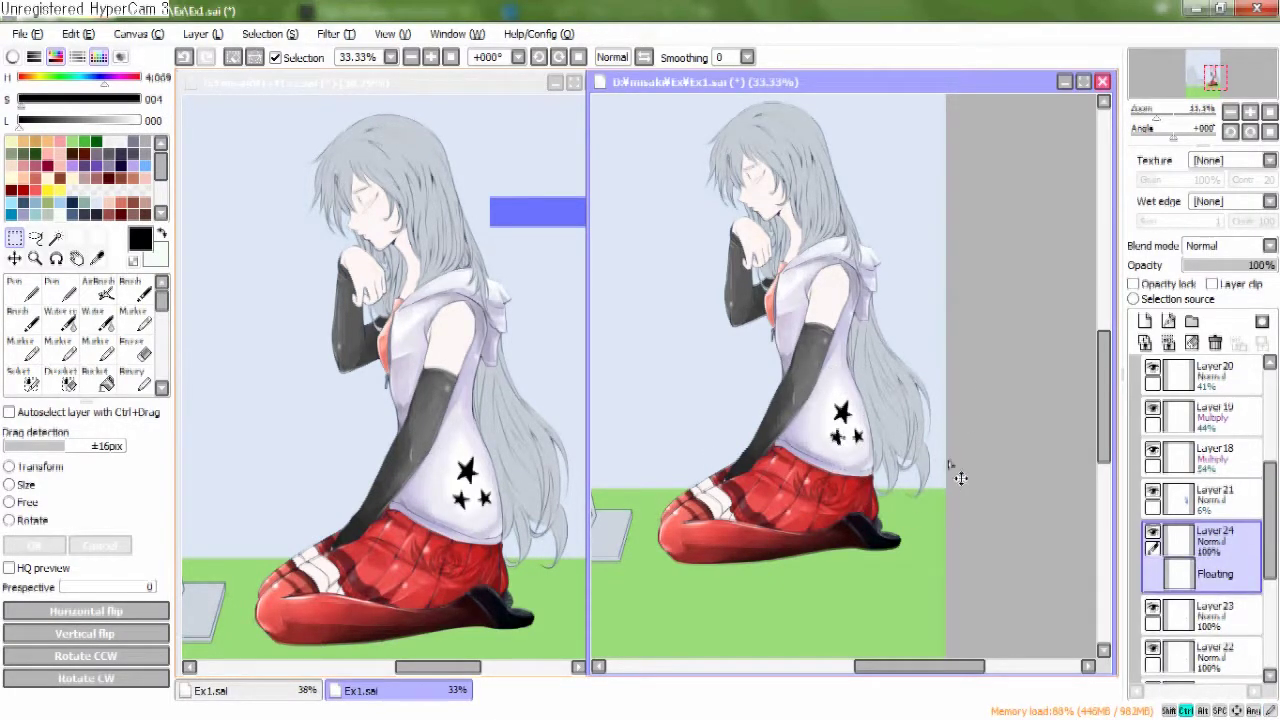
key("ctrl+e")
Try the star layer in Addition blend mode at 39% opacity and in Multiply at 88%.
left_click(1228, 246)
left_click(1220, 272)
left_click(1228, 246)
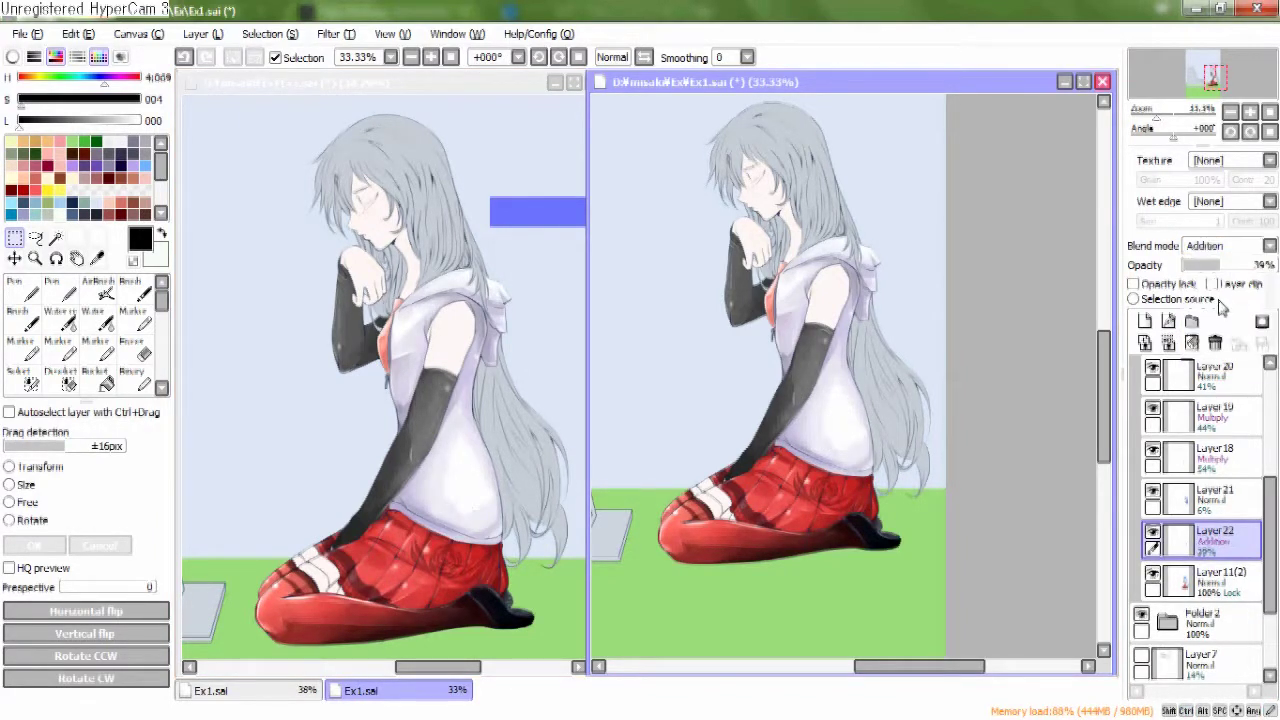
left_click(1212, 296)
left_click(1218, 266)
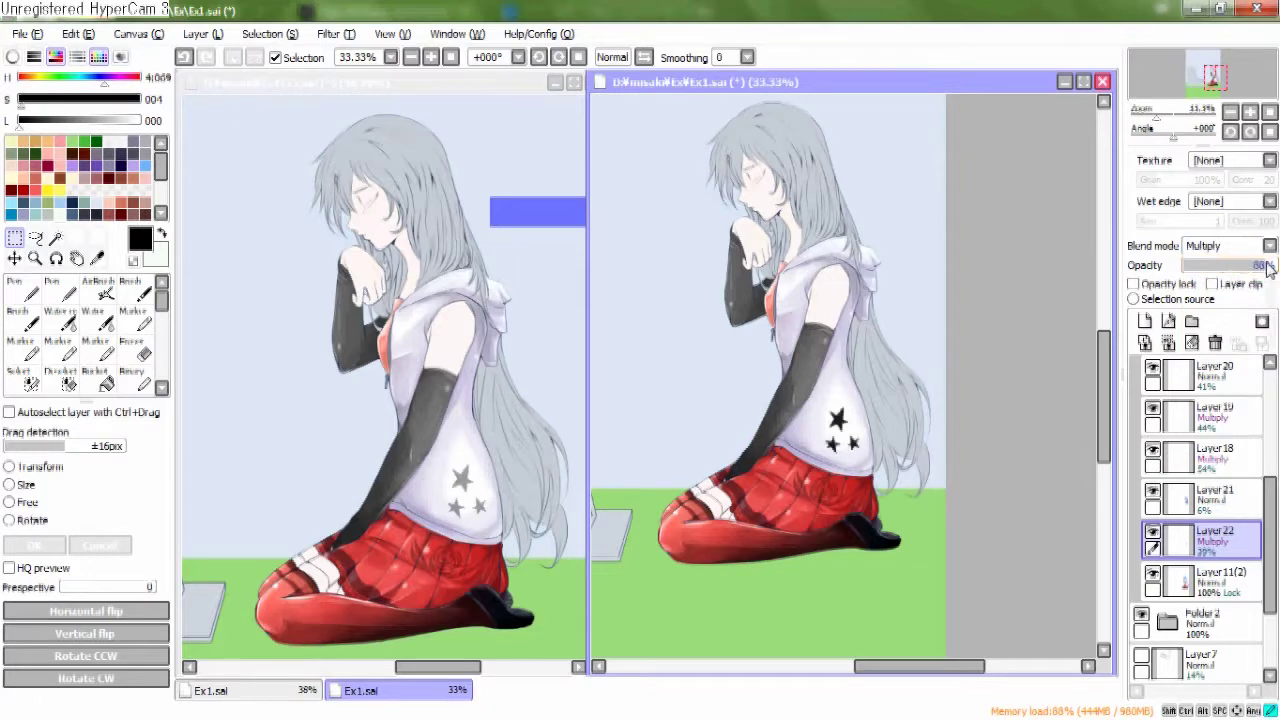
left_click(1265, 266)
Lock the star layer's opacity and recolor the three stars with patches of yellow, red and pale blue using the Pen.
key("ctrl+plus")
left_click_drag(935, 333, 935, 293)
key("n")
left_click(58, 165)
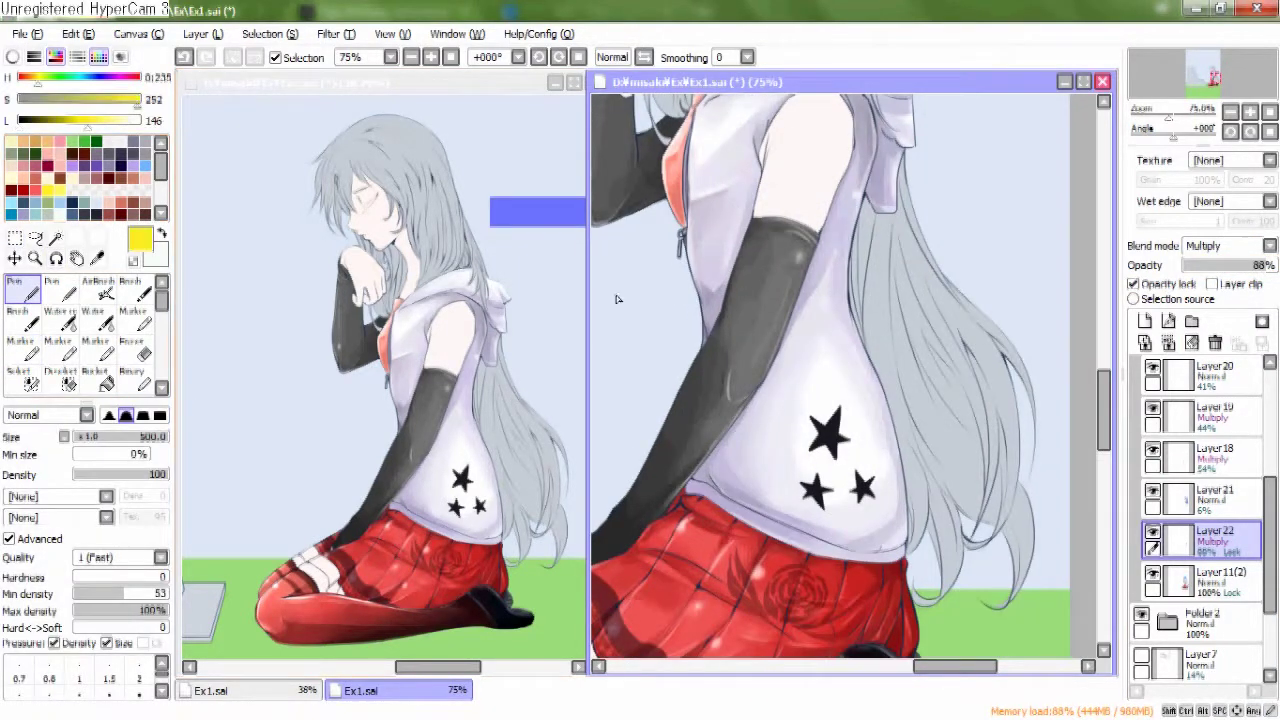
left_click_drag(815, 425, 840, 445)
left_click_drag(815, 490, 865, 490)
left_click(121, 147)
left_click_drag(825, 430, 860, 490)
left_click(93, 200)
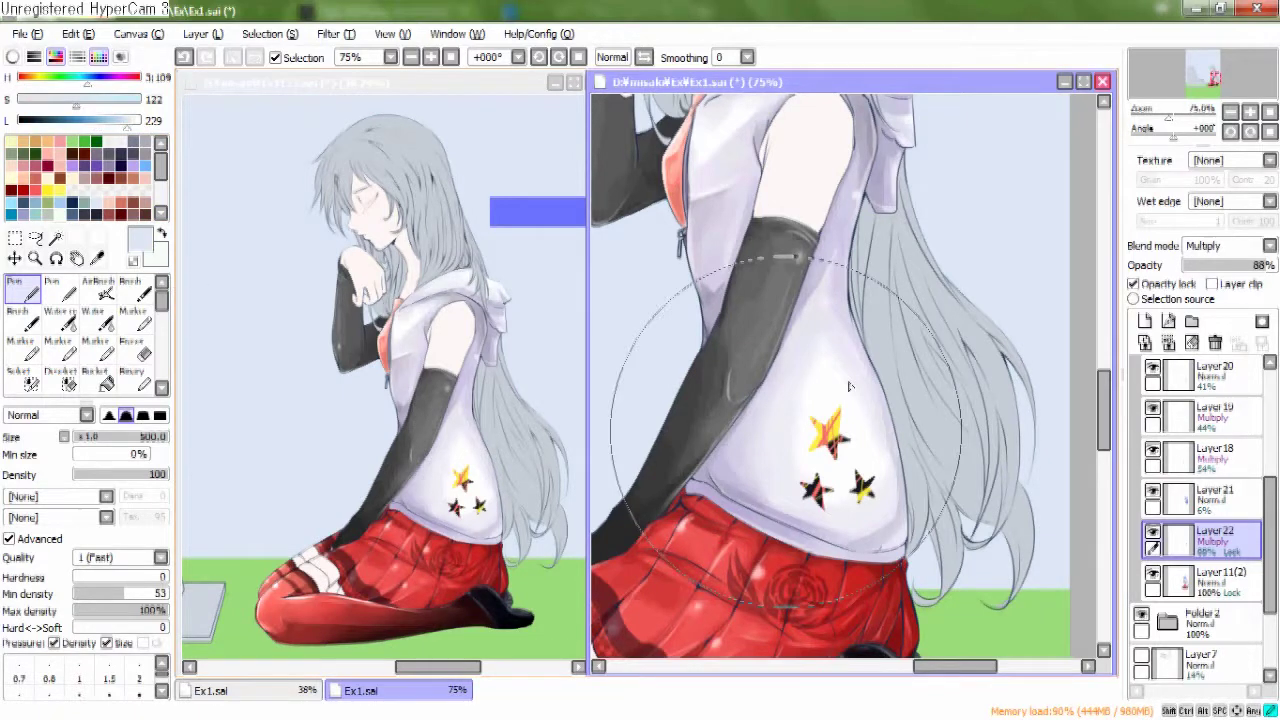
Move the stars slightly up the hoodie's back and set their layer to Normal blend mode at 78% opacity.
scroll(952, 421, "down", 1)
scroll(952, 421, "down", 1)
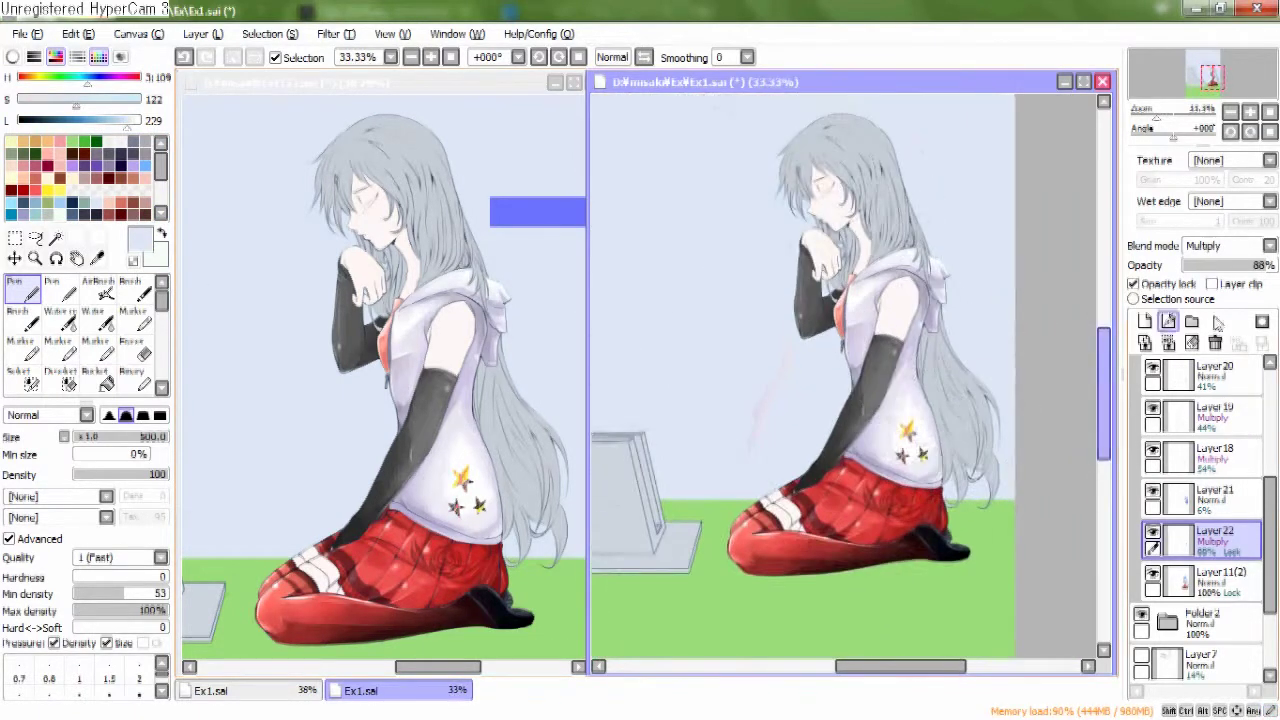
scroll(1250, 250, "down", 2)
left_click(1250, 246)
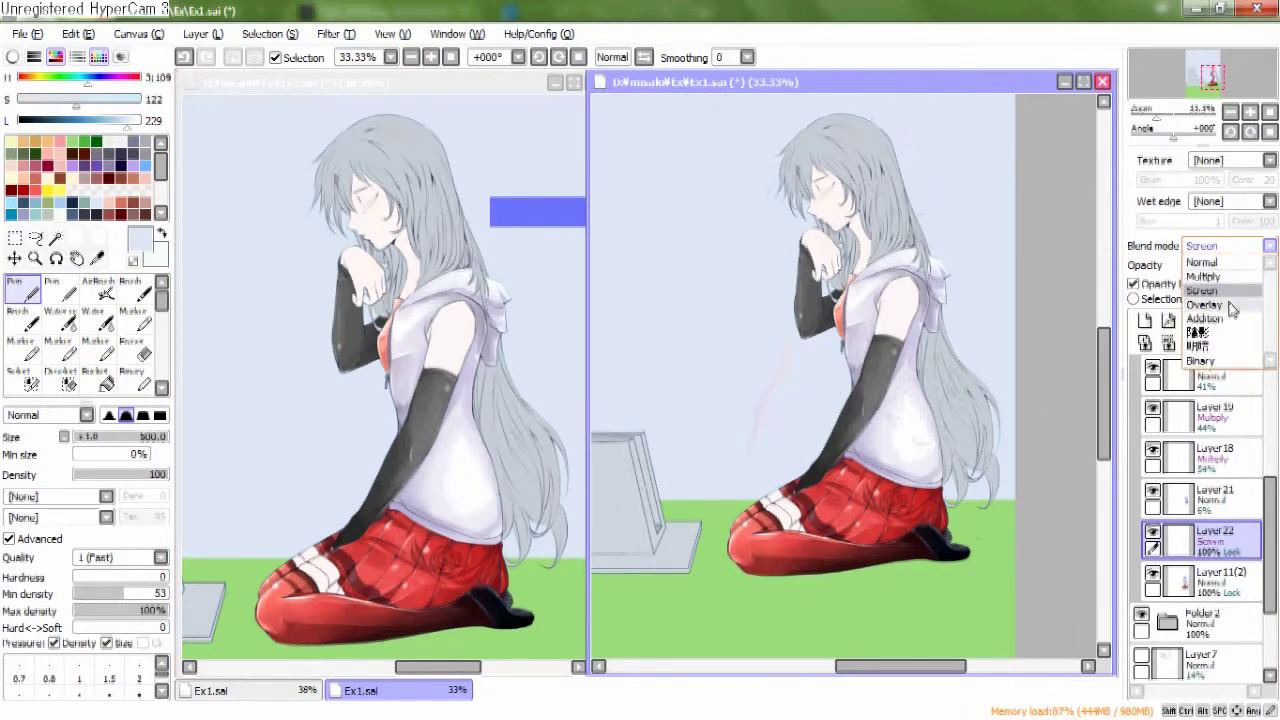
left_click(1236, 345)
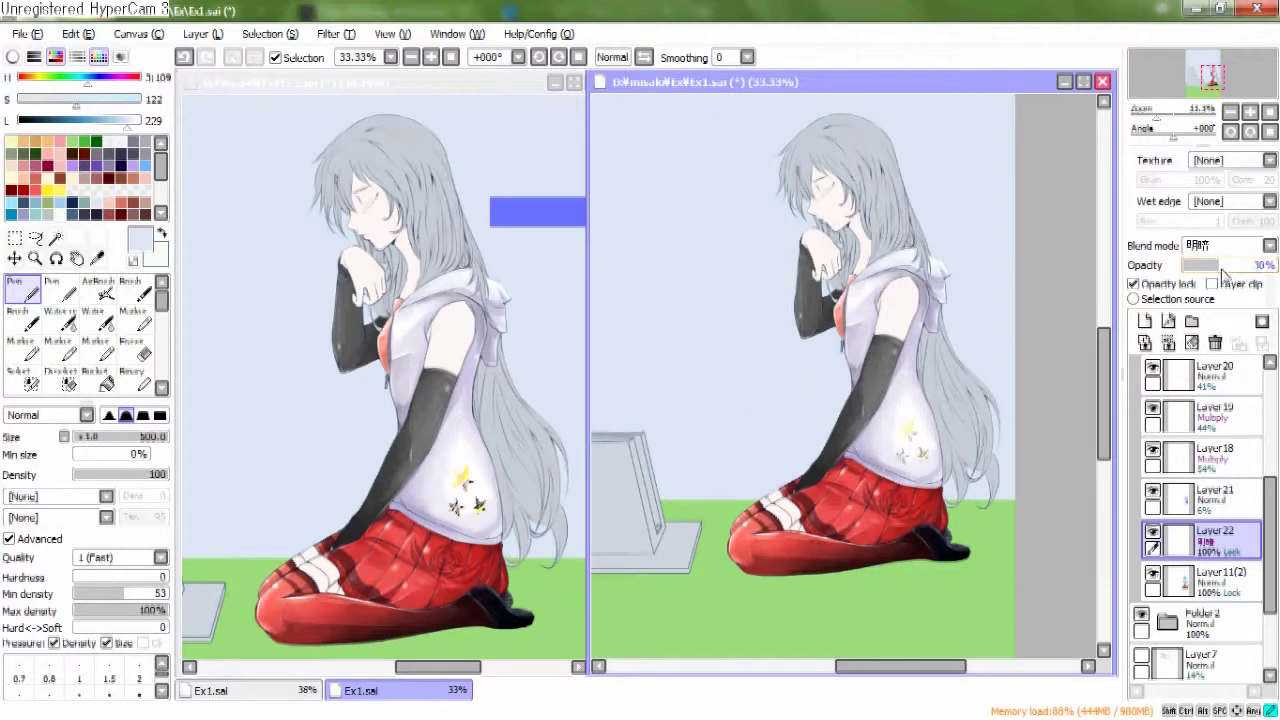
left_click_drag(930, 444, 928, 420)
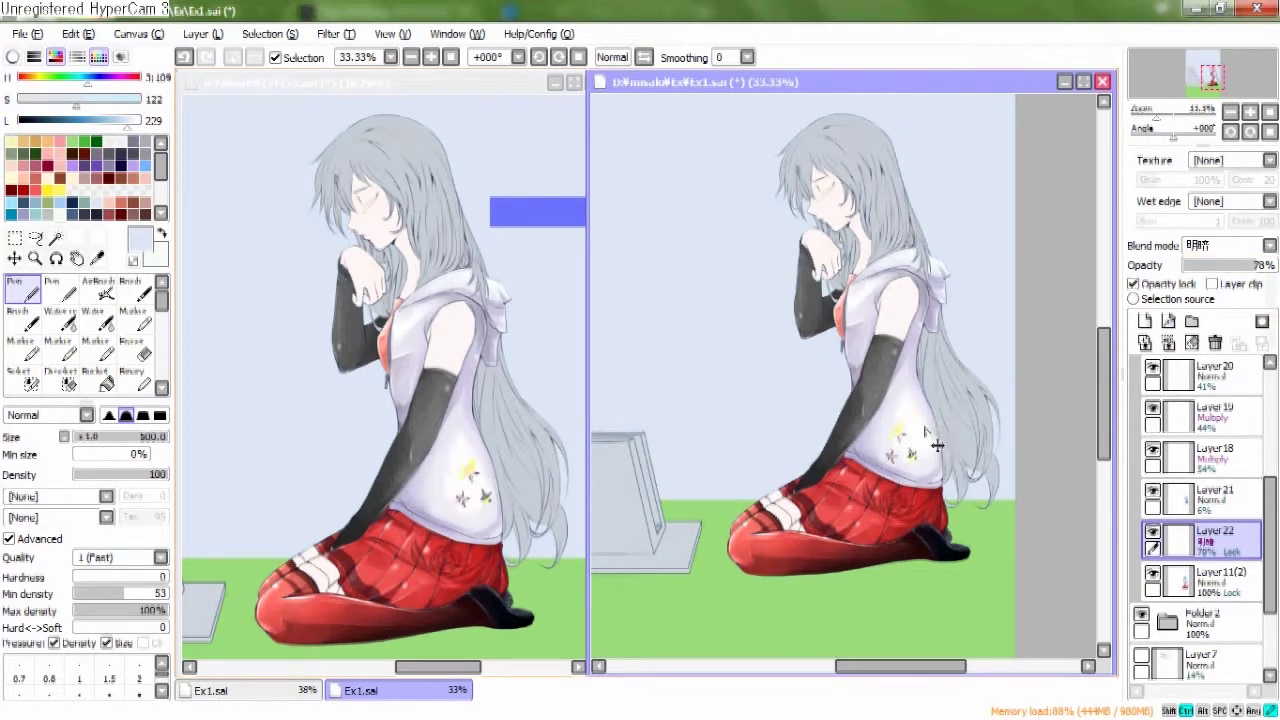
scroll(1230, 246, "up", 5)
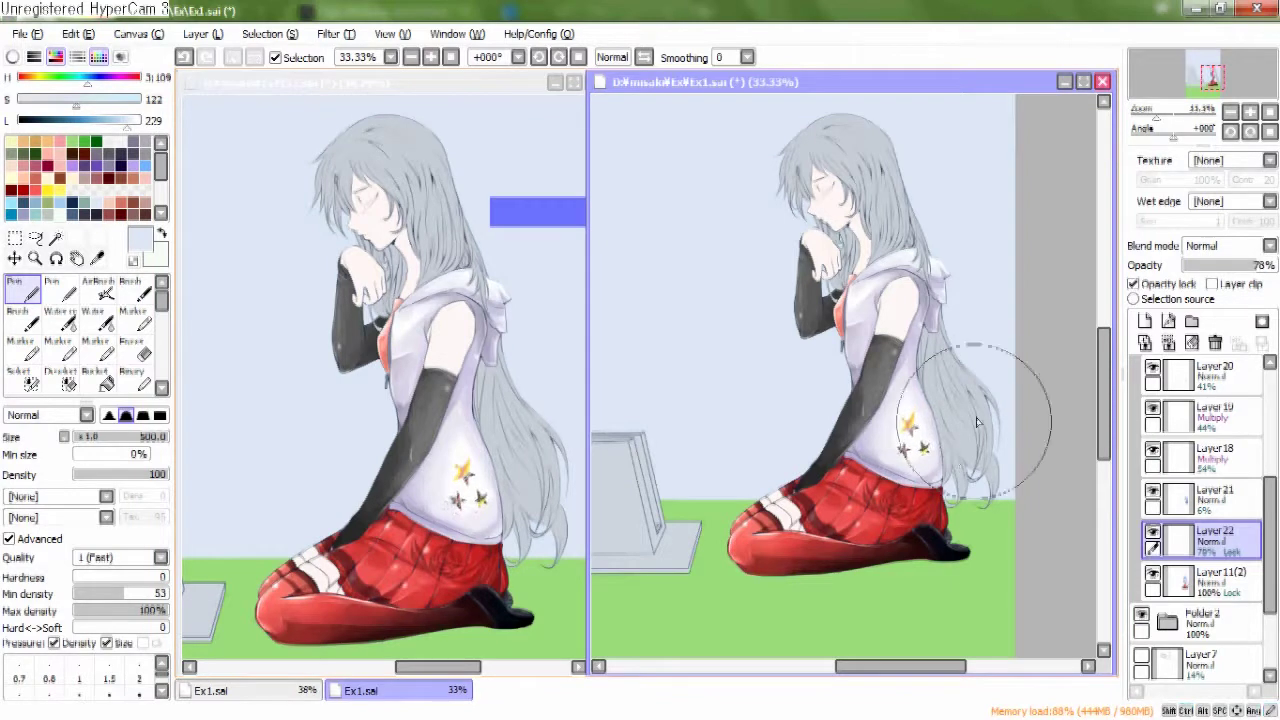
Add a new layer beneath the star layer and paint soft grey-violet shadows beside the three stars with the Pen.
scroll(935, 444, "up", 4)
left_click(1215, 578)
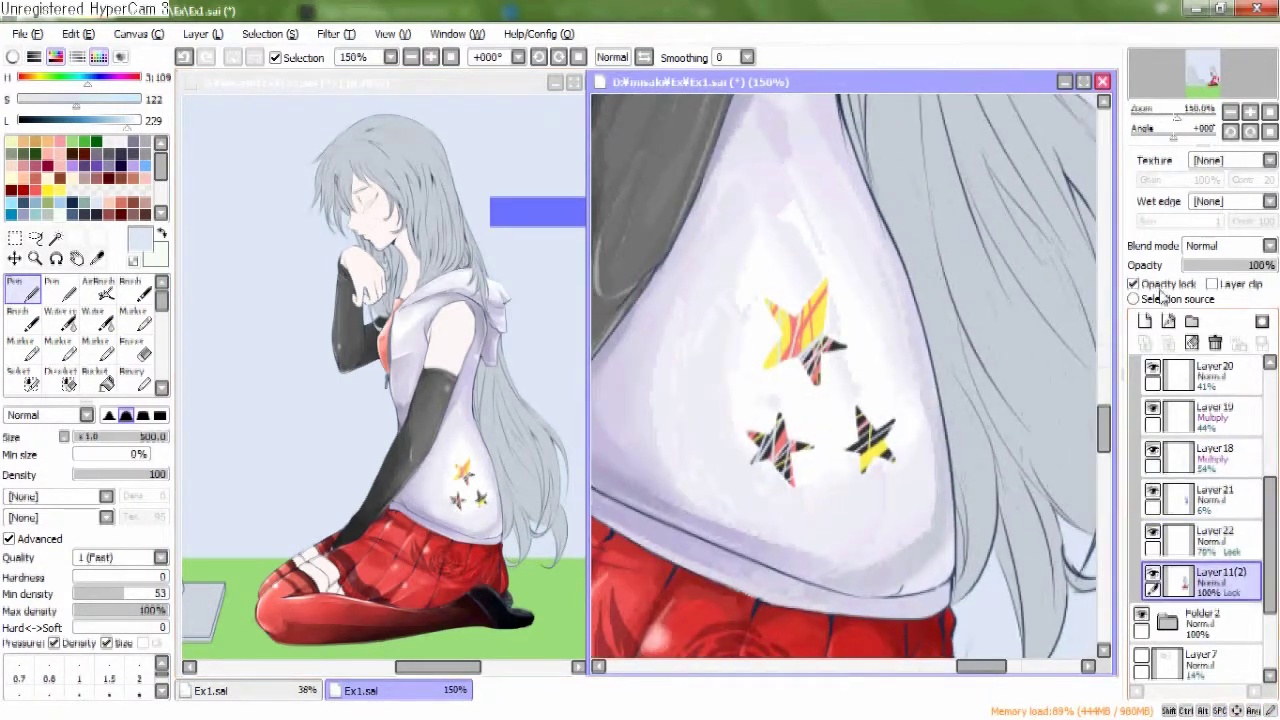
left_click(1145, 320)
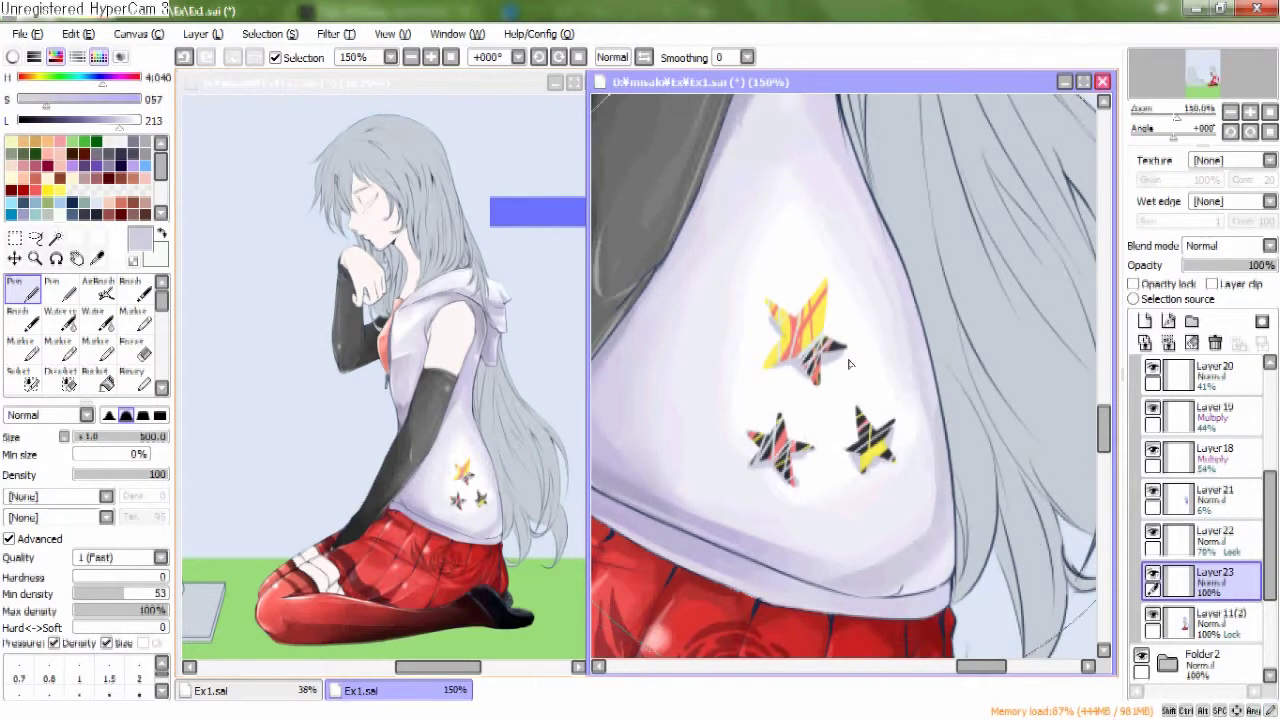
scroll(928, 277, "down", 4)
scroll(943, 371, "up", 3)
left_click_drag(963, 375, 1003, 371)
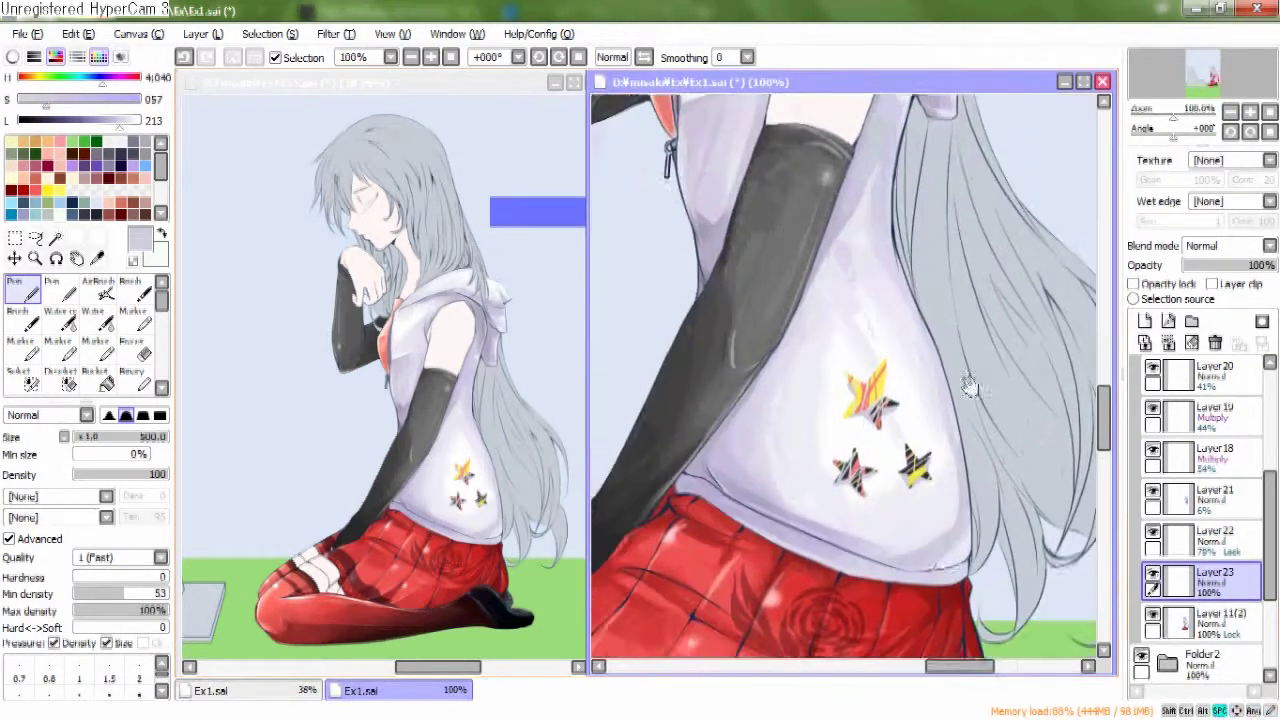
Duplicate the star layer Layer22.
left_click(1153, 540)
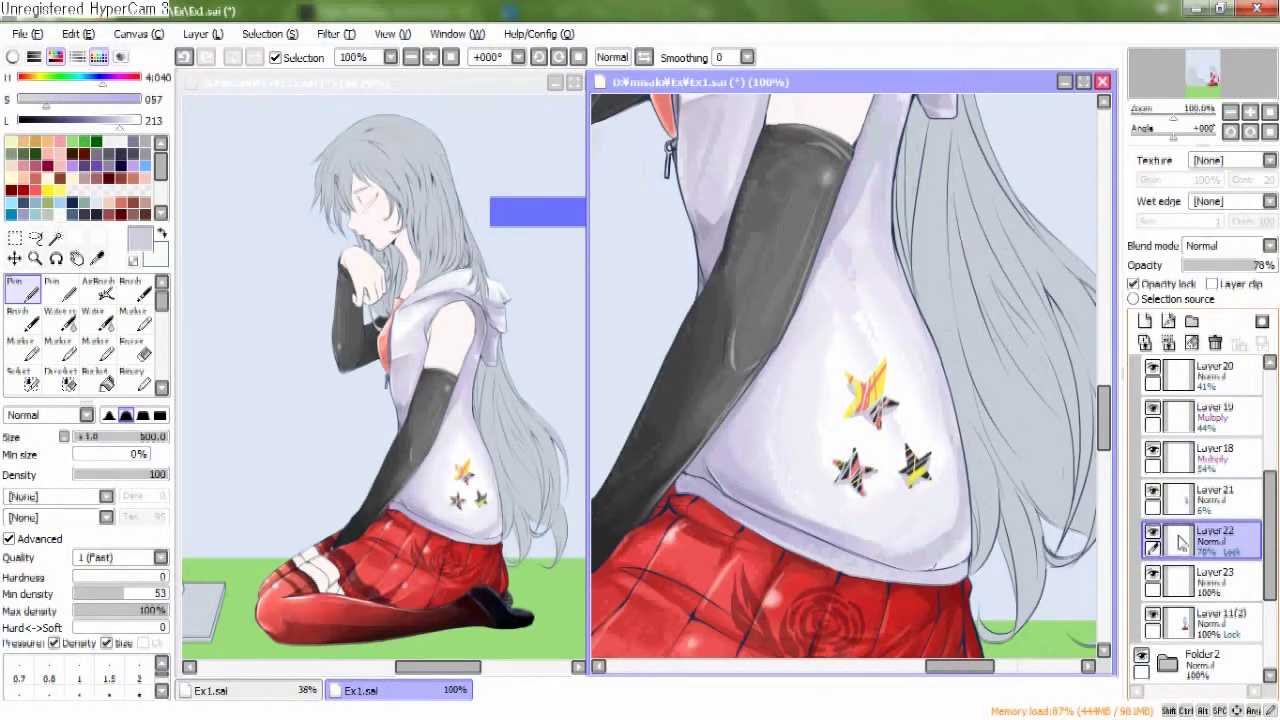
left_click_drag(1175, 541, 1200, 605)
left_click_drag(97, 119, 18, 120)
left_click_drag(800, 290, 880, 500)
key("ctrl+z")
left_click(1133, 284)
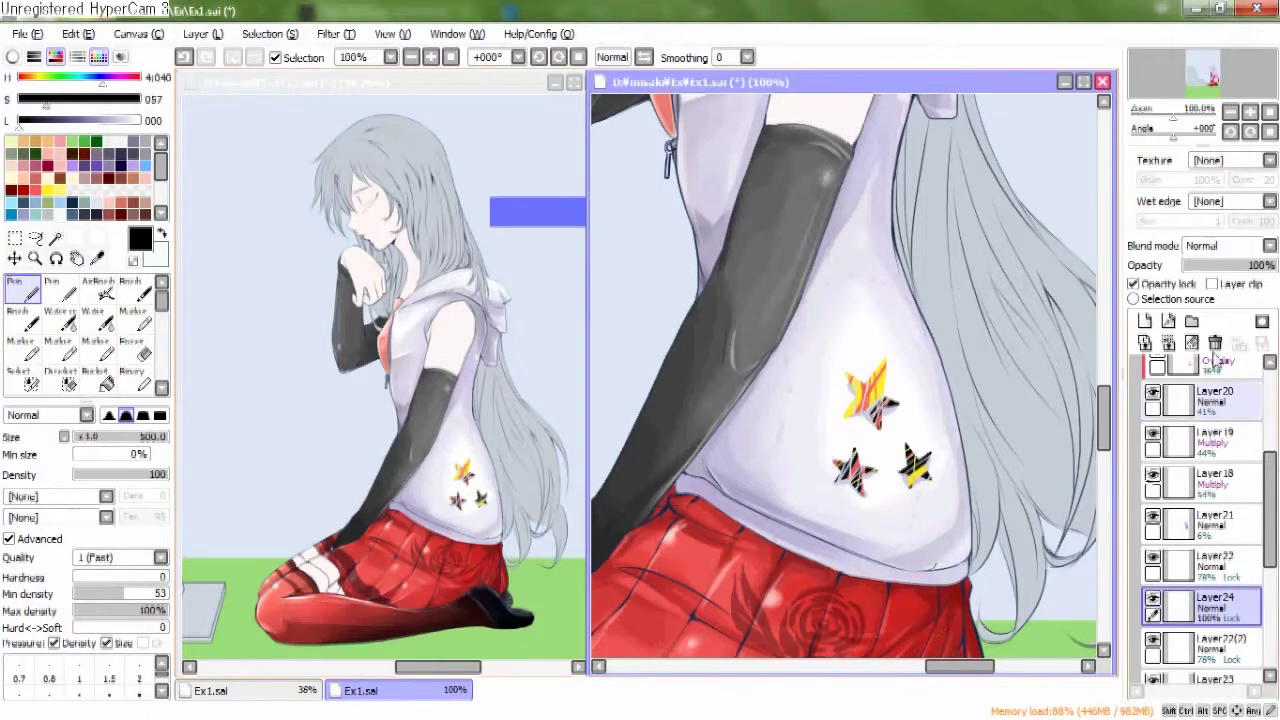
left_click_drag(1190, 625, 1188, 560)
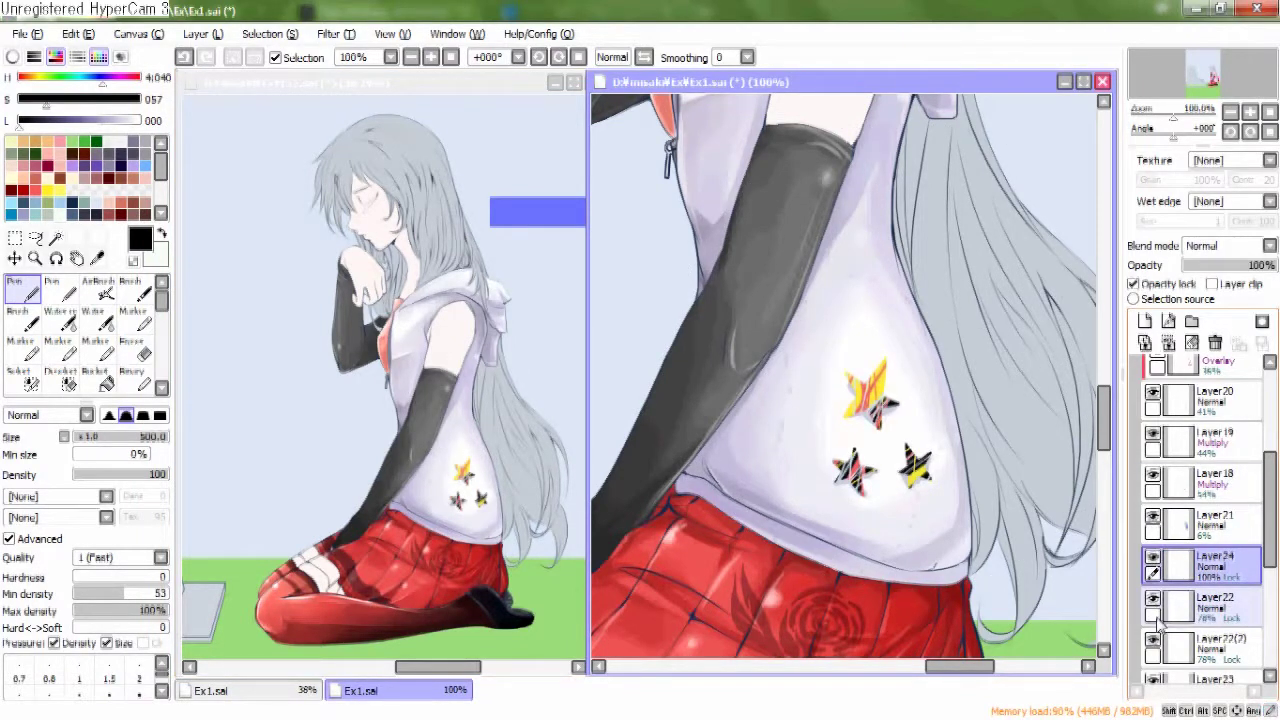
left_click(1215, 342)
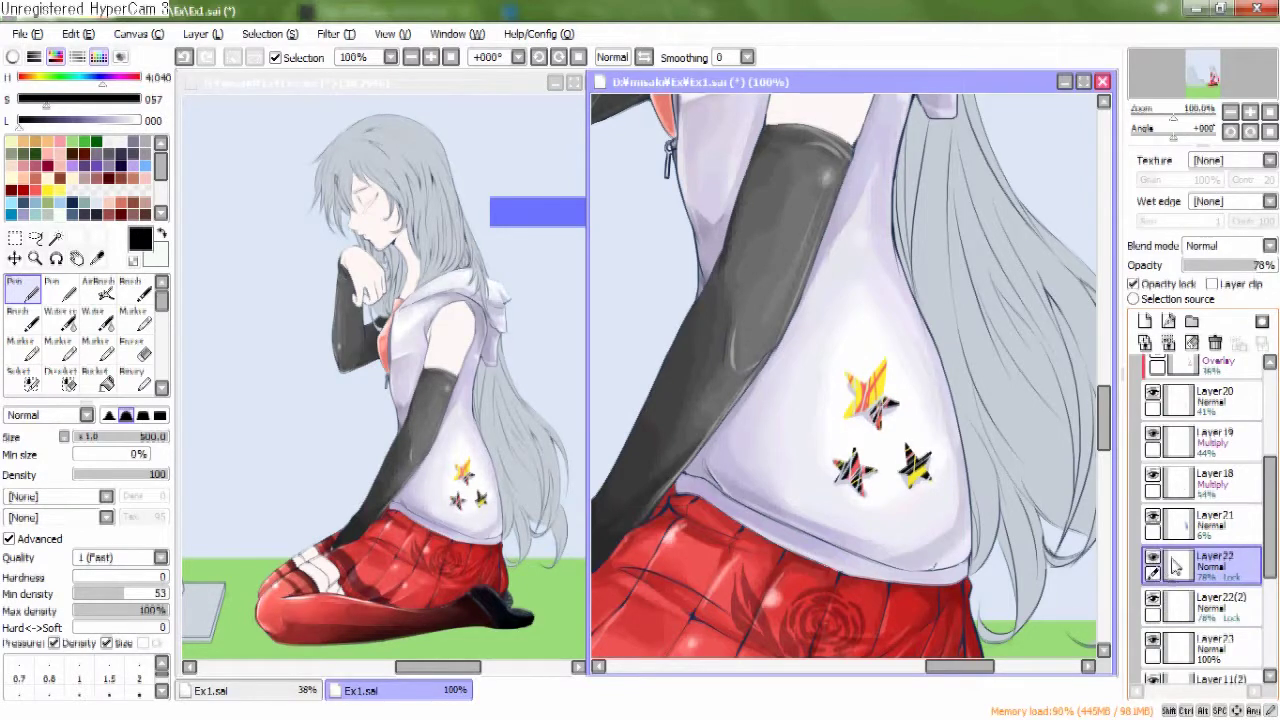
Copy the stars onto a new layer above Layer22, lock its opacity and paint the stars black.
left_click(1153, 557)
left_click(1215, 600)
key("ctrl+t")
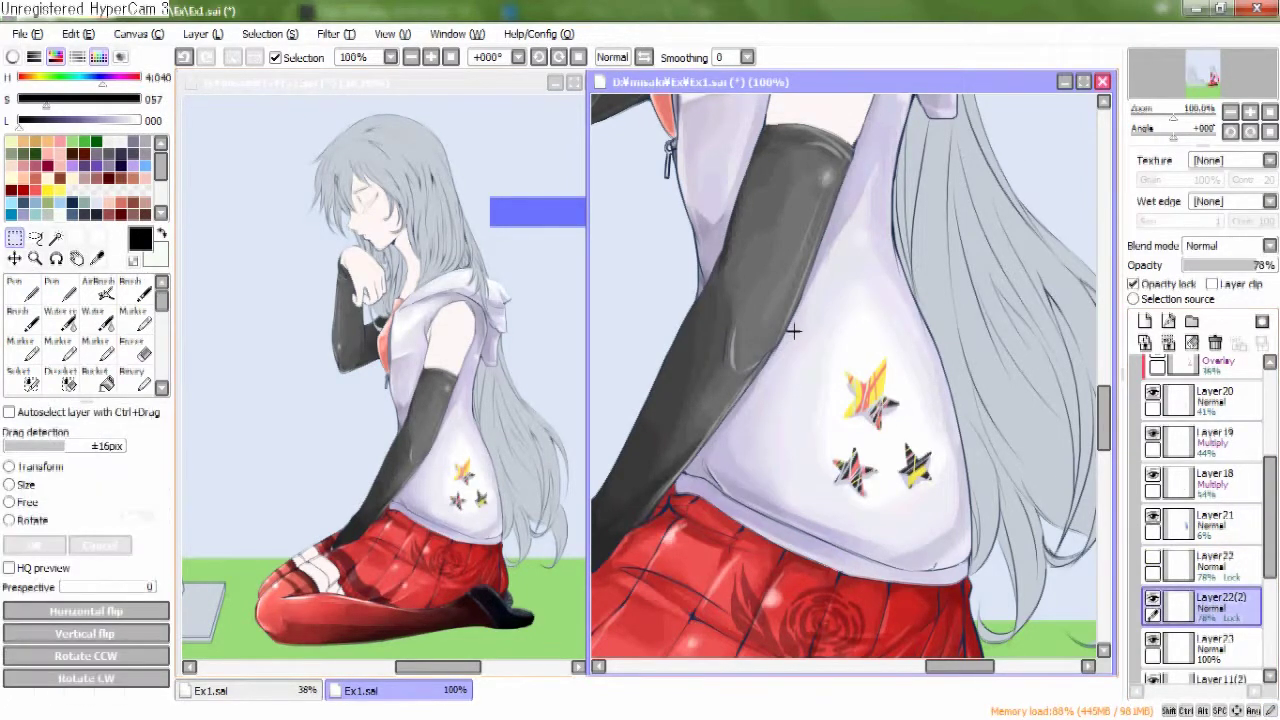
key("ctrl+z")
key("ctrl+z")
key("ctrl+z")
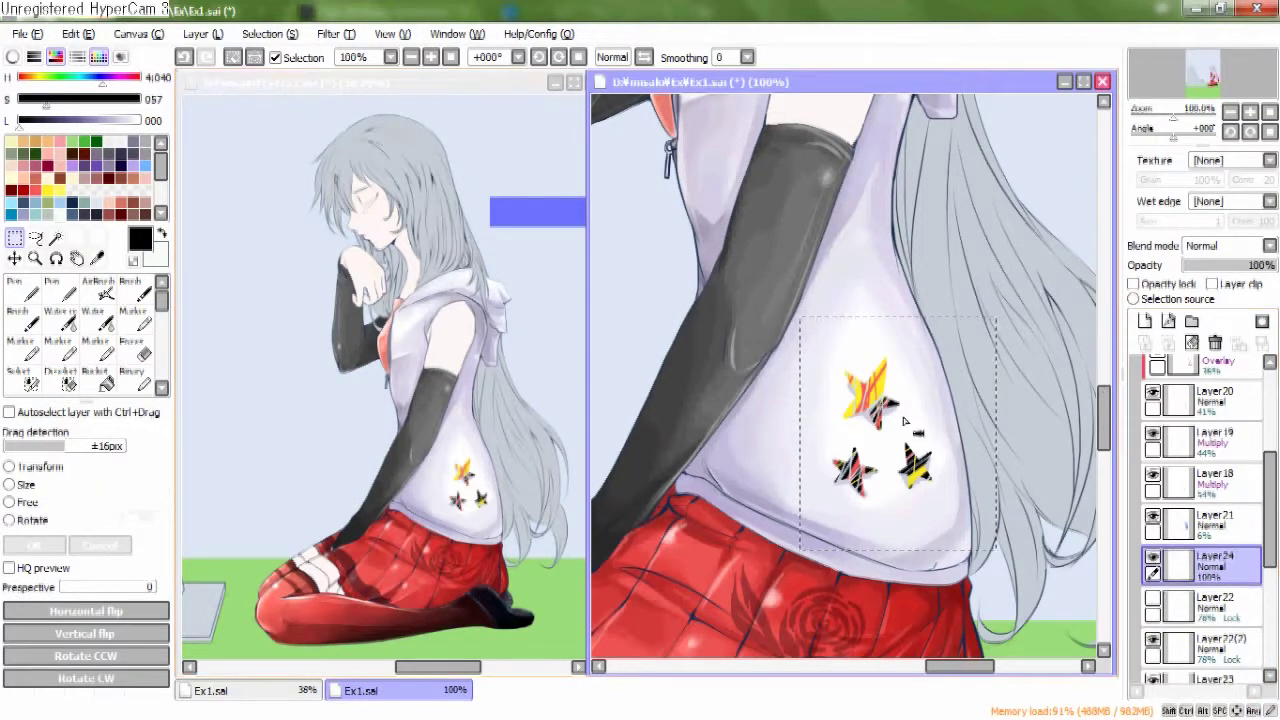
key("ctrl+z")
key("ctrl+z")
mouse_move(1271, 500)
left_mouse_down()
mouse_move(1275, 545)
mouse_move(1275, 508)
left_mouse_up()
key("ctrl+t")
Set the black star layer to Multiply, recolor parts of it pale grey-violet with the Pen and lower its opacity to 48%.
left_click(1228, 245)
left_click(1205, 318)
left_click(1218, 245)
left_click(1203, 276)
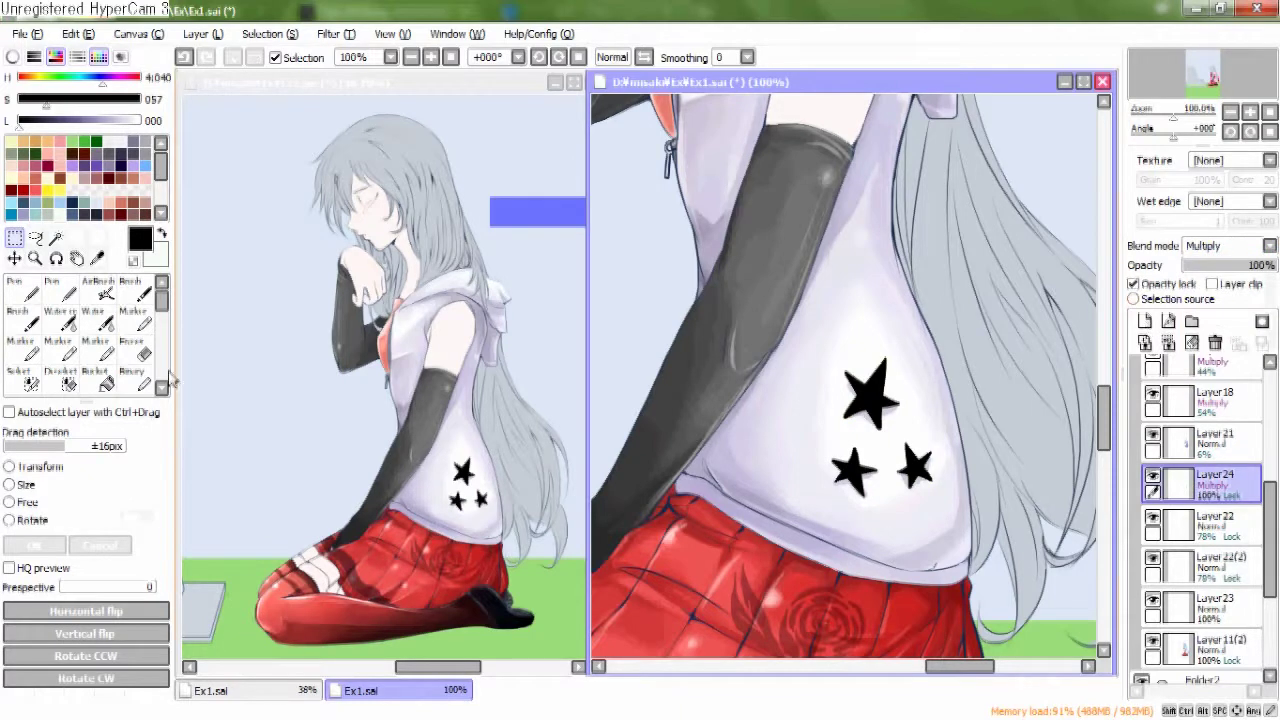
key("Return")
left_click(107, 120)
mouse_move(960, 315)
left_mouse_down()
mouse_move(870, 400)
mouse_move(958, 498)
left_mouse_up()
mouse_move(850, 455)
left_mouse_down()
mouse_move(885, 455)
mouse_move(860, 480)
mouse_move(965, 418)
left_mouse_up()
scroll(965, 418, "down", 3)
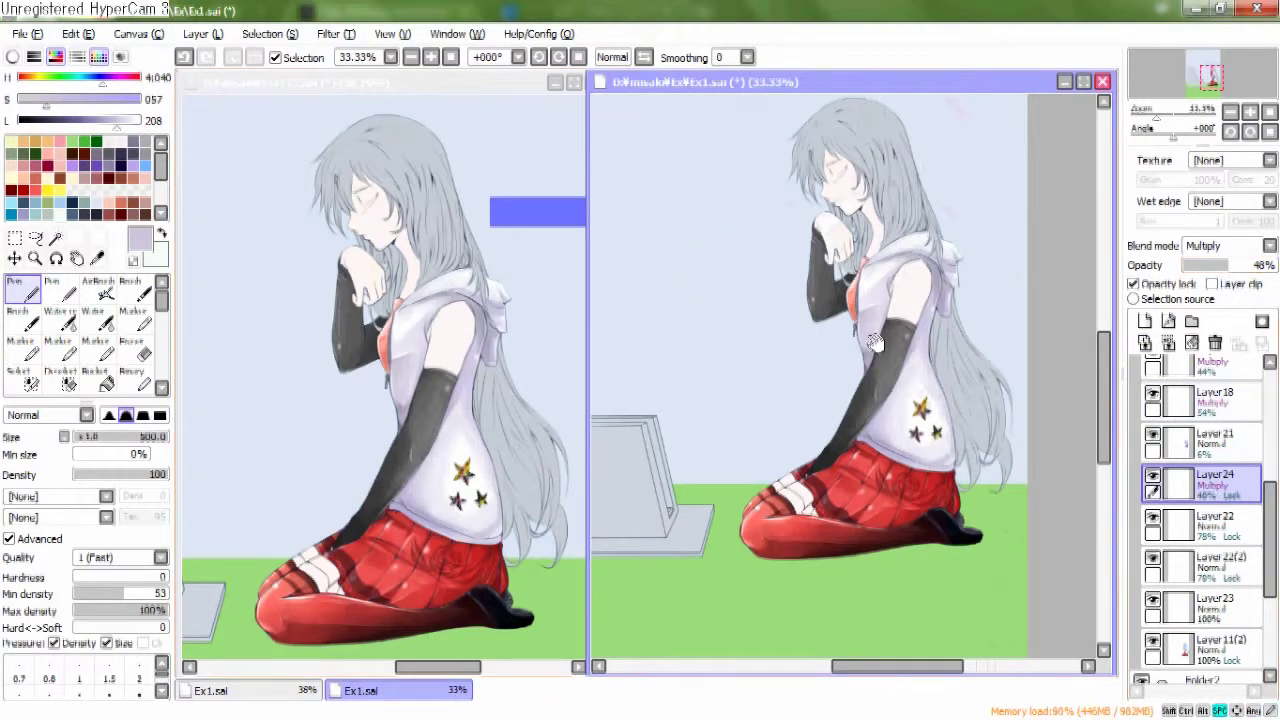
Lower the opacity of star layer Layer22 to 32% and shadow layer Layer23 to 33%.
left_click_drag(875, 342, 922, 355)
left_click_drag(1001, 483, 1061, 518)
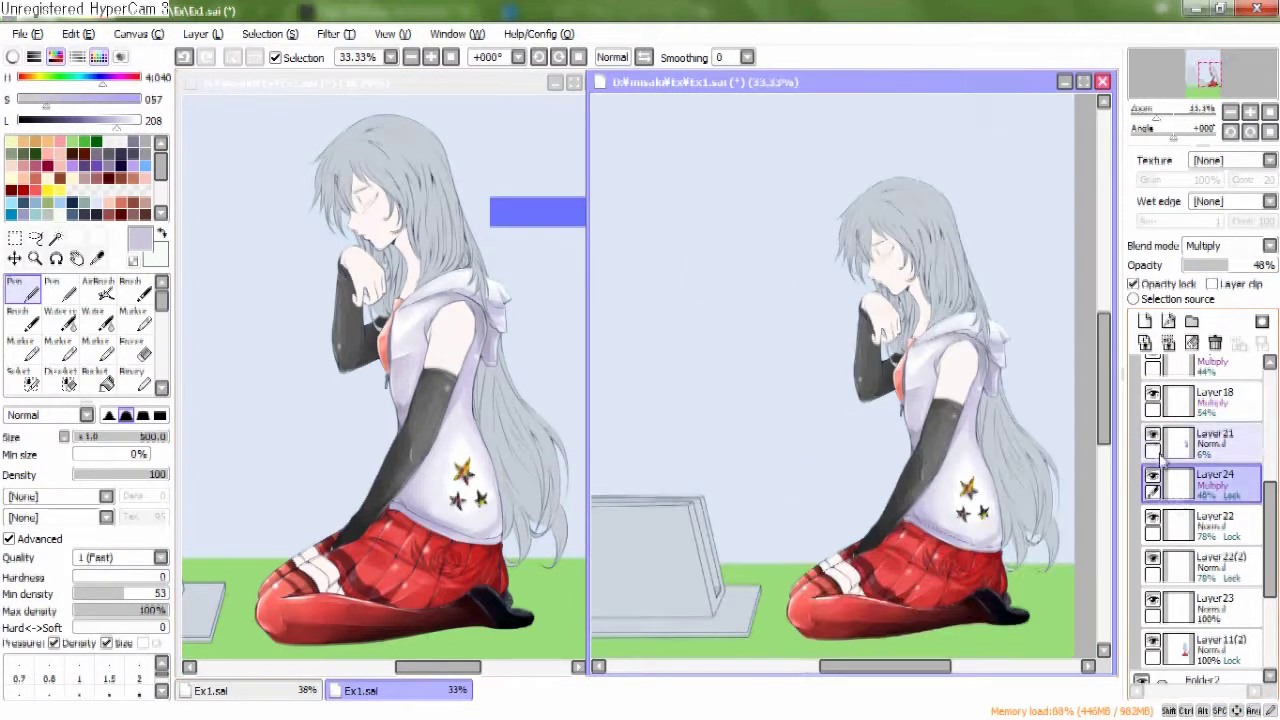
left_click(1215, 522)
left_click(1224, 567)
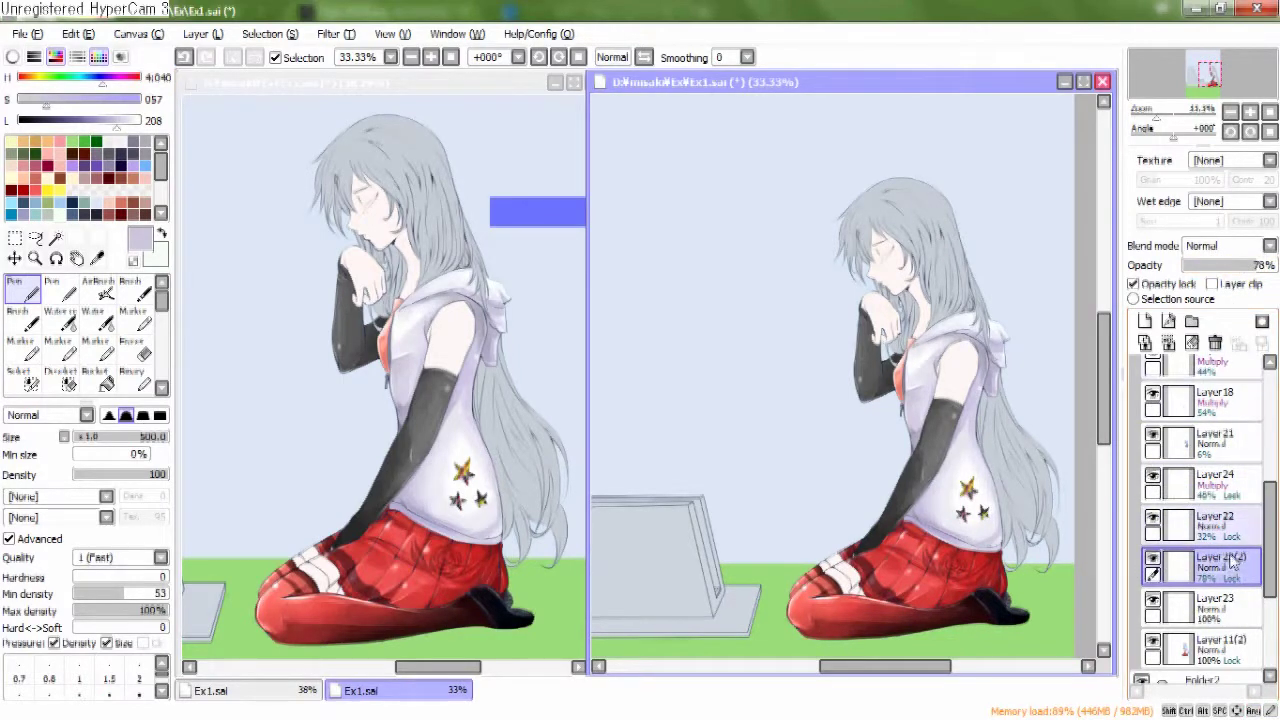
left_click(1215, 605)
Compare the star layers by toggling their visibility and set the duplicate Layer22(2) to 24% opacity.
left_click(1205, 497)
left_click_drag(1153, 600, 1155, 520)
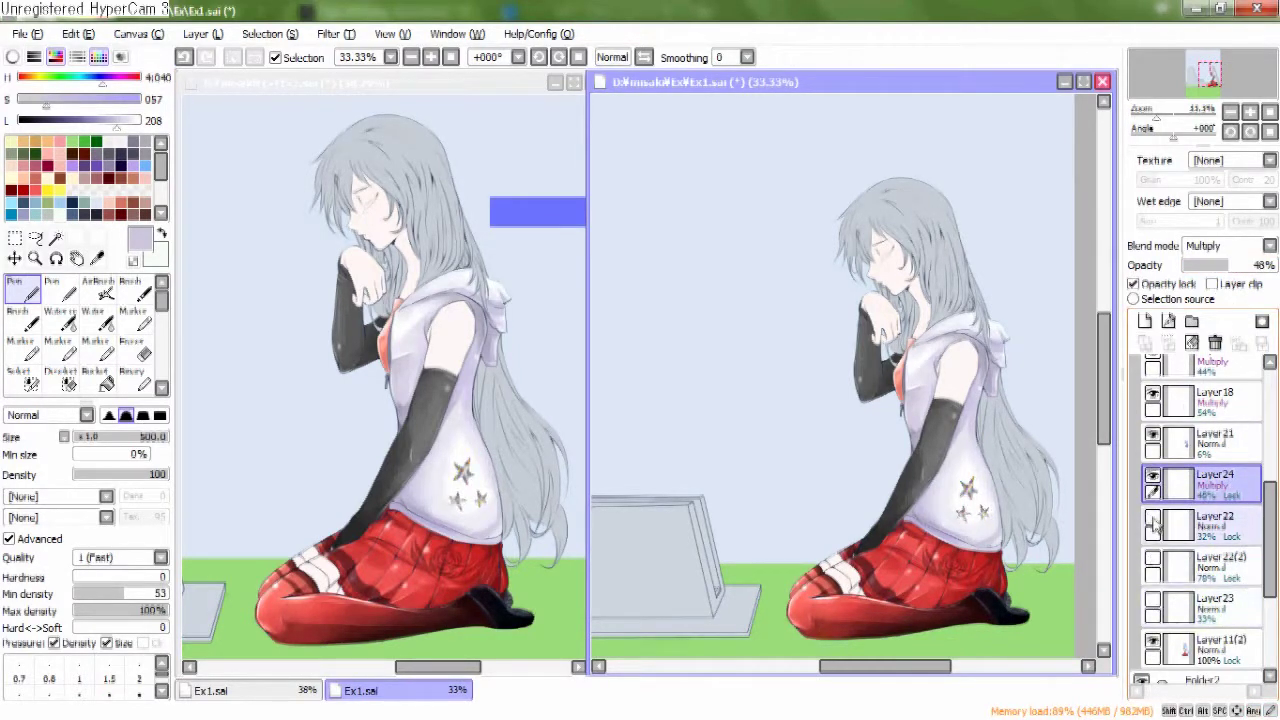
left_click(1153, 518)
left_click(1188, 565)
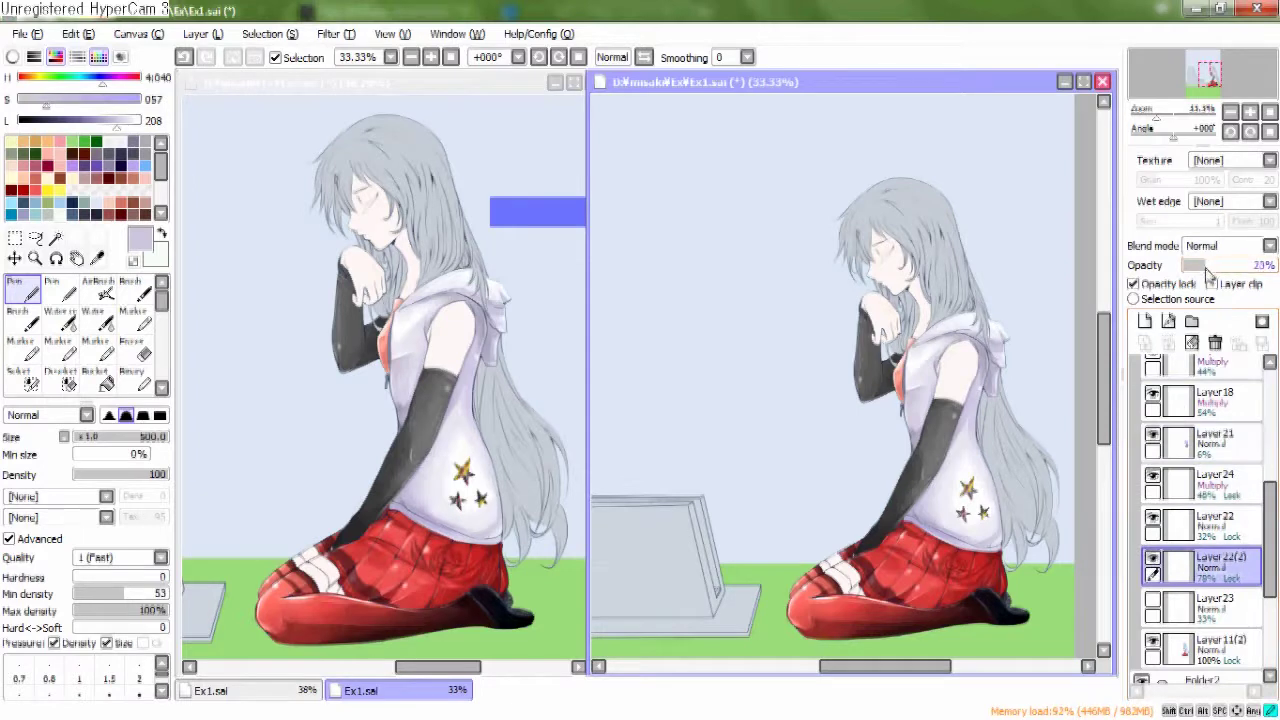
left_click_drag(1203, 280, 1205, 266)
left_click(1205, 605)
left_click_drag(1153, 600, 1153, 560)
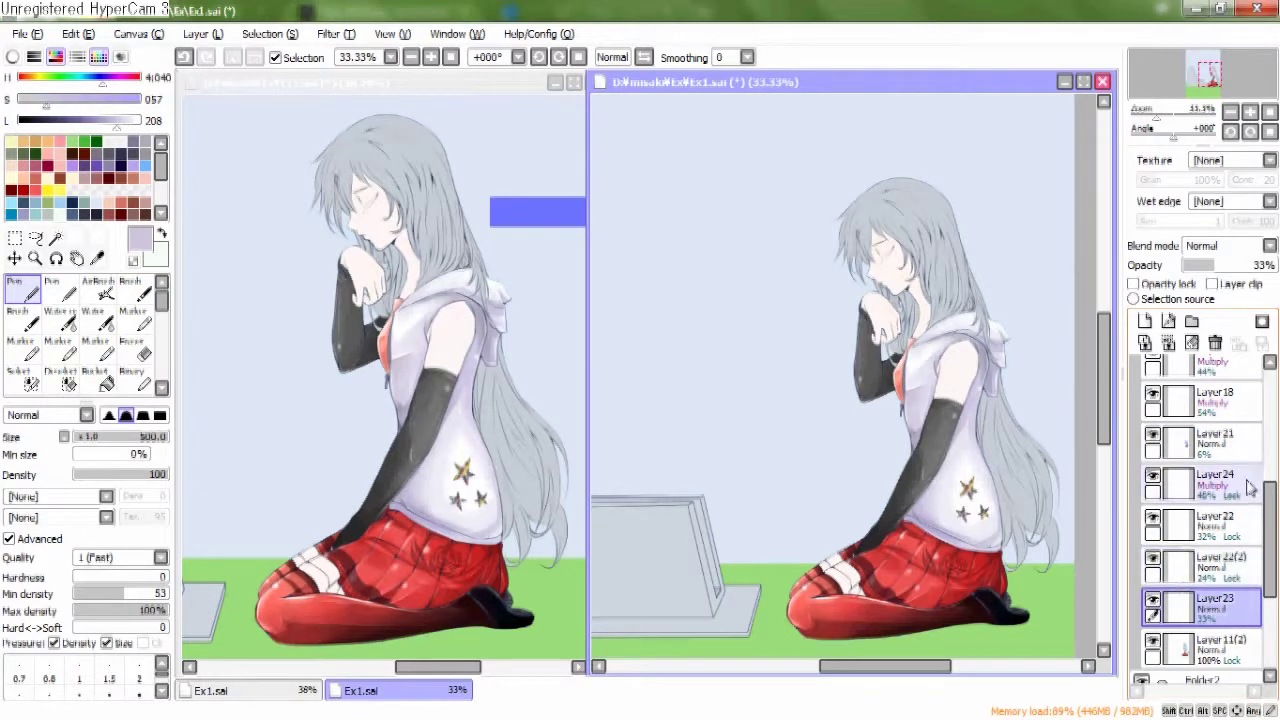
mouse_move(1110, 392)
left_mouse_down()
mouse_move(1104, 452)
mouse_move(1108, 402)
left_mouse_up()
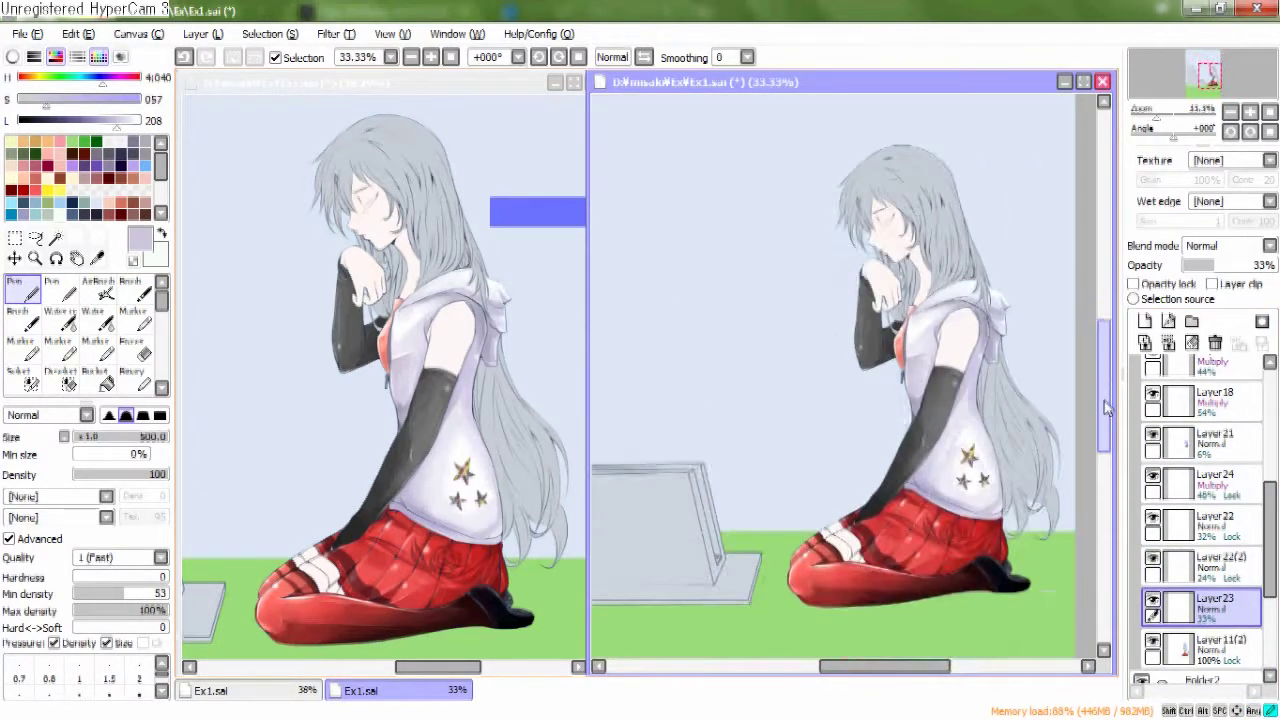
Add a new layer above Layer11(2) and paint the outer part of the raised wrist's cuff band white with the Pen.
left_click(1215, 645)
scroll(897, 483, "up", 4)
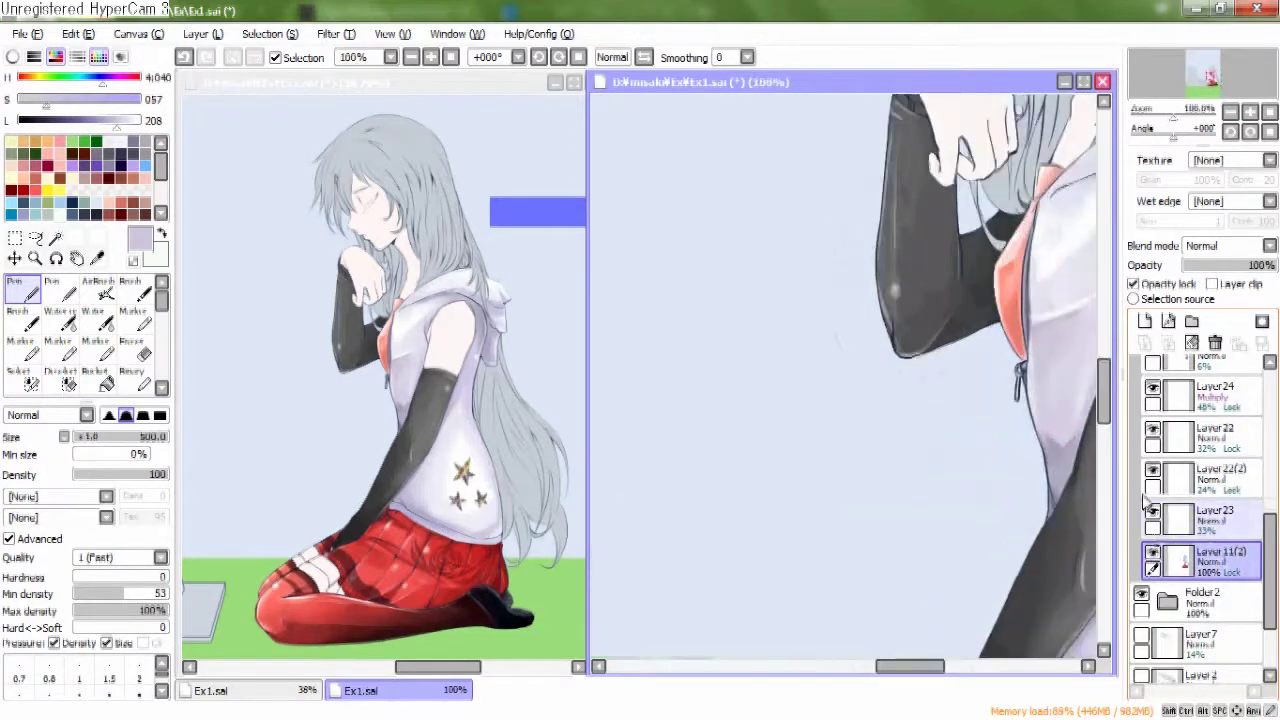
scroll(897, 483, "up", 2)
left_click_drag(897, 483, 863, 434)
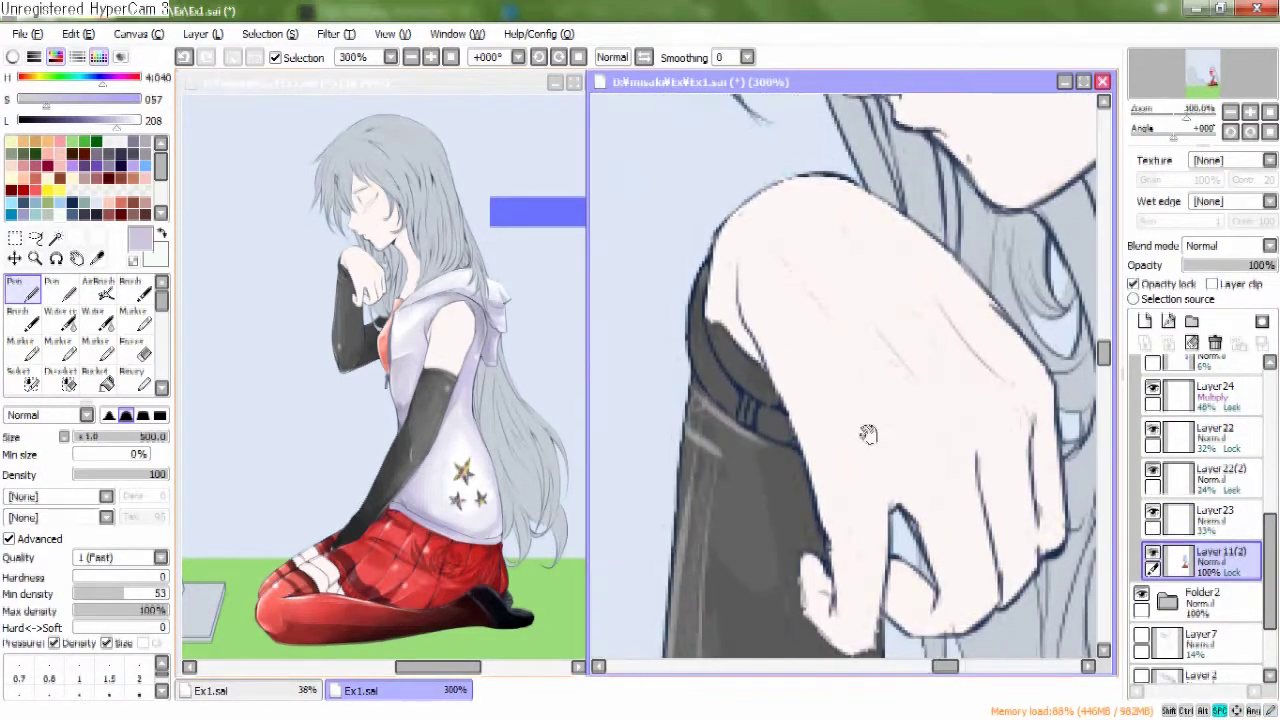
left_click_drag(84, 120, 142, 120)
left_click(1145, 320)
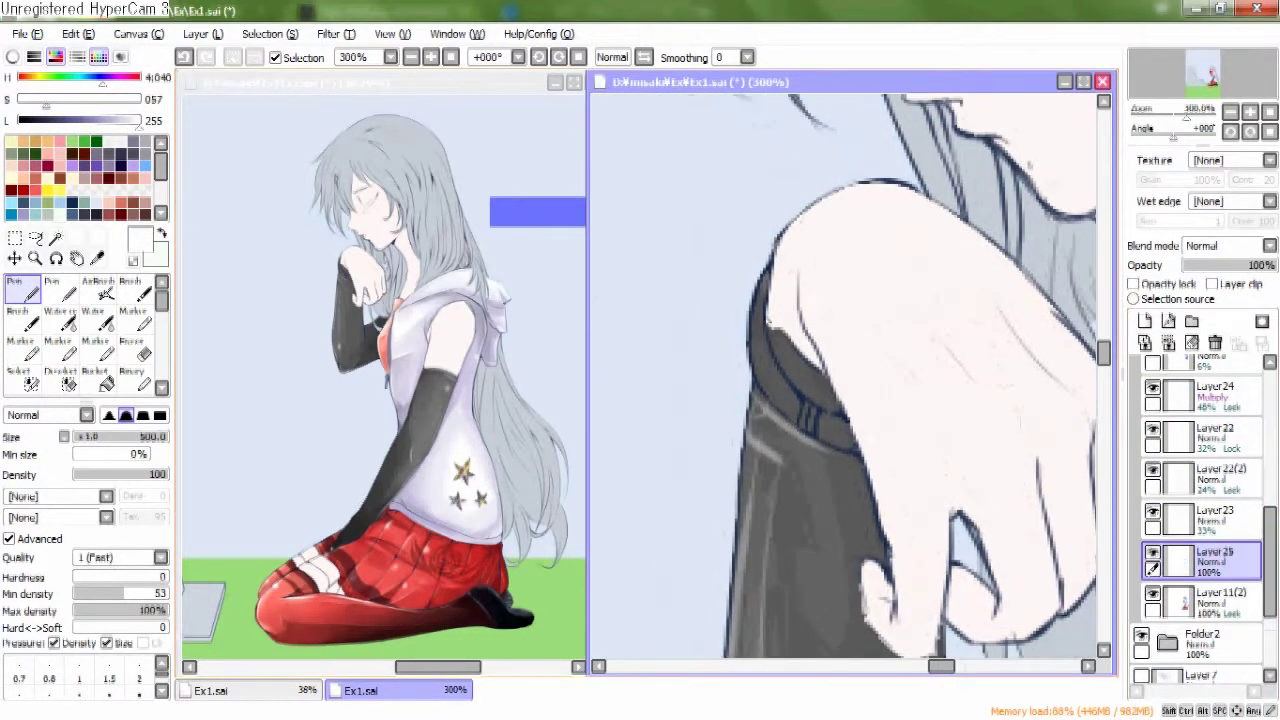
key("ctrl+z")
left_click_drag(776, 386, 762, 341)
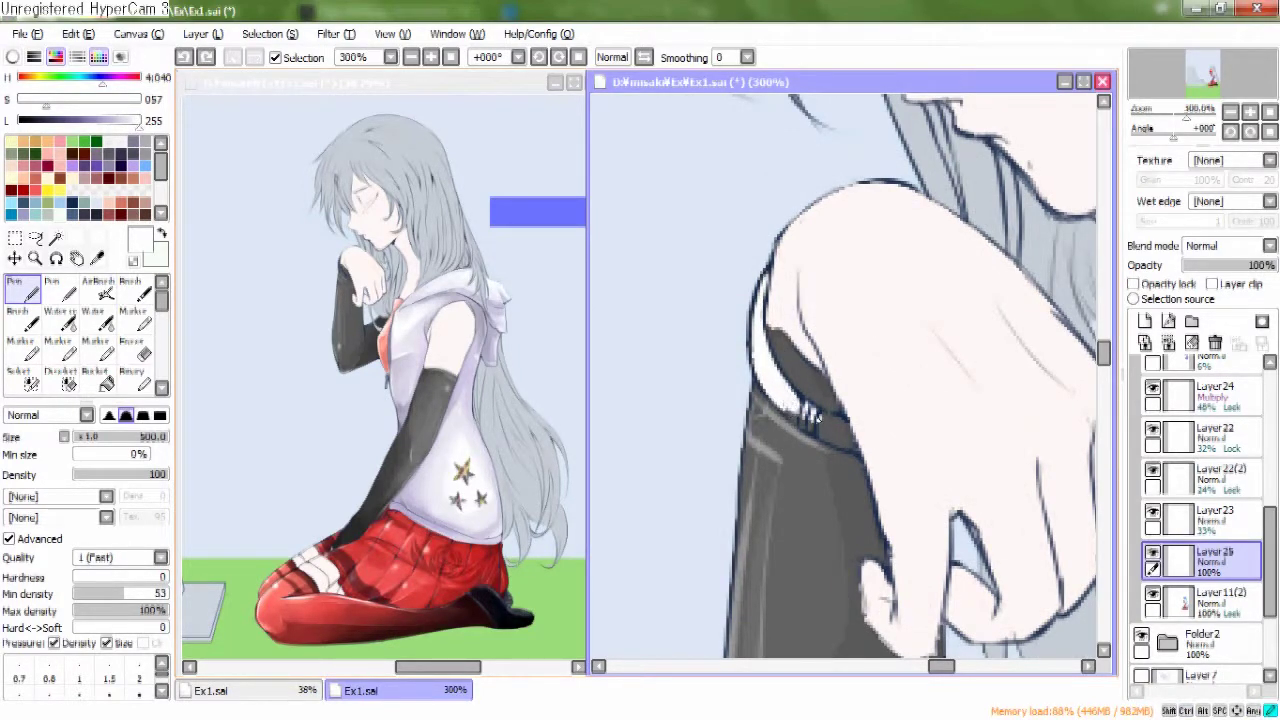
Finish the white fill across the cuff band, clean up its edge with the Eraser and lock the layer's opacity.
key("ctrl+z")
key("ctrl+y")
key("ctrl+z")
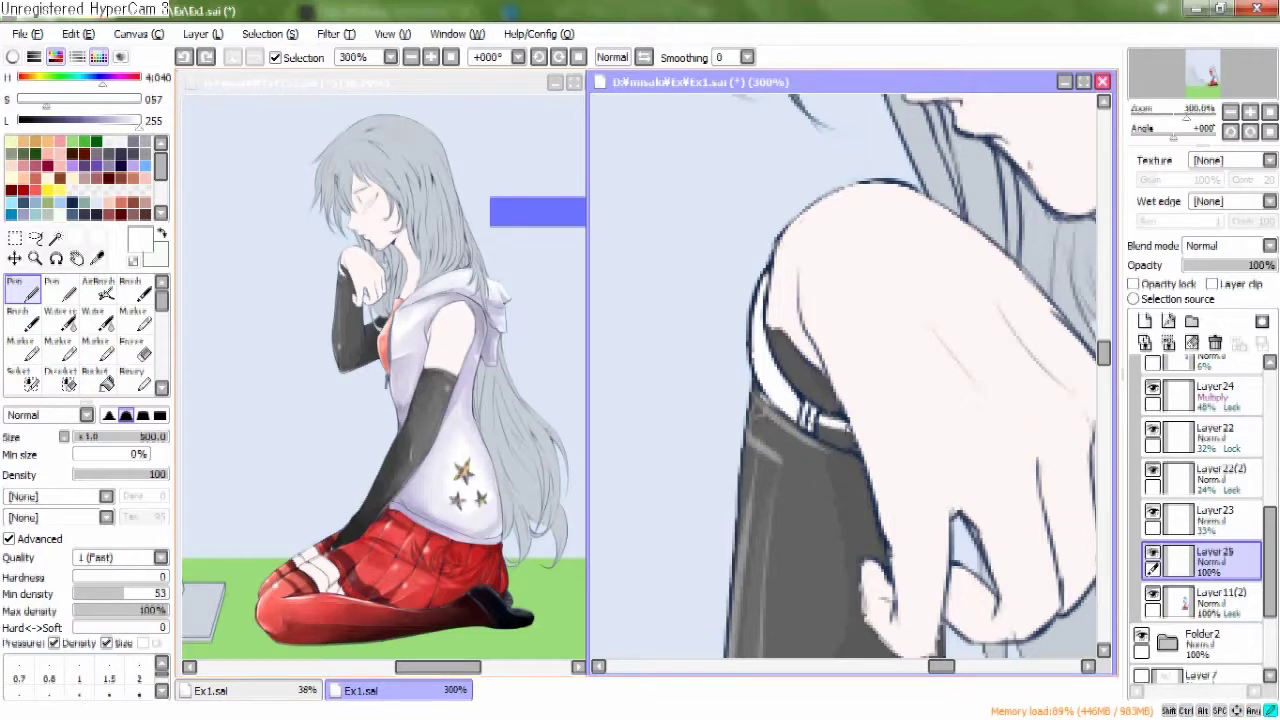
key("e")
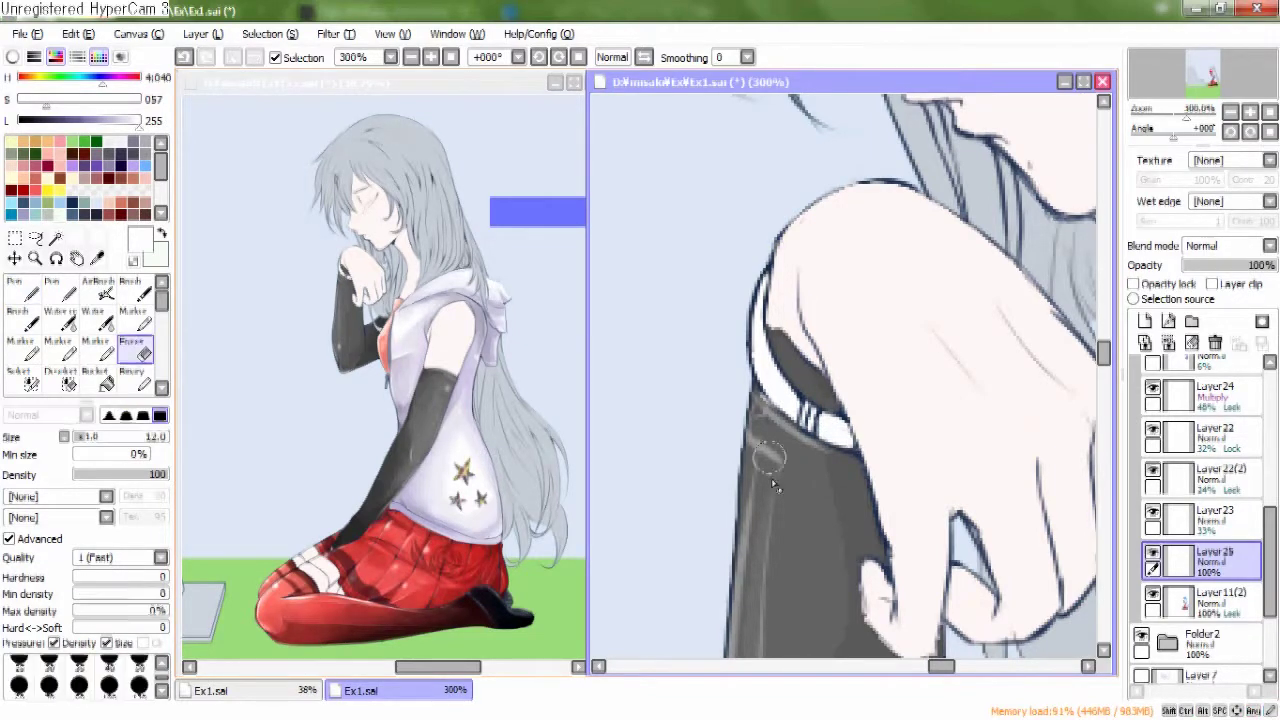
key("n")
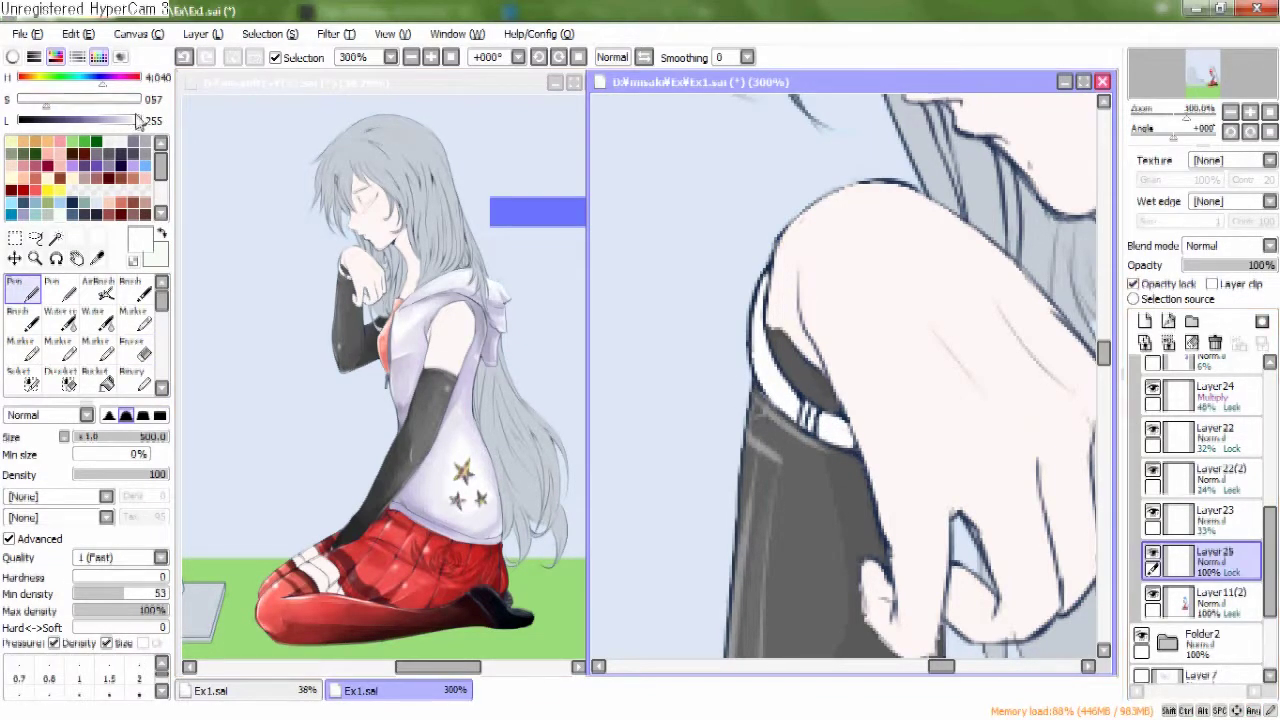
Shade the white cuff band with grey-violet using the Pen and darker violet along its inner side using the AirBrush.
left_click_drag(137, 118, 107, 118)
left_click_drag(852, 445, 771, 321)
mouse_move(107, 118)
left_mouse_down()
mouse_move(129, 118)
mouse_move(53, 120)
left_mouse_up()
key("v")
left_click_drag(775, 345, 800, 395)
left_click_drag(770, 320, 792, 370)
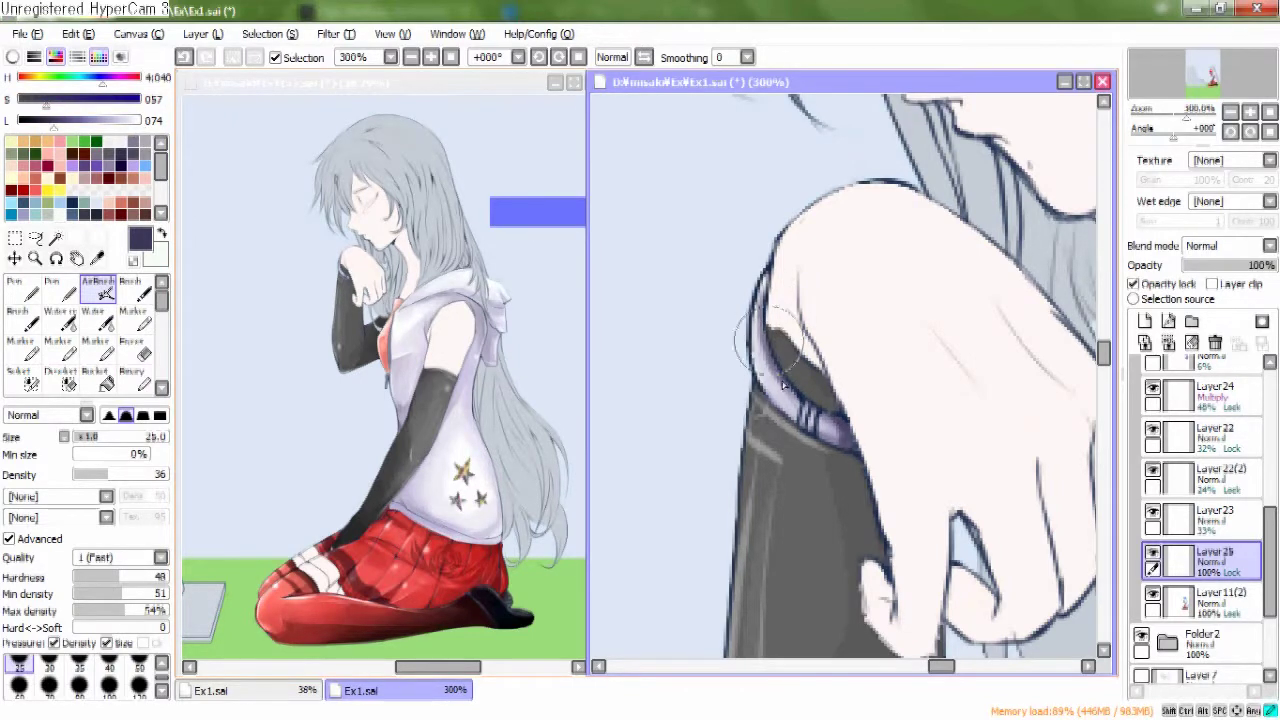
Brighten the outer edge of the cuff band with white using the AirBrush.
left_click_drag(120, 119, 146, 120)
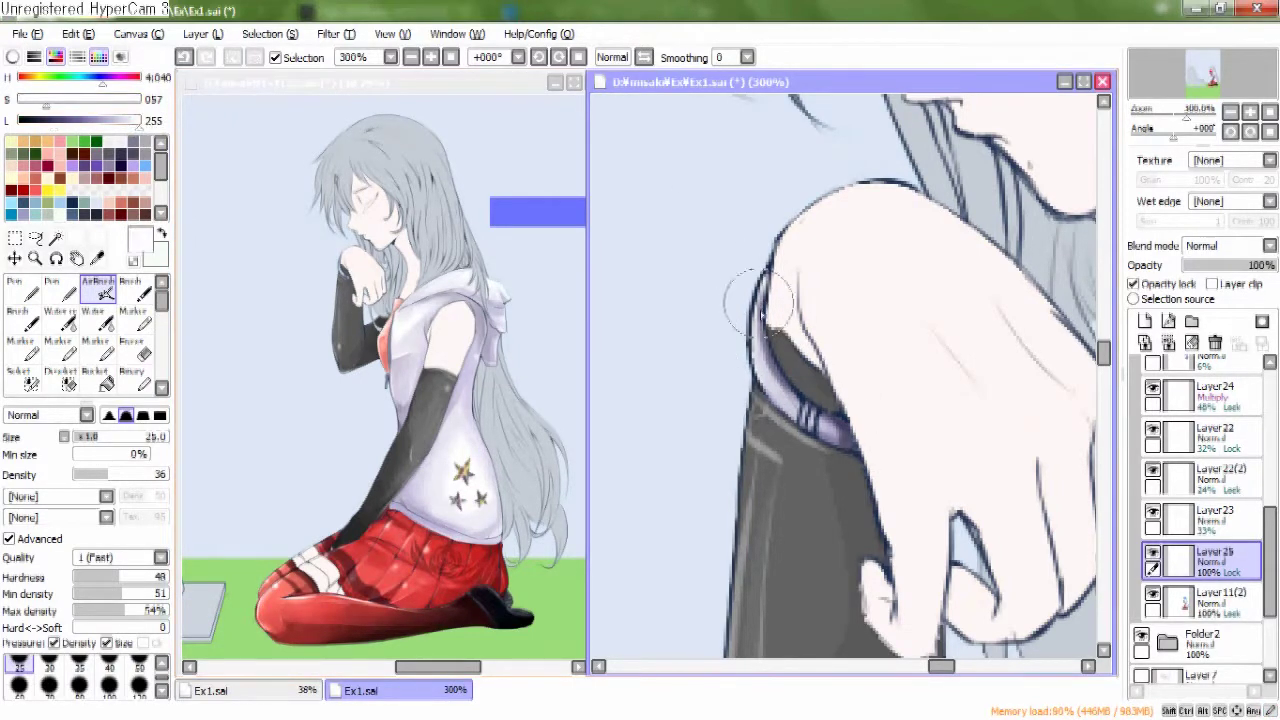
mouse_move(835, 440)
left_mouse_down()
mouse_move(760, 370)
mouse_move(800, 420)
mouse_move(765, 400)
left_mouse_up()
left_click_drag(892, 327, 902, 328)
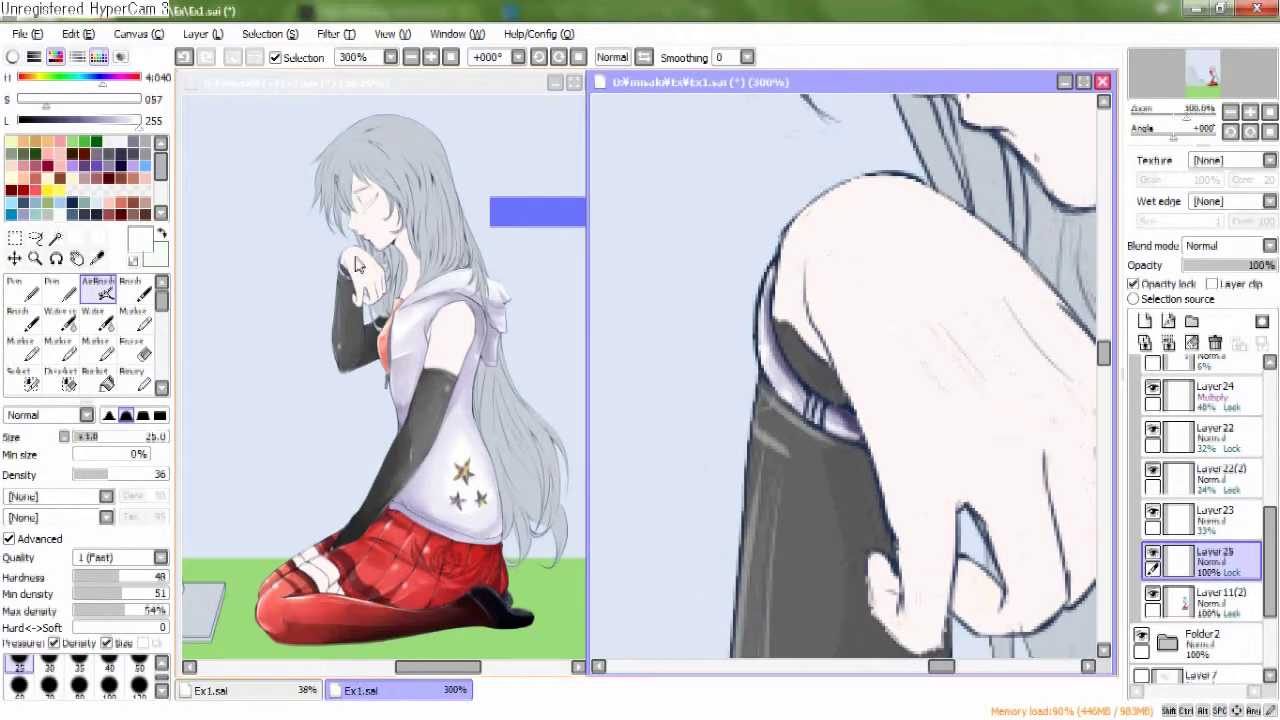
Color the small strap detail on the cuff band dark violet and touch up the band with near-white.
left_click(123, 140)
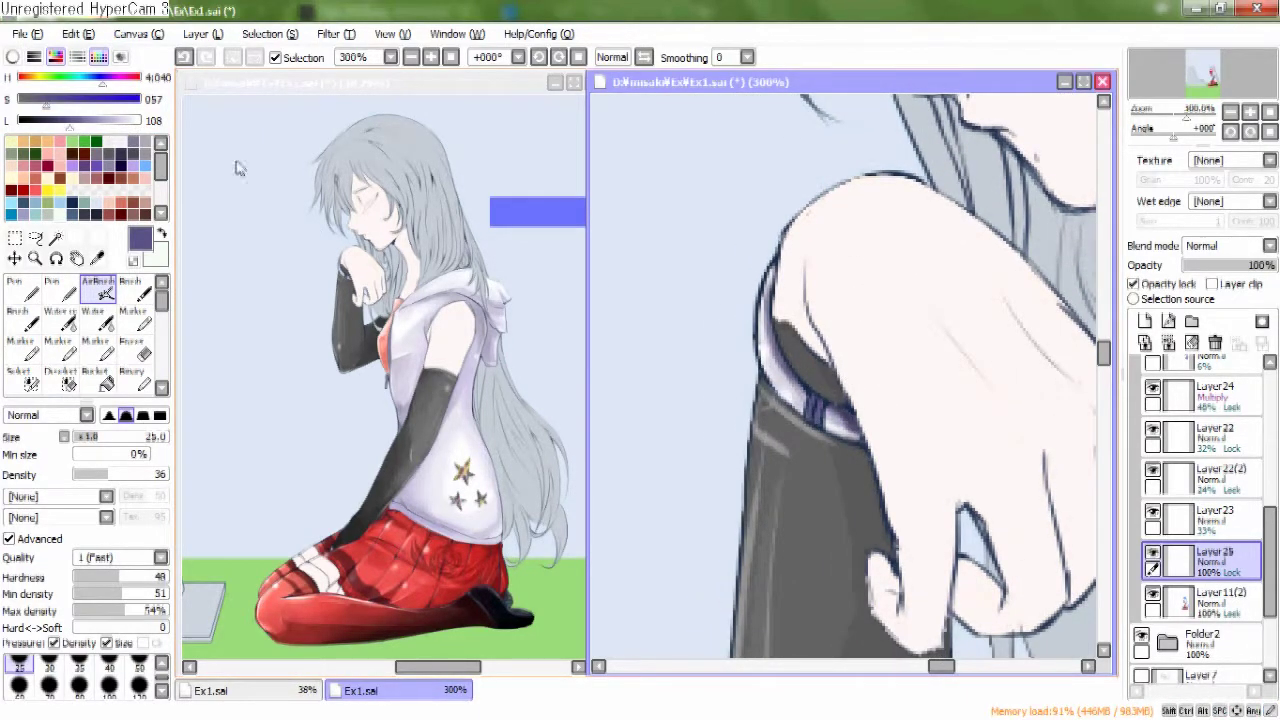
left_click_drag(856, 307, 896, 287)
left_click(896, 287, "alt")
mouse_move(885, 365)
left_mouse_down()
mouse_move(872, 420)
mouse_move(845, 380)
mouse_move(900, 345)
left_mouse_up()
scroll(925, 343, "down", 10)
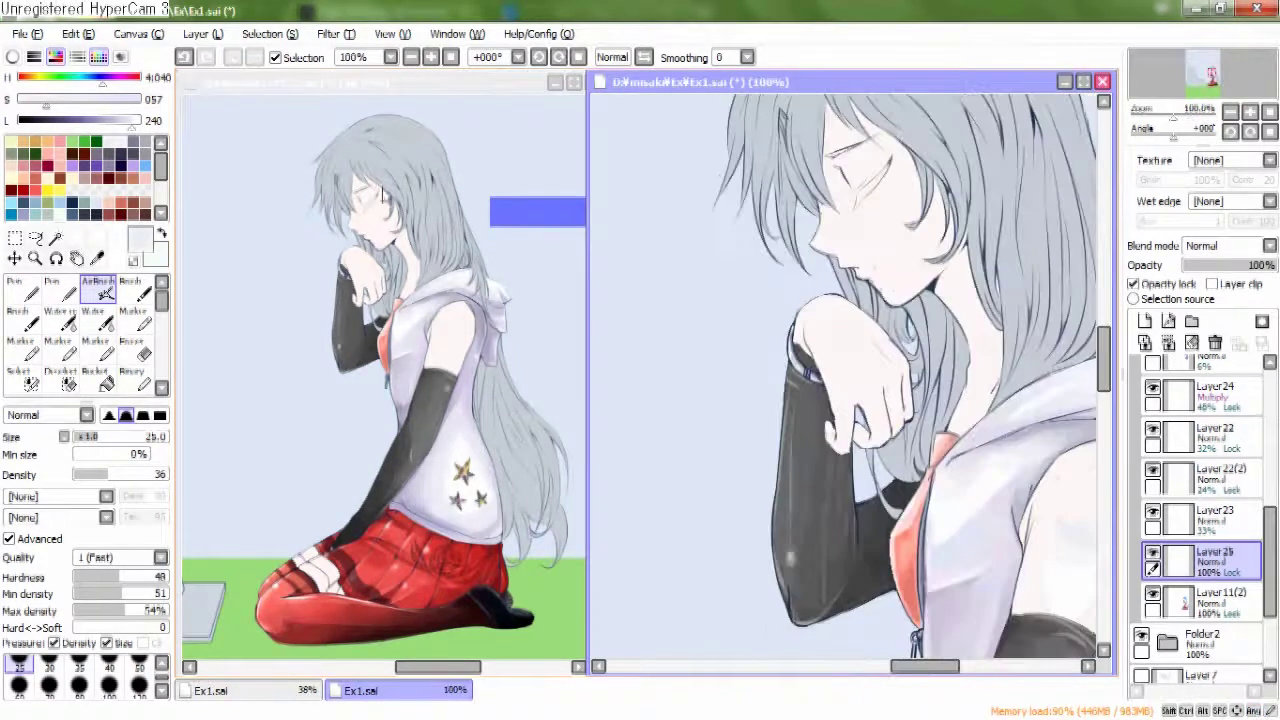
scroll(955, 415, "up", 2)
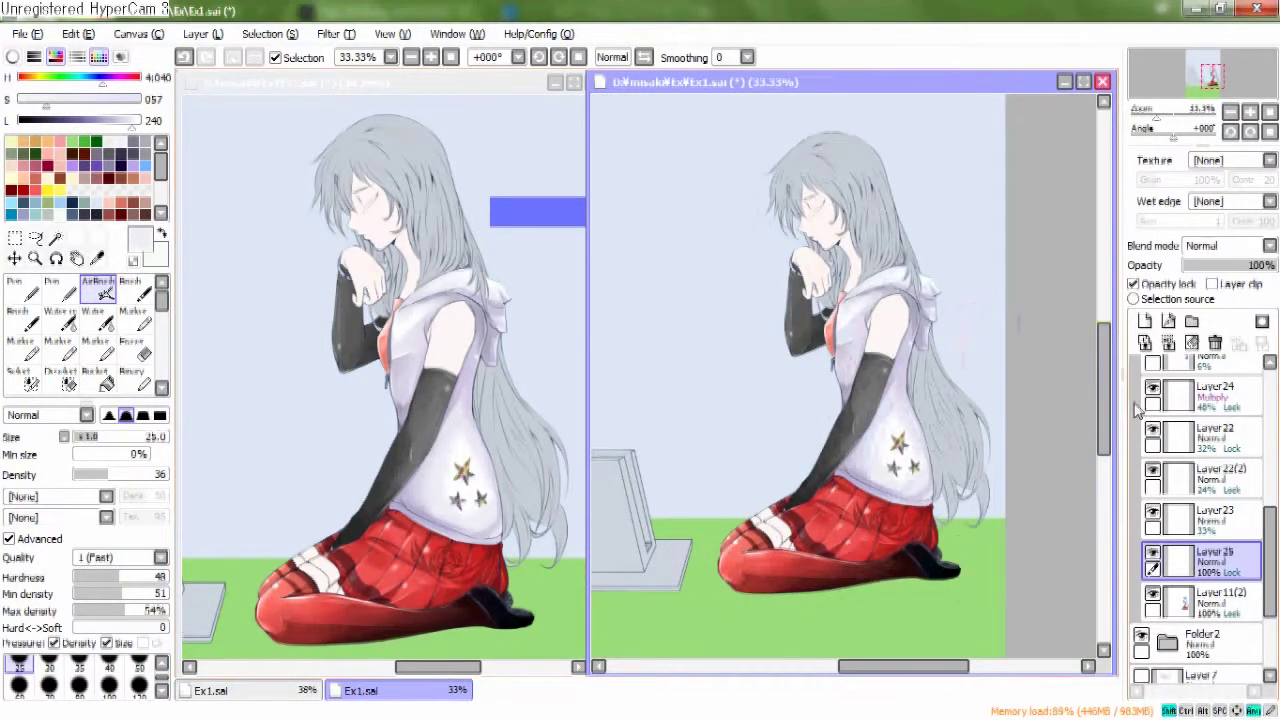